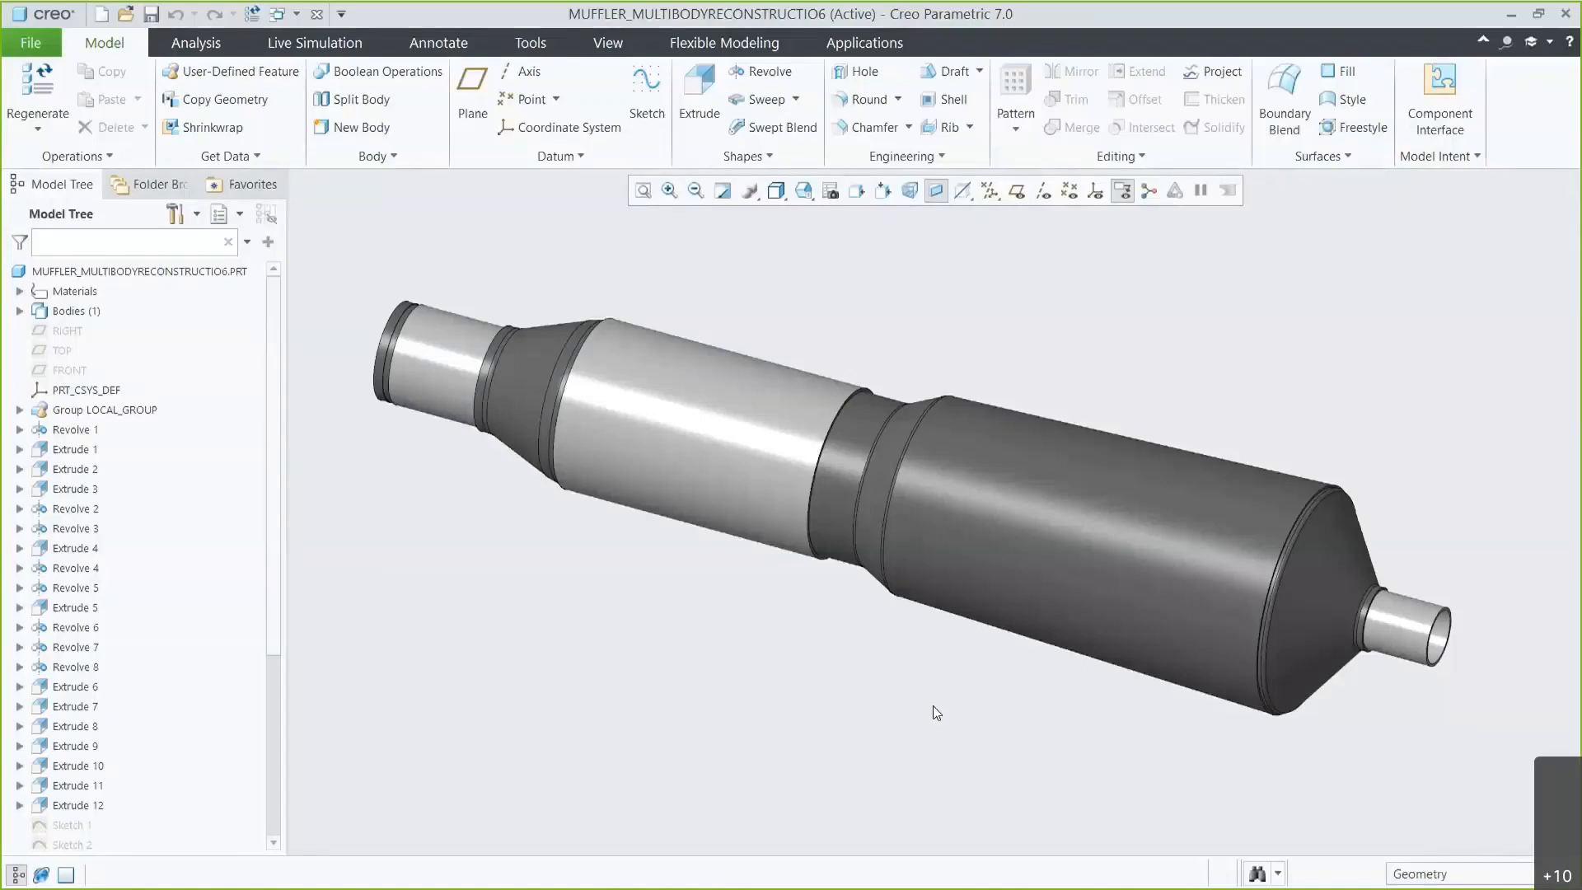
Activate cross-section XSEC0003 to display the muffler's interior in a saved orientation.
left_click_drag(275, 644, 283, 830)
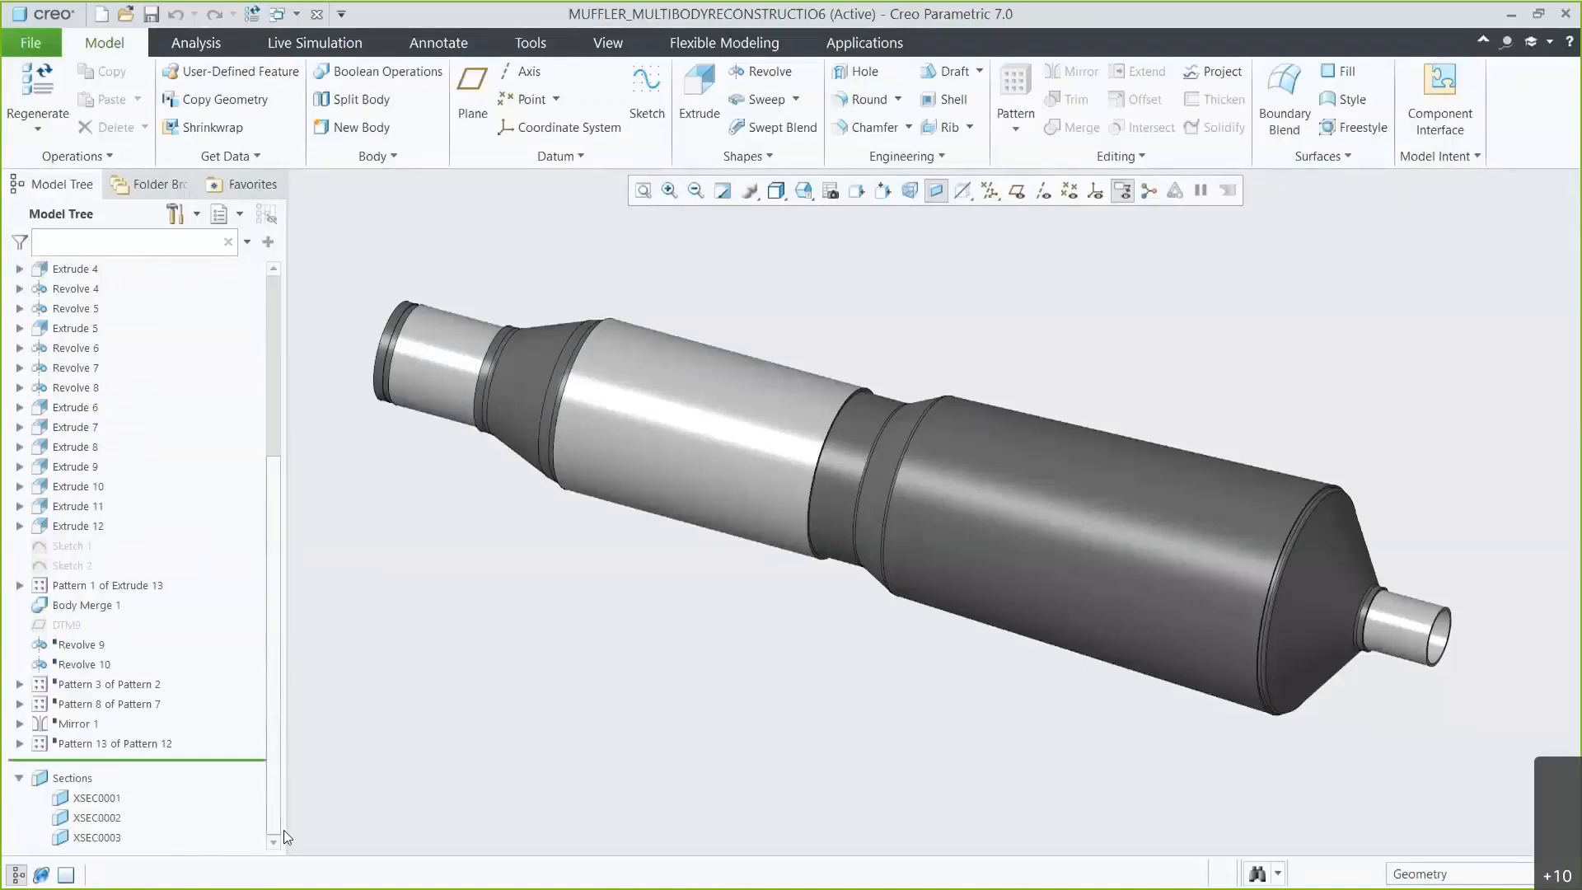
left_click(98, 839)
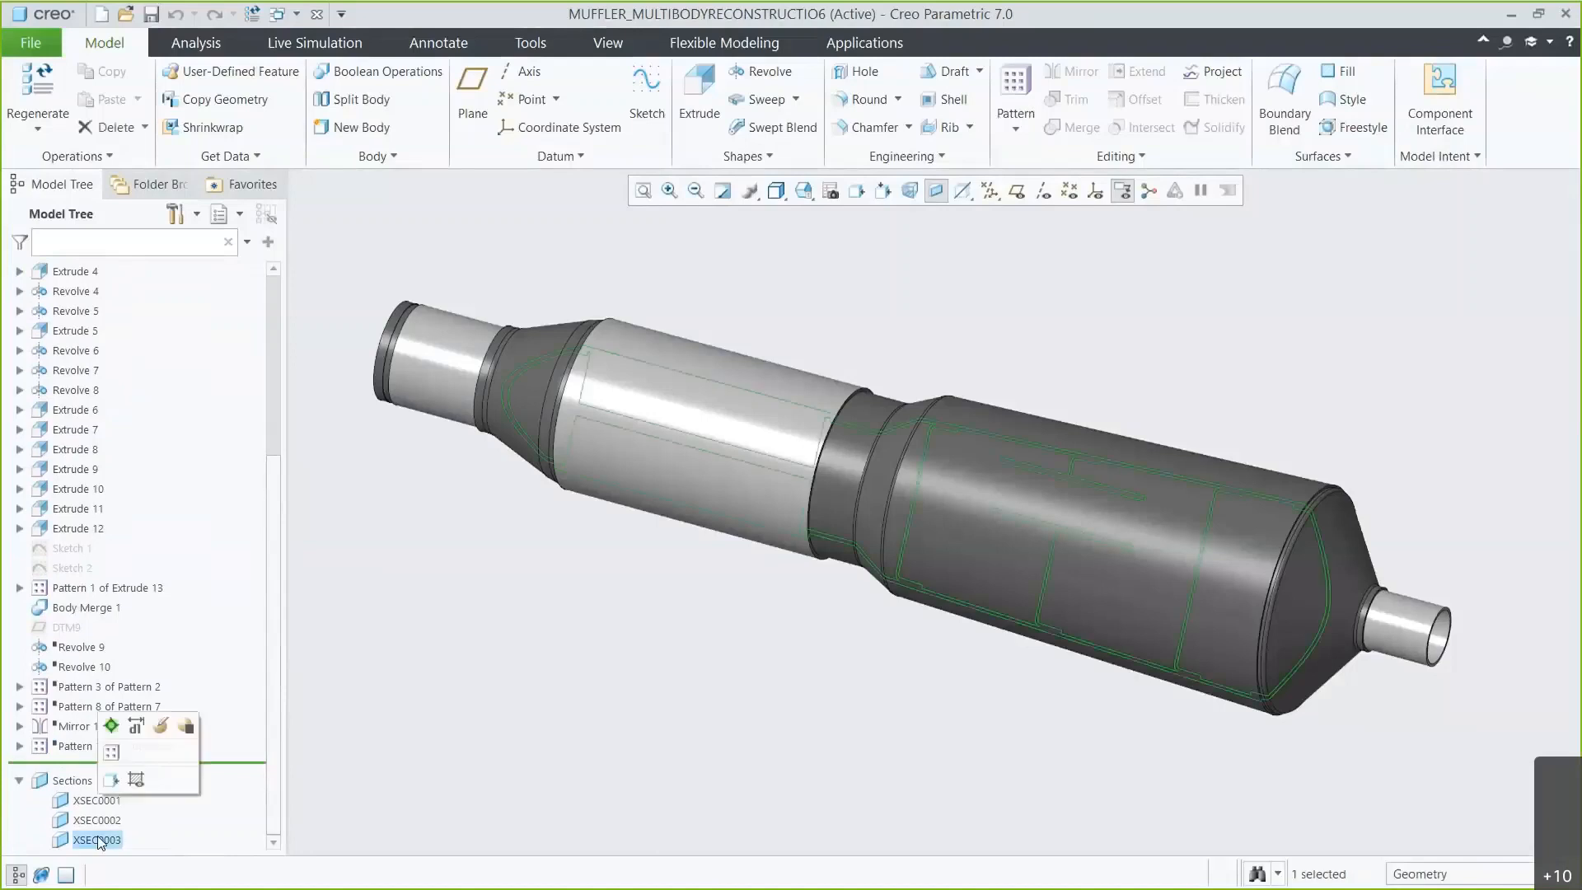
left_click(114, 748)
left_click(476, 687)
middle_click_drag(714, 600, 906, 453)
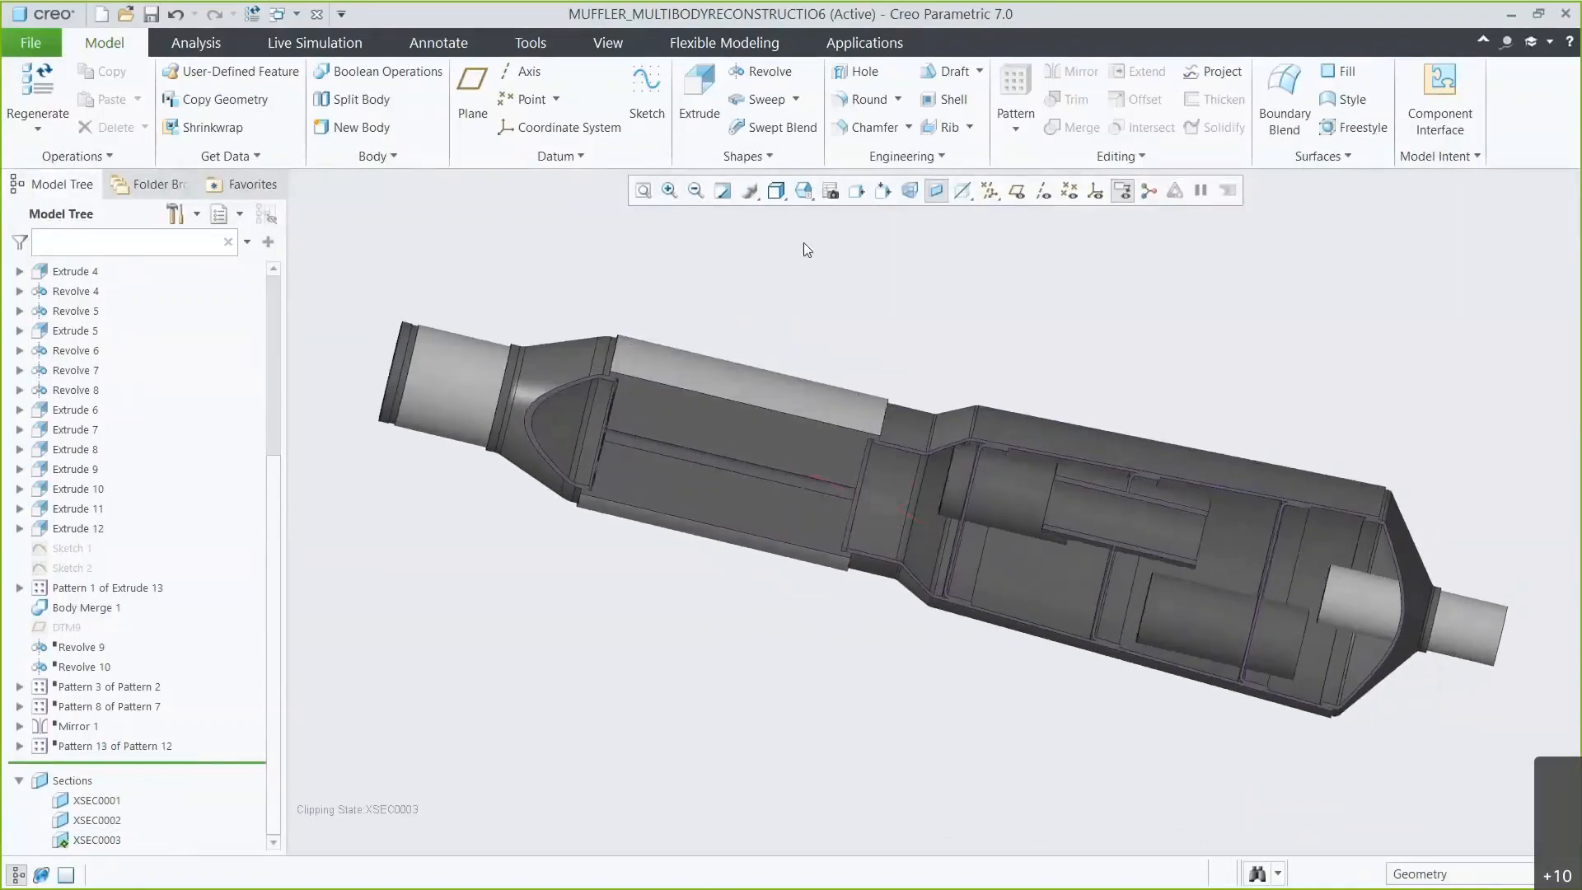
left_click(804, 191)
left_click(823, 236)
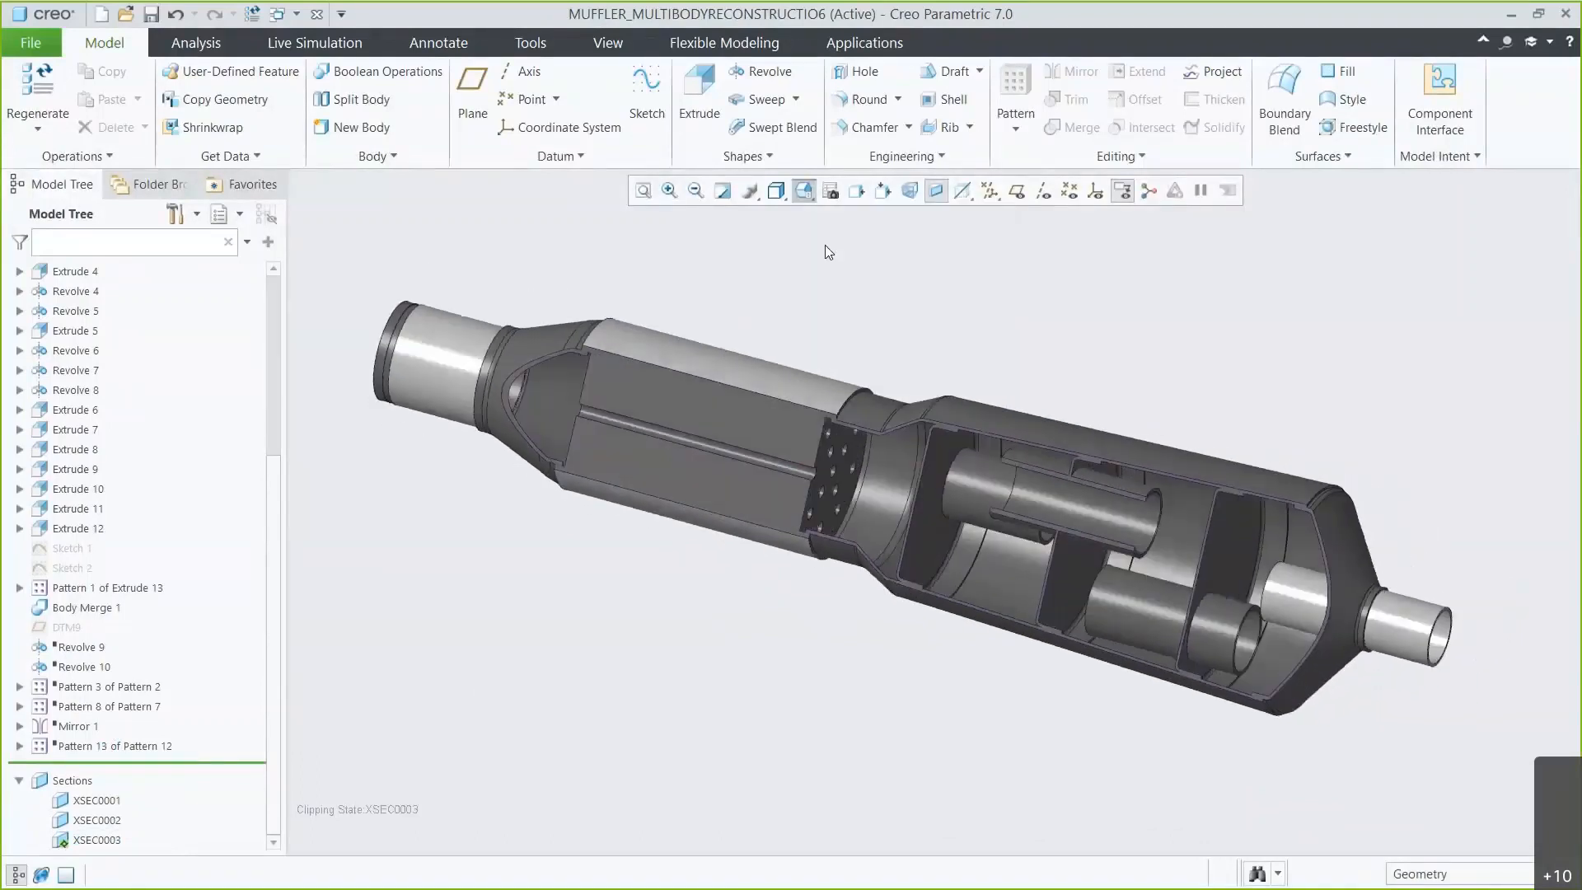
Add a new fluid simulation study in Live Simulation.
left_click(330, 44)
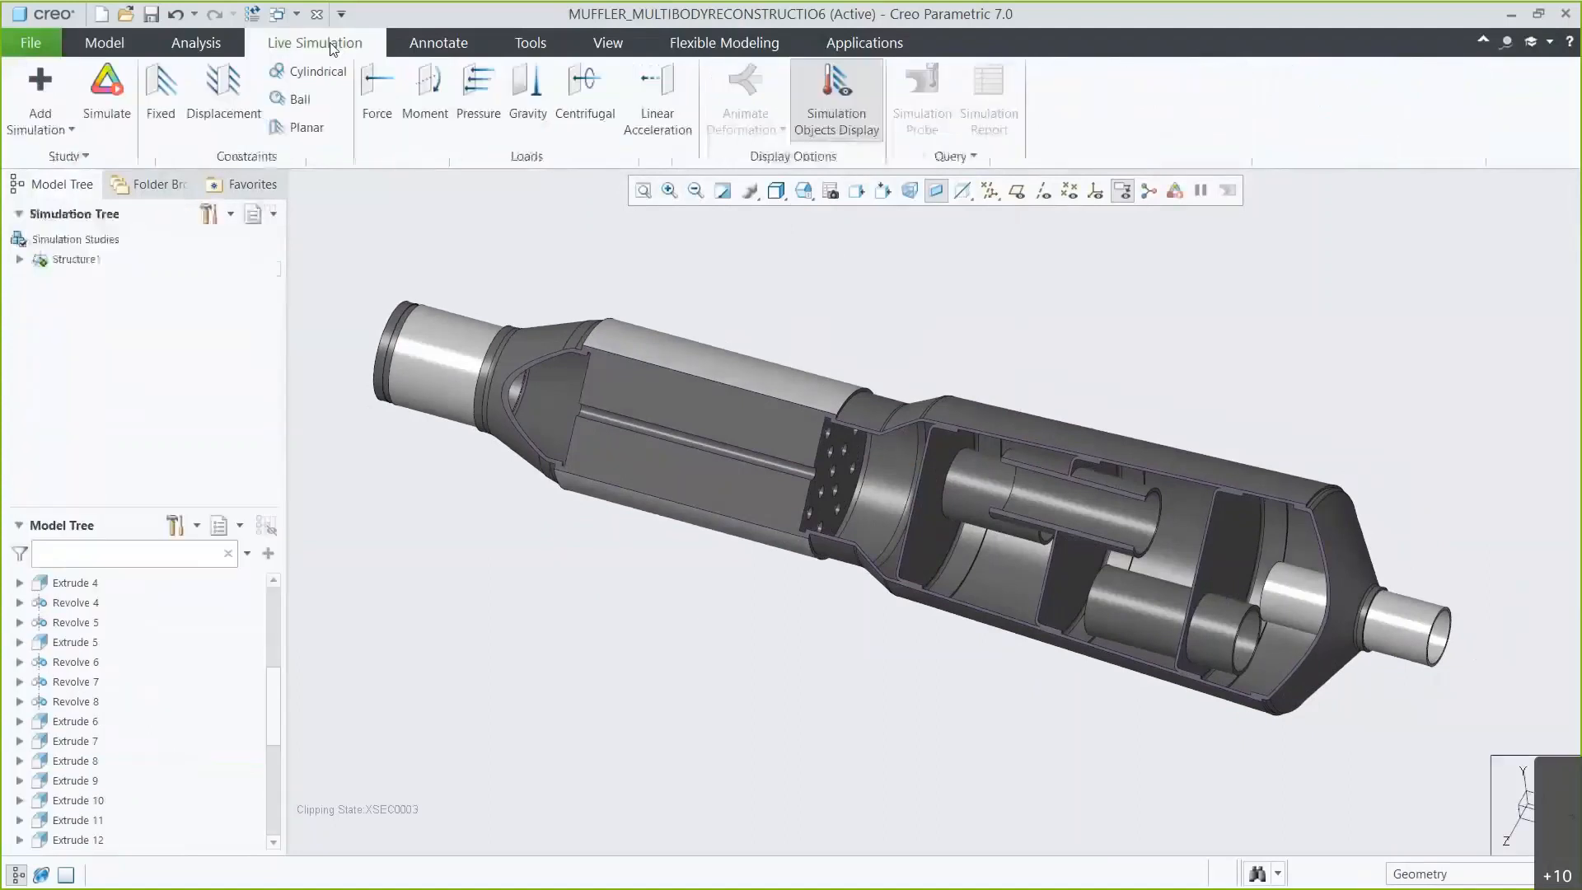
left_click(73, 130)
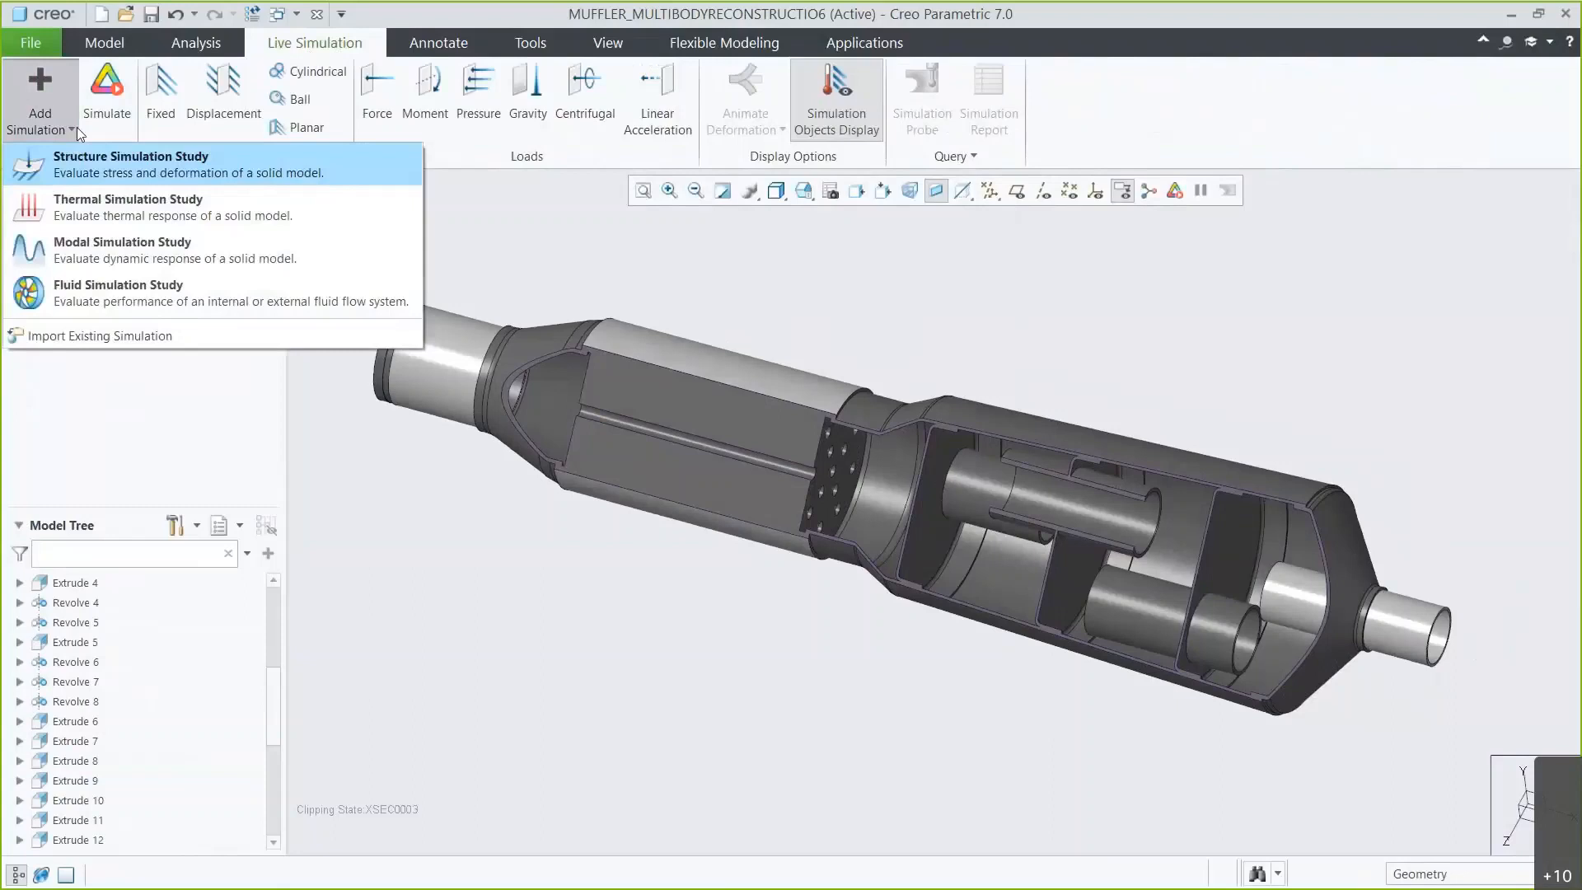
left_click(108, 289)
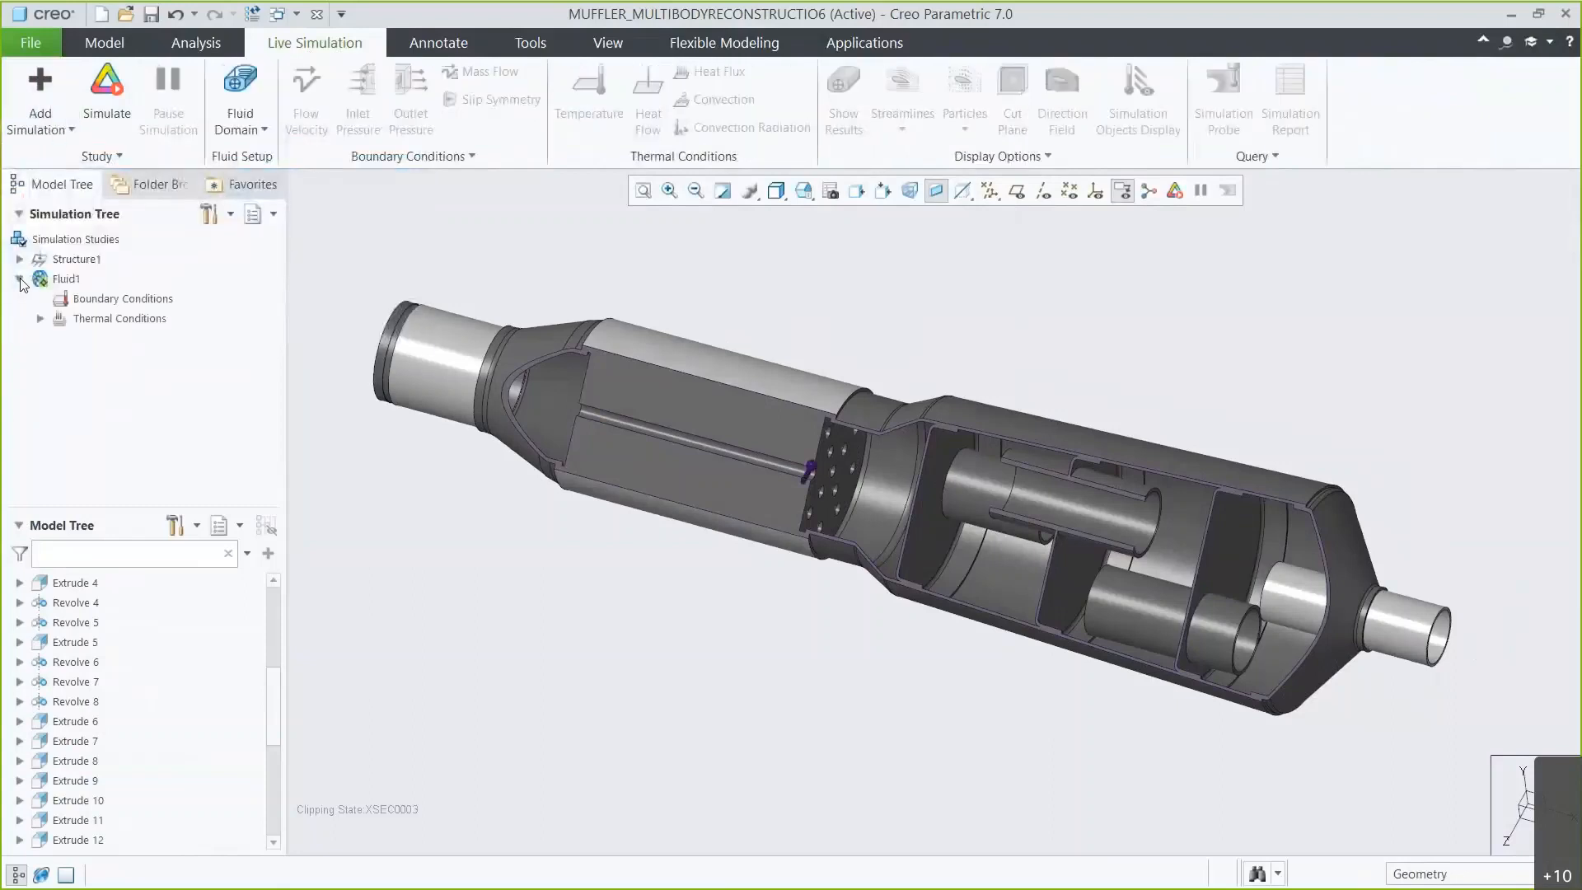
Start an internal volume fluid domain, selecting the inlet pipe's end face as a bounding surface.
left_click(240, 94)
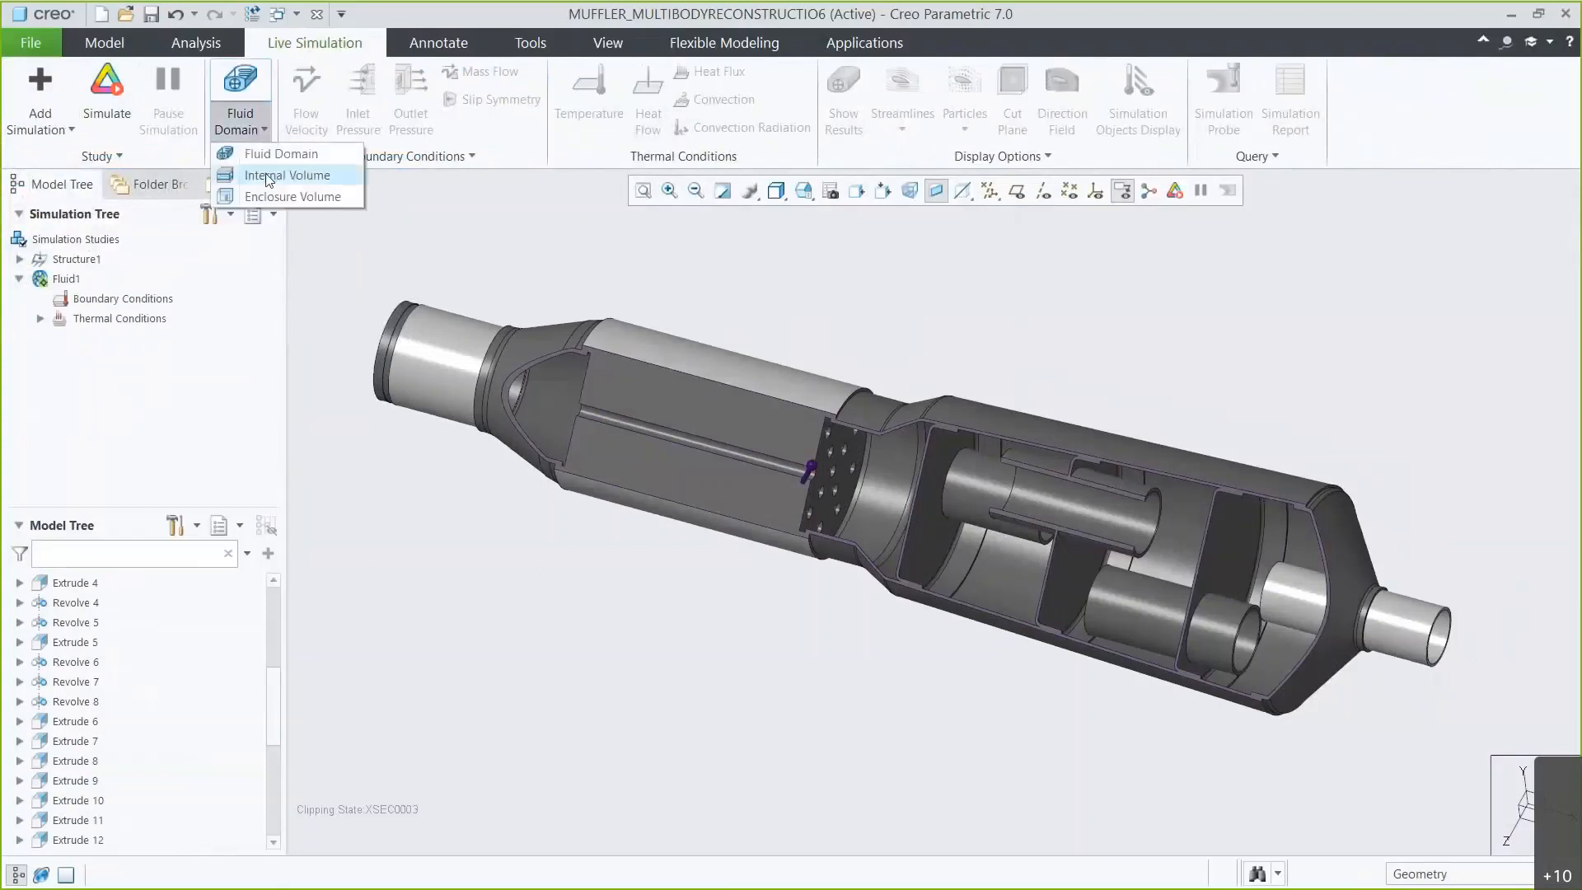
left_click(262, 173)
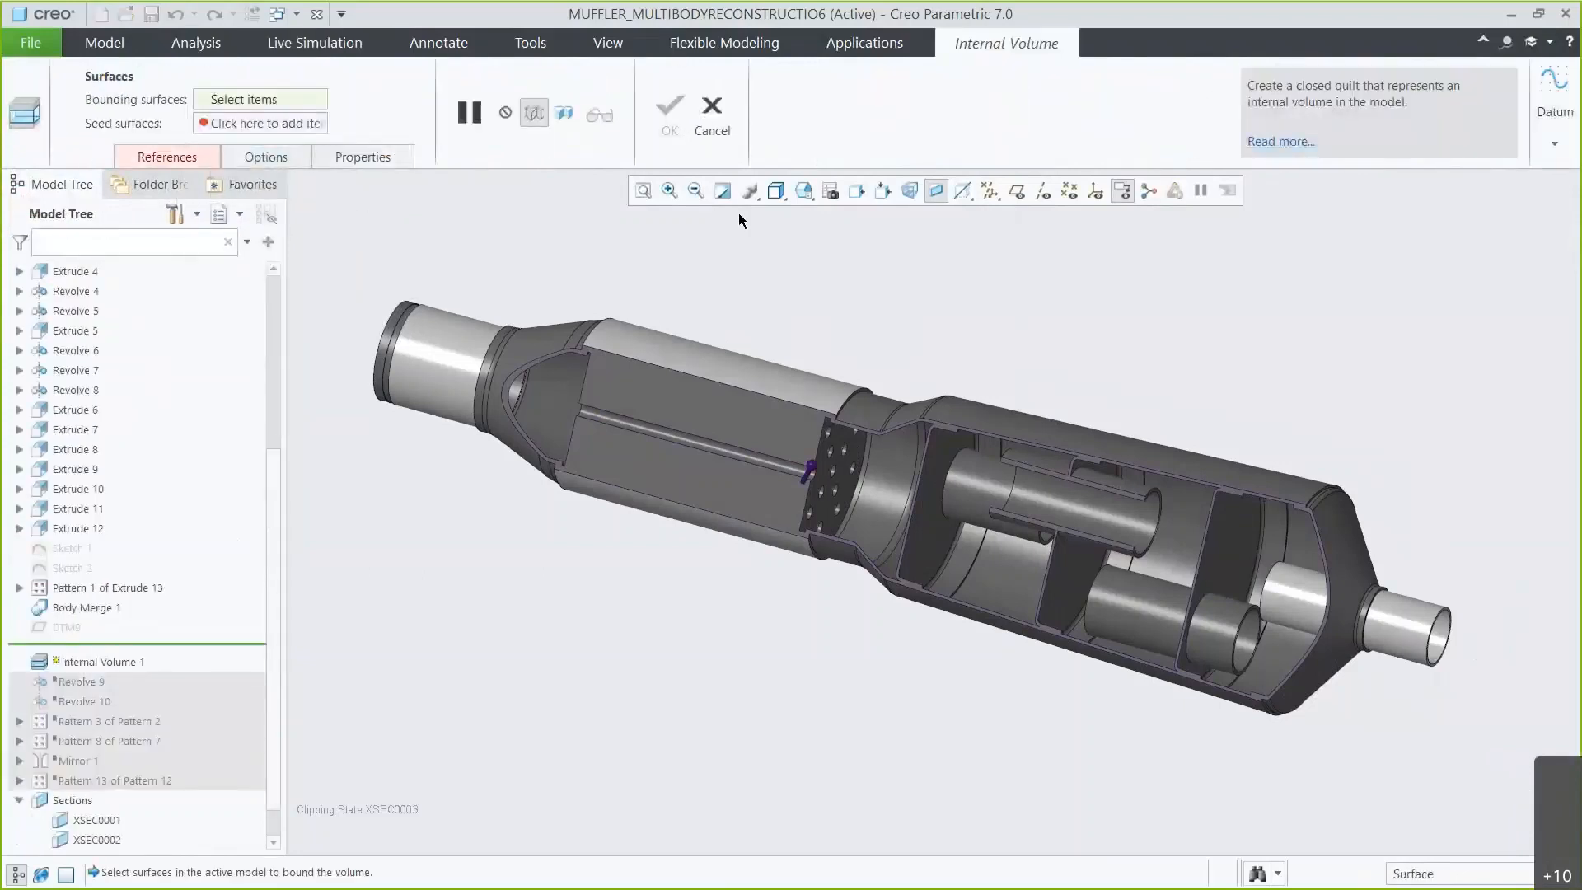
left_click(802, 192)
left_click(832, 249)
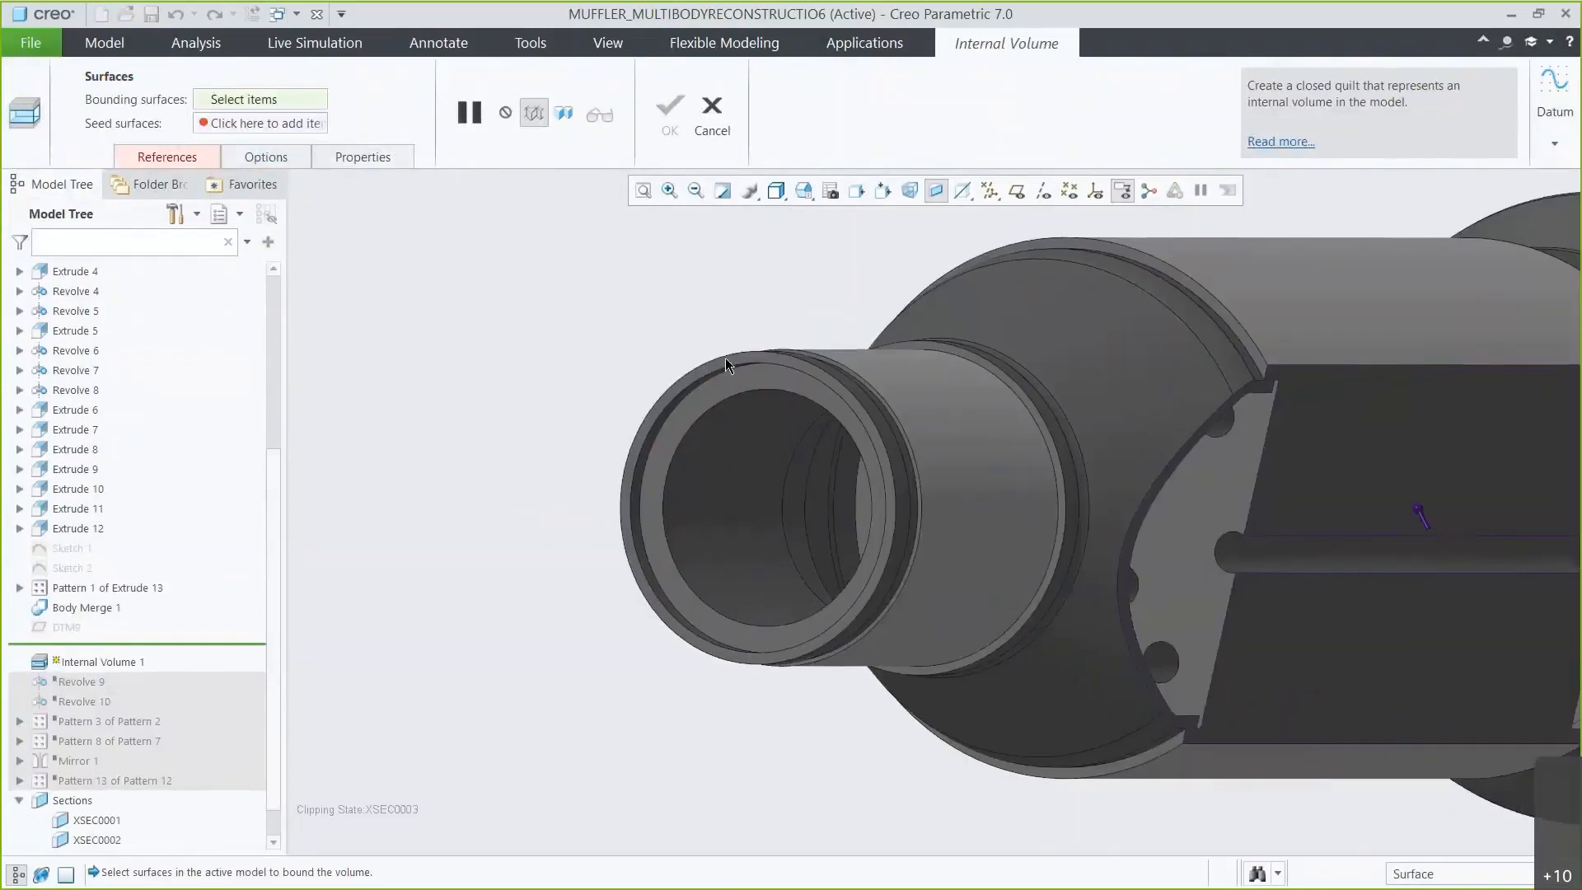
left_click(725, 357)
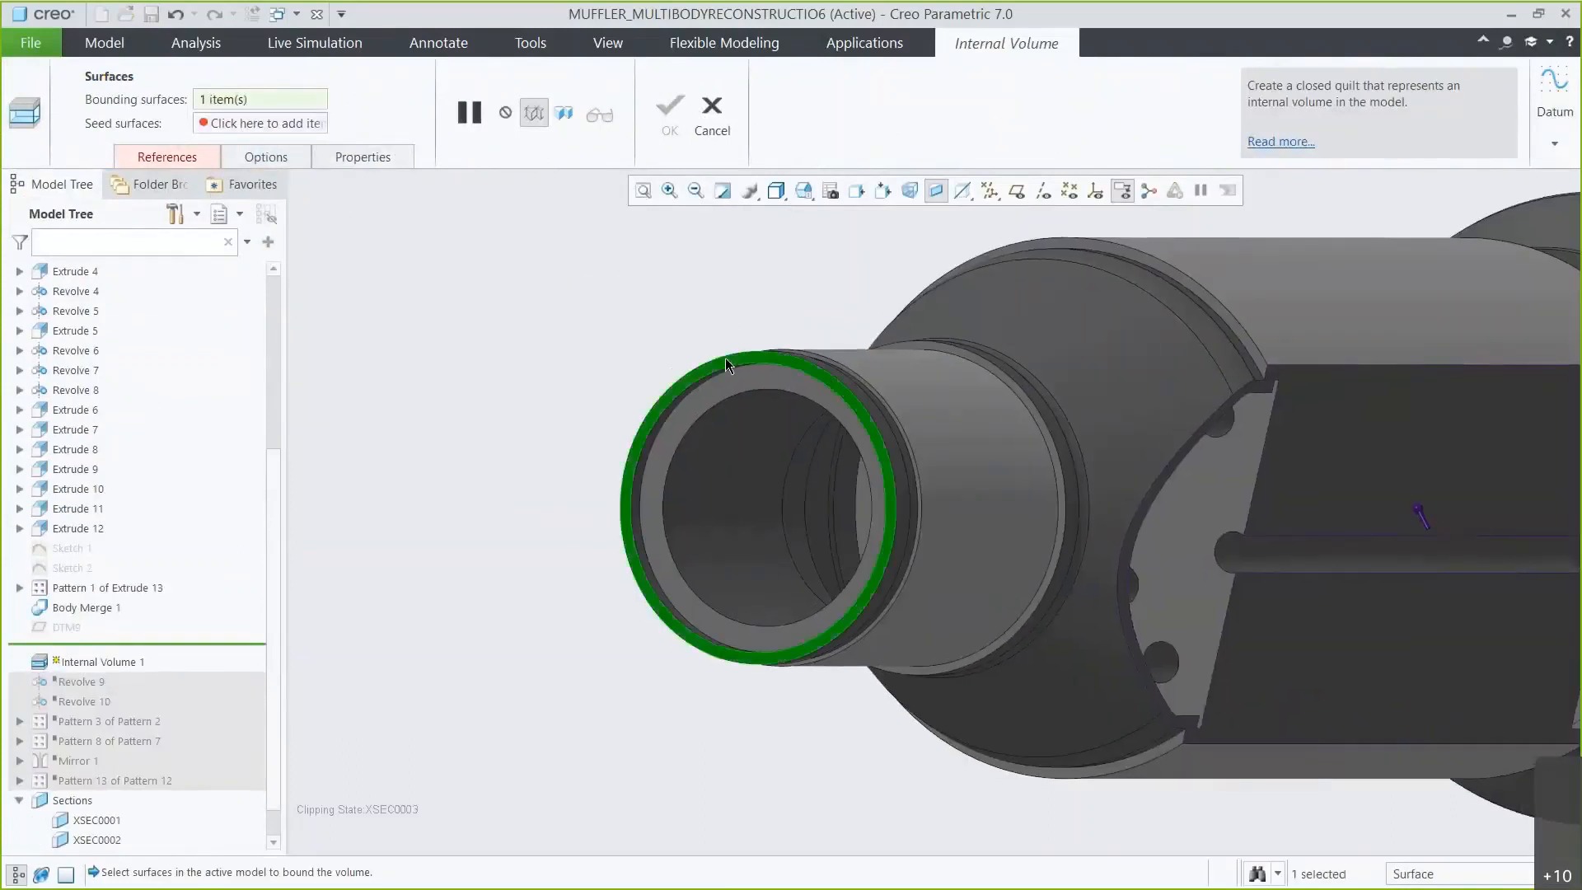
Add the outlet pipe's end face as a second bounding surface and confirm the internal volume.
left_click(809, 198)
left_click(826, 282)
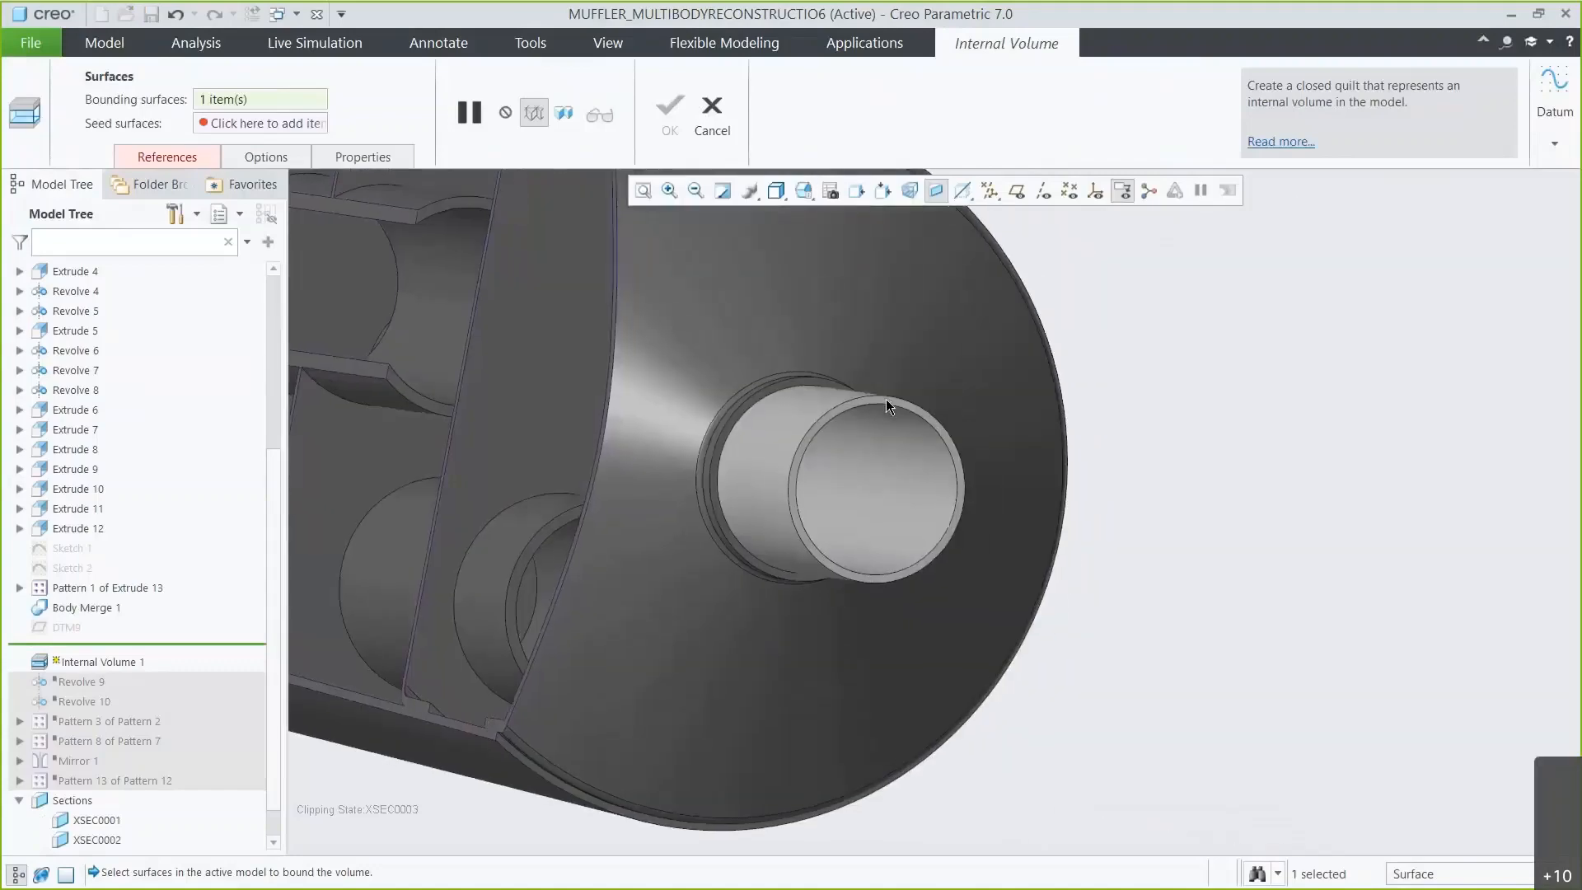
left_click(886, 399)
left_click(809, 198)
left_click(820, 244)
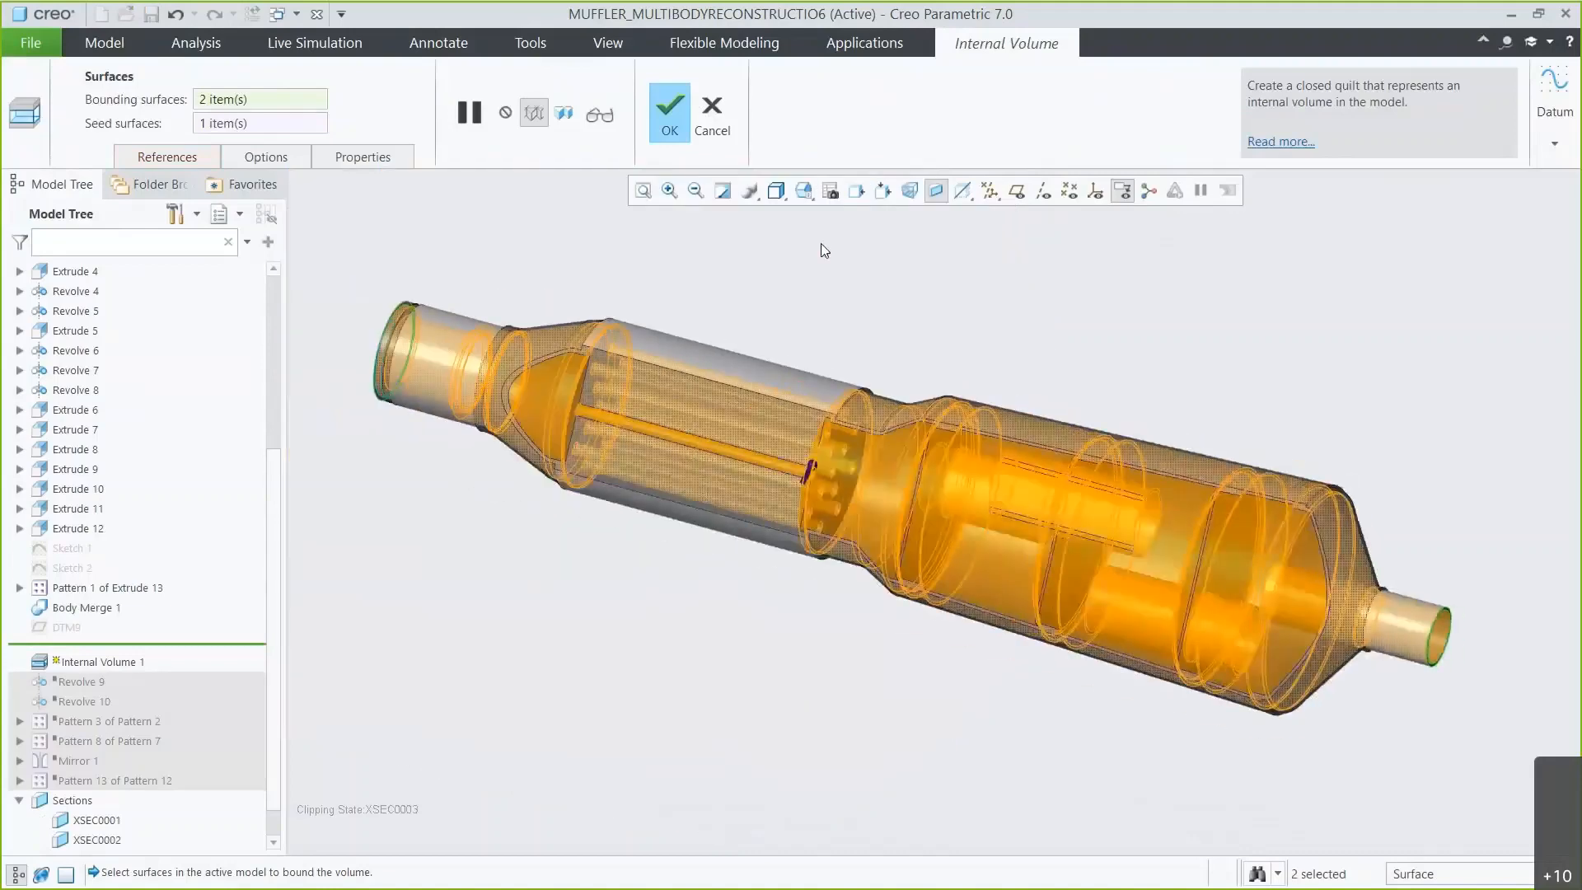
left_click(672, 128)
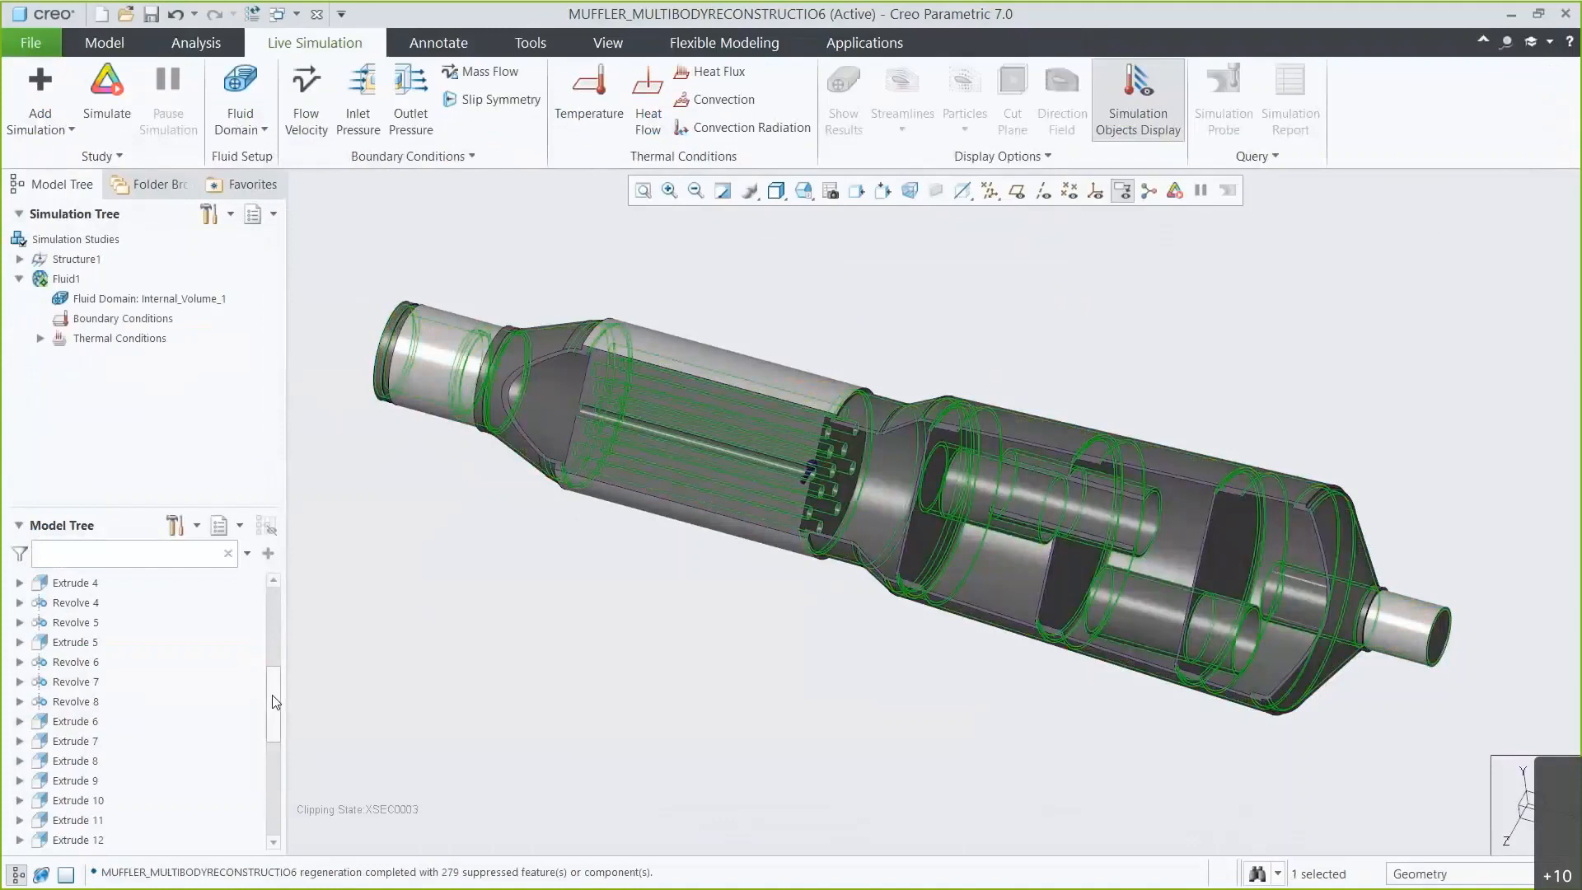
Assign carbon_dioxide from the material library to the fluid domain, overriding the existing material.
left_click_drag(275, 701, 270, 791)
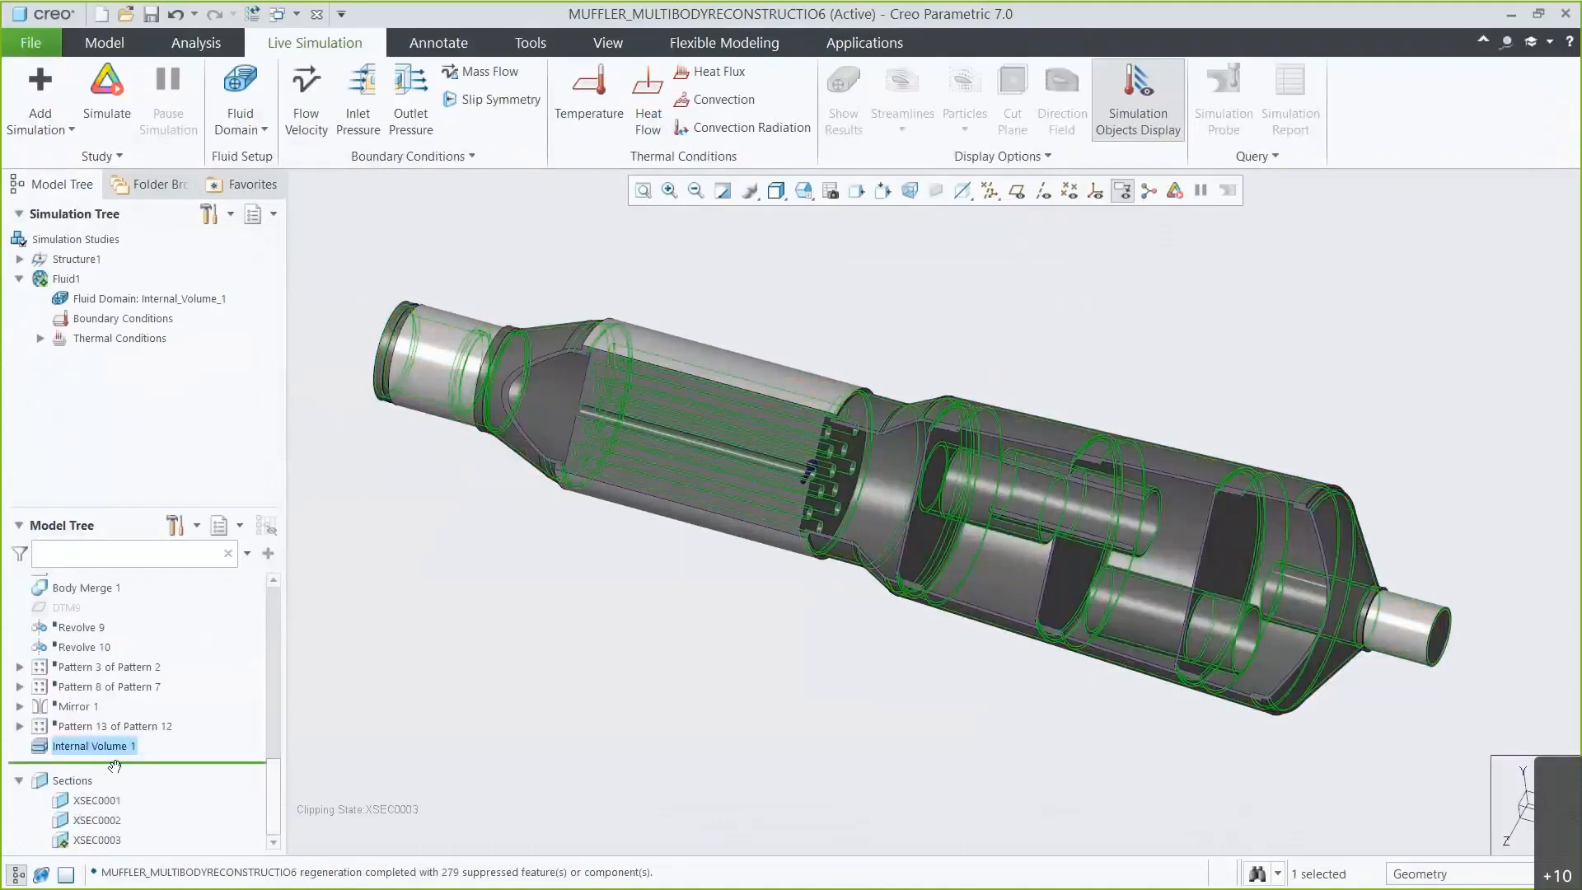
left_click(309, 685)
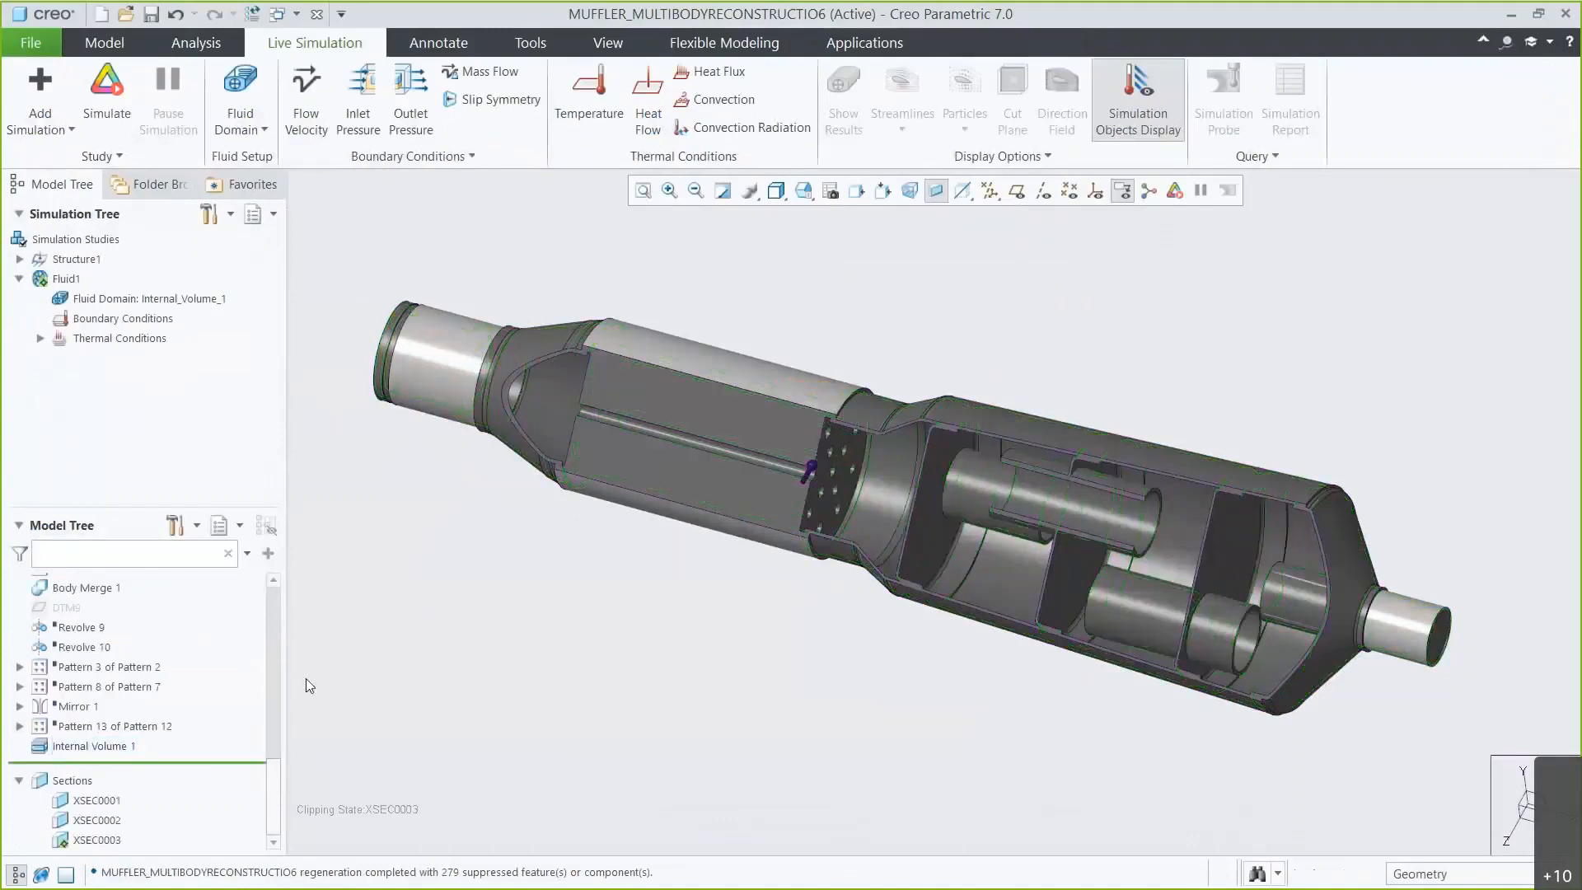
right_click(130, 299)
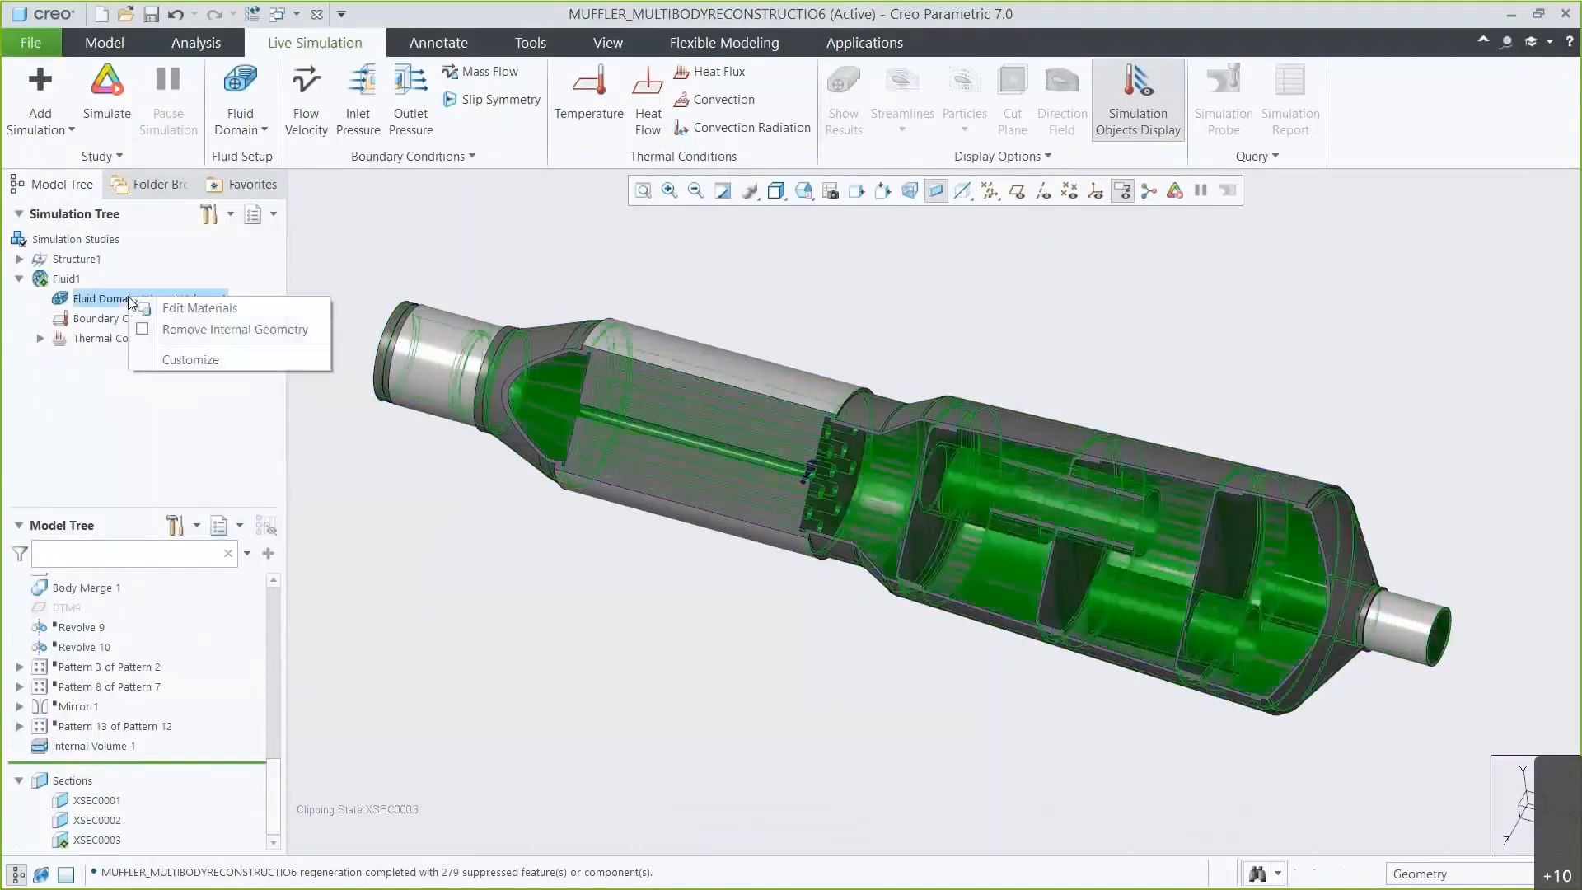
left_click(150, 304)
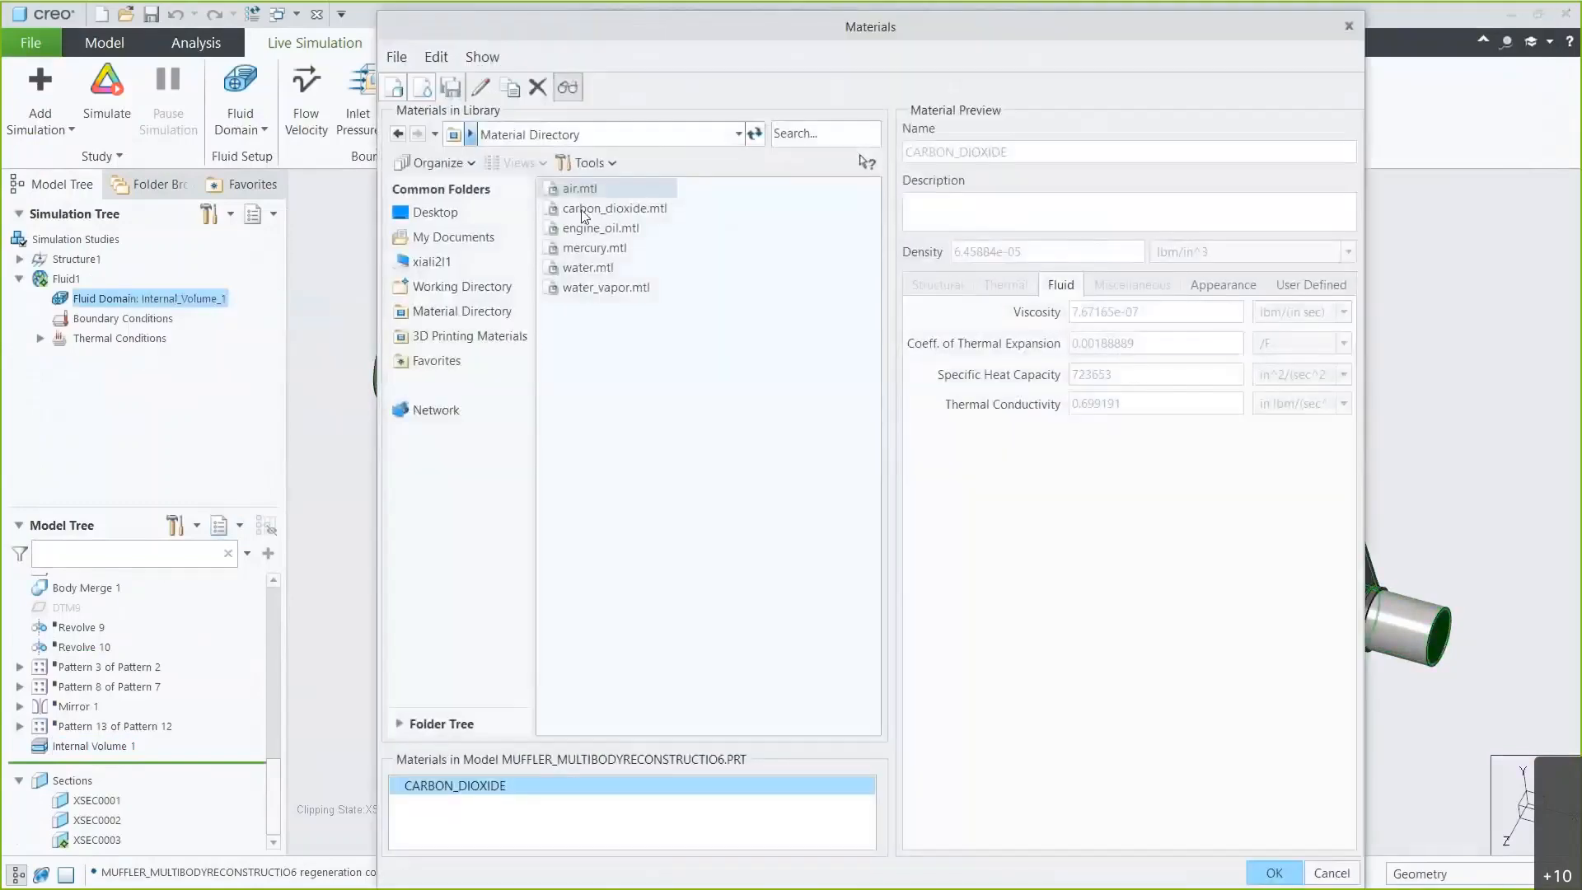
double_click(584, 211)
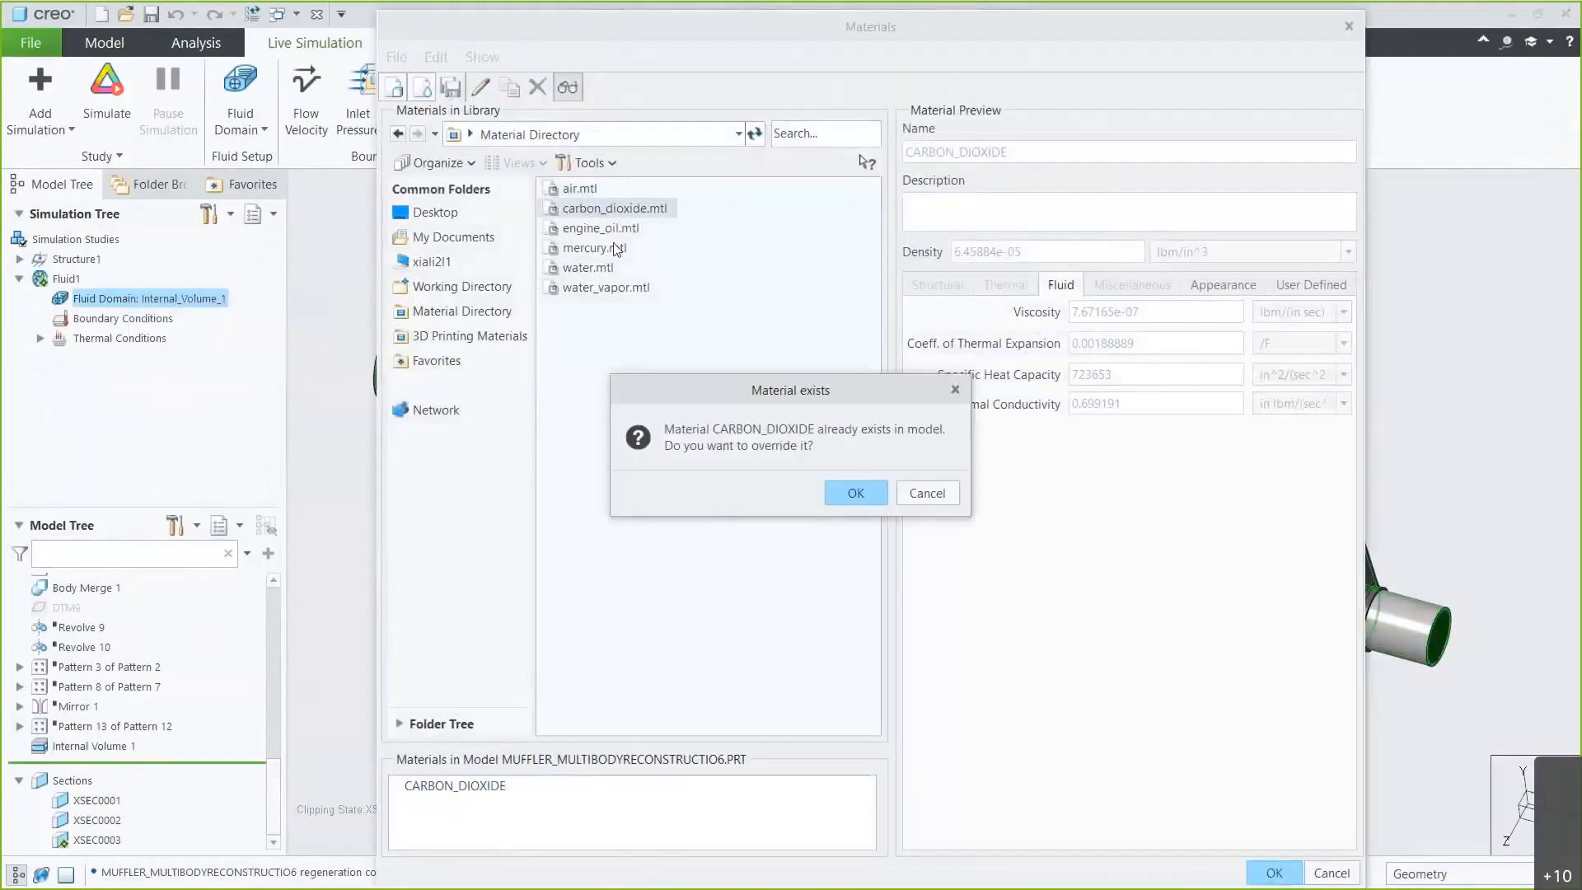
left_click(843, 494)
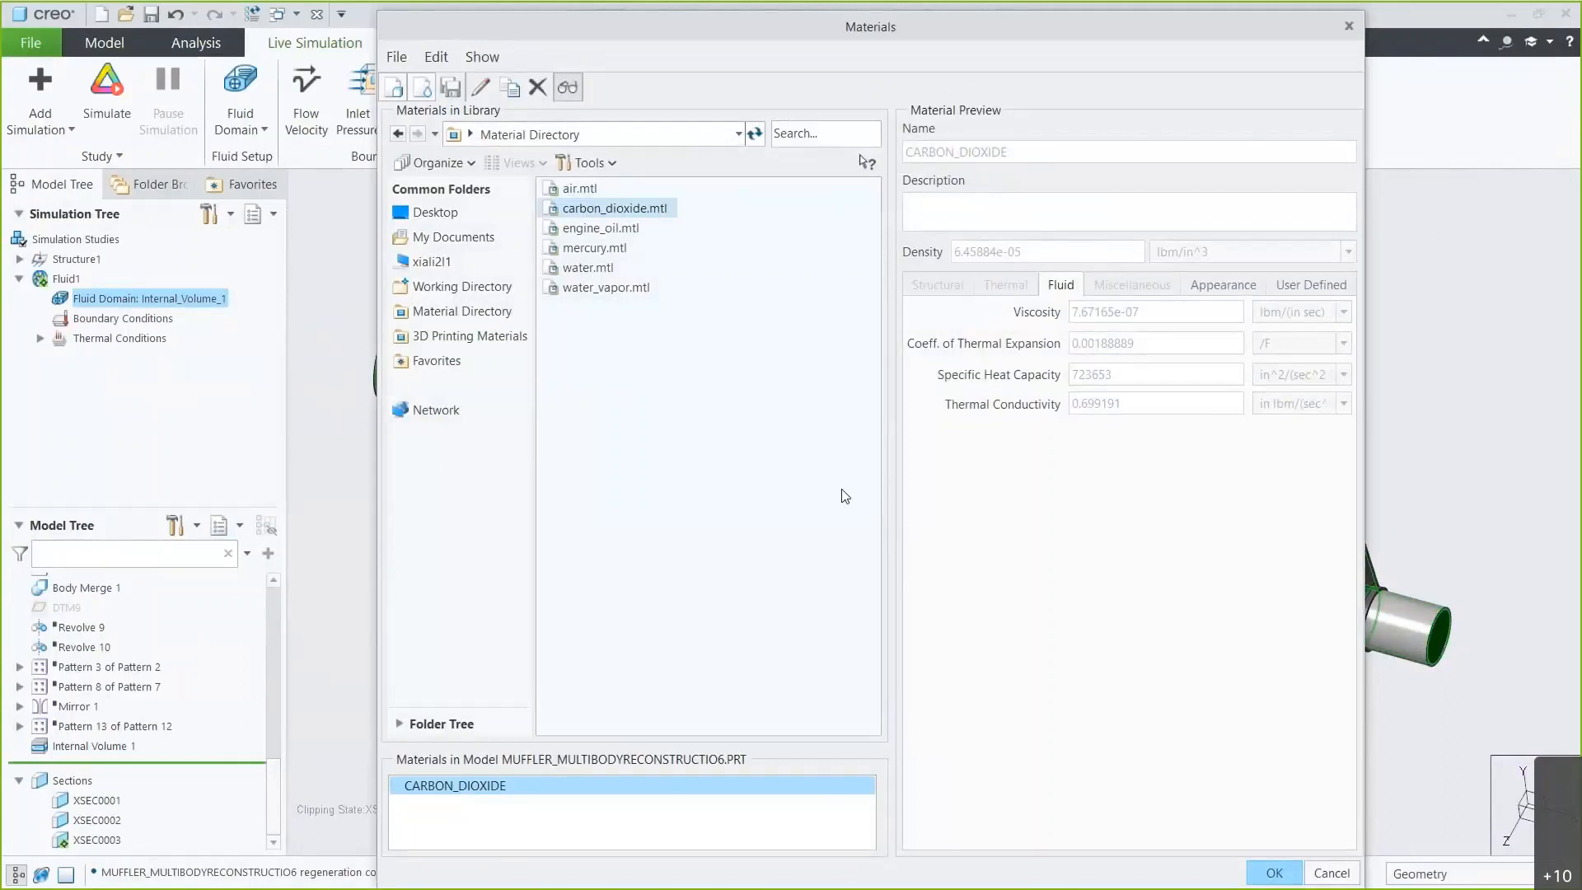
left_click(1259, 874)
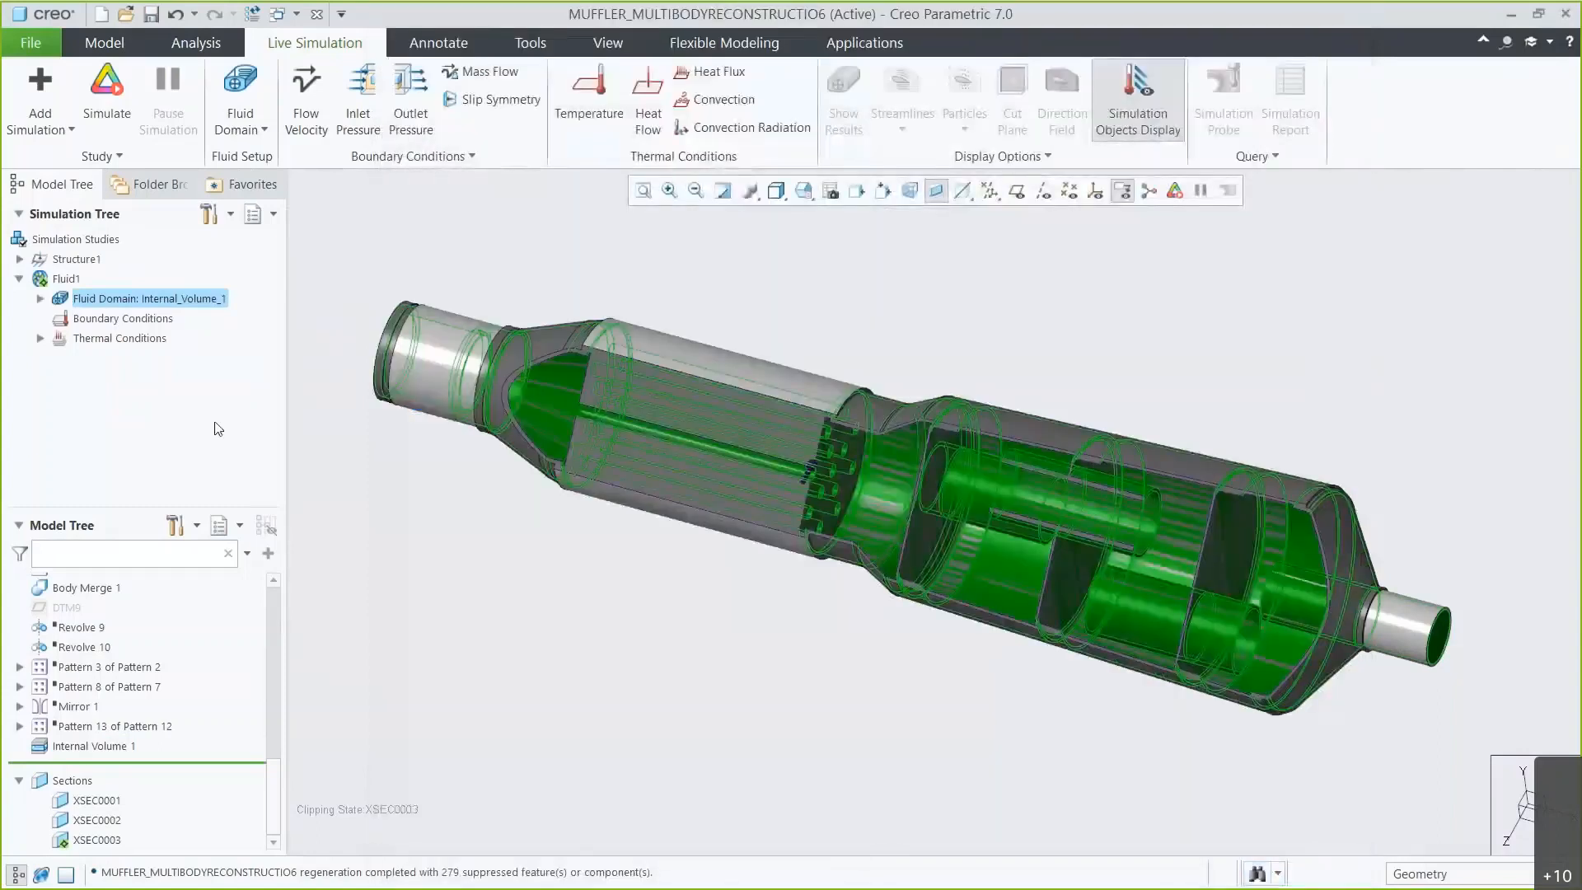
left_click(41, 299)
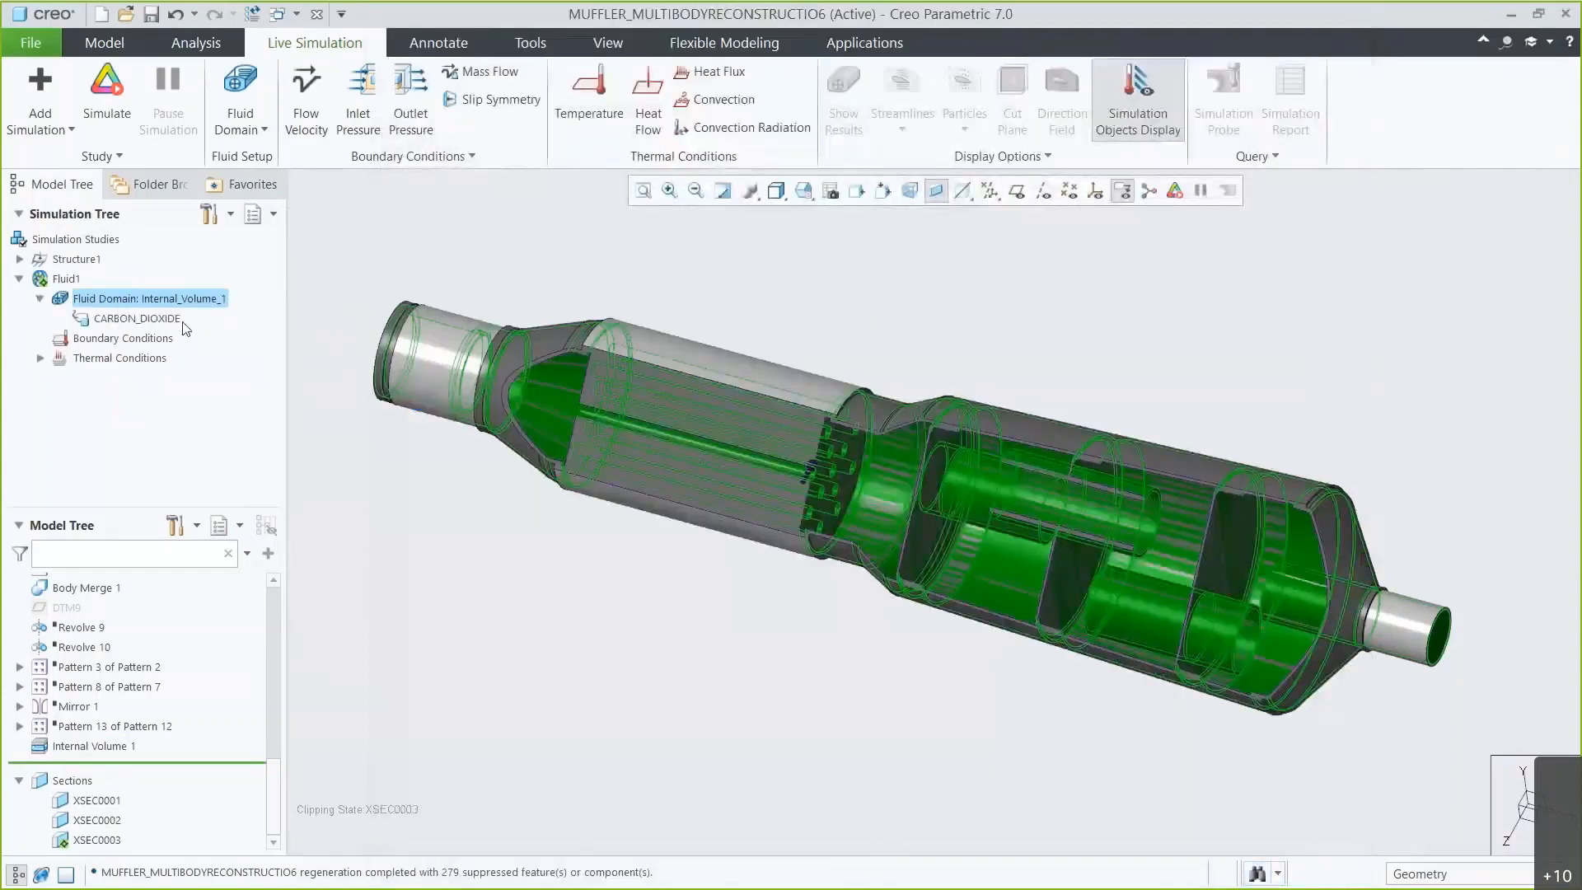
left_click(334, 313)
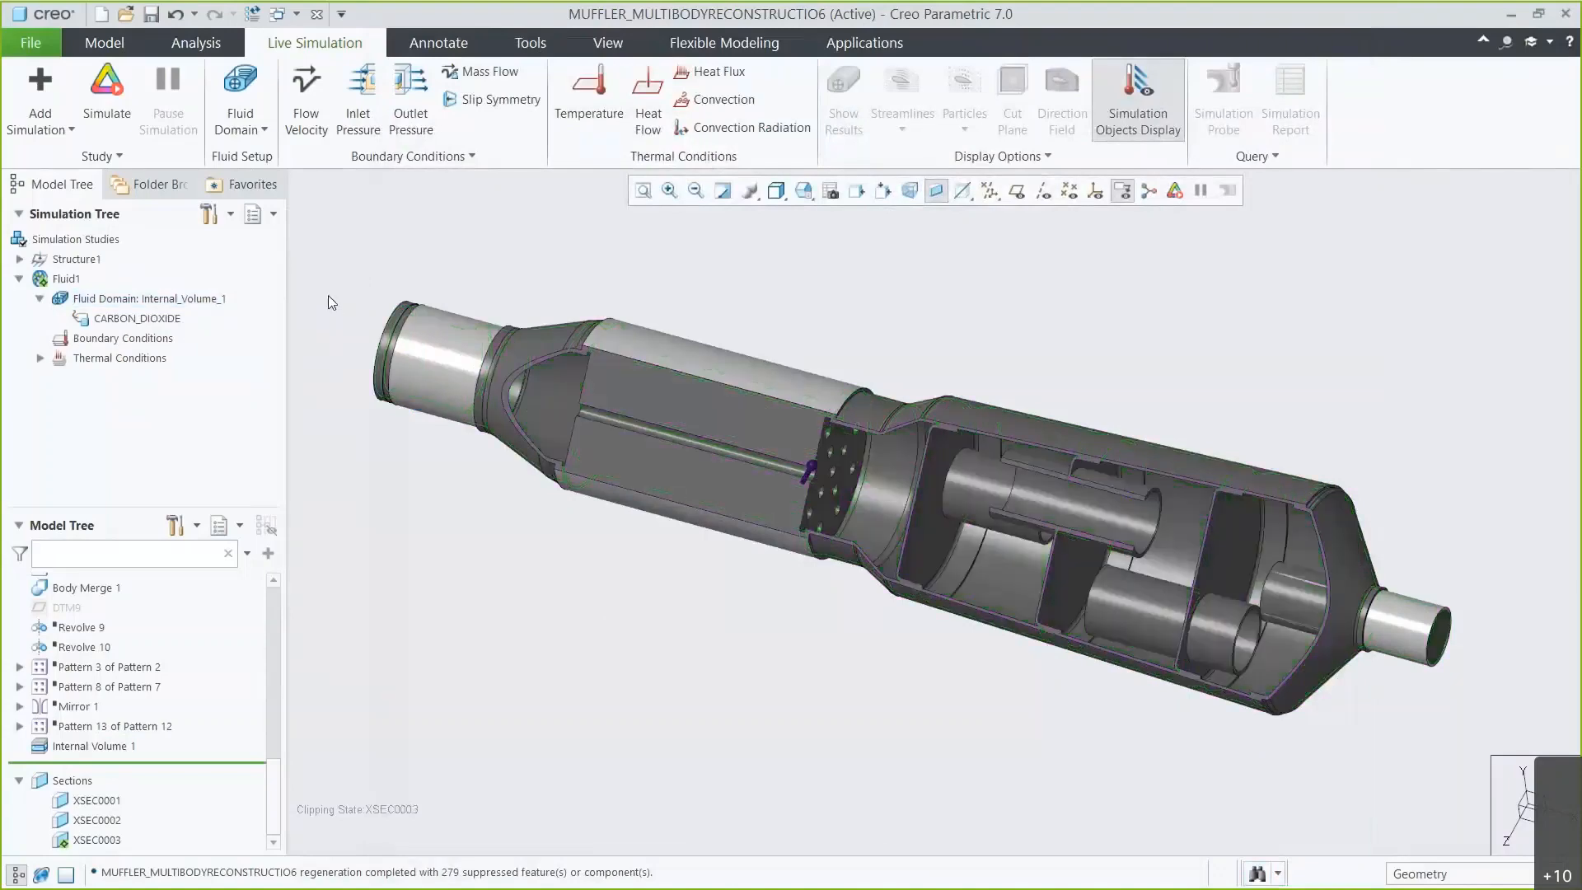
Start a flow velocity condition on the inlet face, defining its direction from the inlet face.
left_click(306, 95)
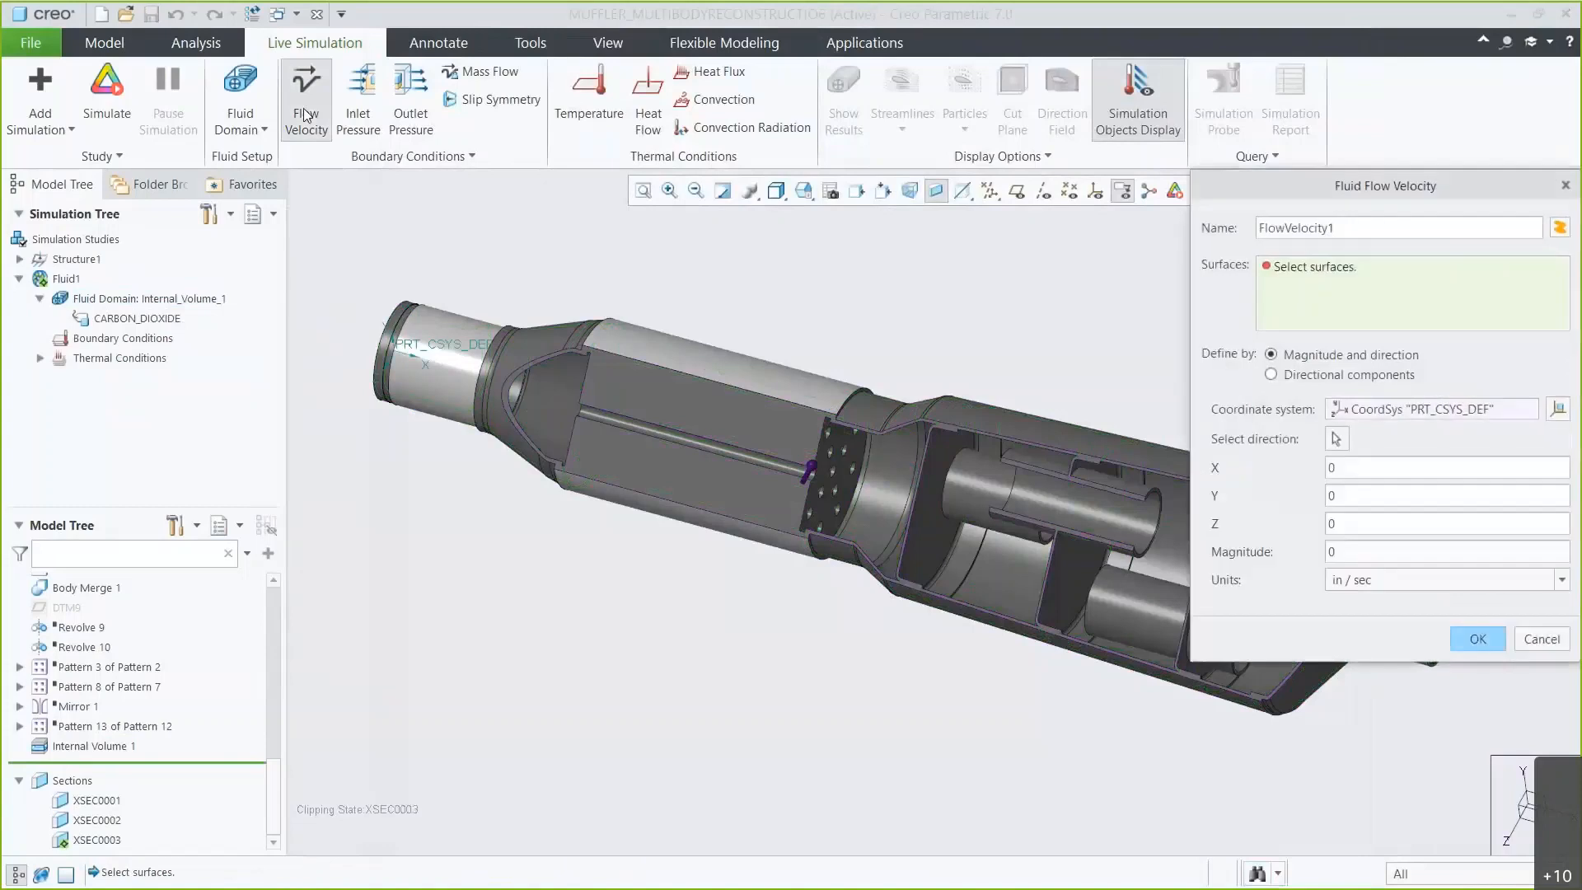
left_click(812, 201)
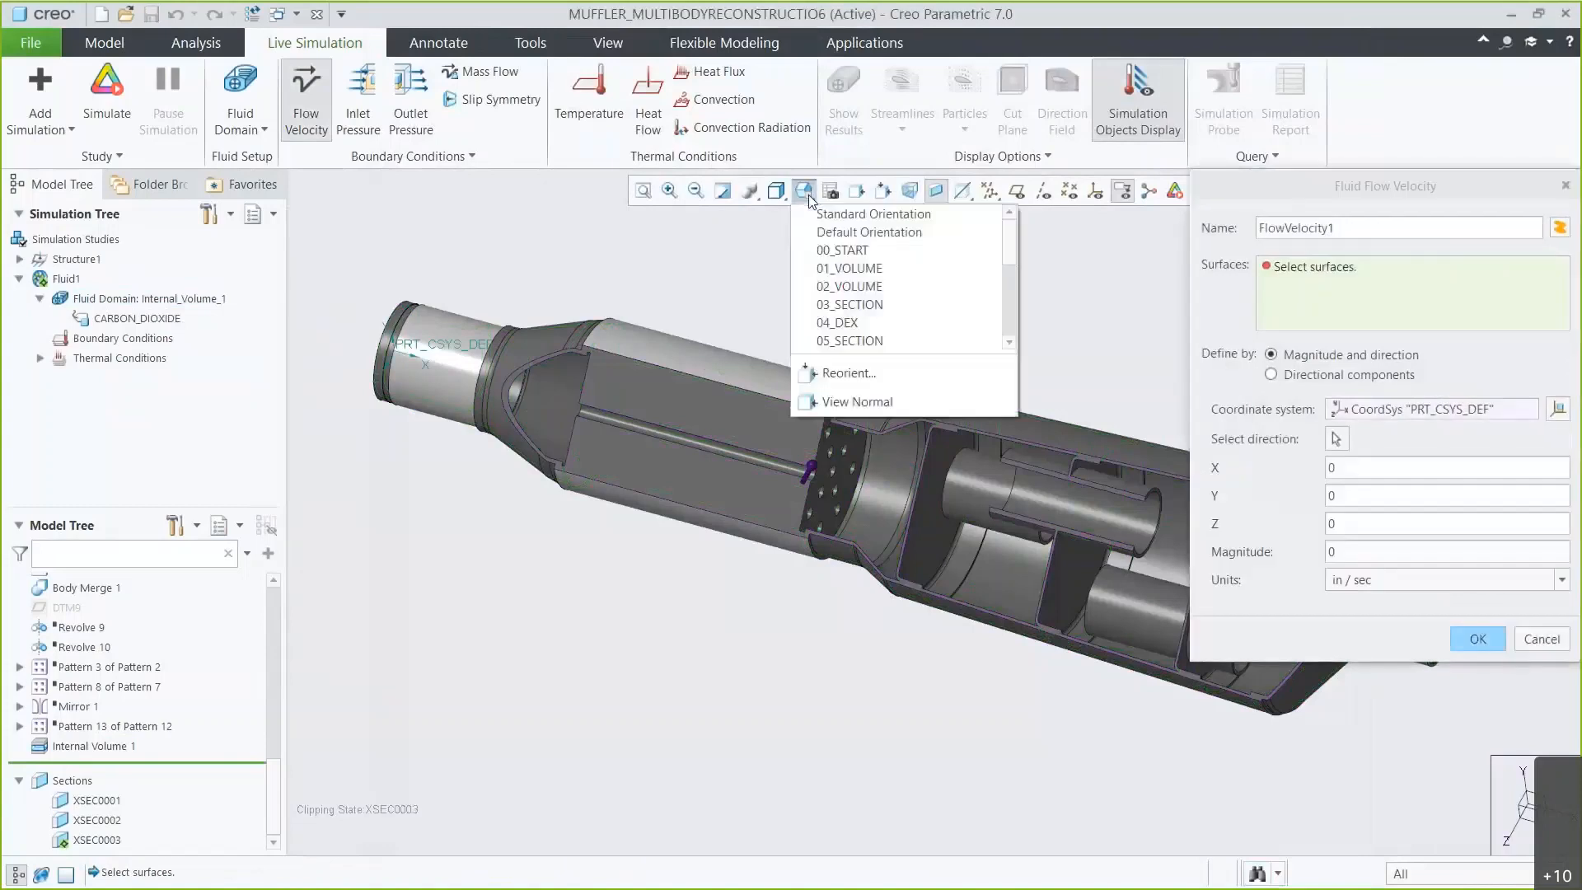
left_click(829, 270)
left_click(768, 427)
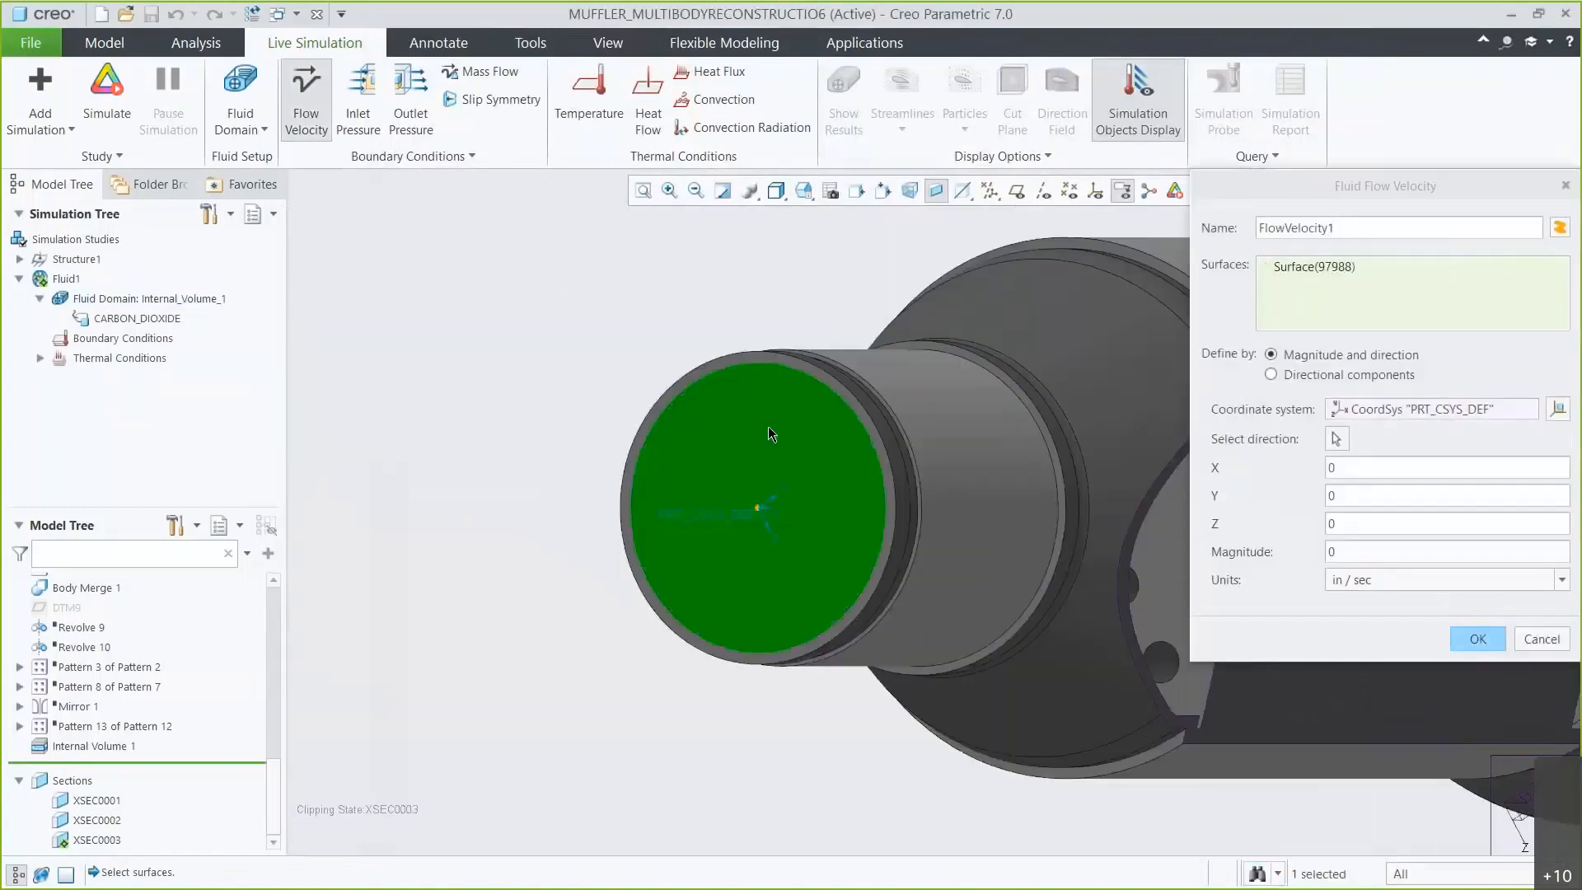
left_click(1334, 436)
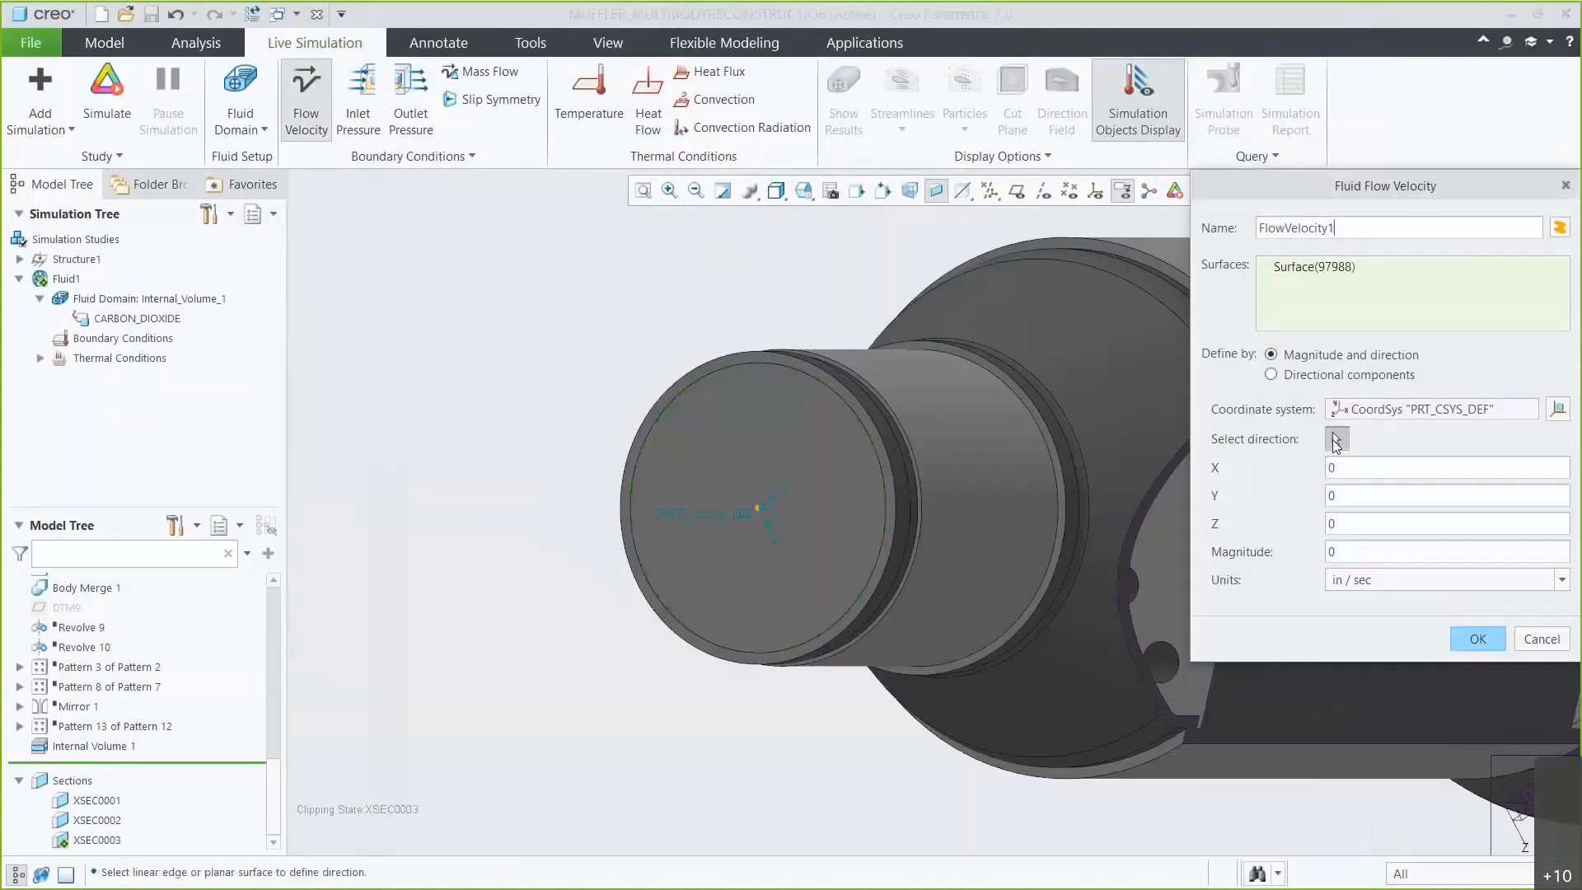
left_click(847, 513)
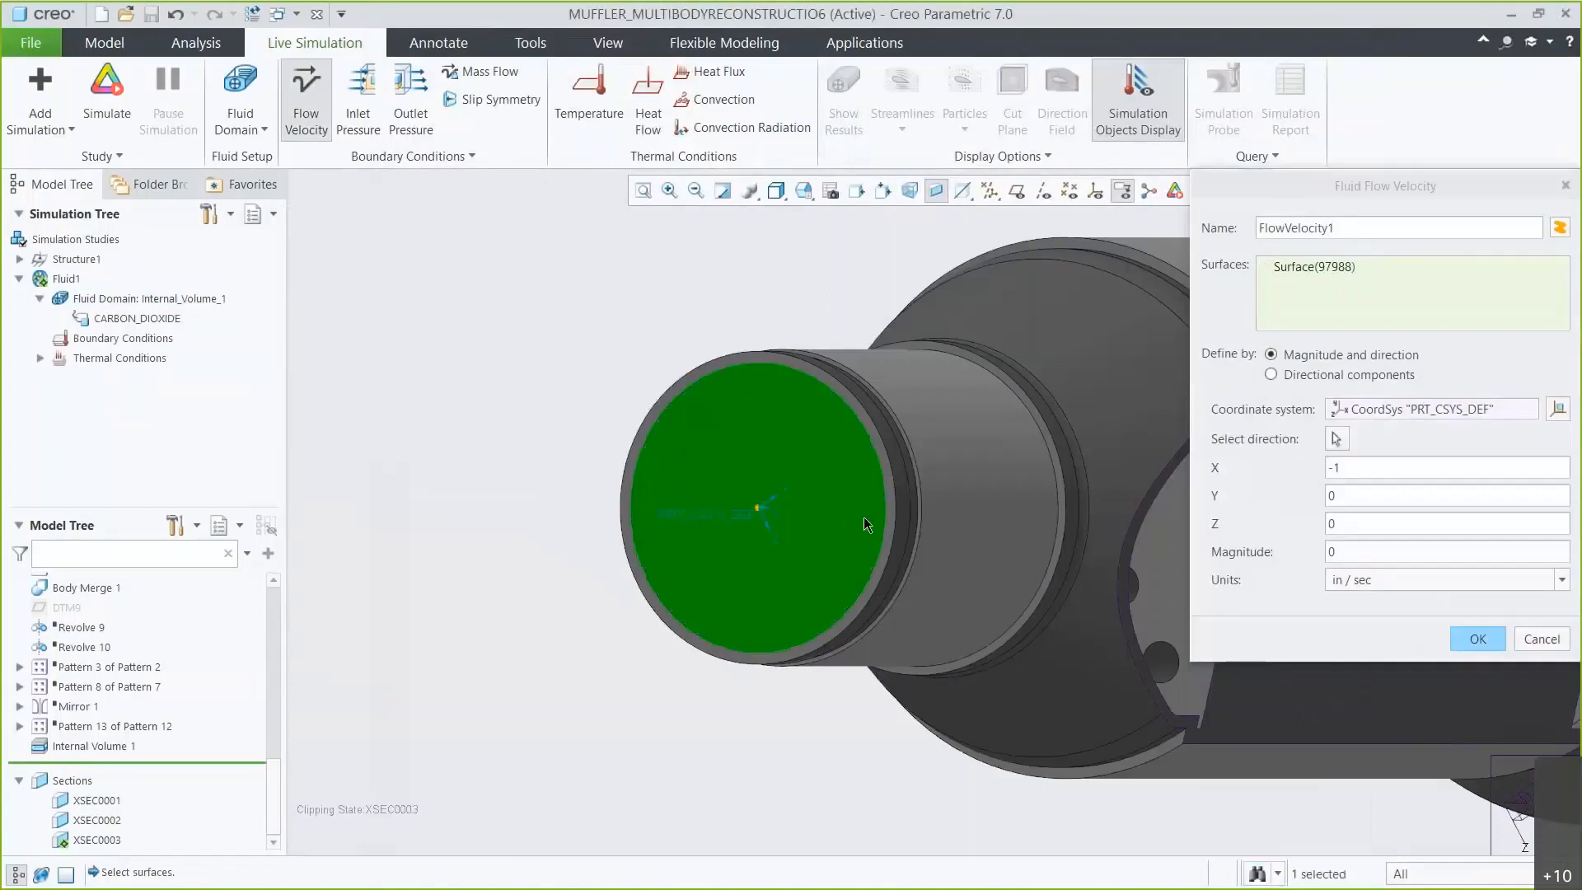
Set the flow velocity magnitude to -85 m/sec and confirm the condition.
left_click(1339, 550)
type("-")
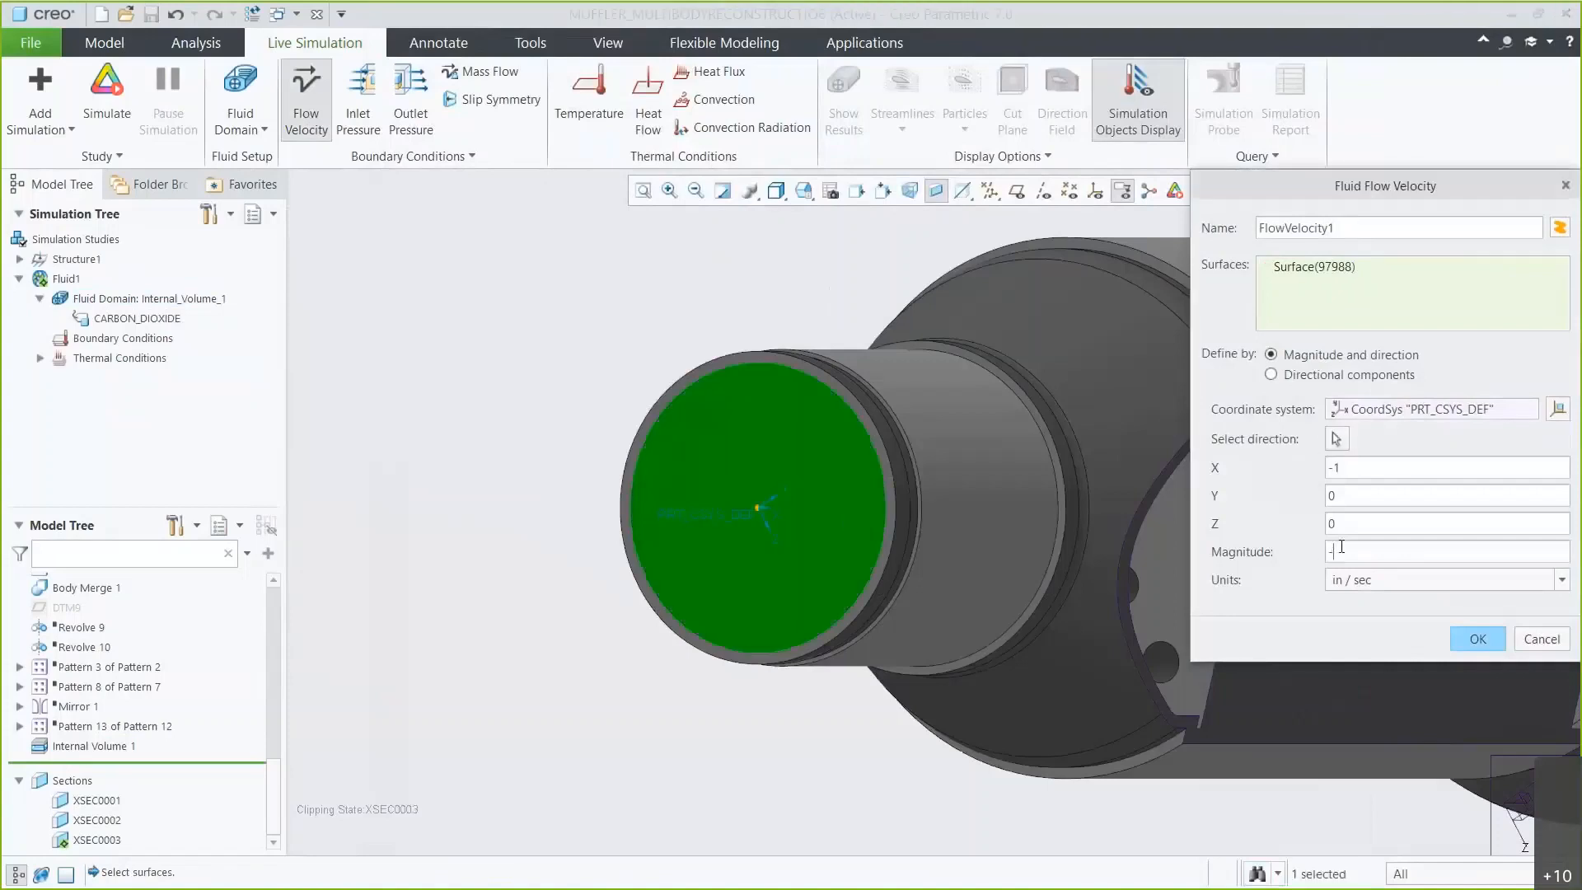
type("85")
left_click(1368, 577)
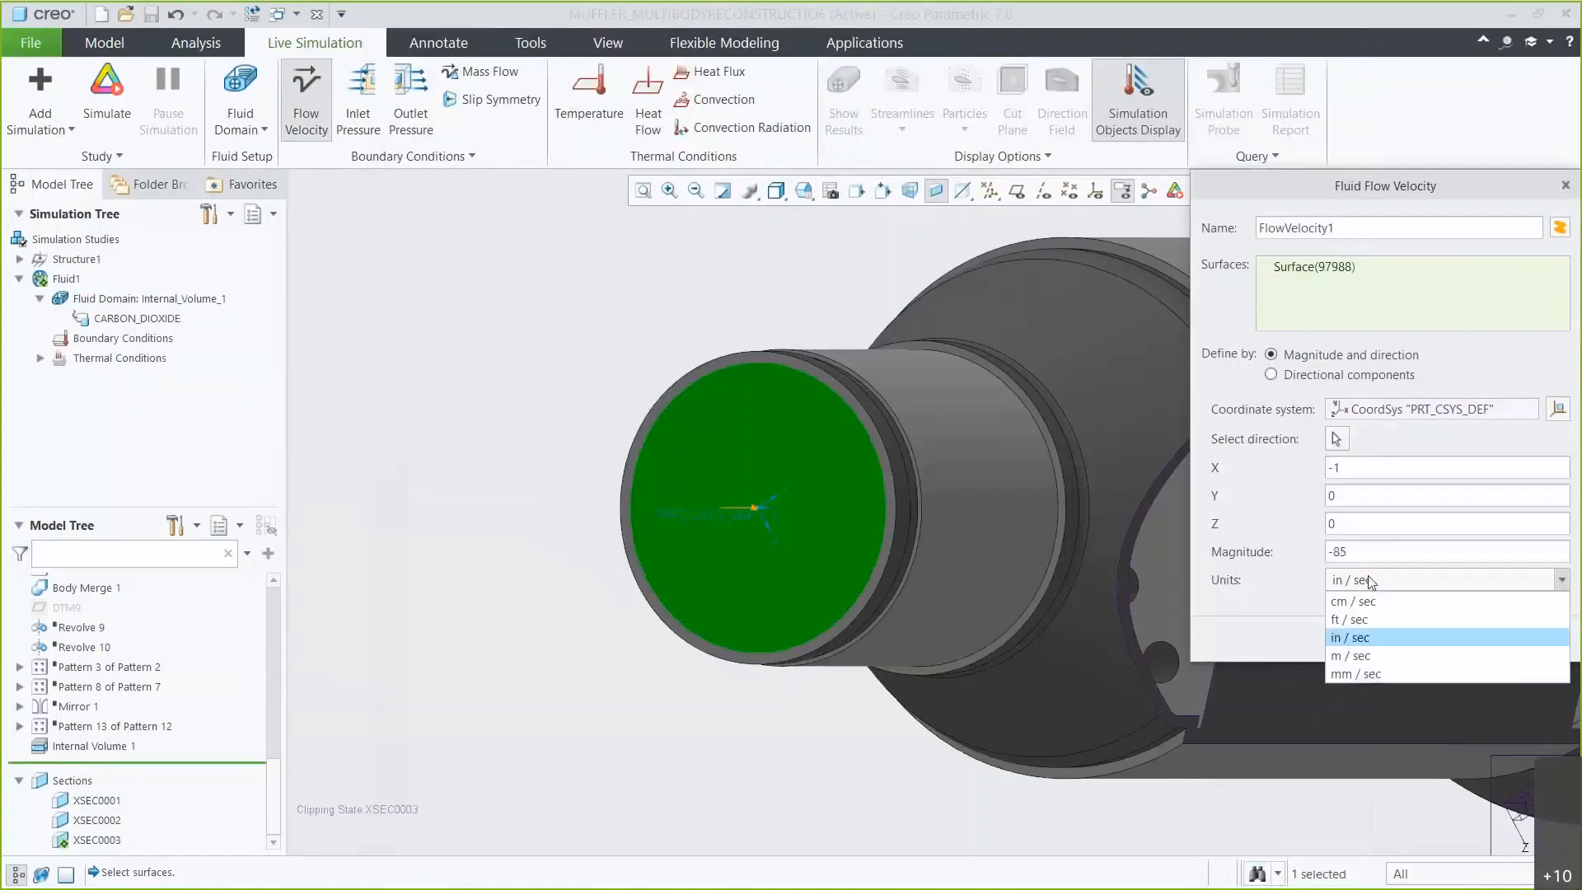
left_click(1380, 655)
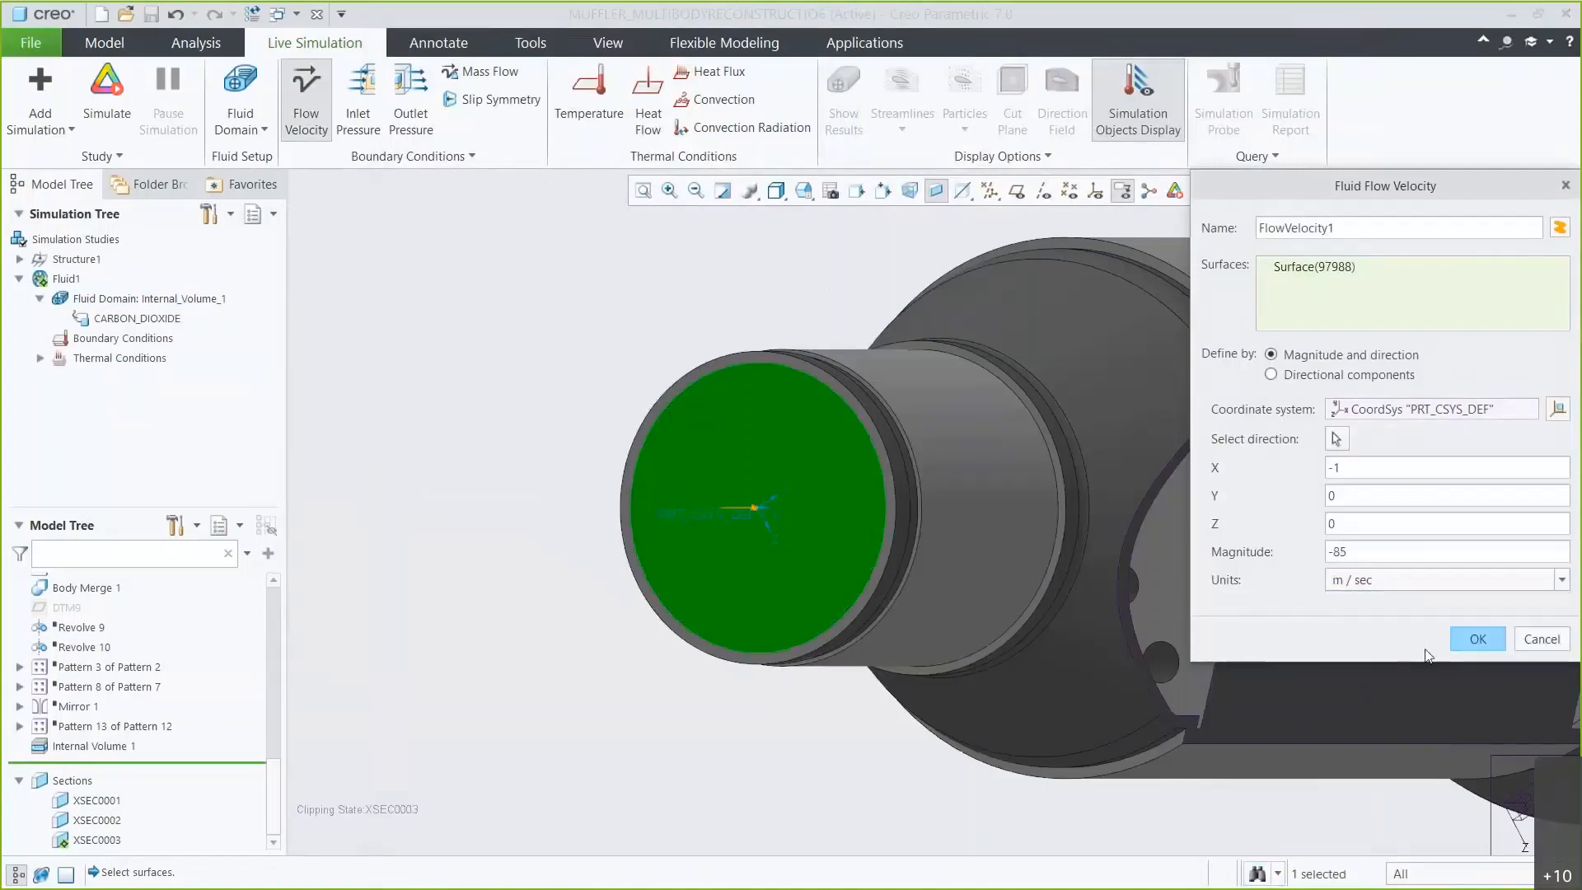
left_click(1478, 639)
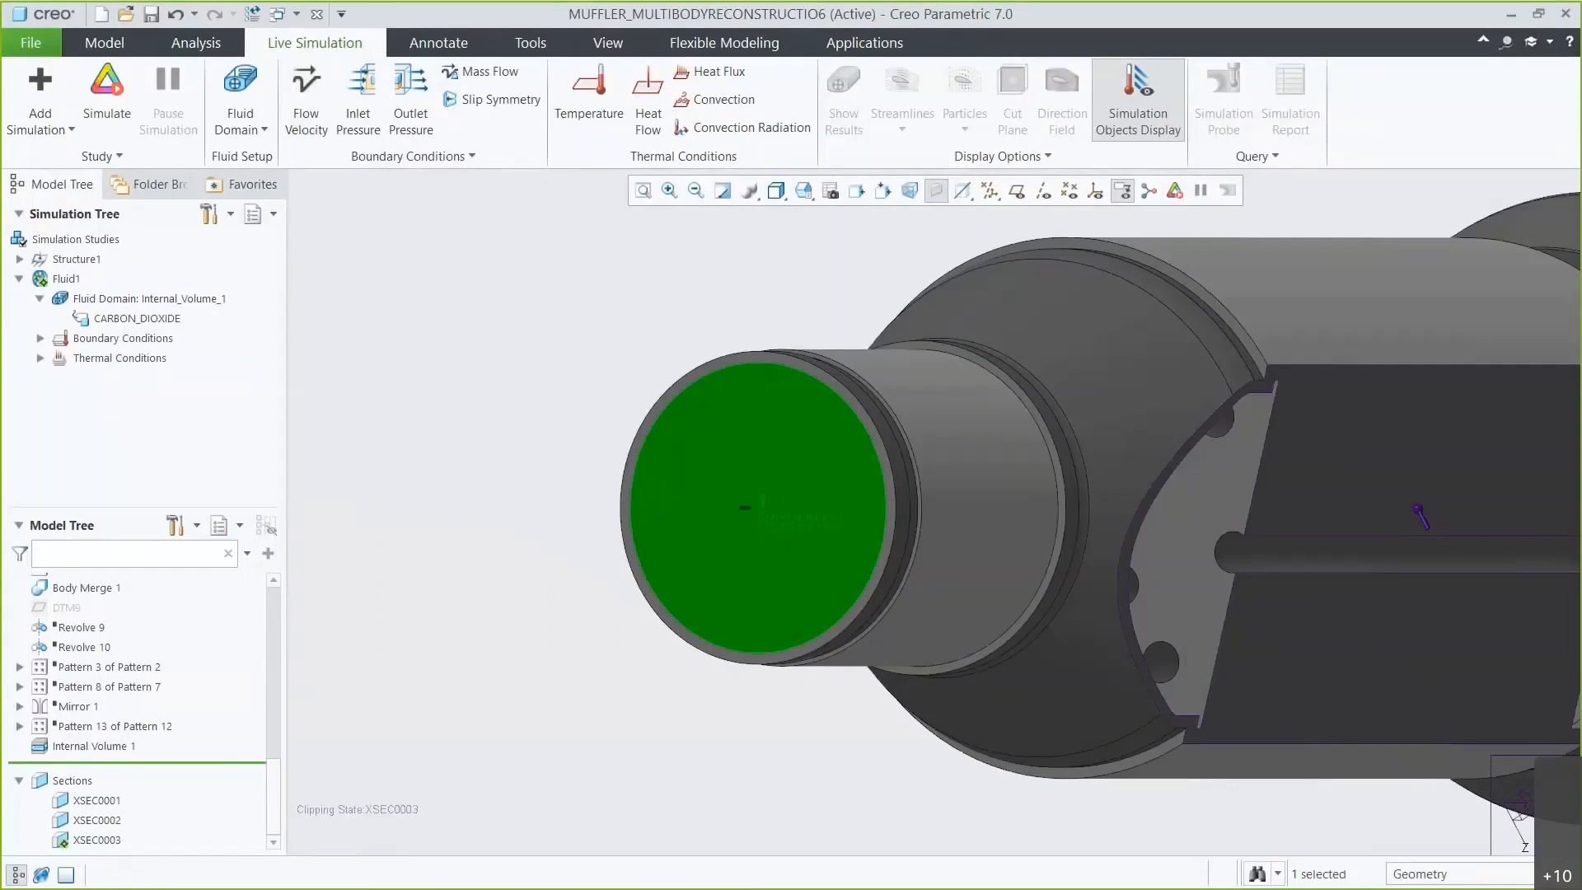
Apply a prescribed temperature of 700 to the inlet face, adjusting its unit, and confirm.
left_click(39, 338)
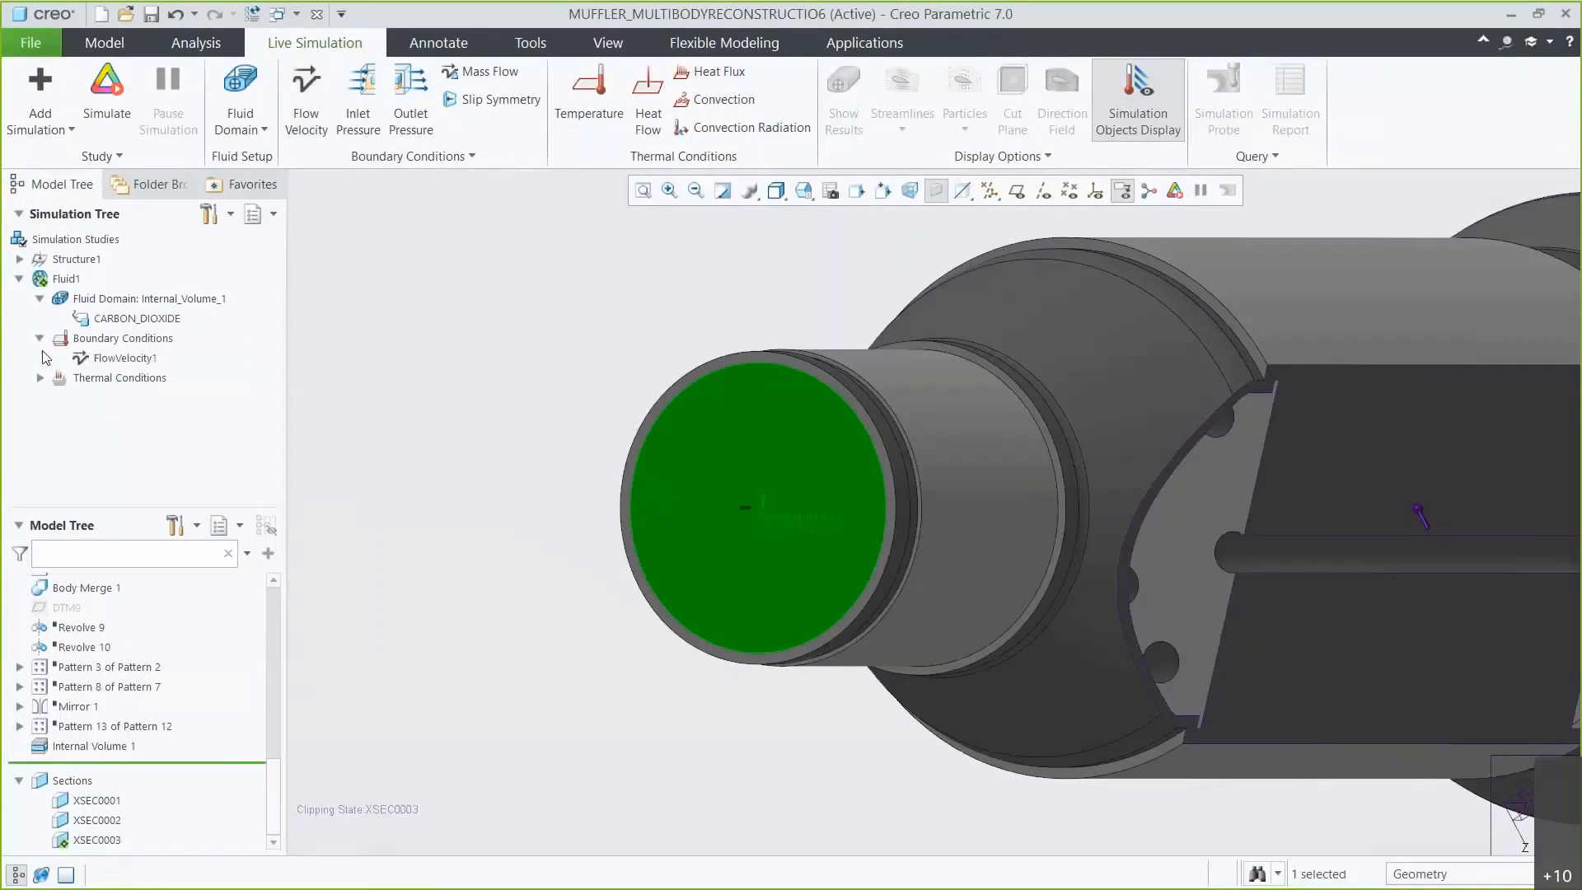
left_click(585, 117)
left_click(722, 405)
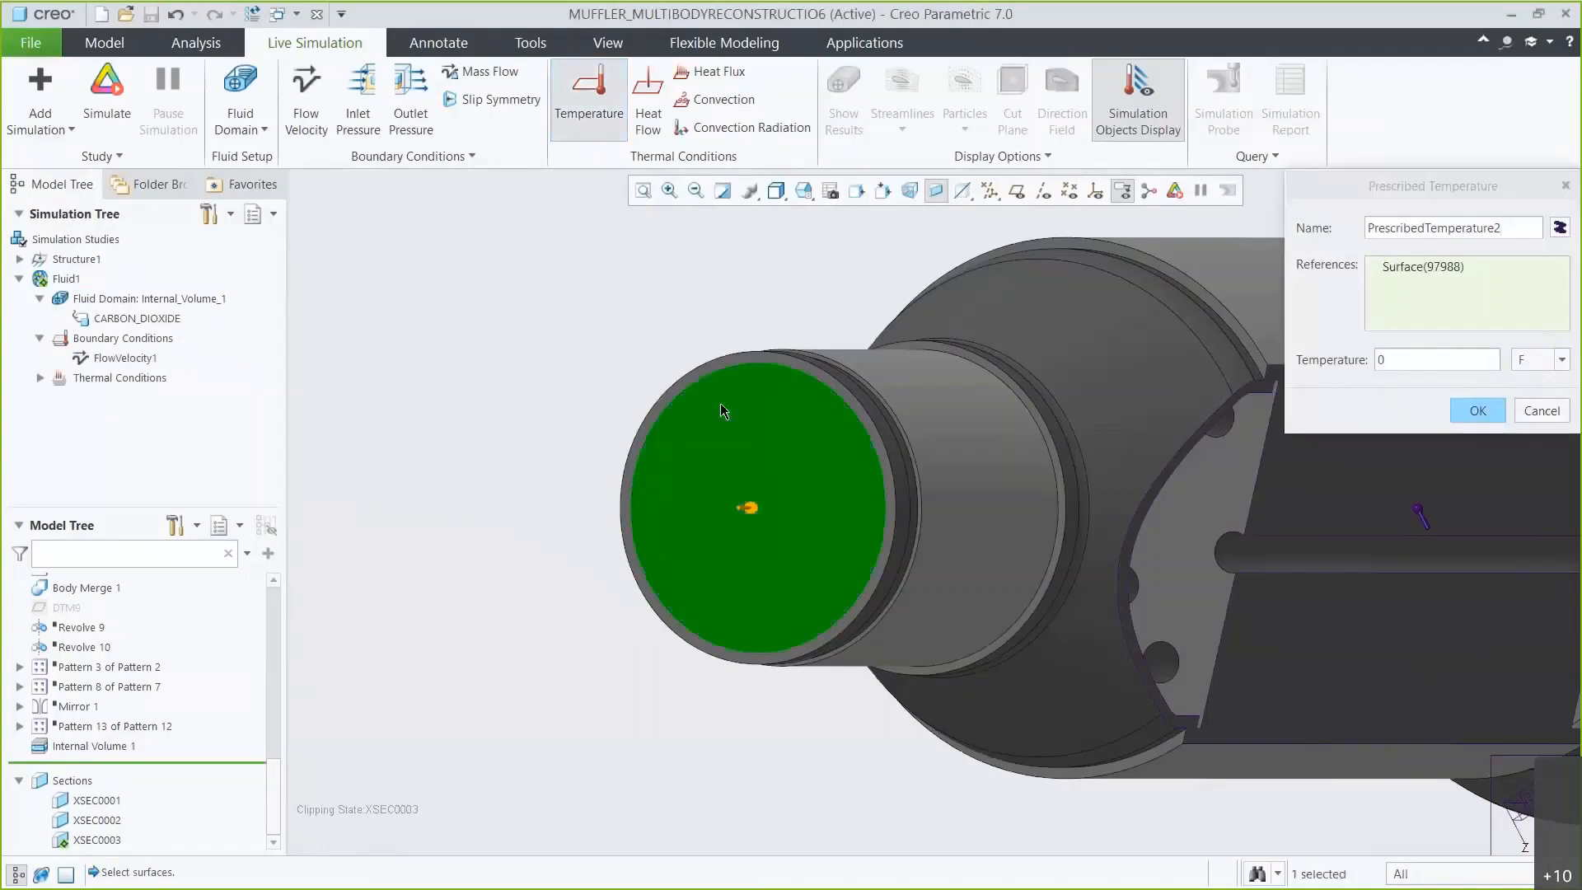
double_click(1390, 359)
type("700")
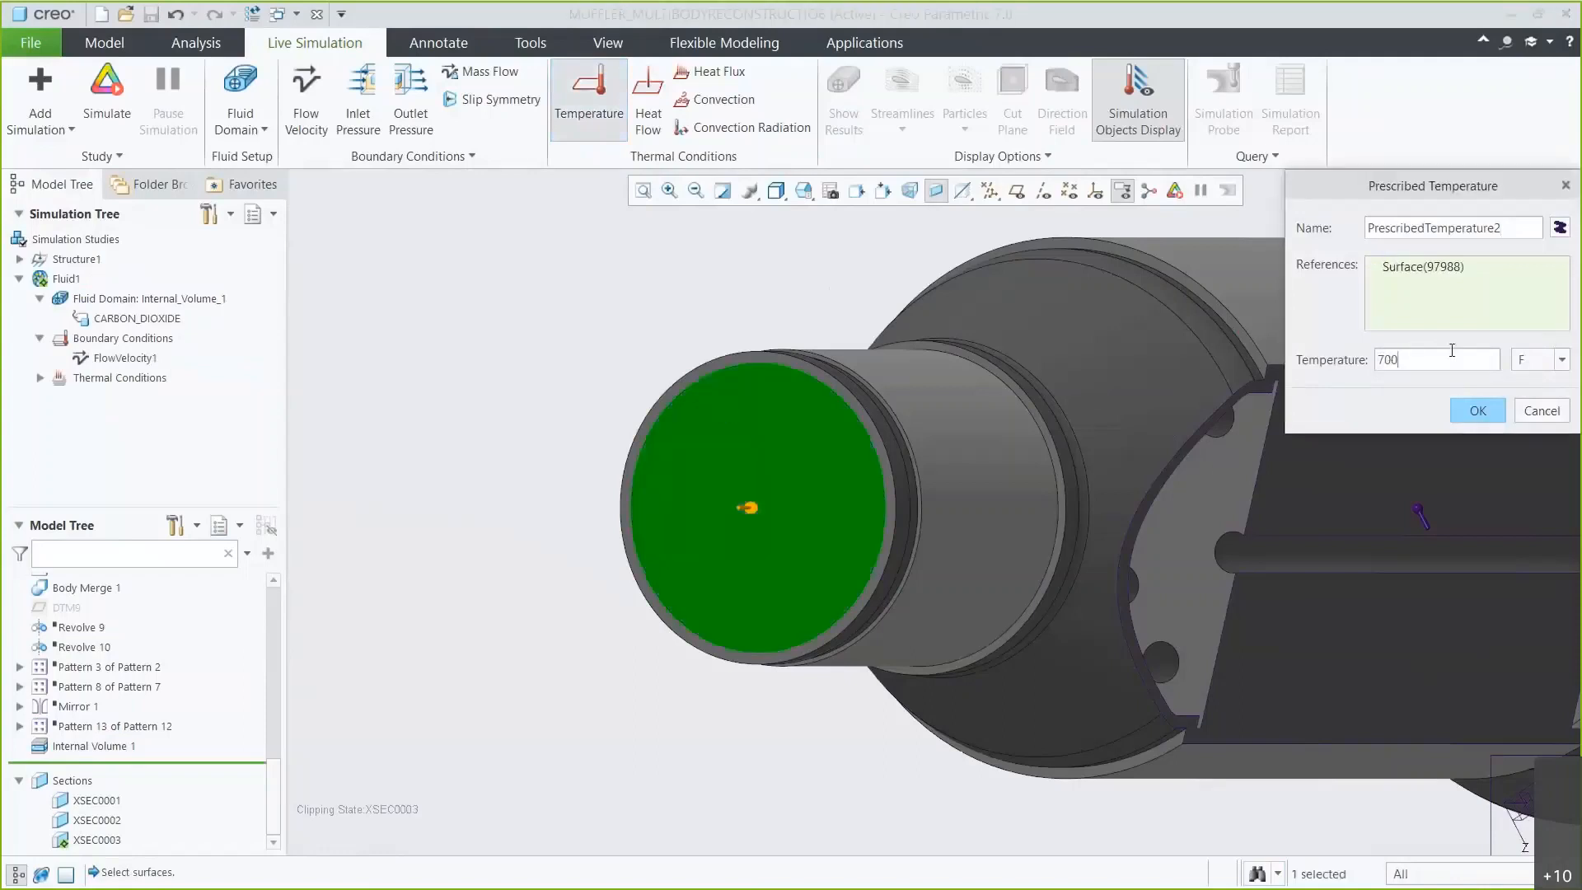
left_click(1562, 359)
left_click(1529, 383)
left_click(1480, 410)
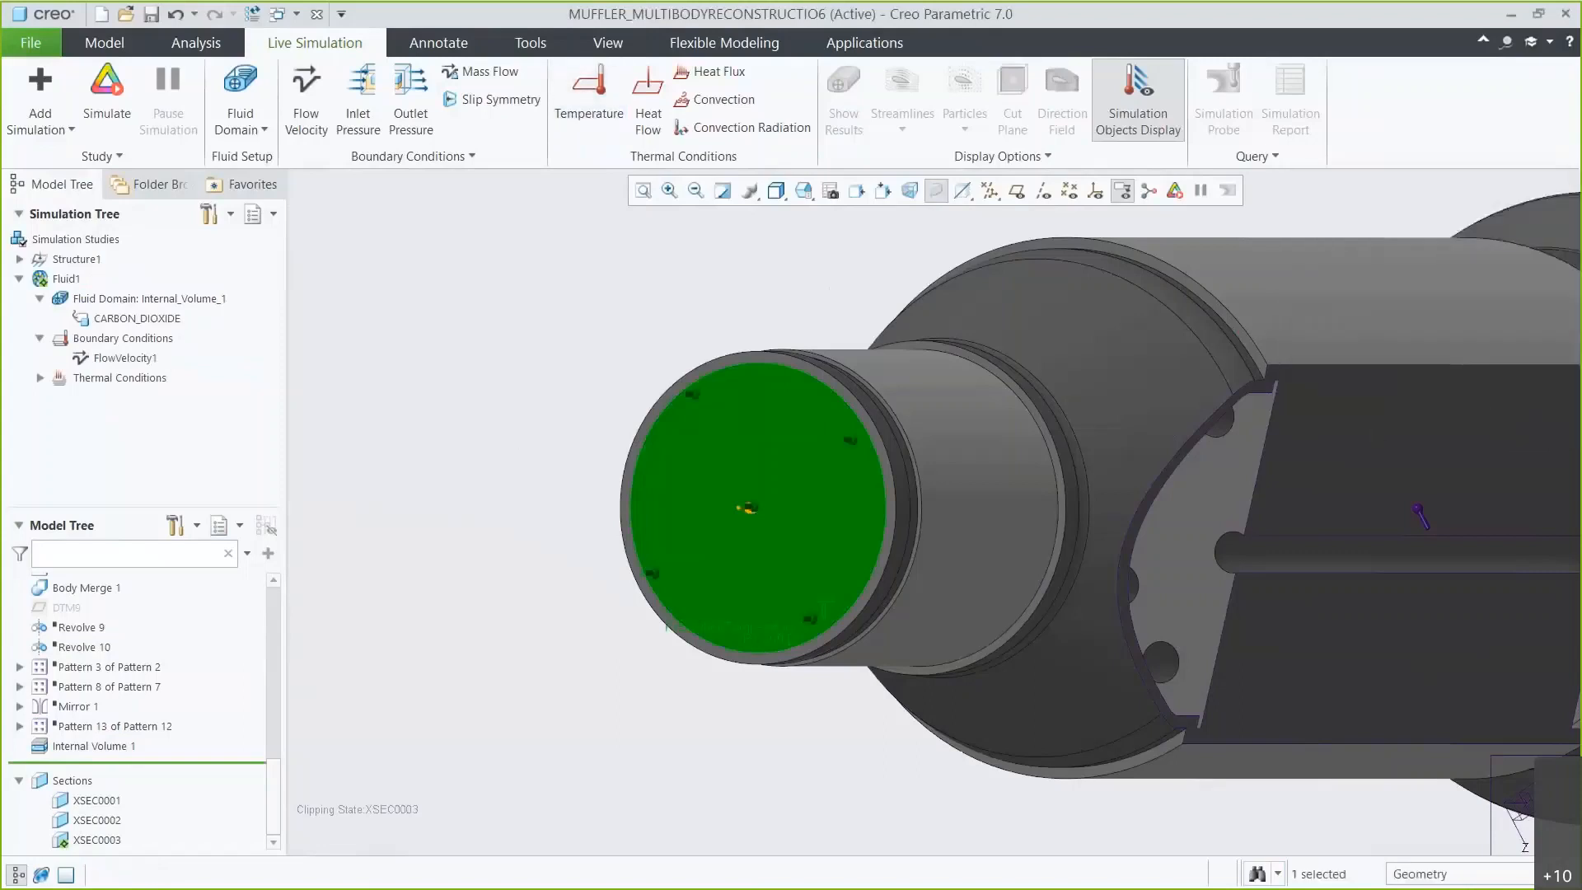
Add an outlet pressure condition on the outlet pipe's end face with the default magnitude and confirm it.
left_click(41, 379)
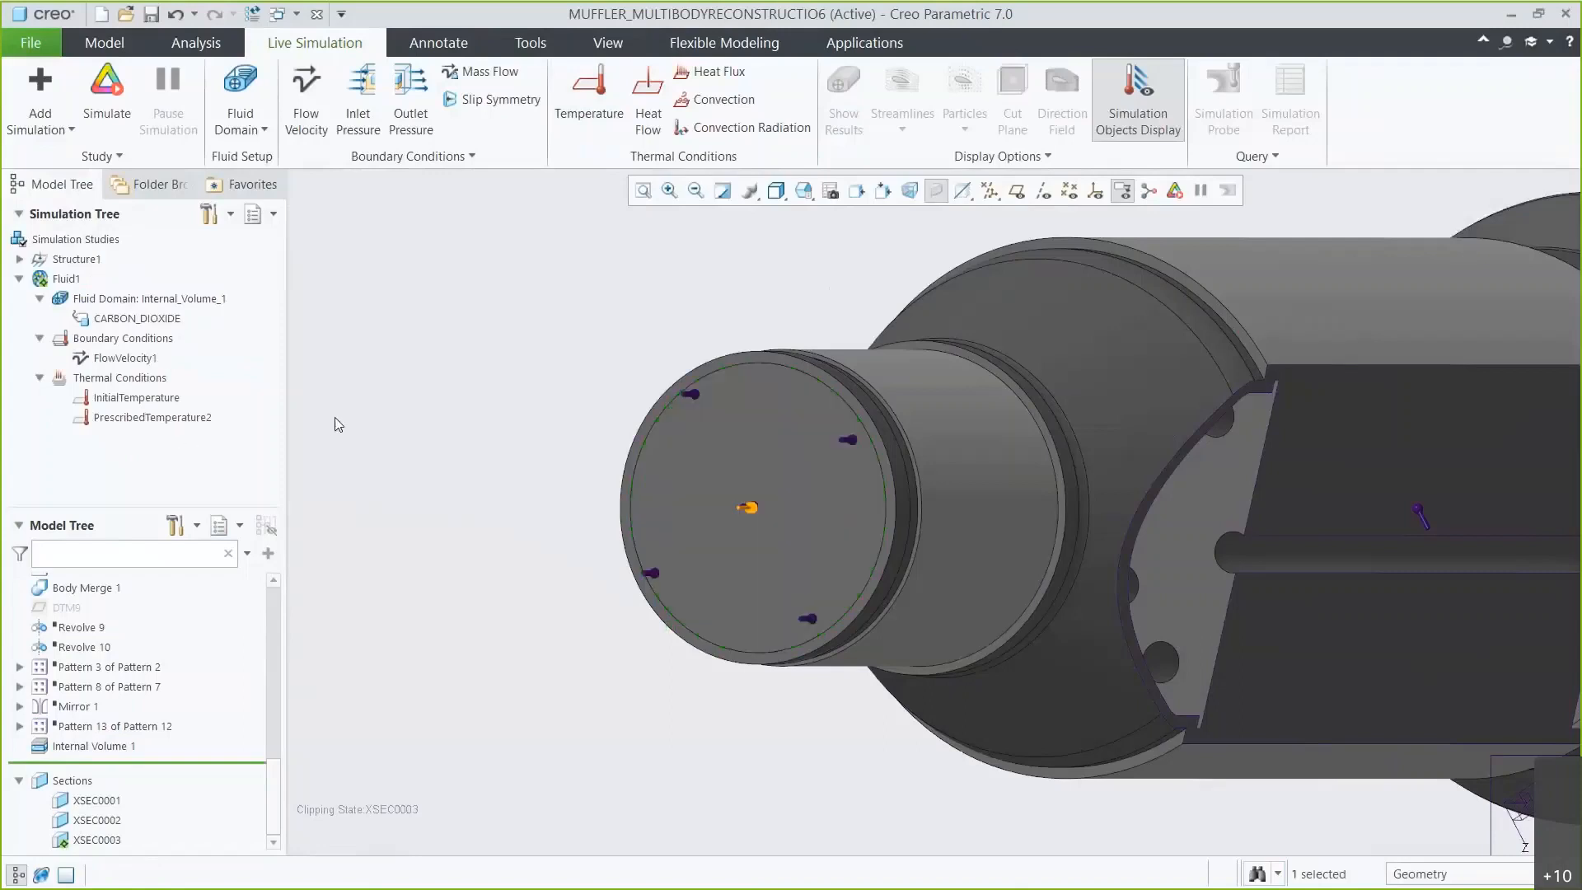
left_click(411, 115)
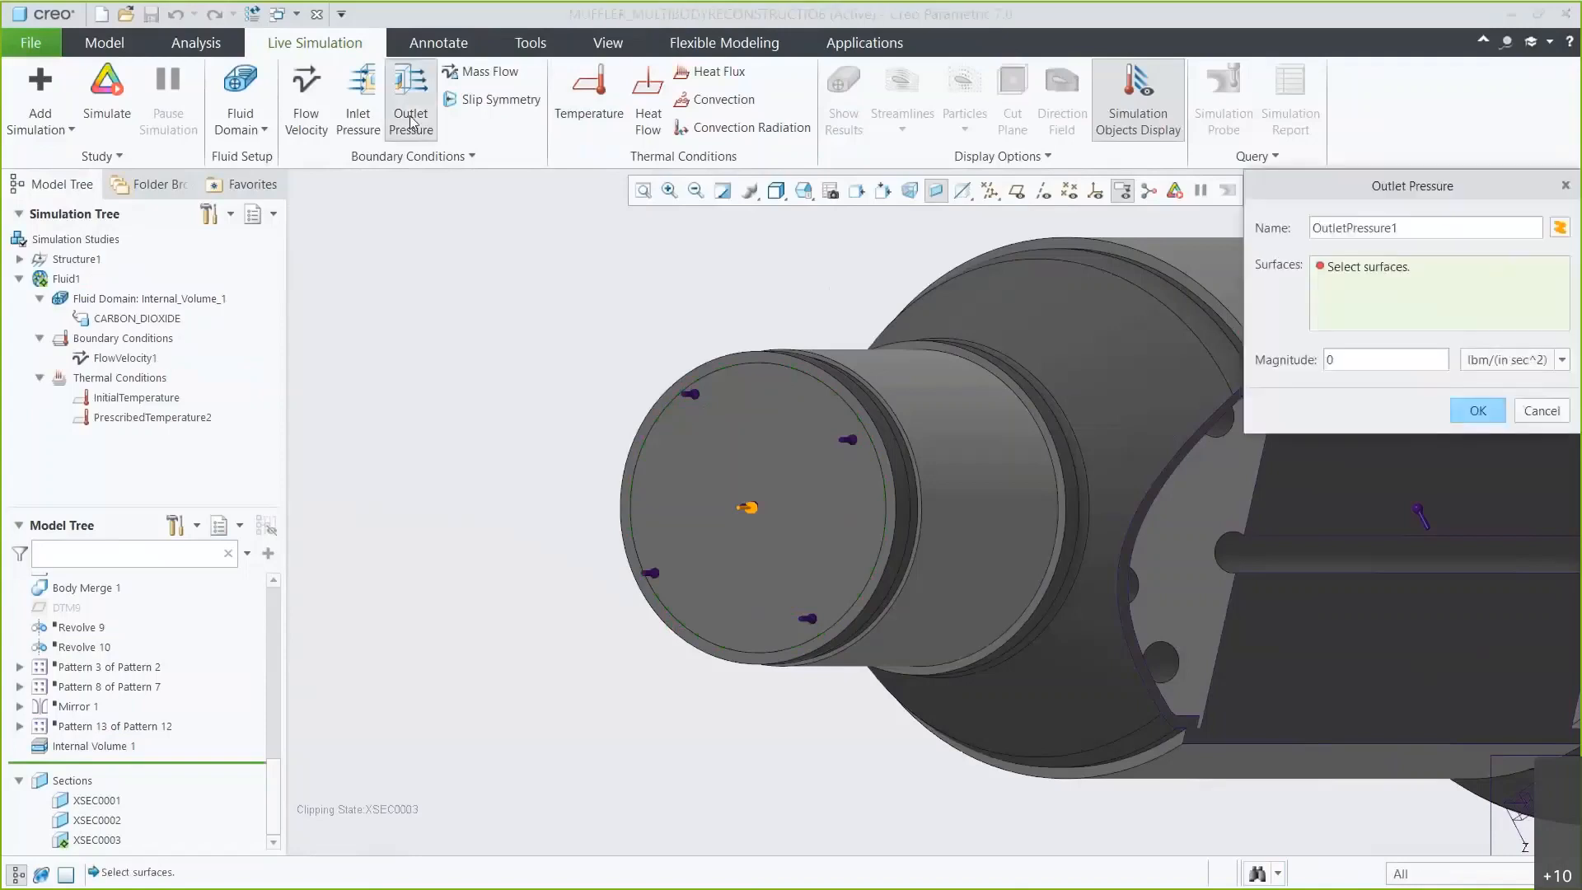
left_click(803, 191)
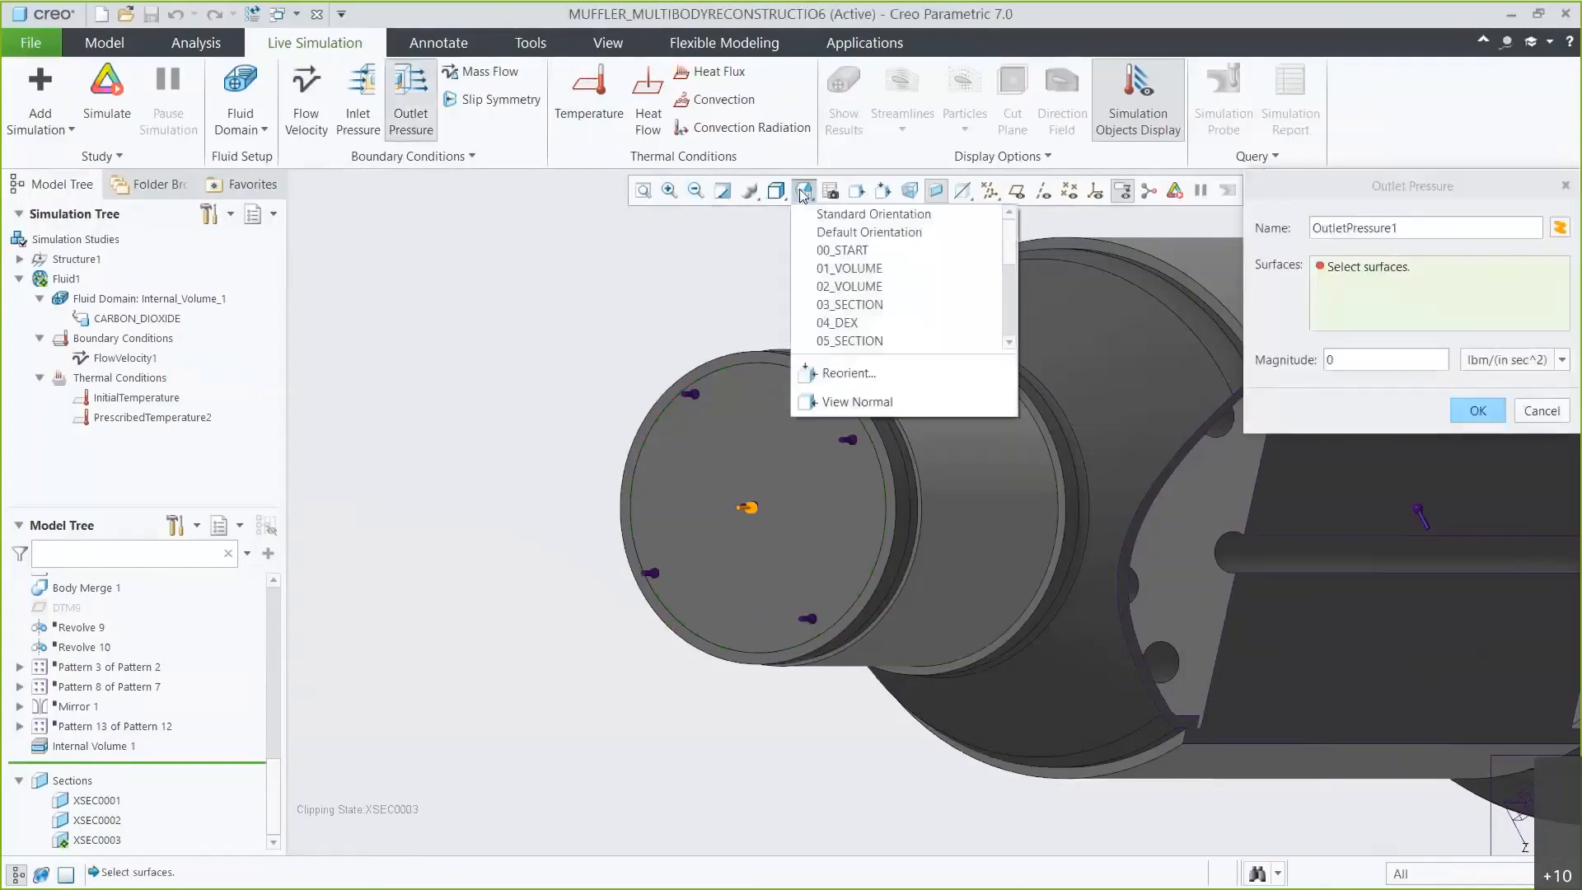
left_click(827, 285)
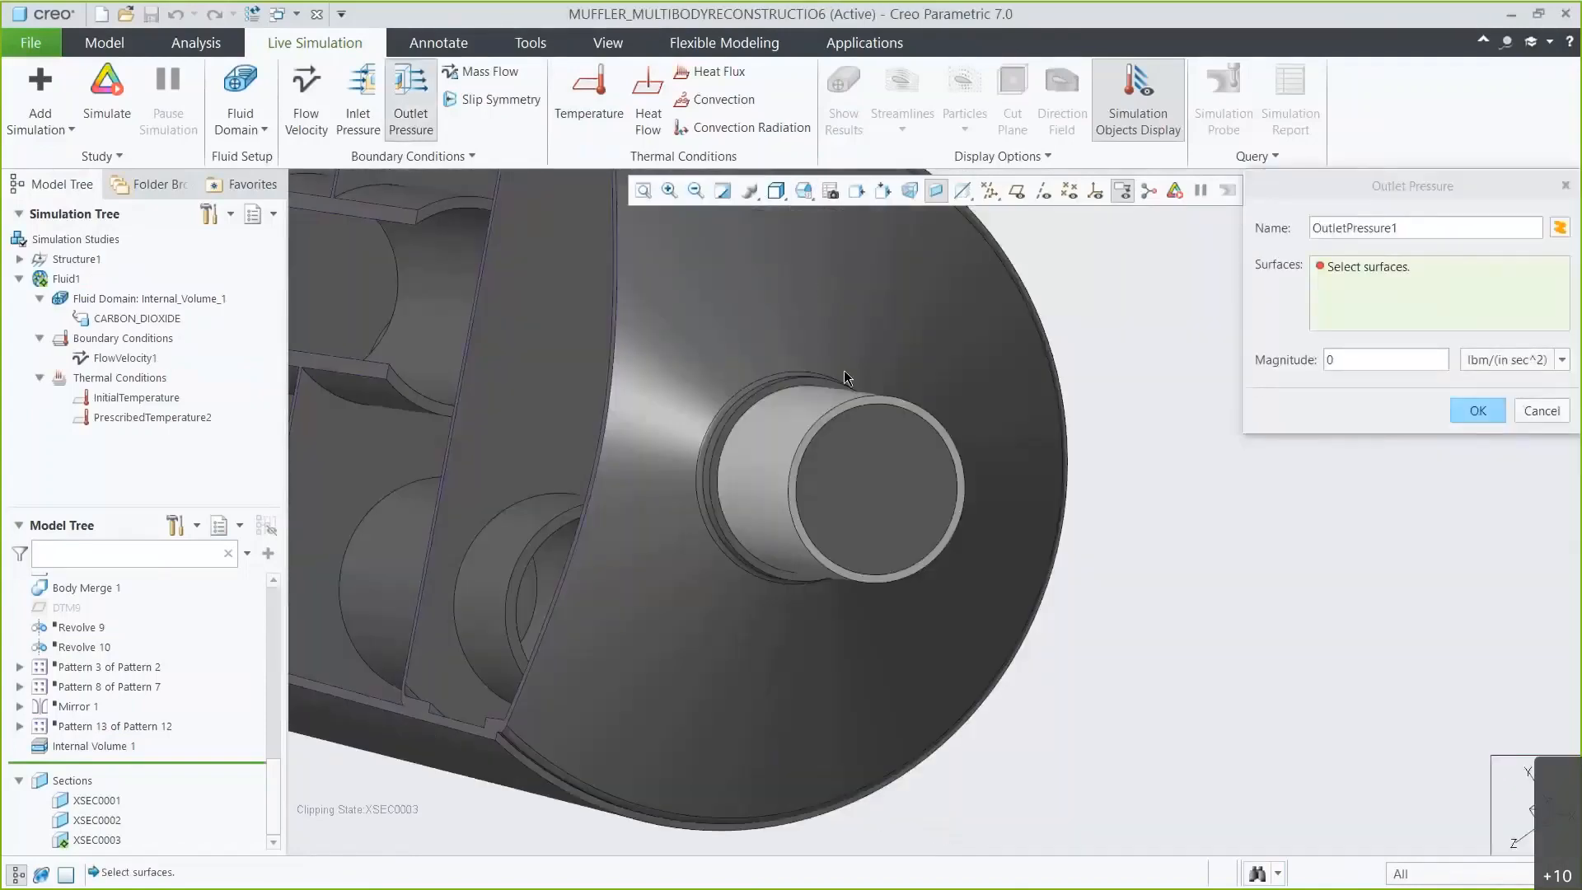
left_click(864, 460)
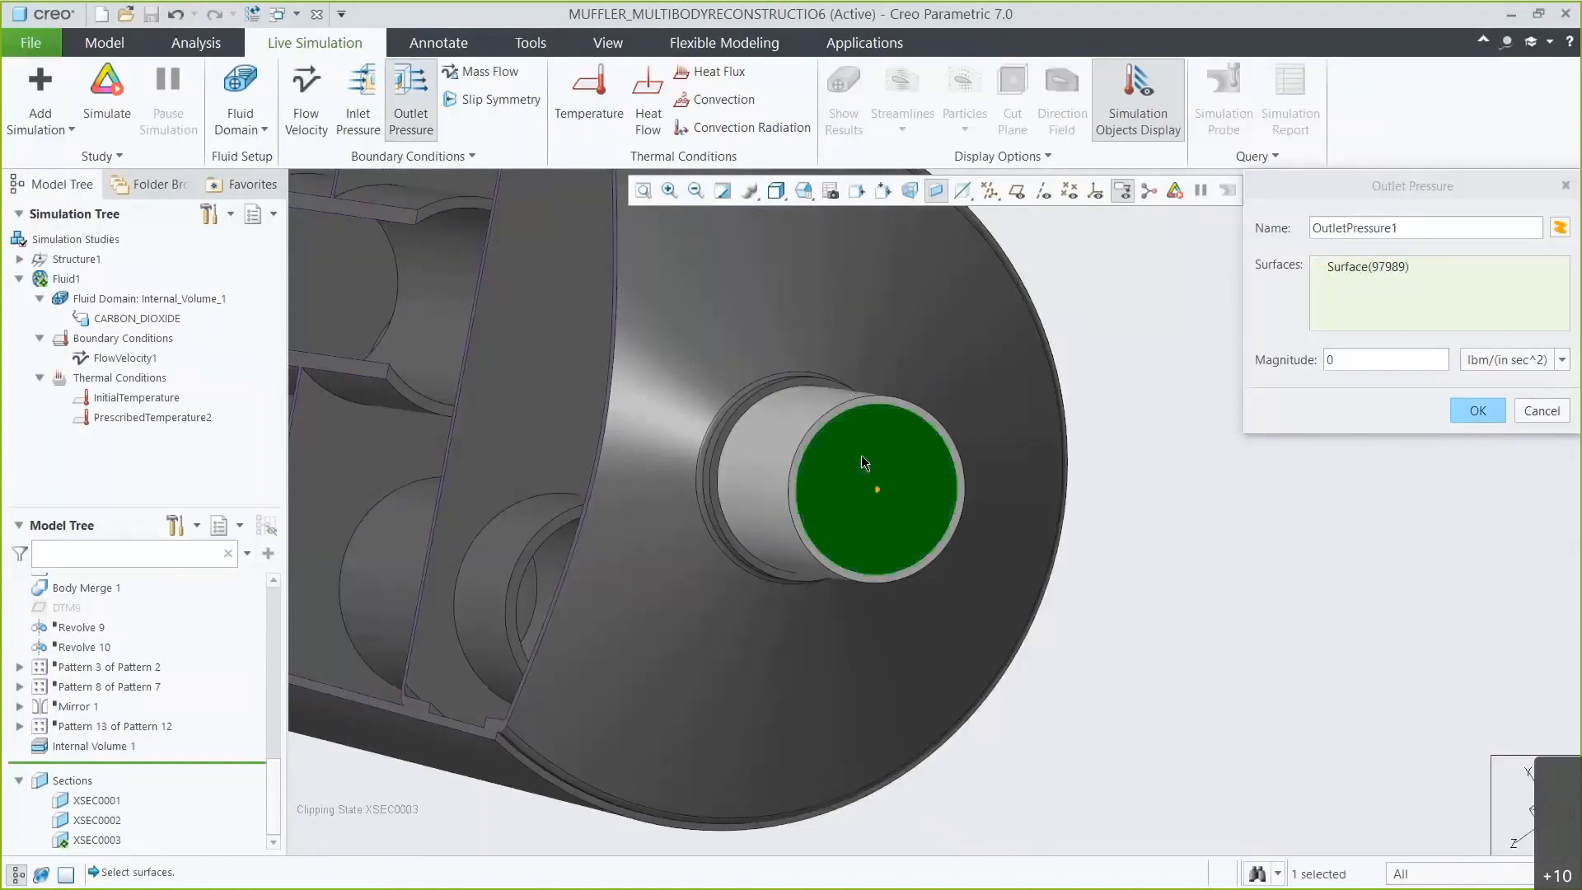
left_click(1455, 407)
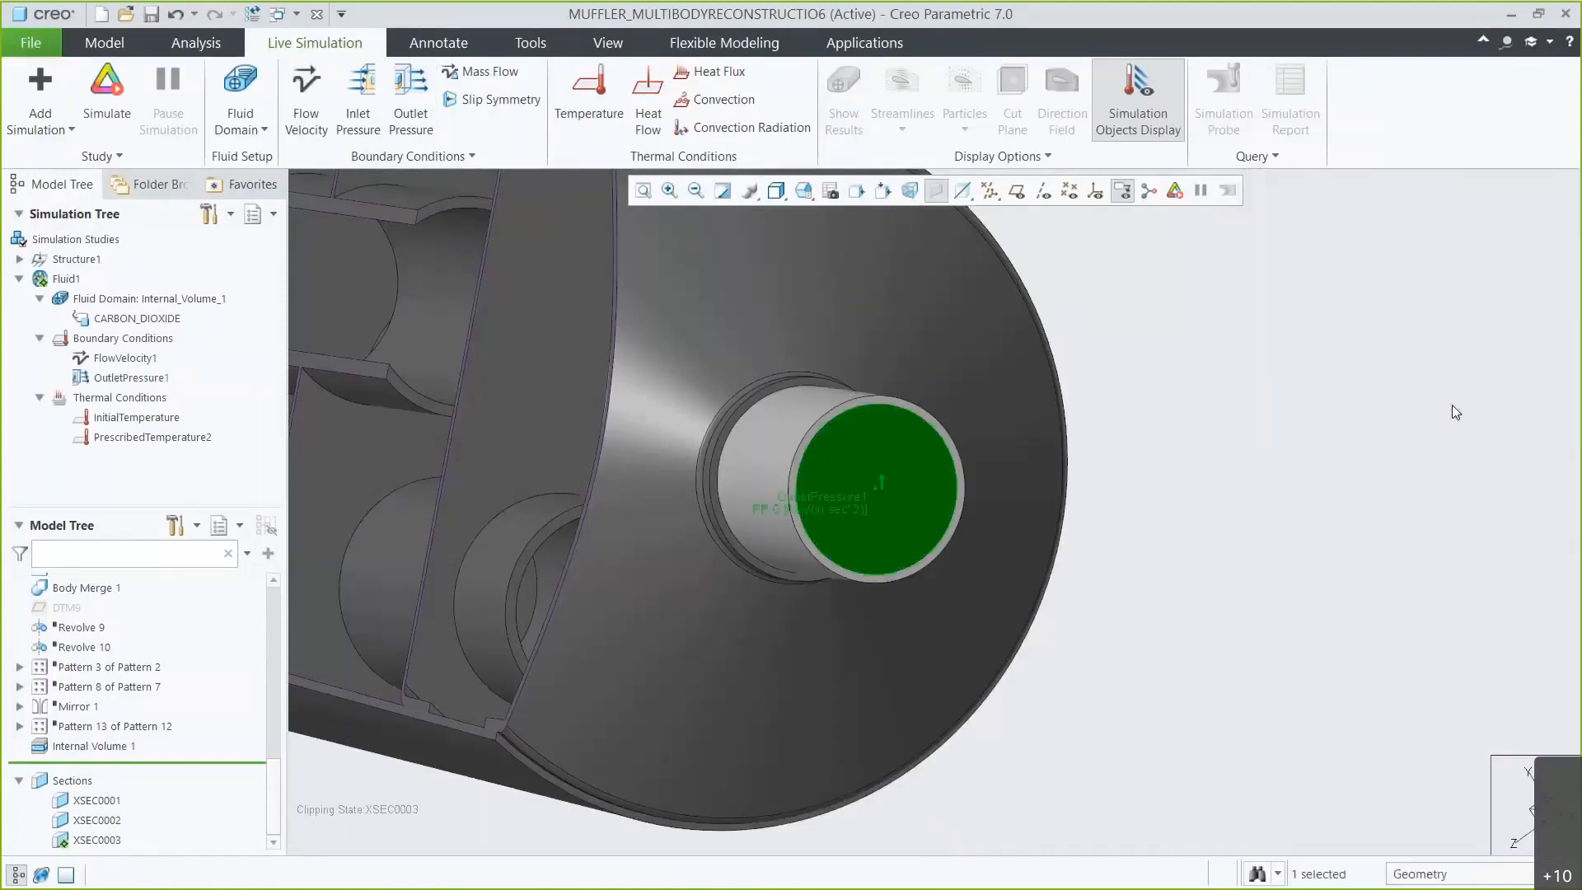
Raise the simulation quality slider toward accuracy and close the quality settings.
left_click(808, 198)
left_click(827, 243)
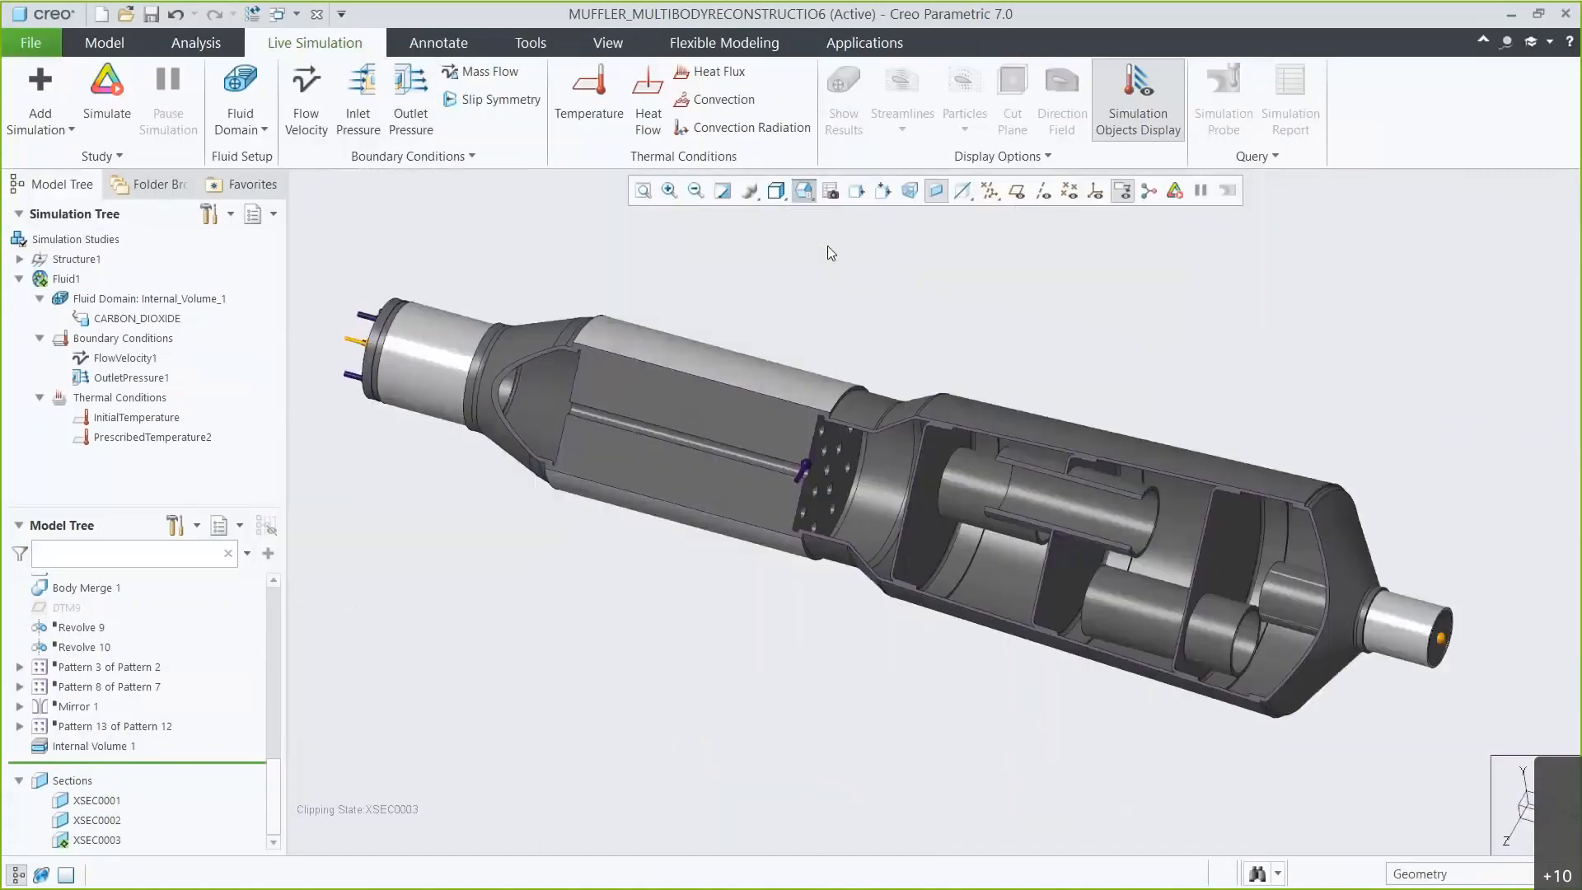
left_click(99, 156)
left_click(112, 179)
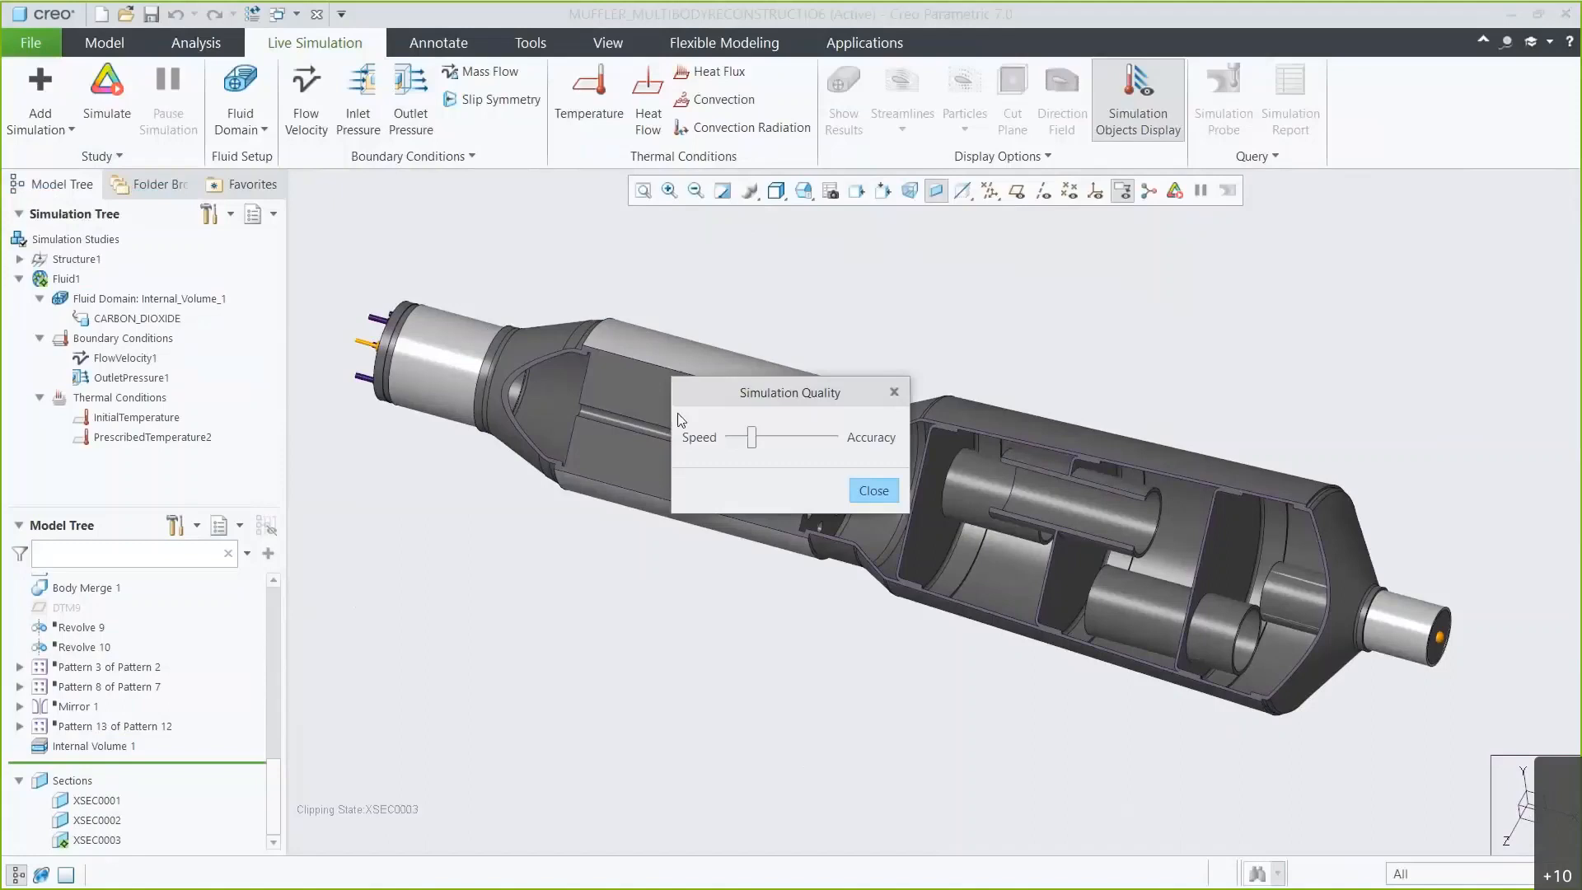
left_click_drag(751, 438, 833, 437)
left_click(873, 491)
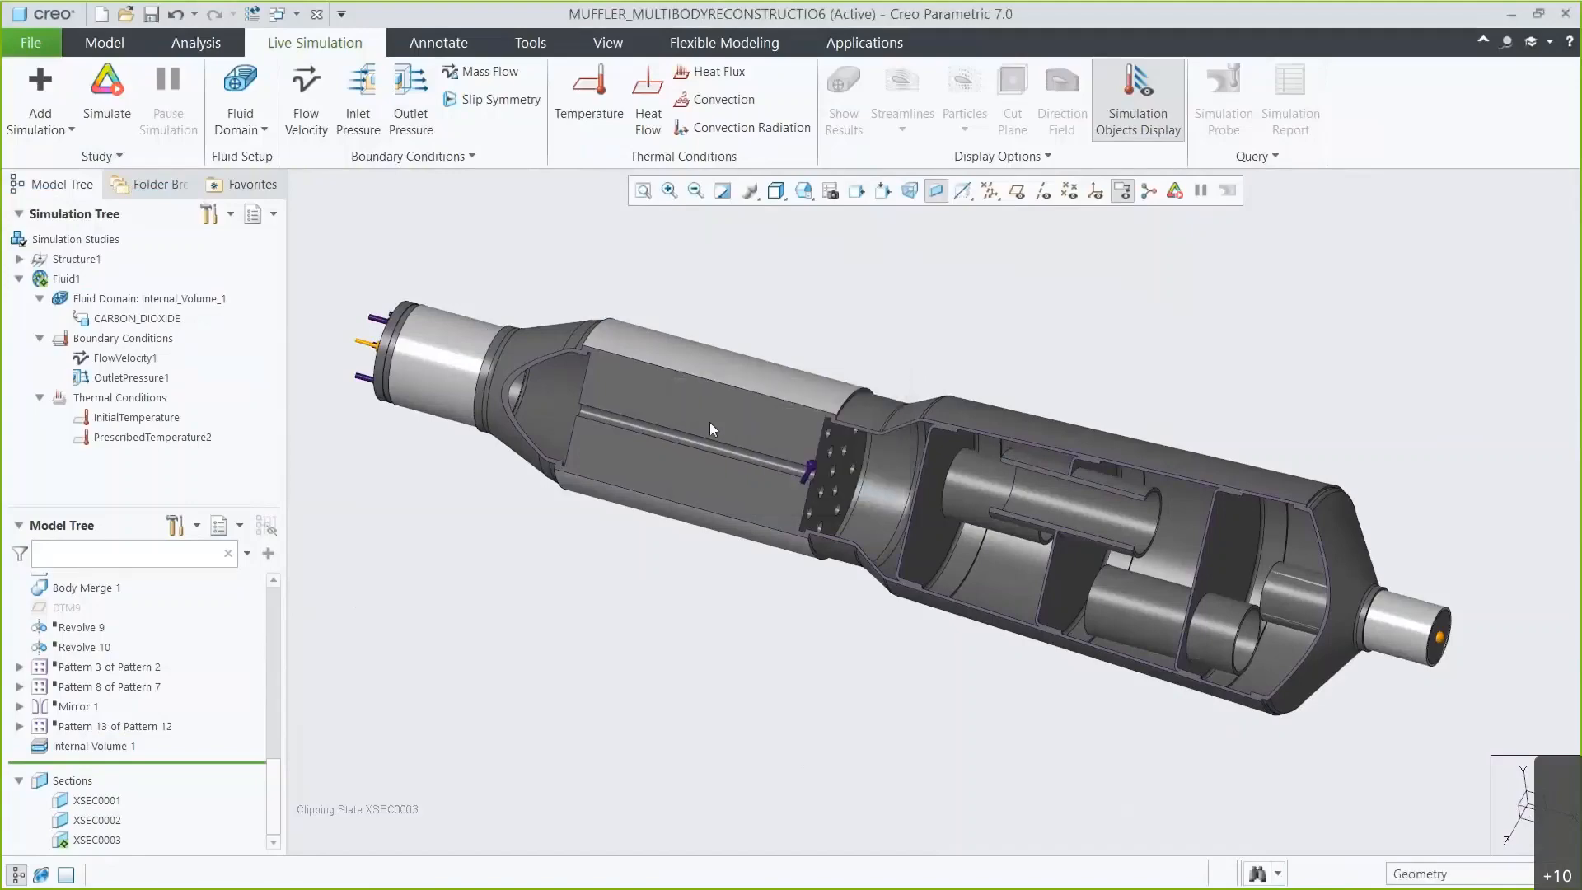
Run the simulation and display velocity results as Composite in m/sec.
left_click(116, 119)
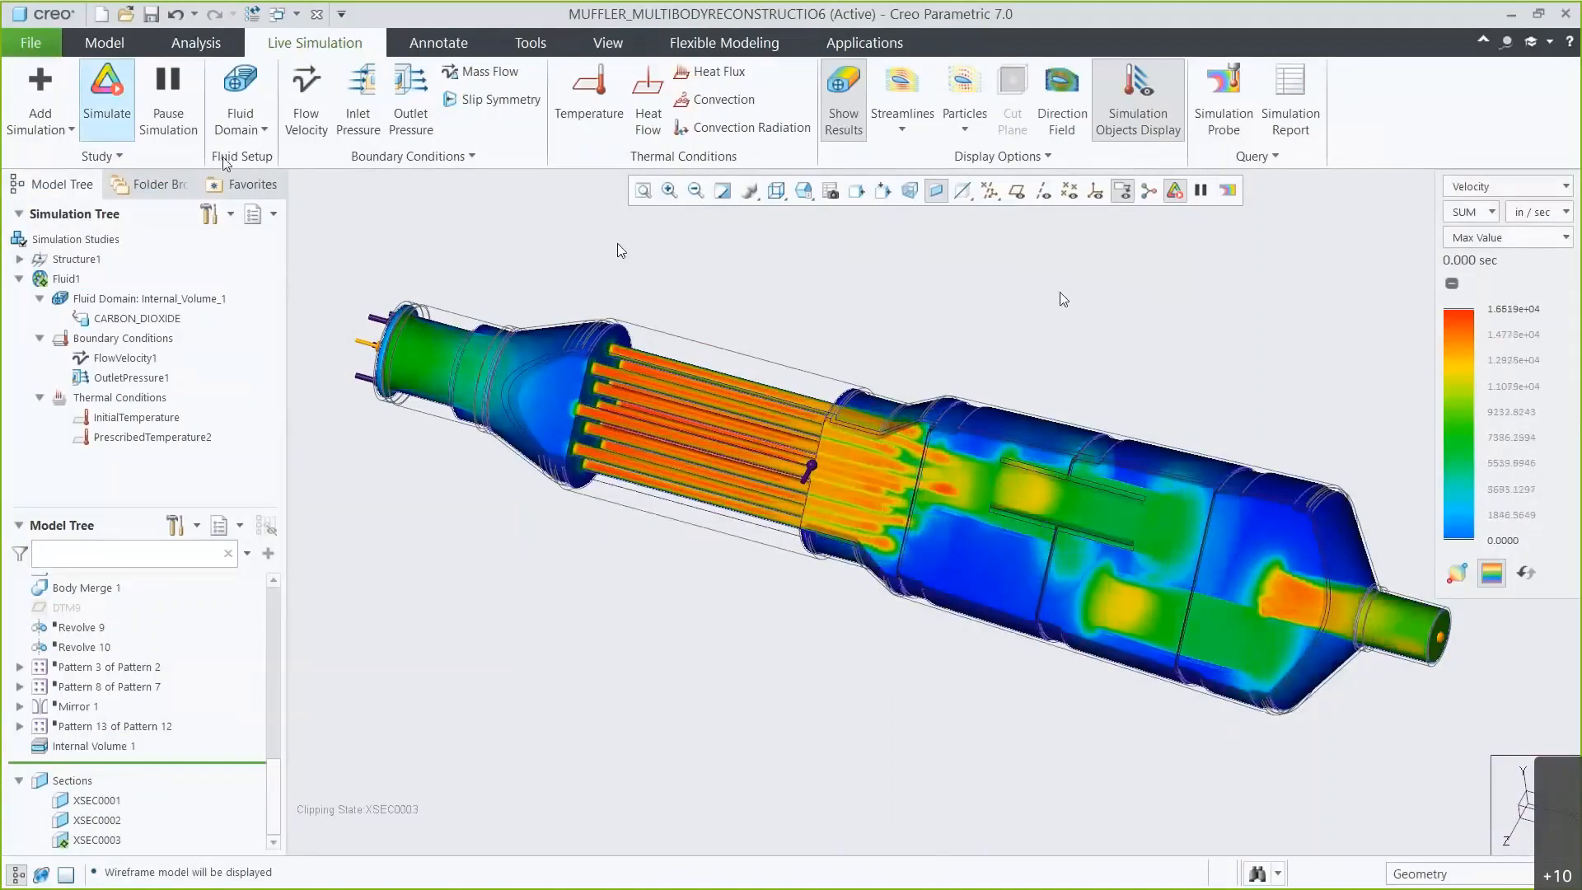
left_click(1497, 238)
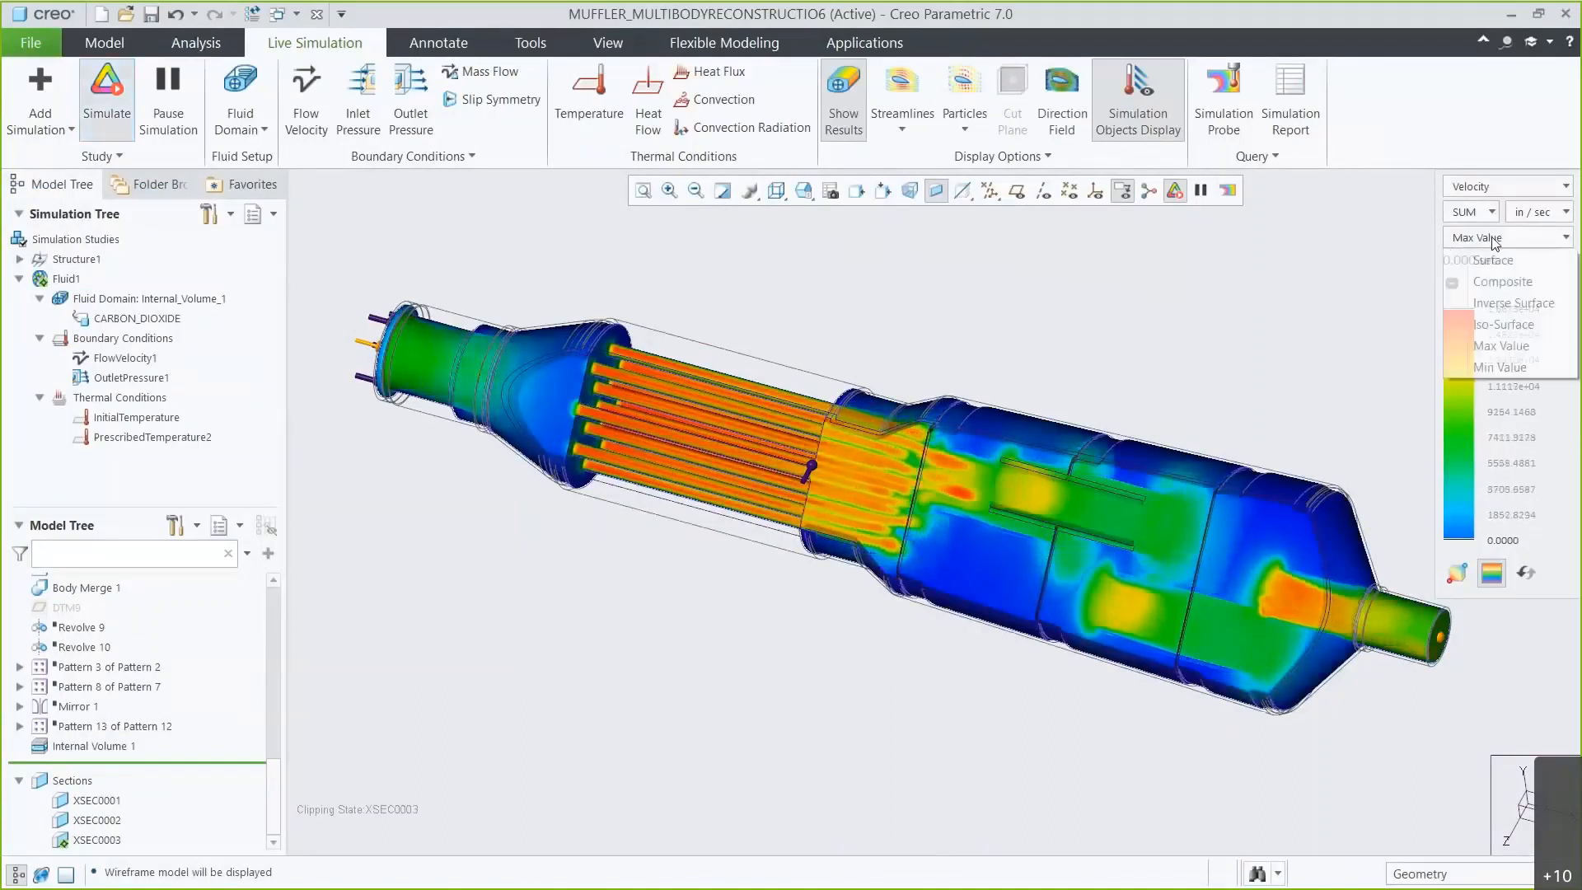
left_click(1491, 278)
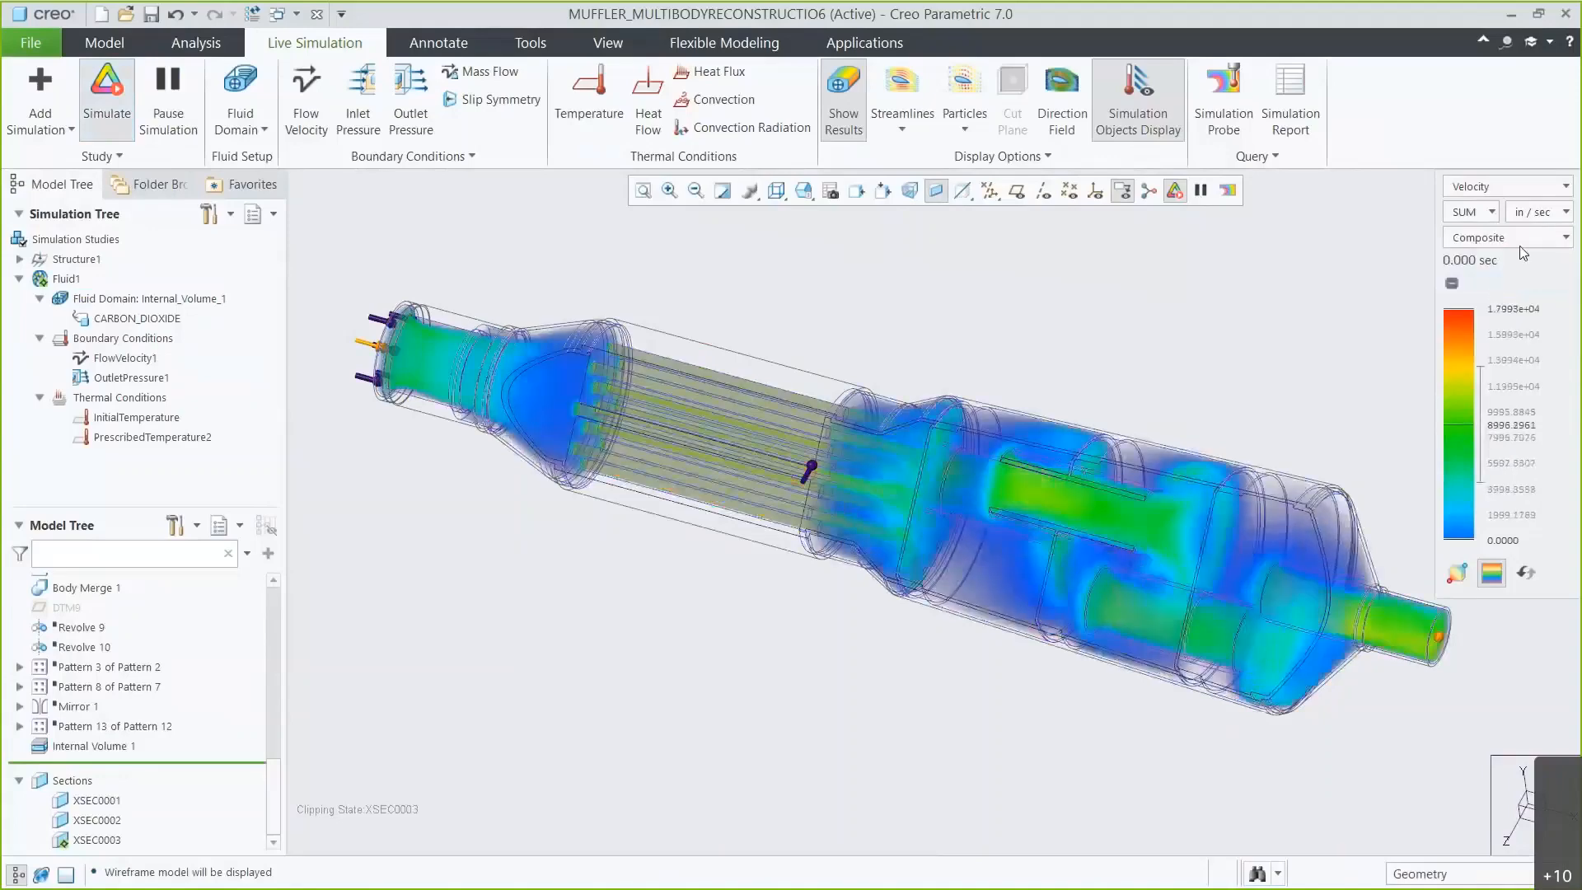
left_click(1537, 211)
left_click(1530, 300)
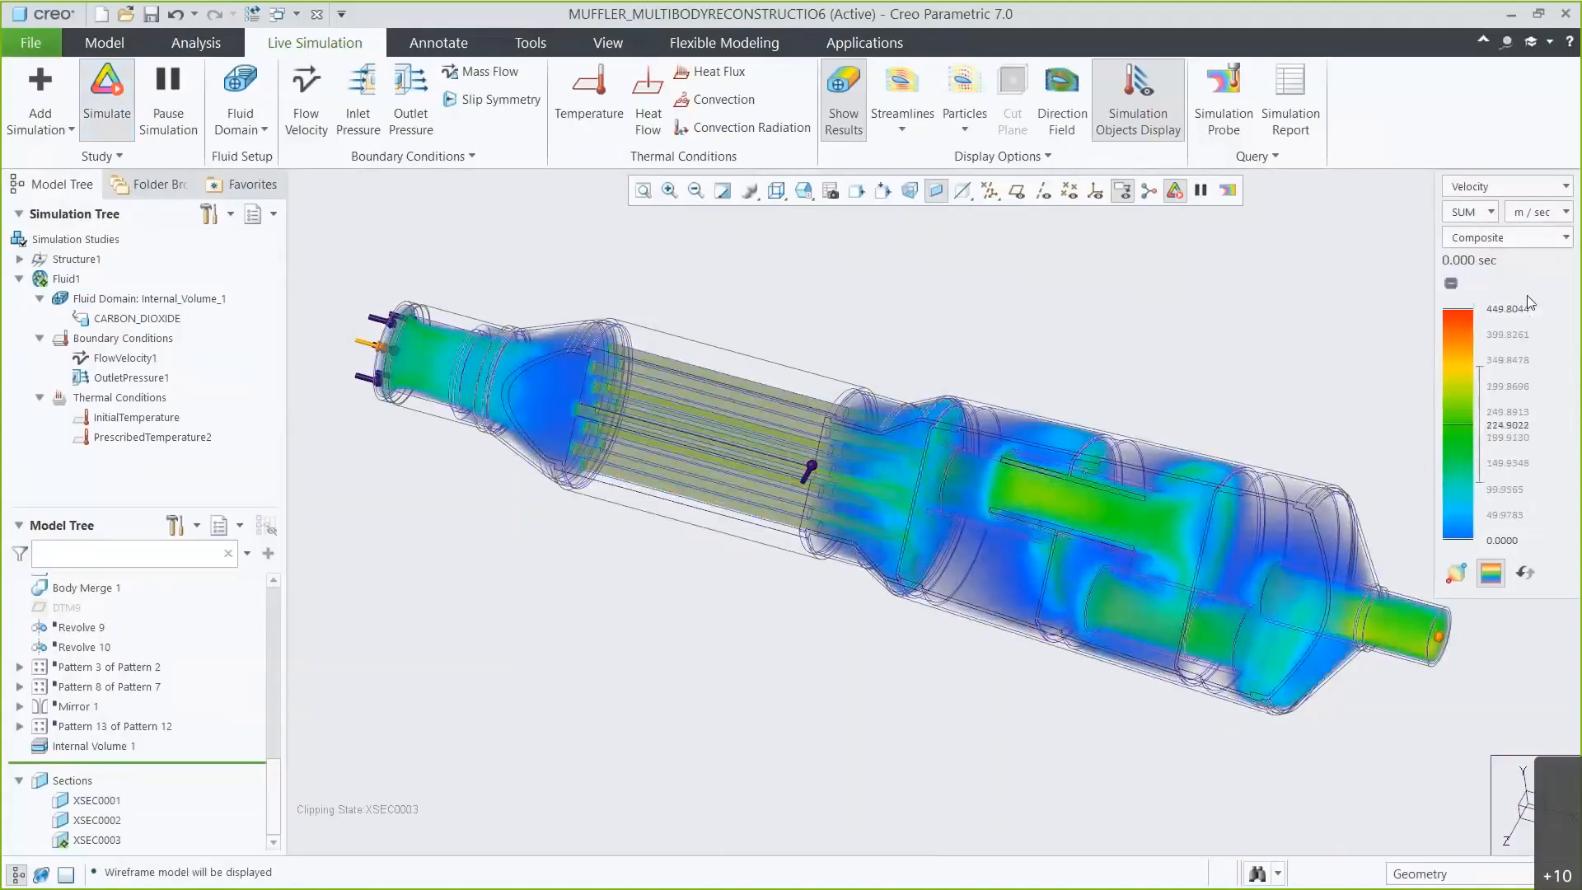
Show particles and increase the particle size in the particle options.
left_click(975, 99)
left_click(971, 126)
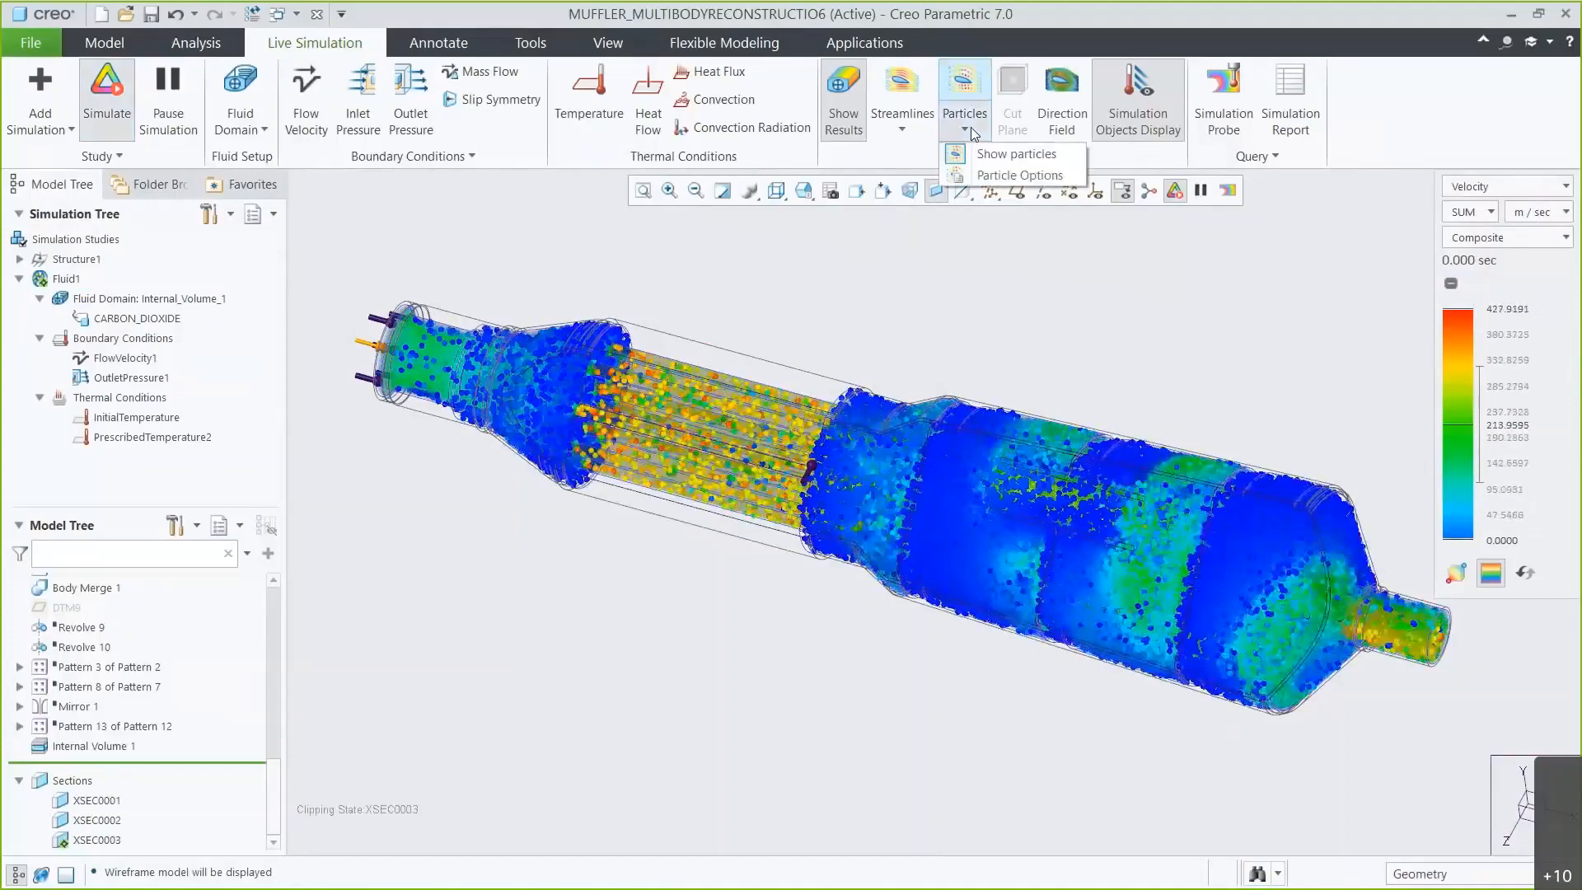
left_click(982, 175)
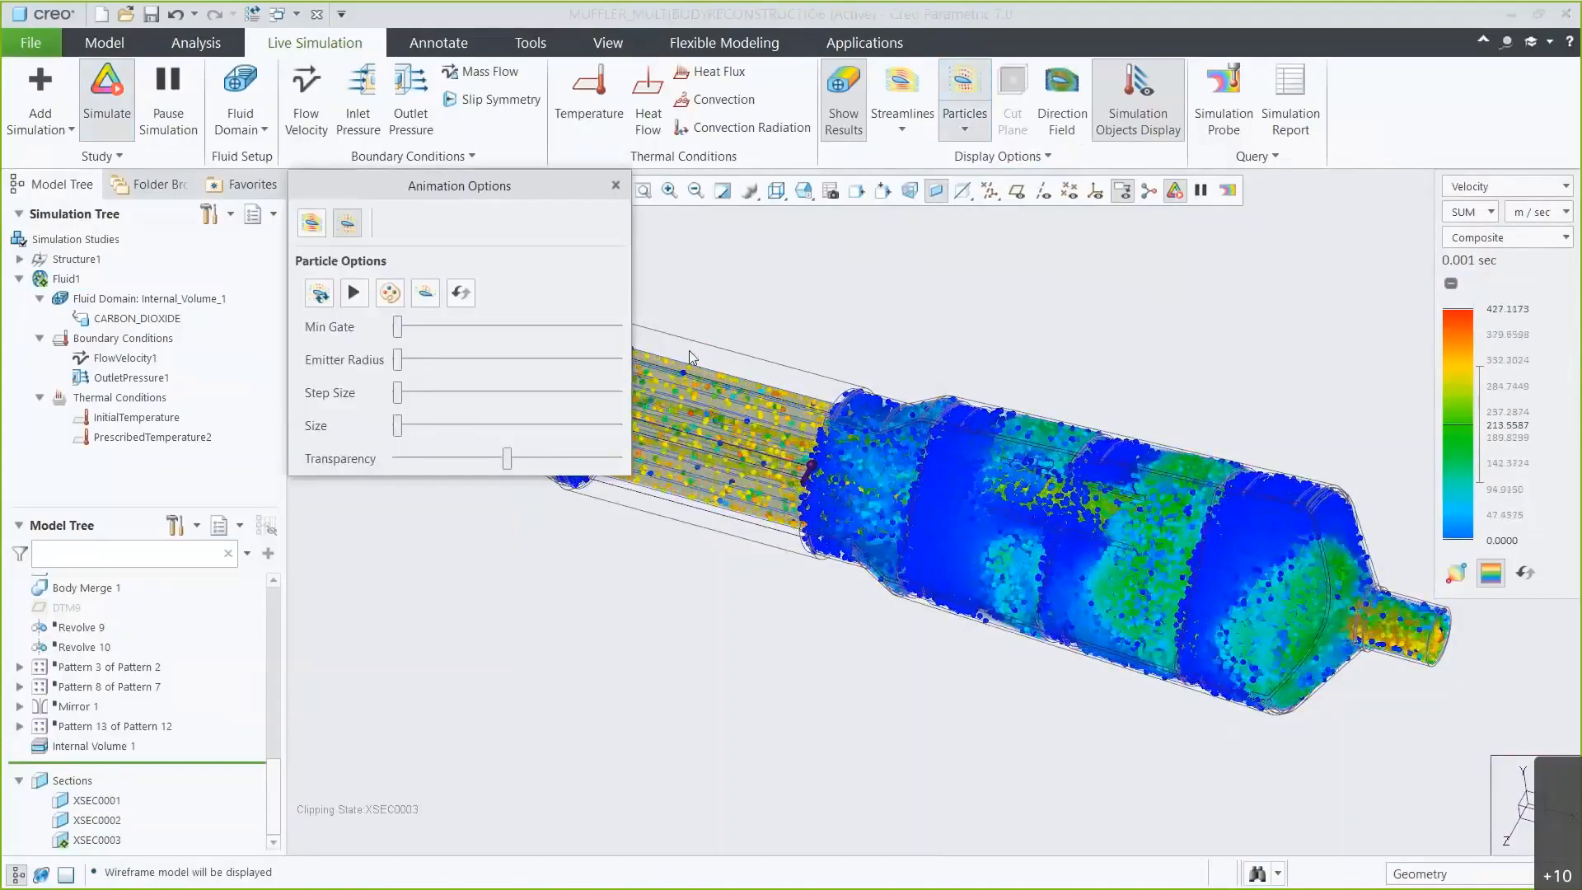
left_click_drag(408, 428, 441, 428)
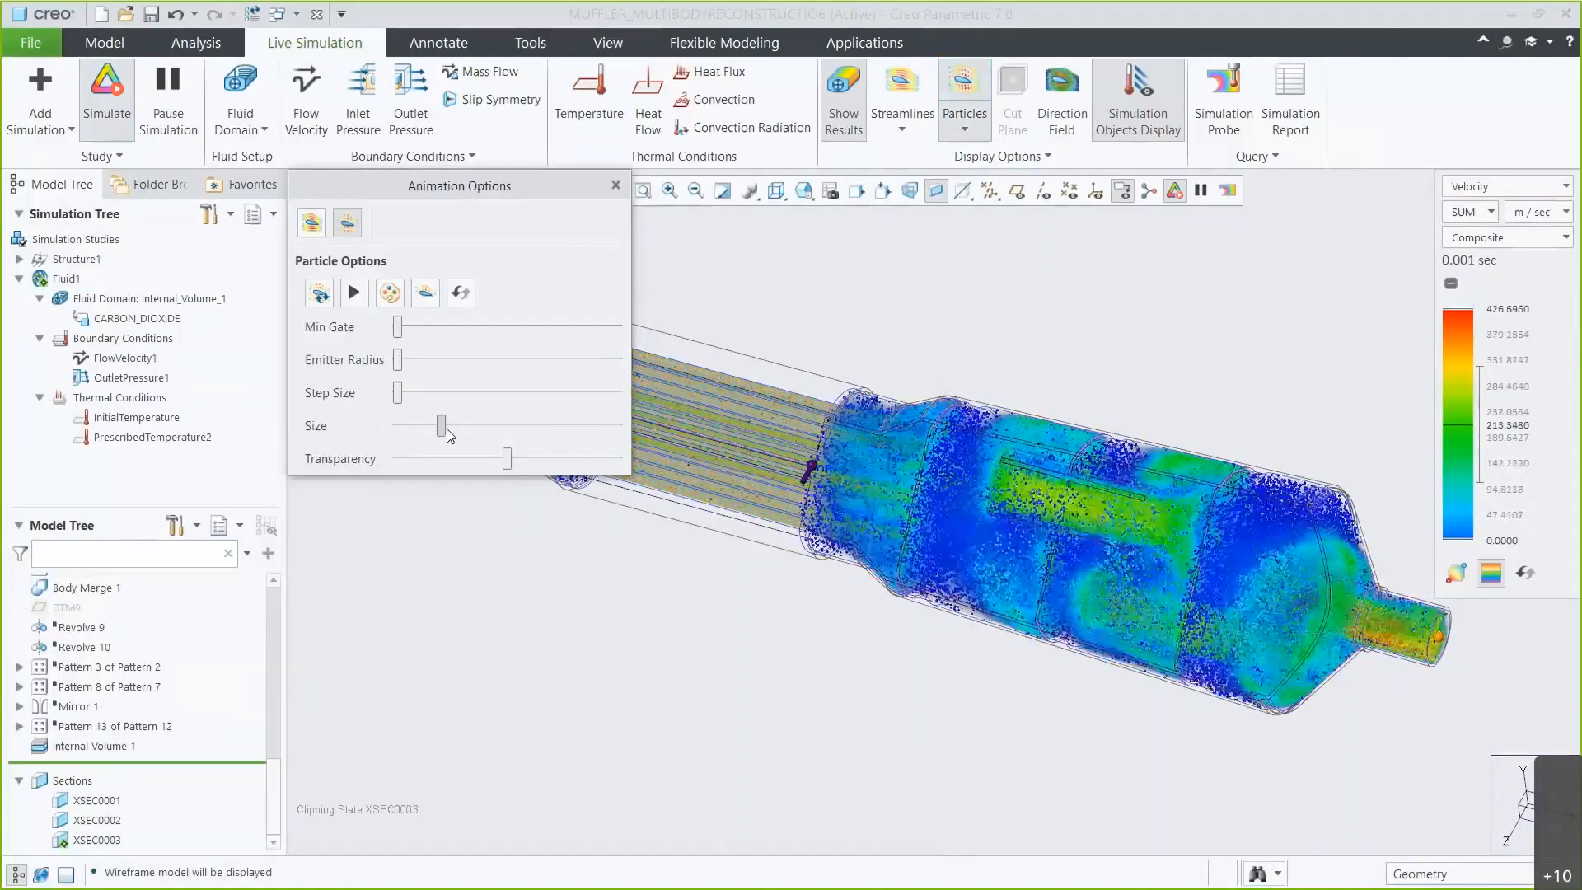
left_click(614, 185)
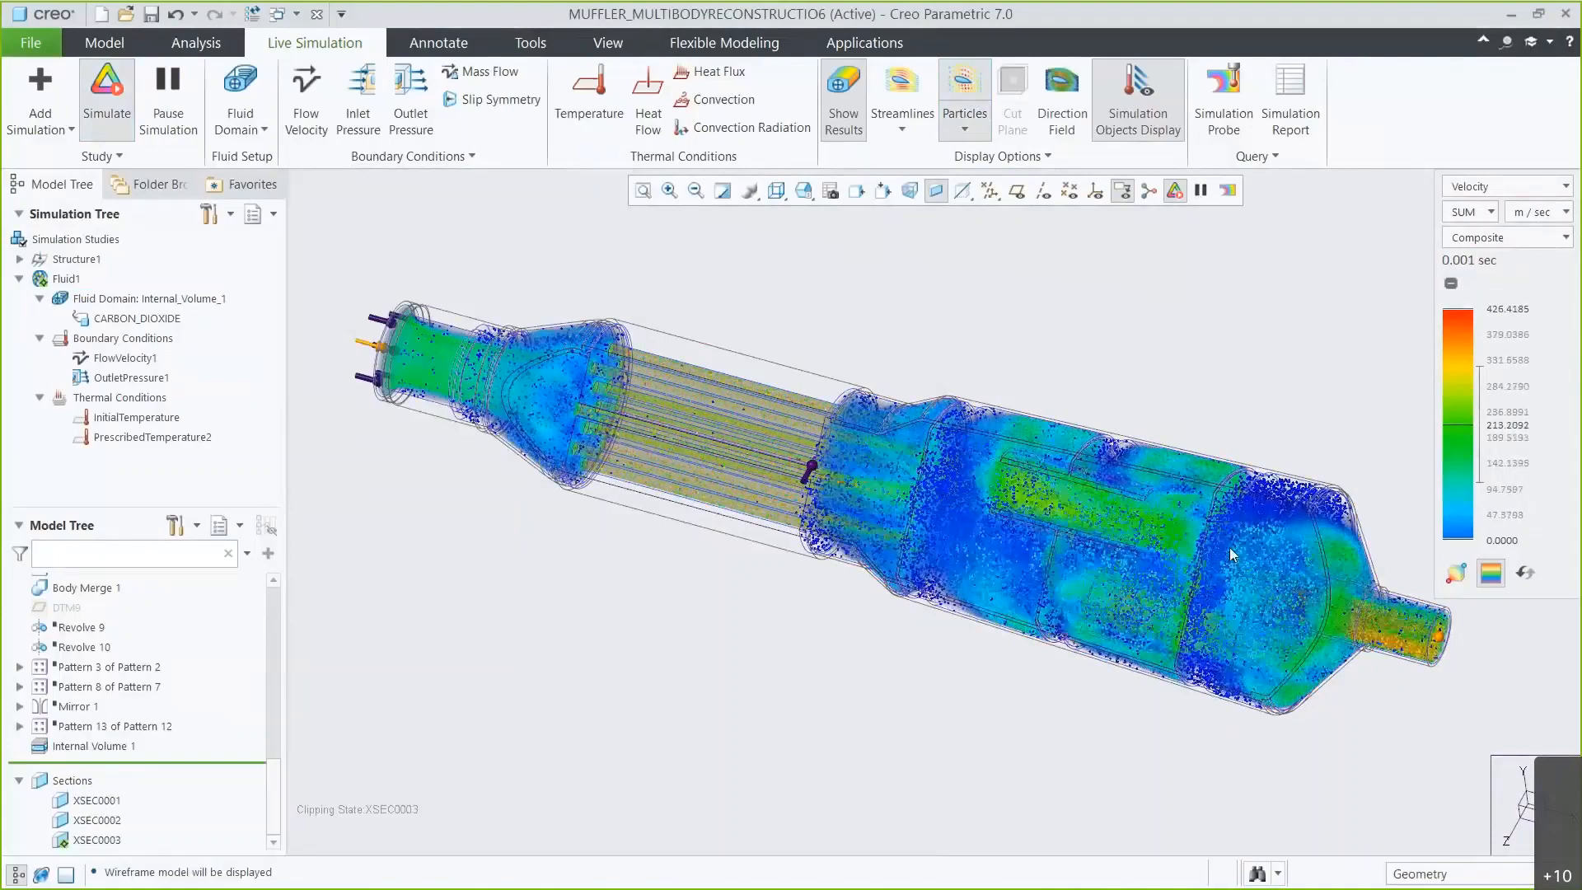
Hide the result volume and display the direction field instead.
scroll(1229, 547, "down", 4)
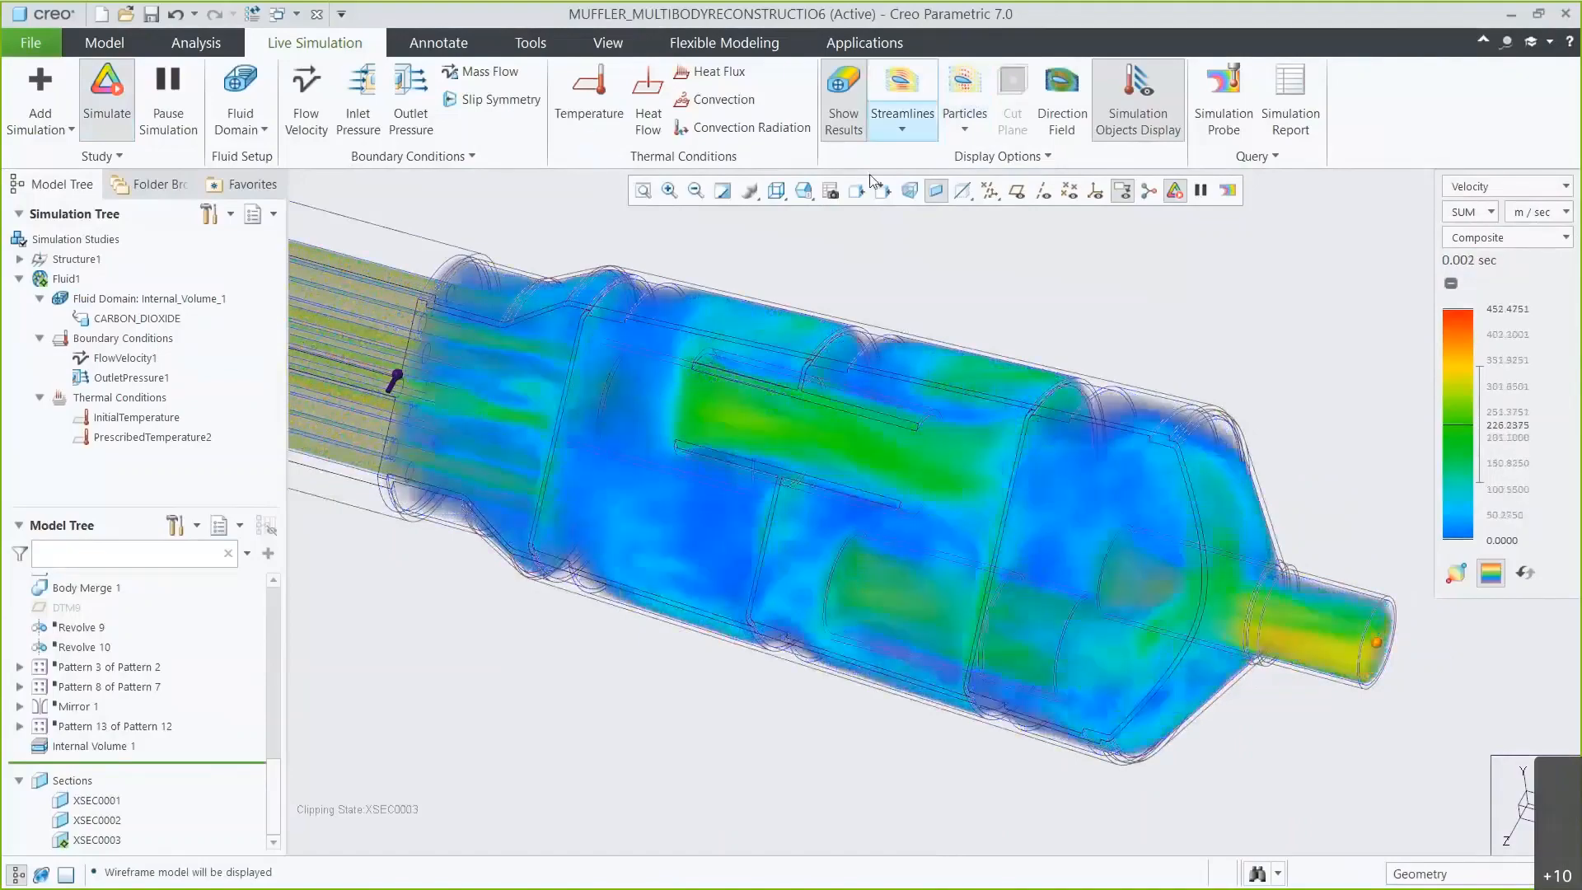
scroll(659, 440, "up", 4)
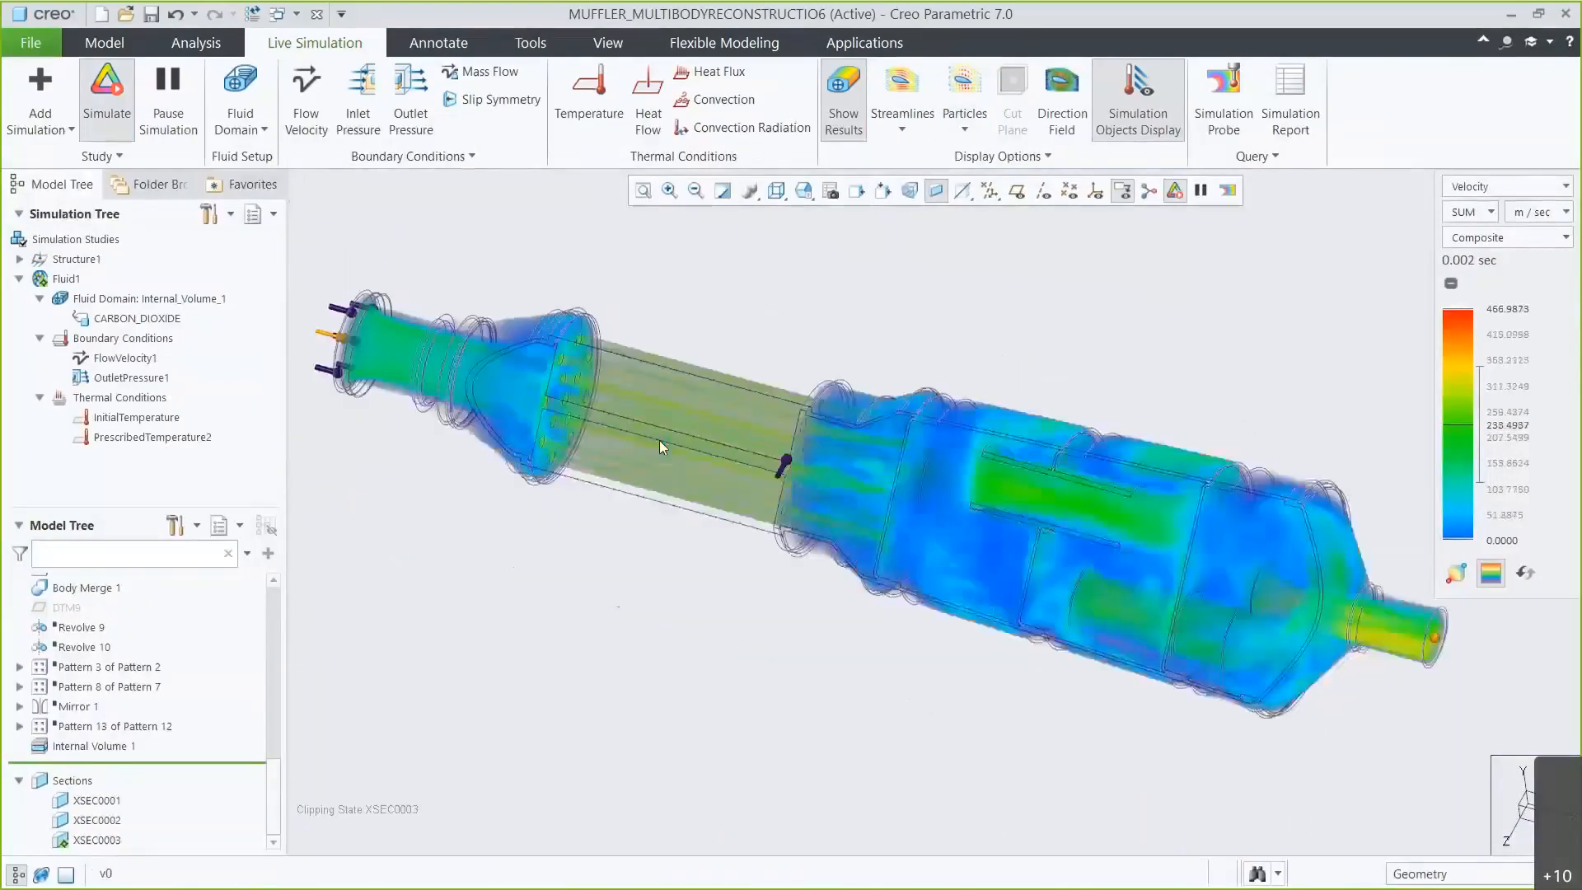
left_click(846, 127)
left_click(1062, 119)
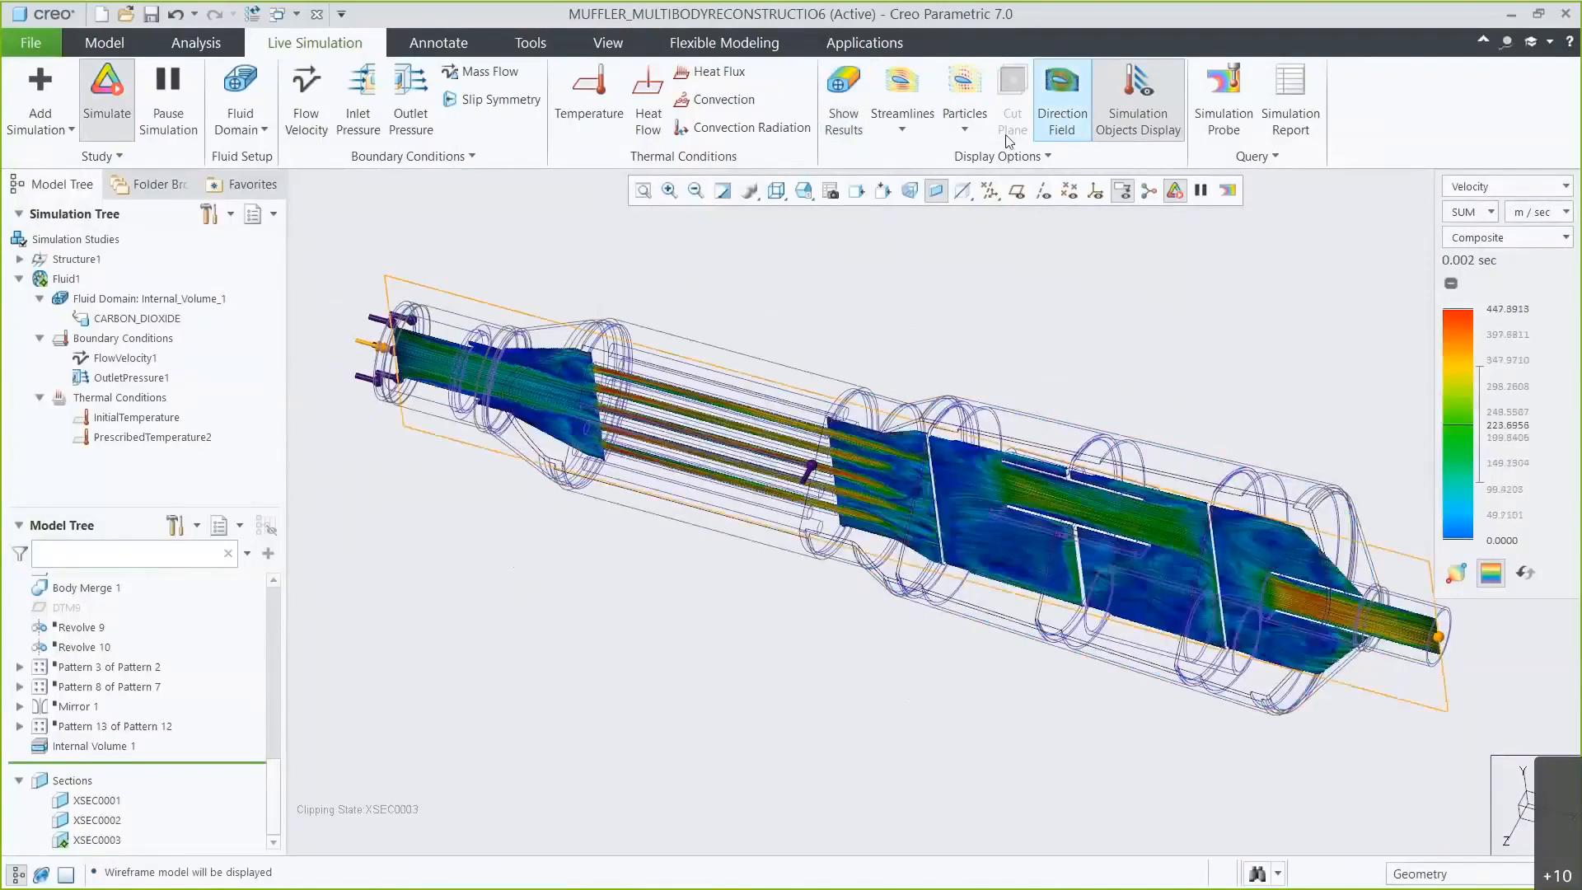
Filter the selection to fluid objects and shift the direction field plane slightly.
left_click(804, 191)
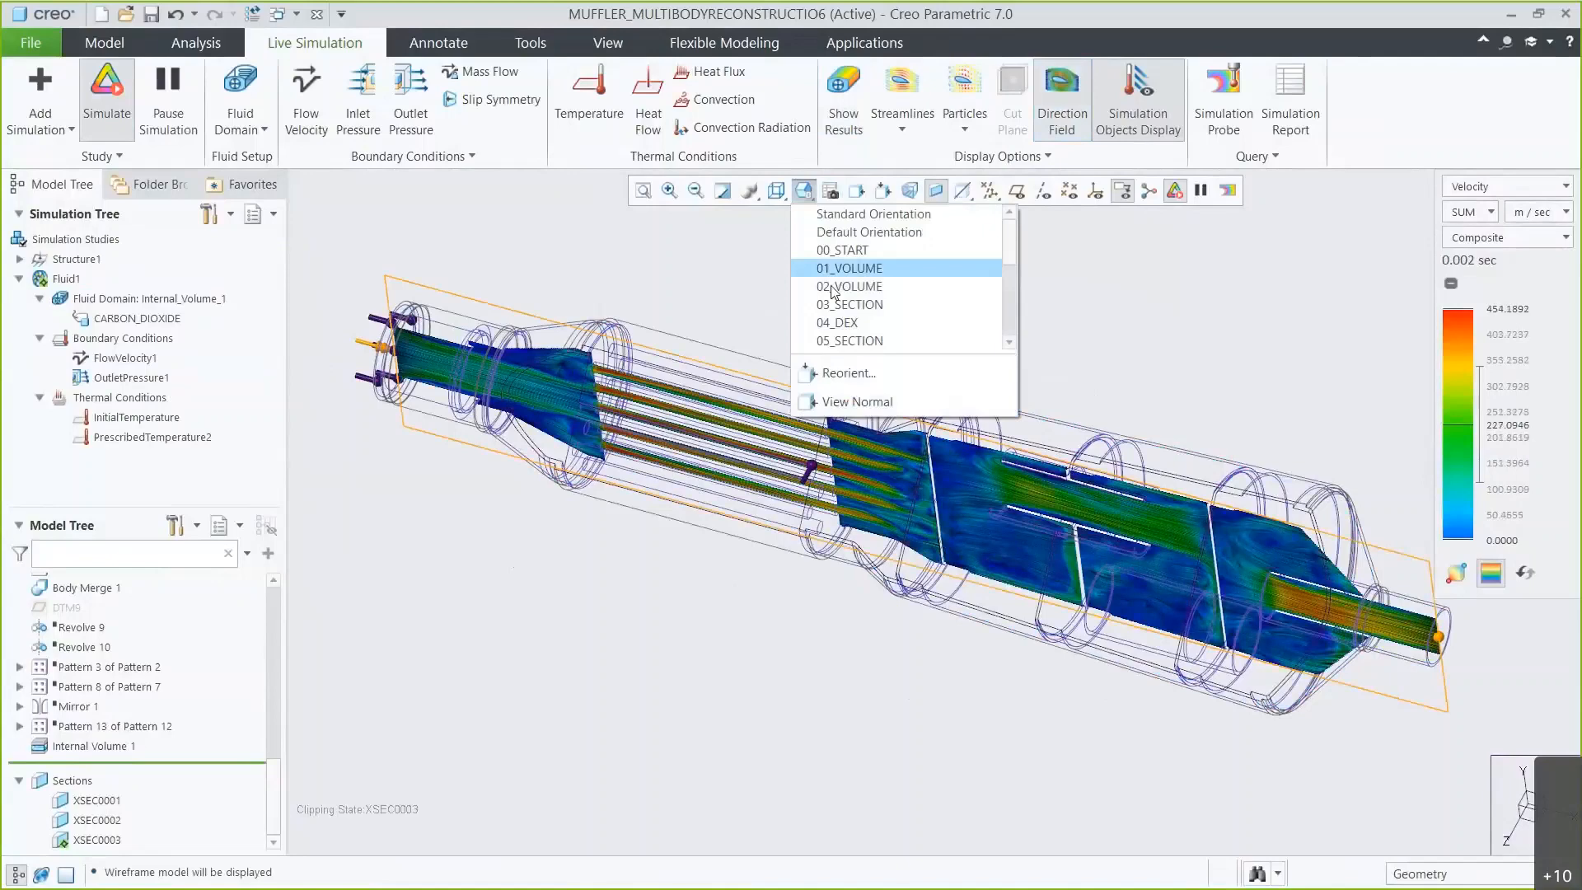
left_click(832, 287)
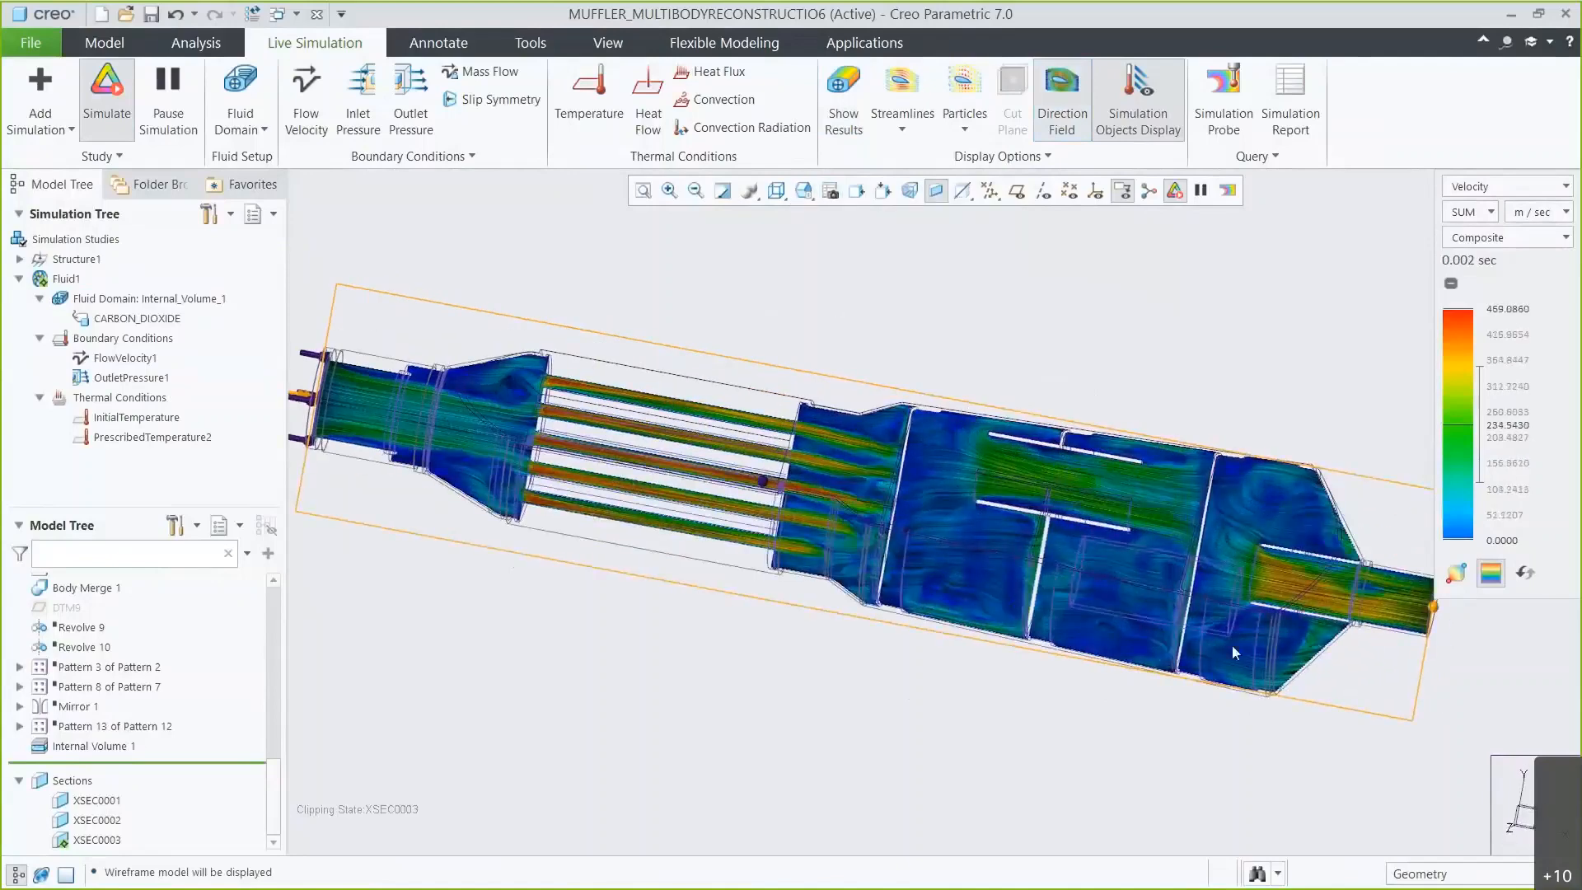
left_click(1454, 874)
left_click(1416, 849)
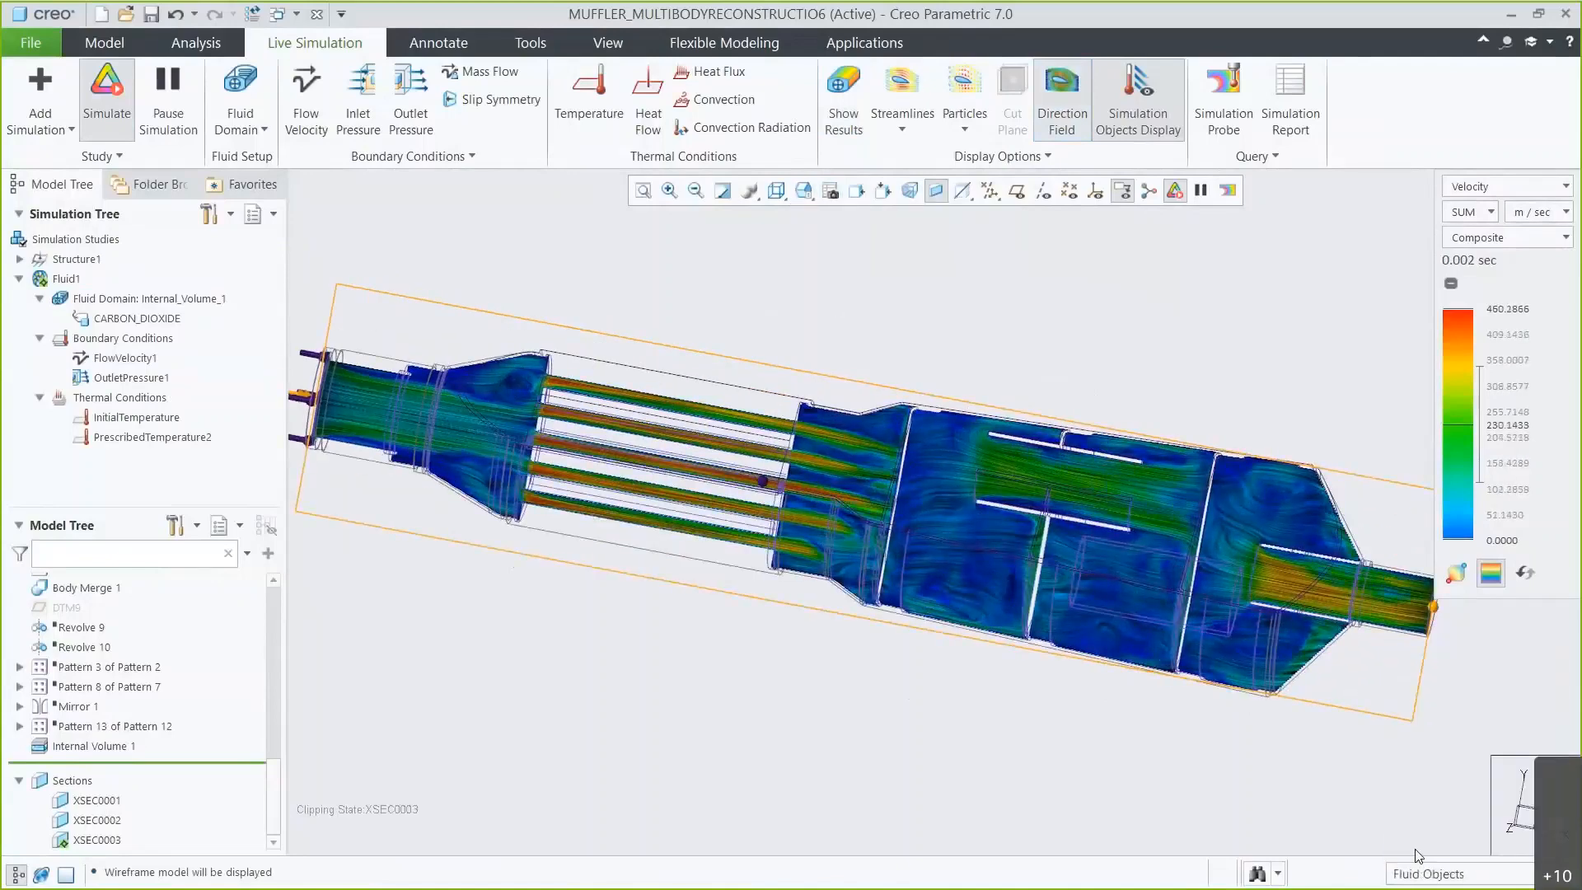
left_click(869, 513)
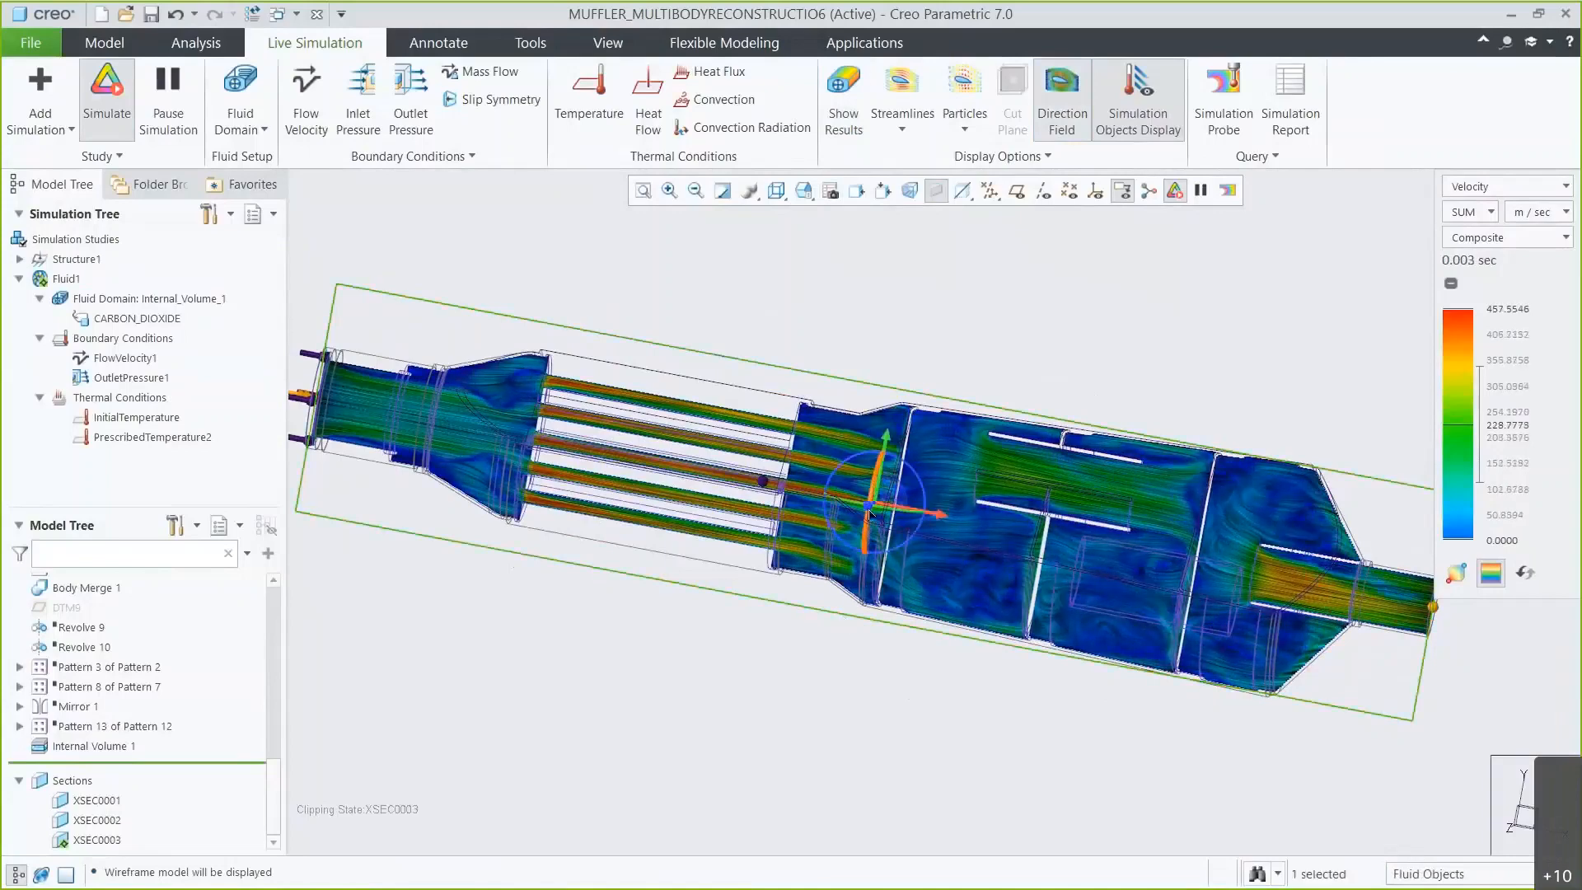
left_click_drag(869, 507, 863, 507)
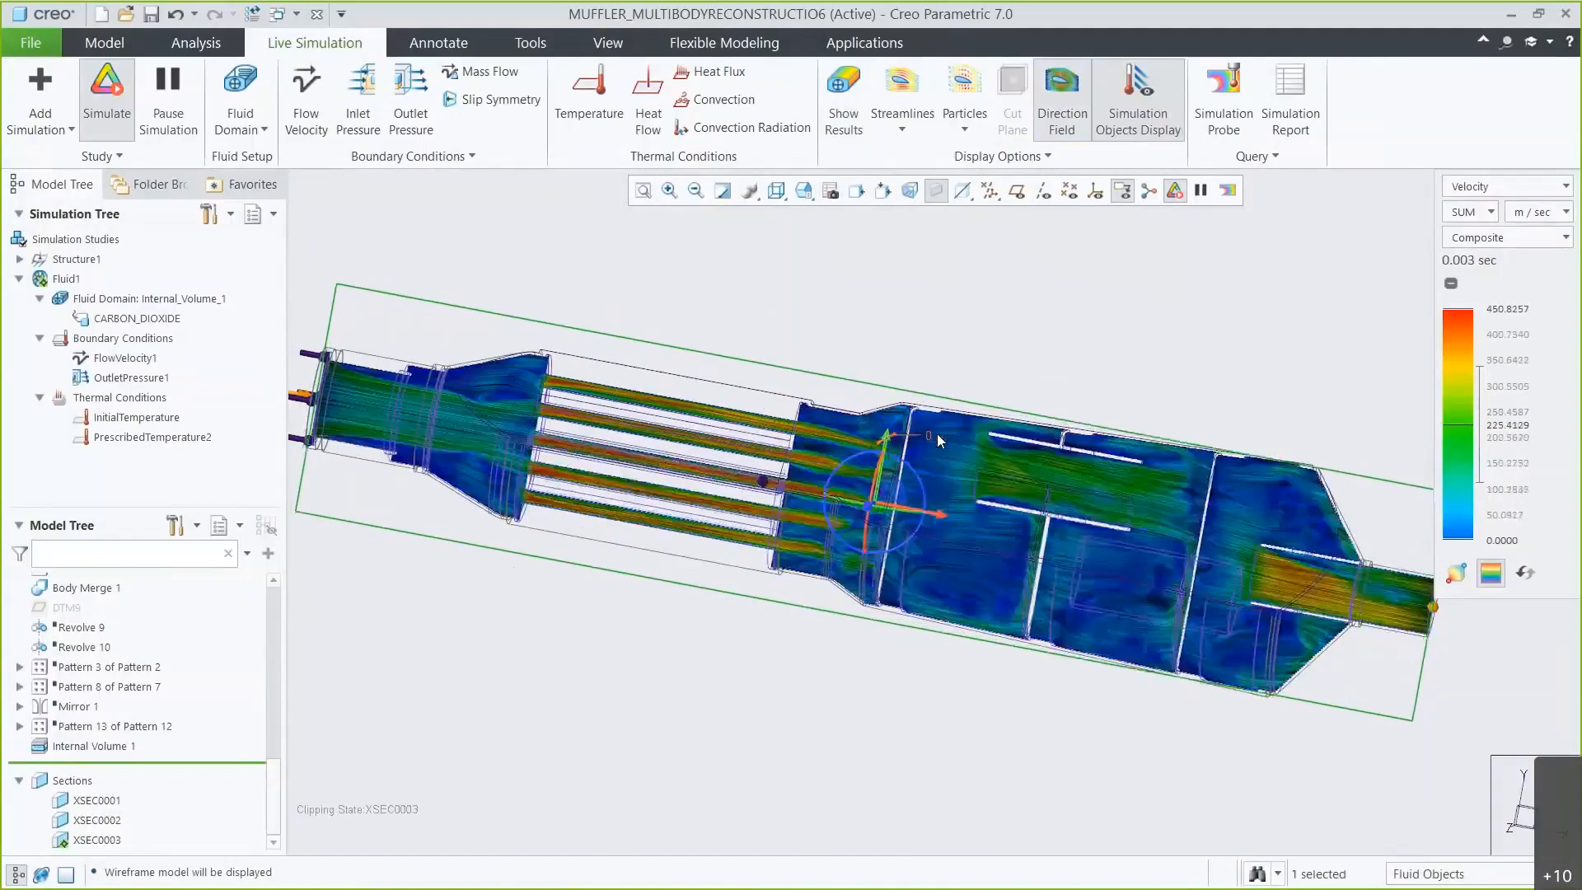
Turn off the direction field and show the results again in the start orientation.
left_click(1054, 128)
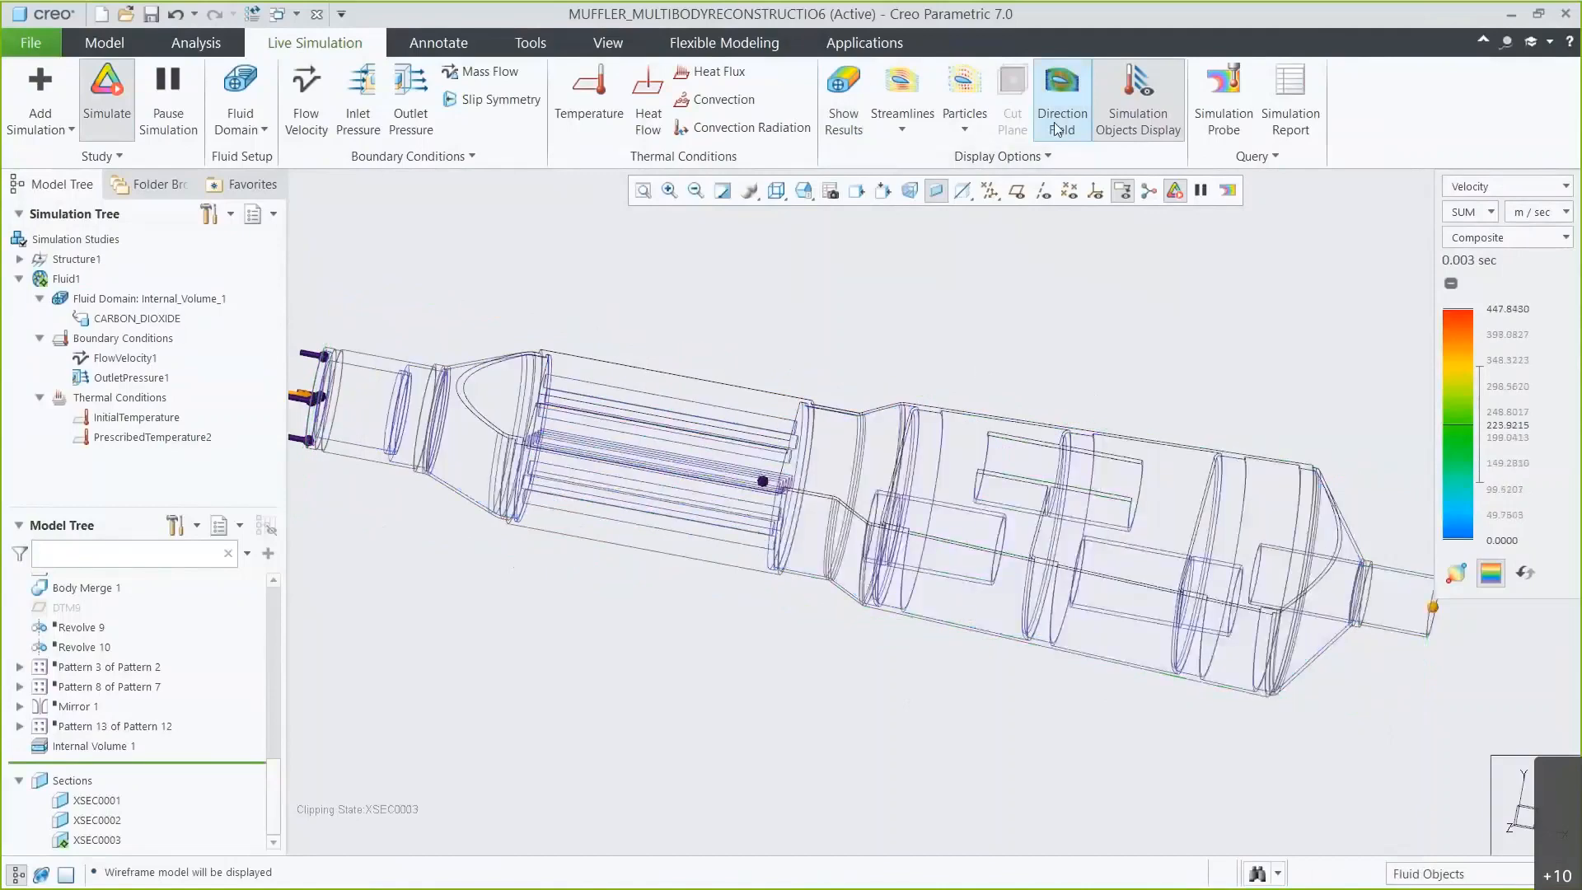
left_click(851, 134)
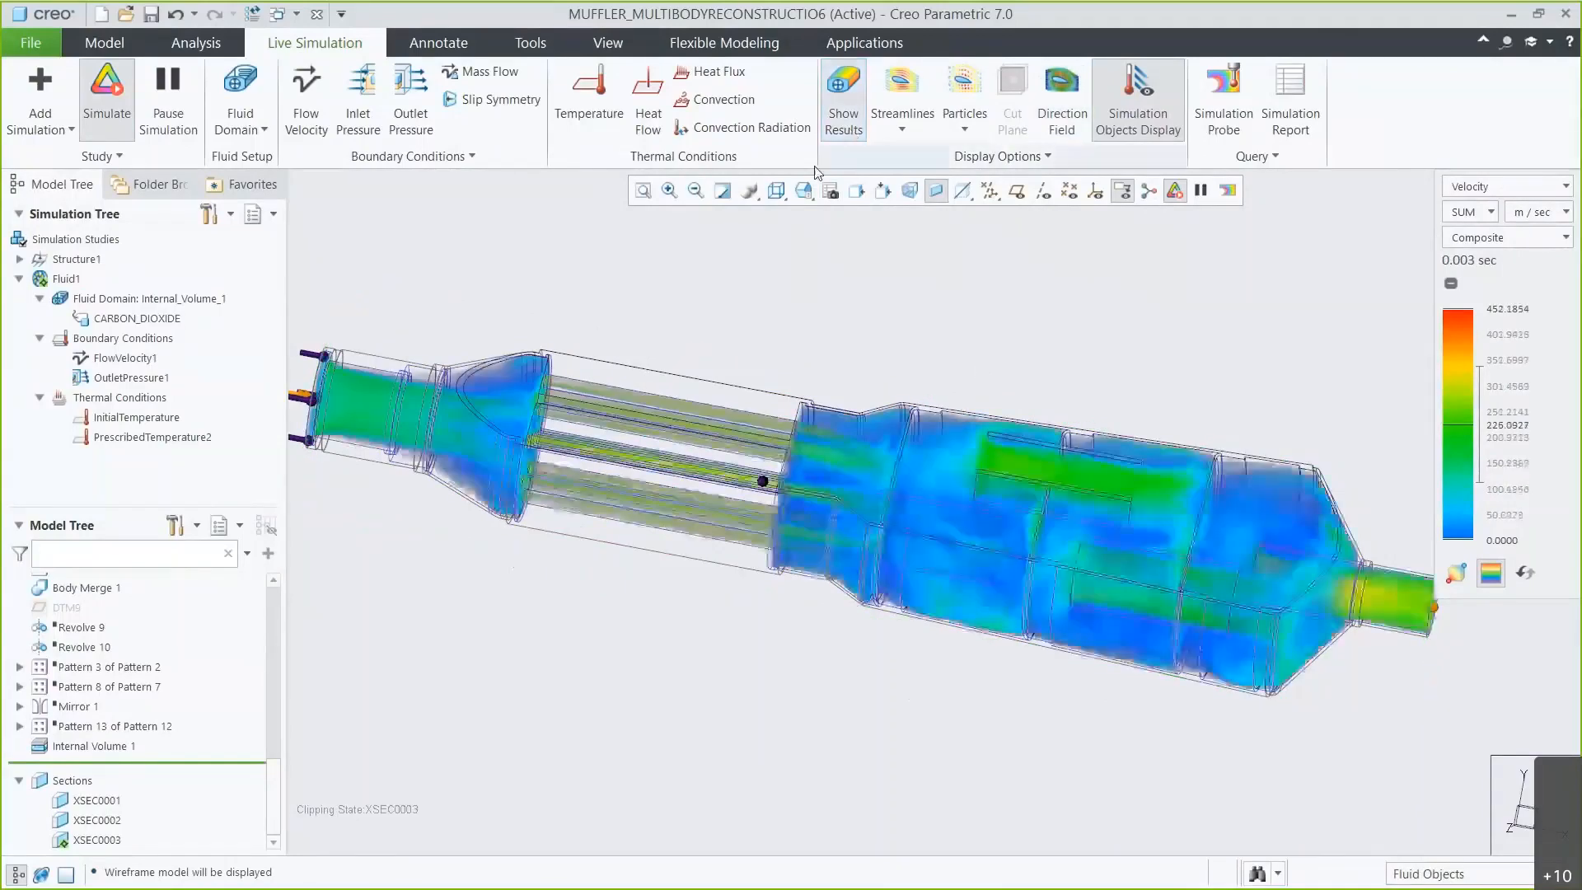
left_click(804, 190)
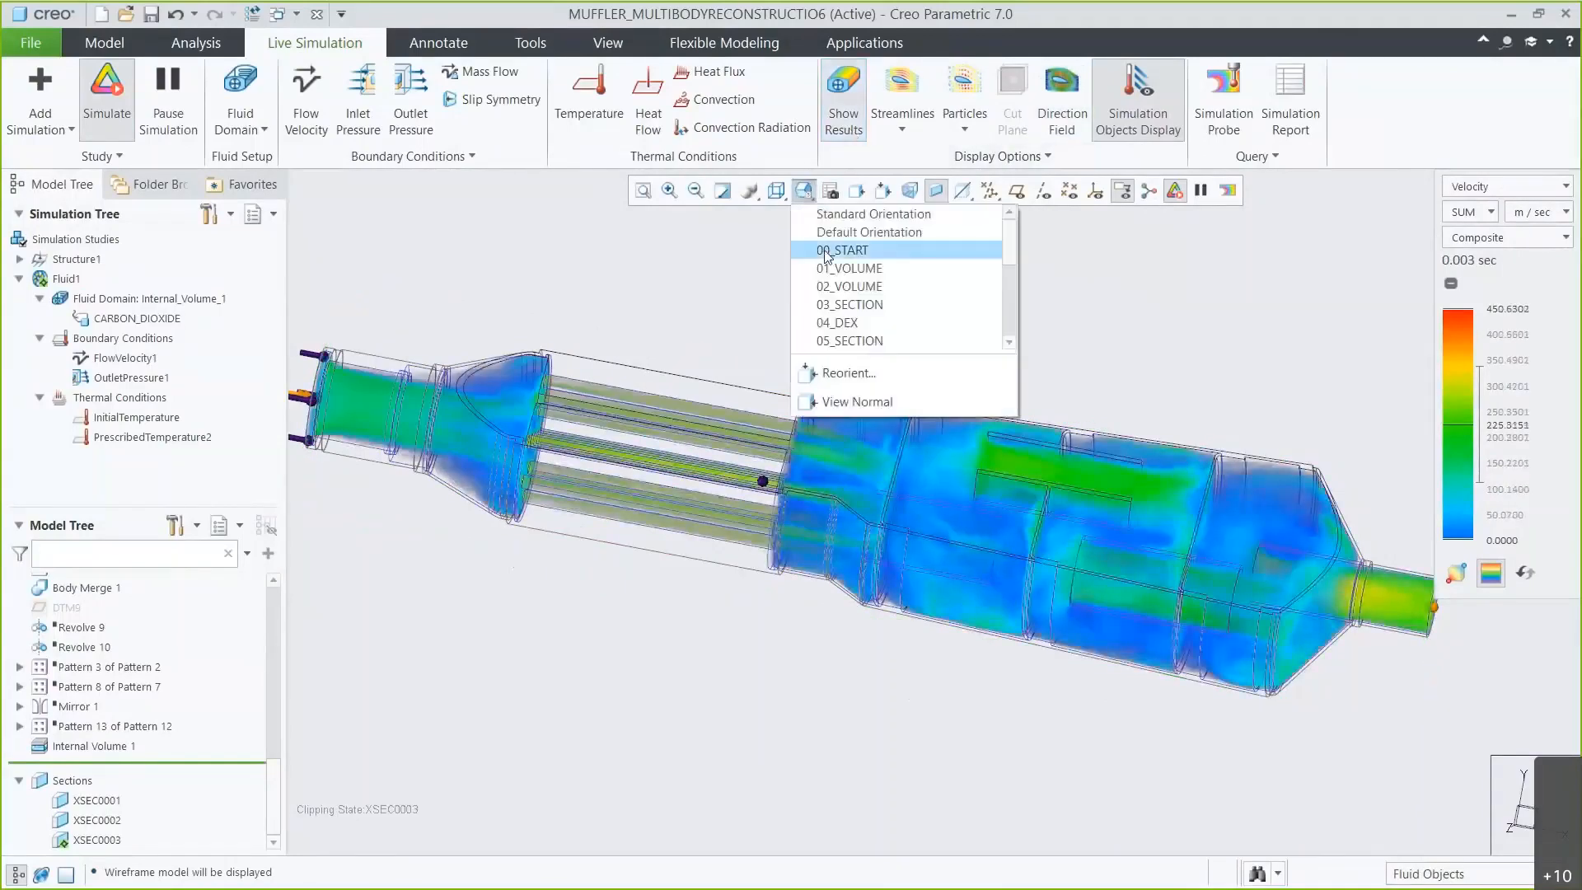
left_click(841, 251)
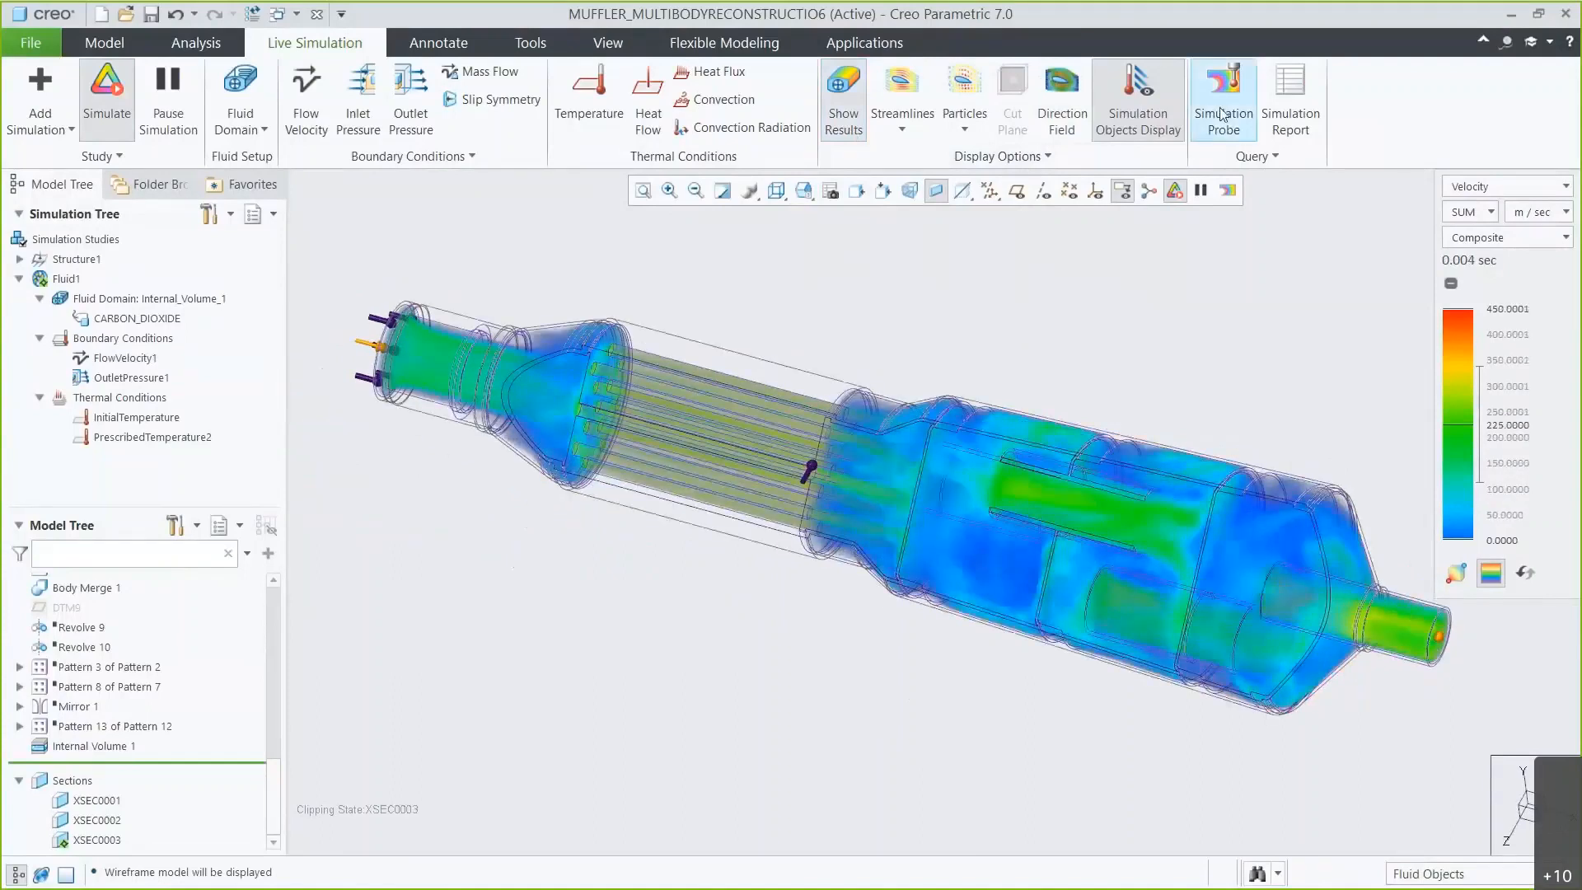
Create a Maximum simulation probe on the outlet end surface, reposition its label, and save it.
left_click(1222, 115)
left_click(575, 230)
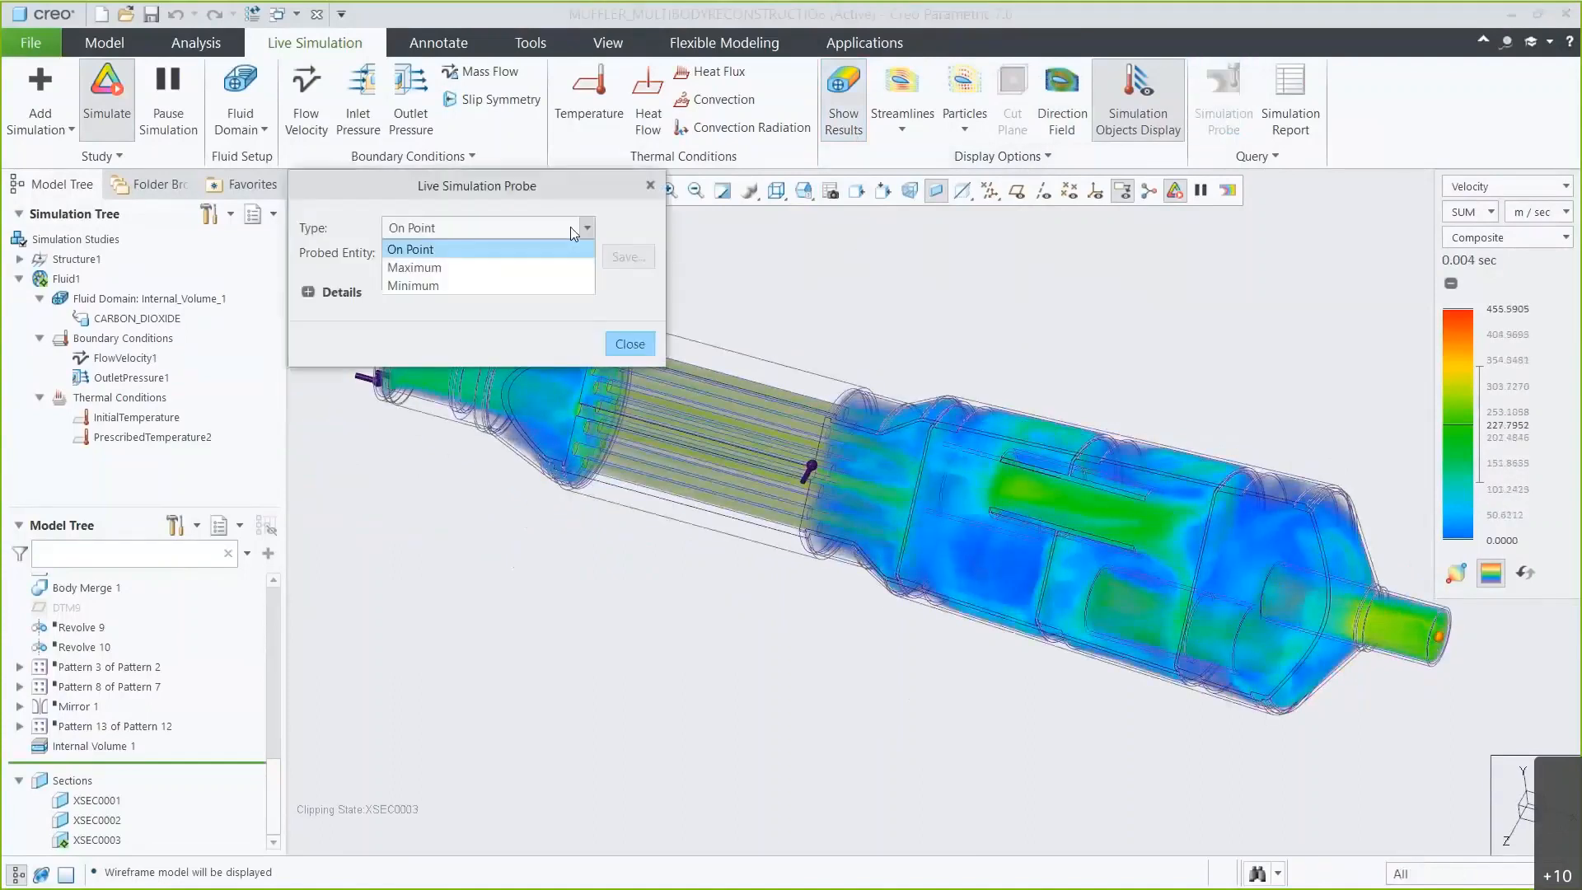
left_click(415, 267)
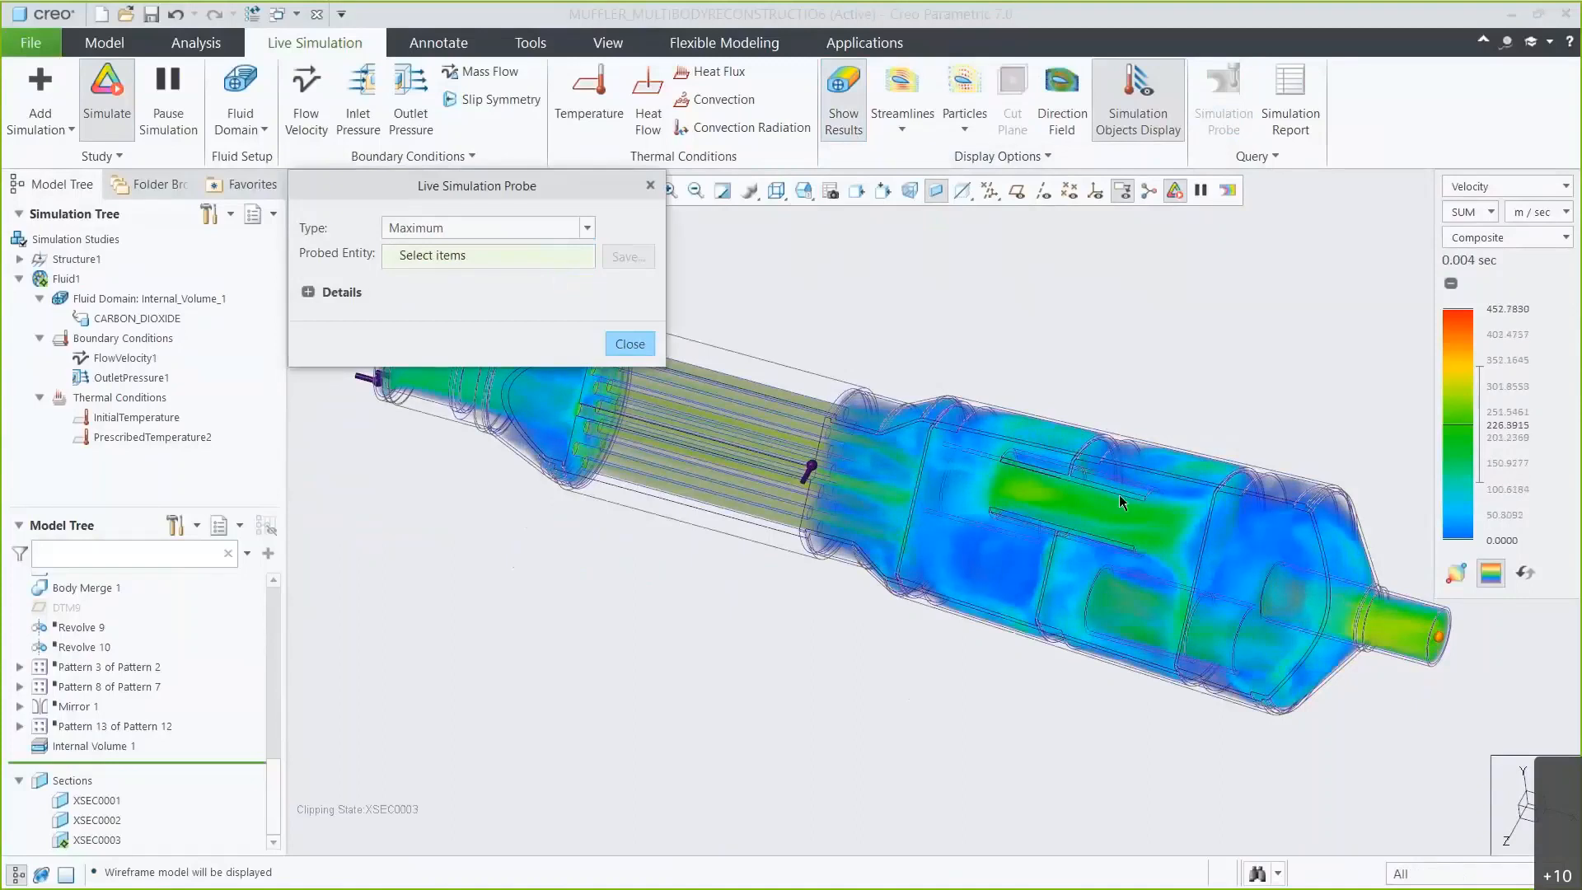
left_click(1440, 631)
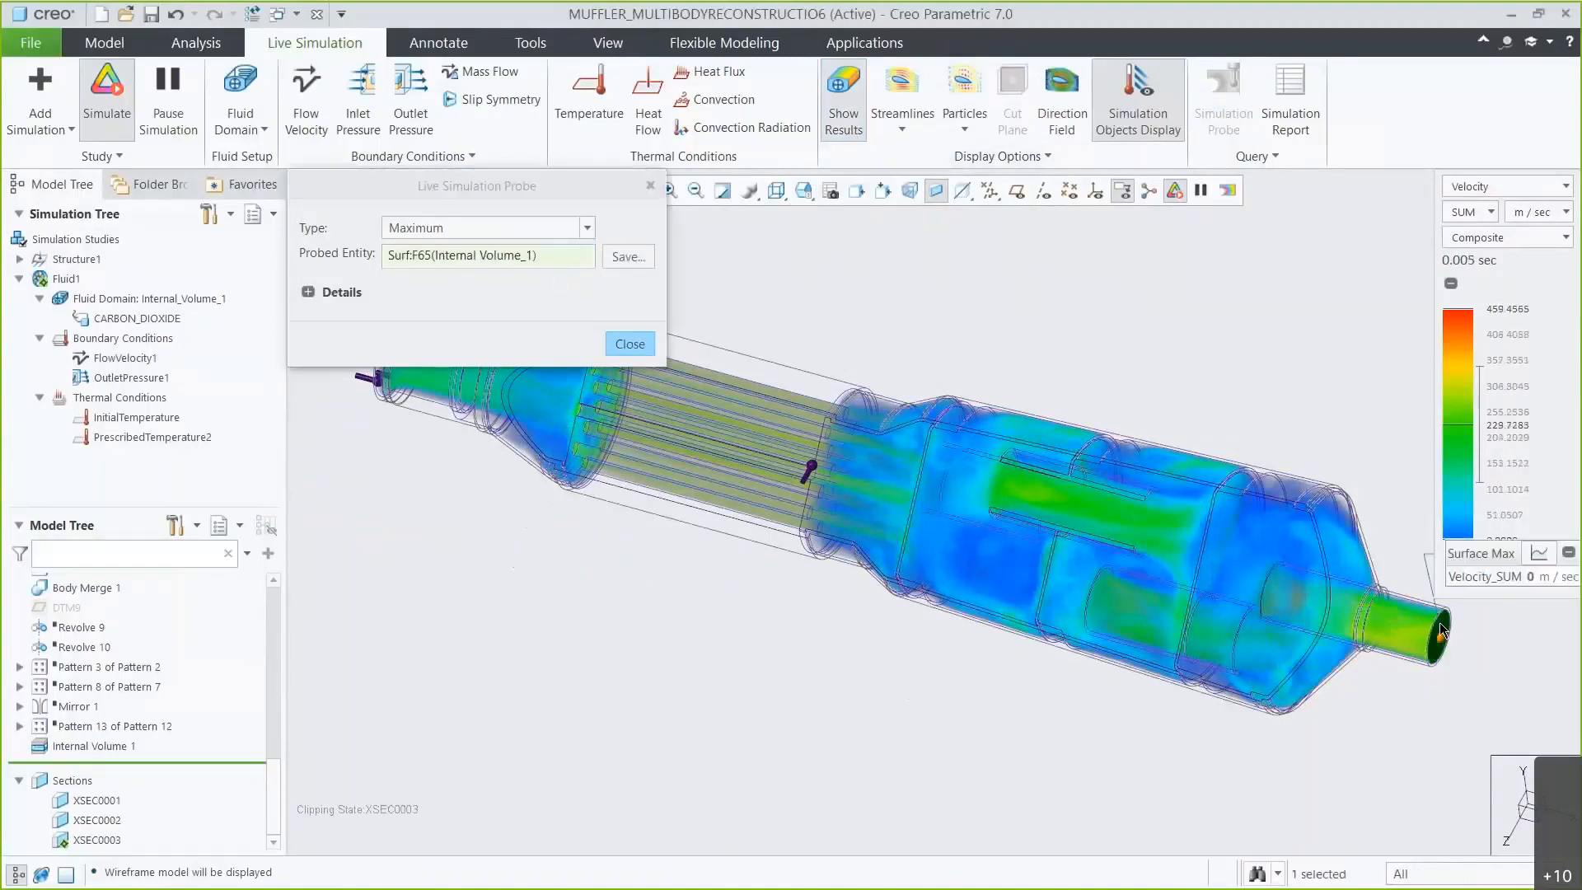
left_click_drag(1411, 531, 1061, 294)
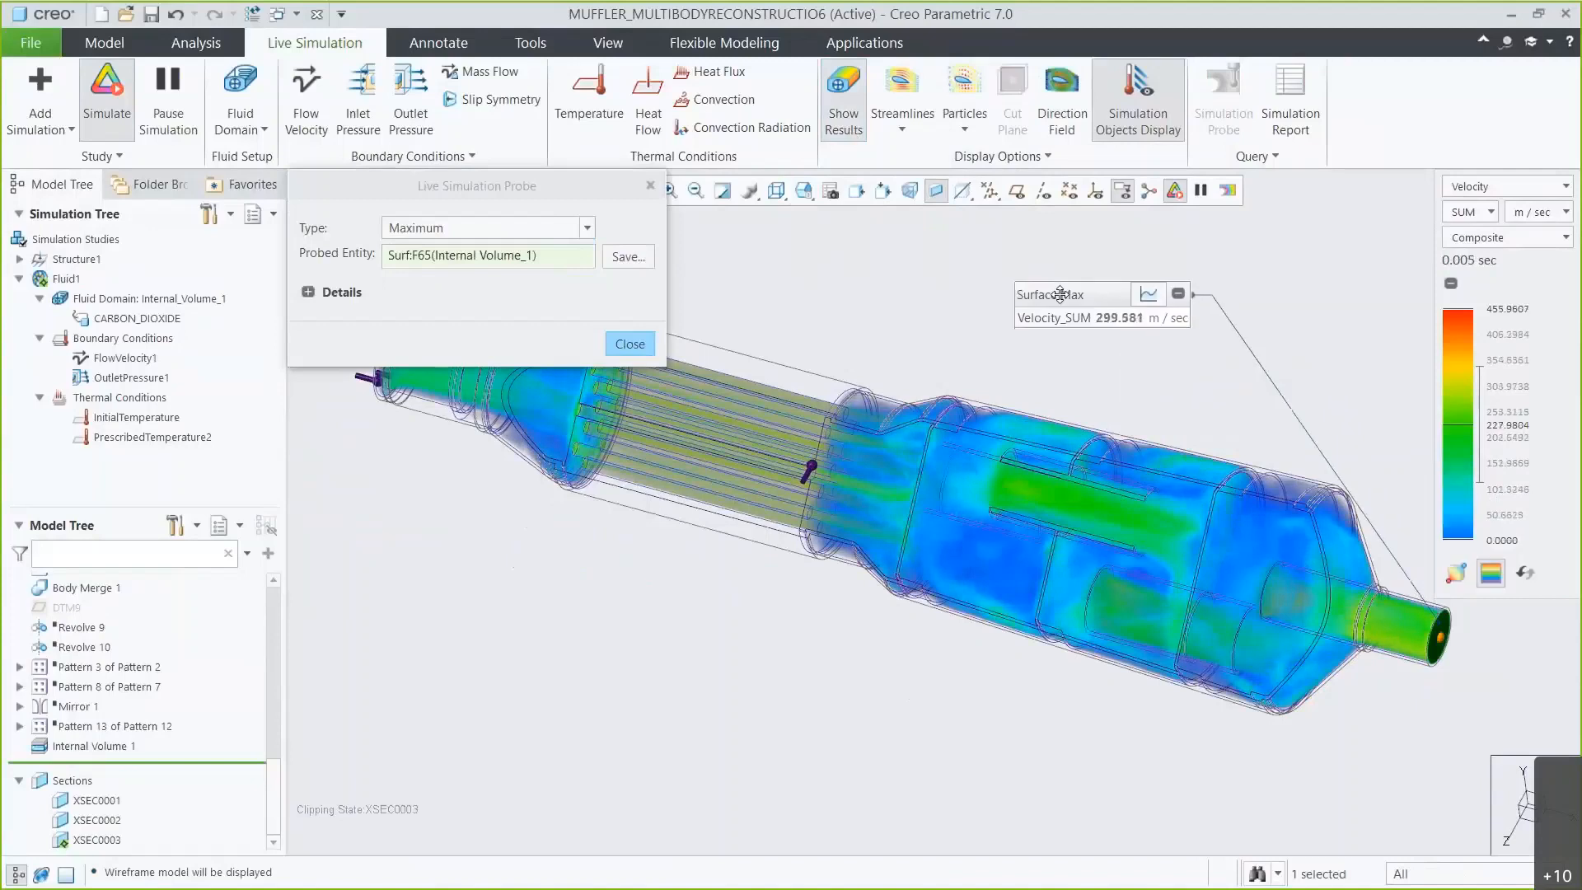
left_click(633, 258)
left_click(683, 354)
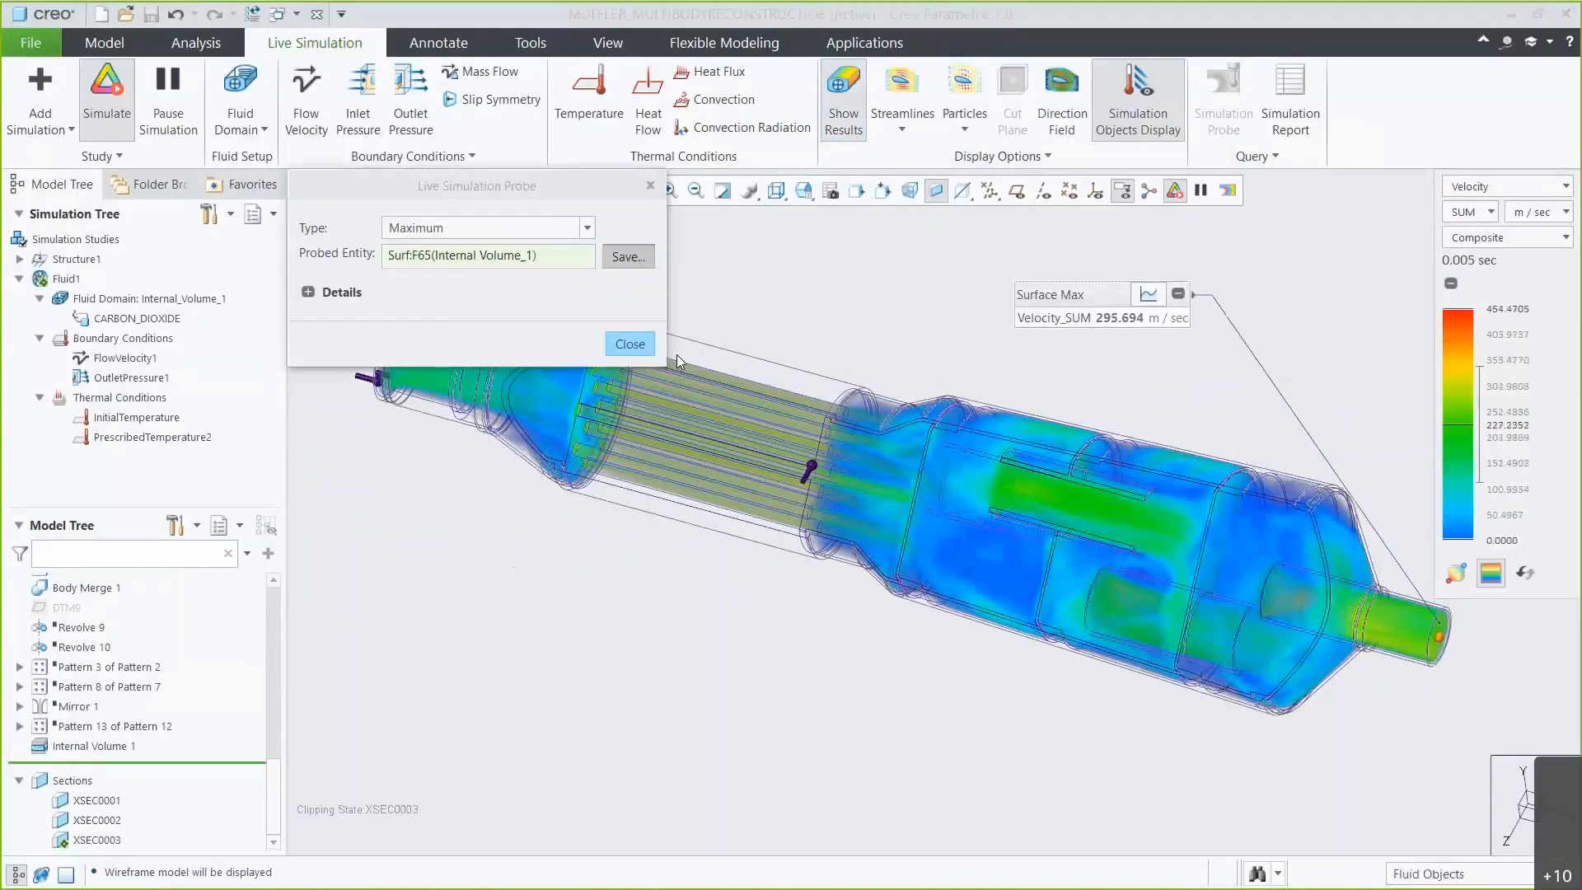
left_click(645, 344)
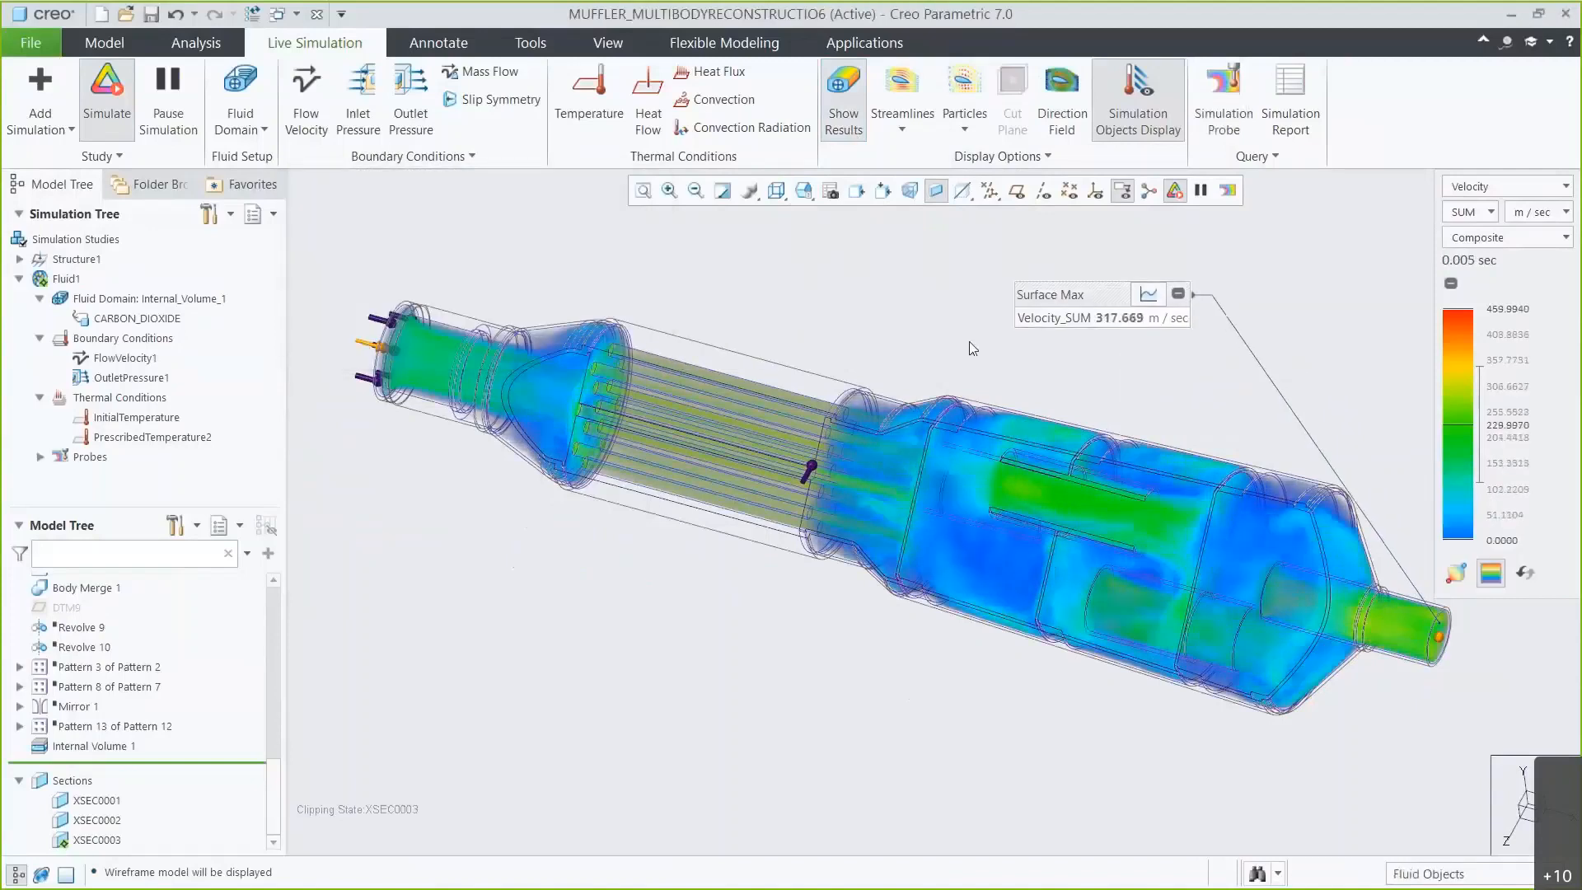
Open the probe's velocity graph and close it again.
left_click(1147, 295)
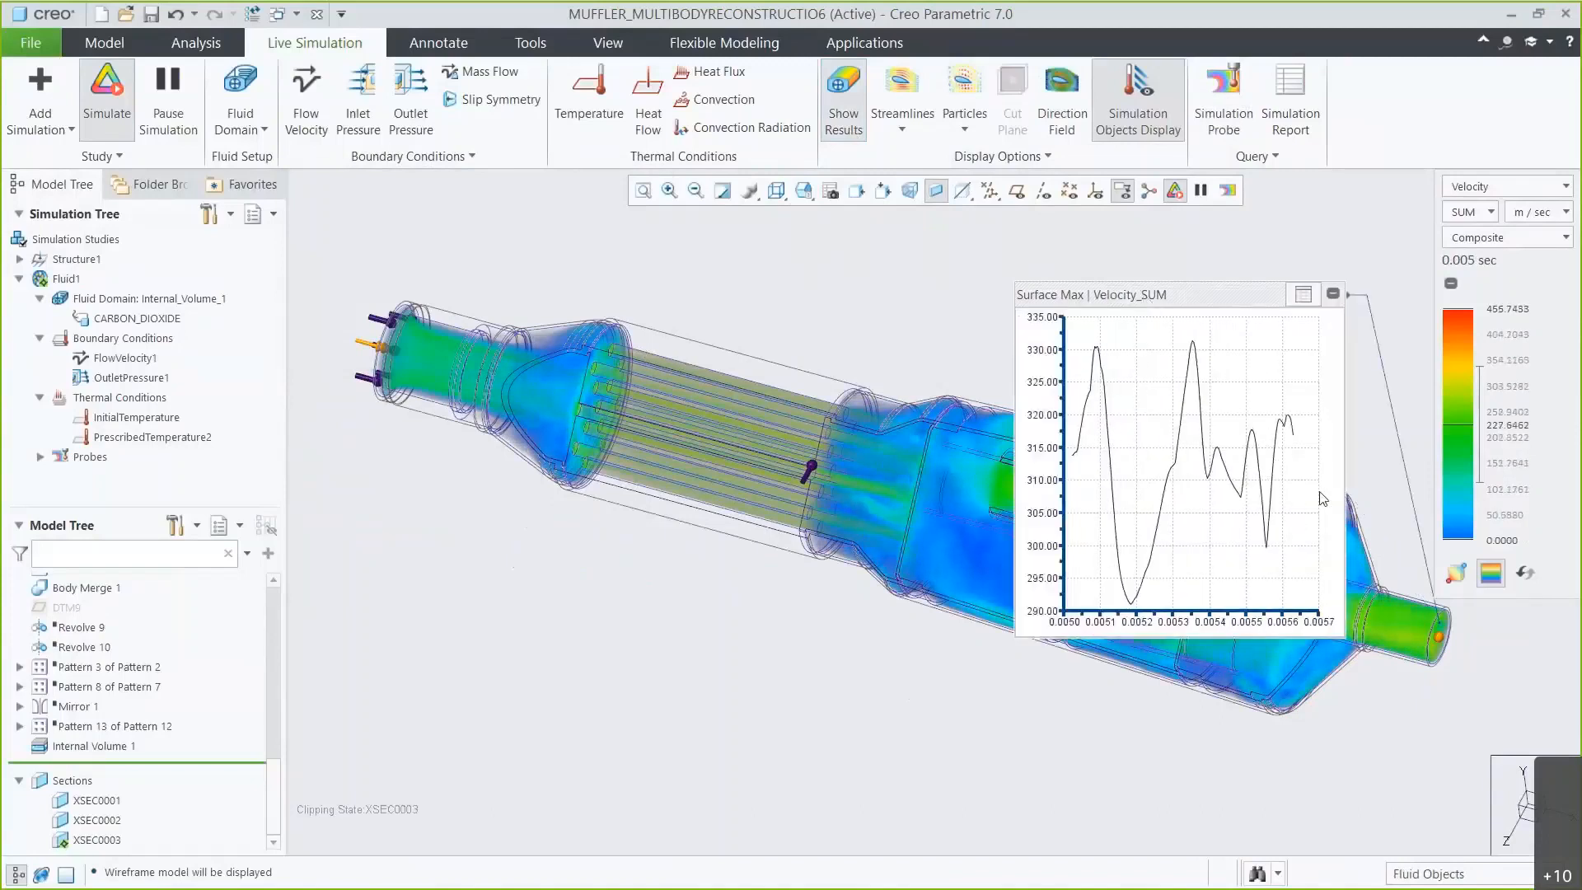
left_click(1302, 297)
Switch the displayed result quantity to Pressure and back to Velocity.
left_click(1482, 186)
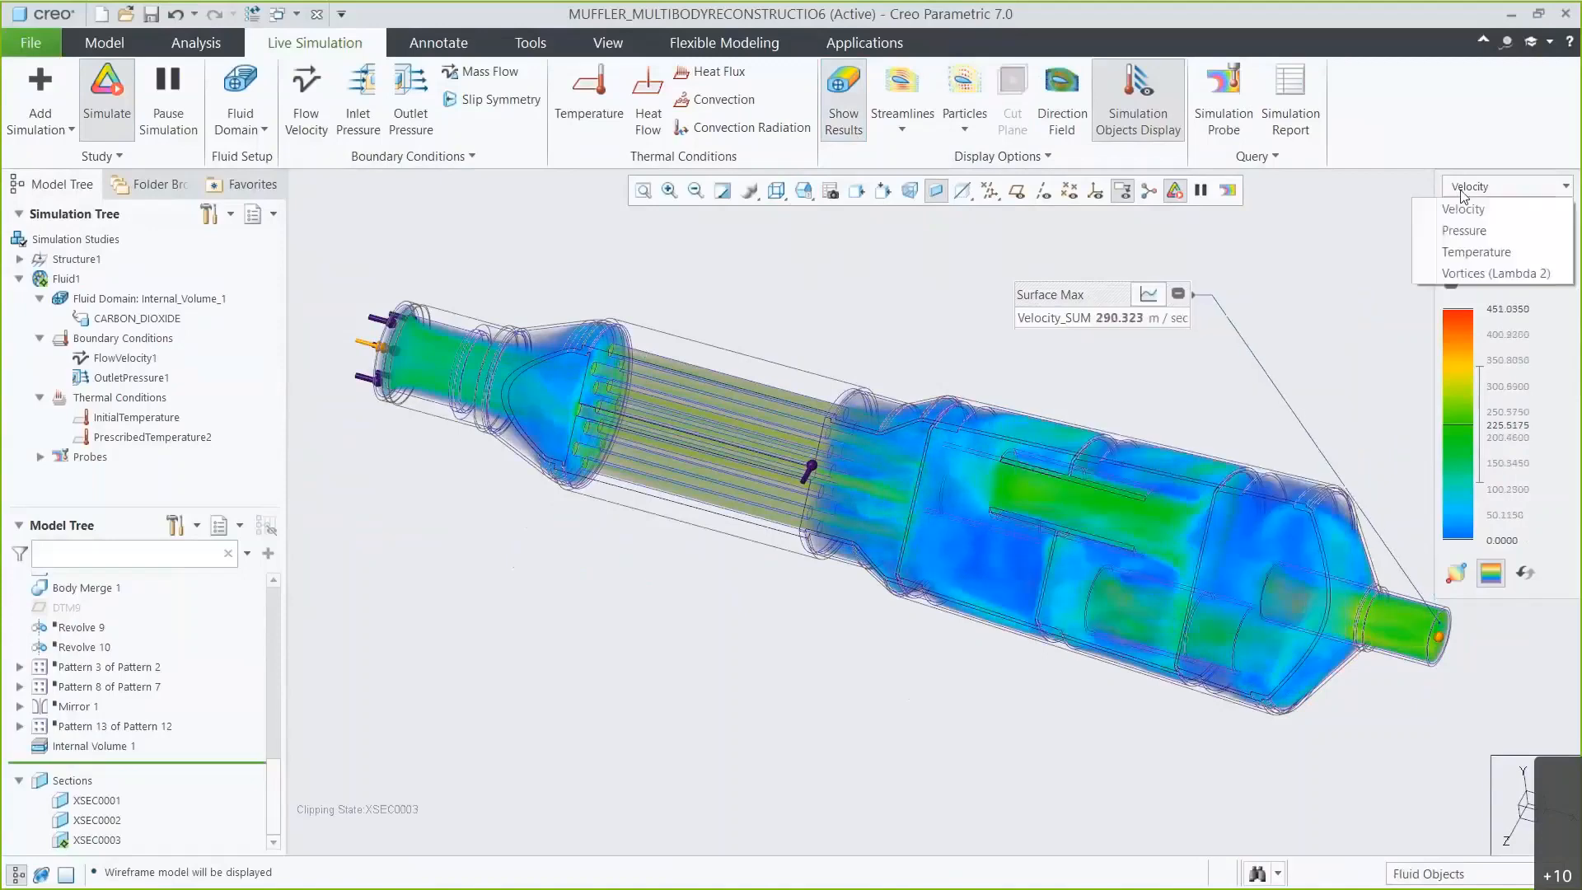
left_click(1452, 231)
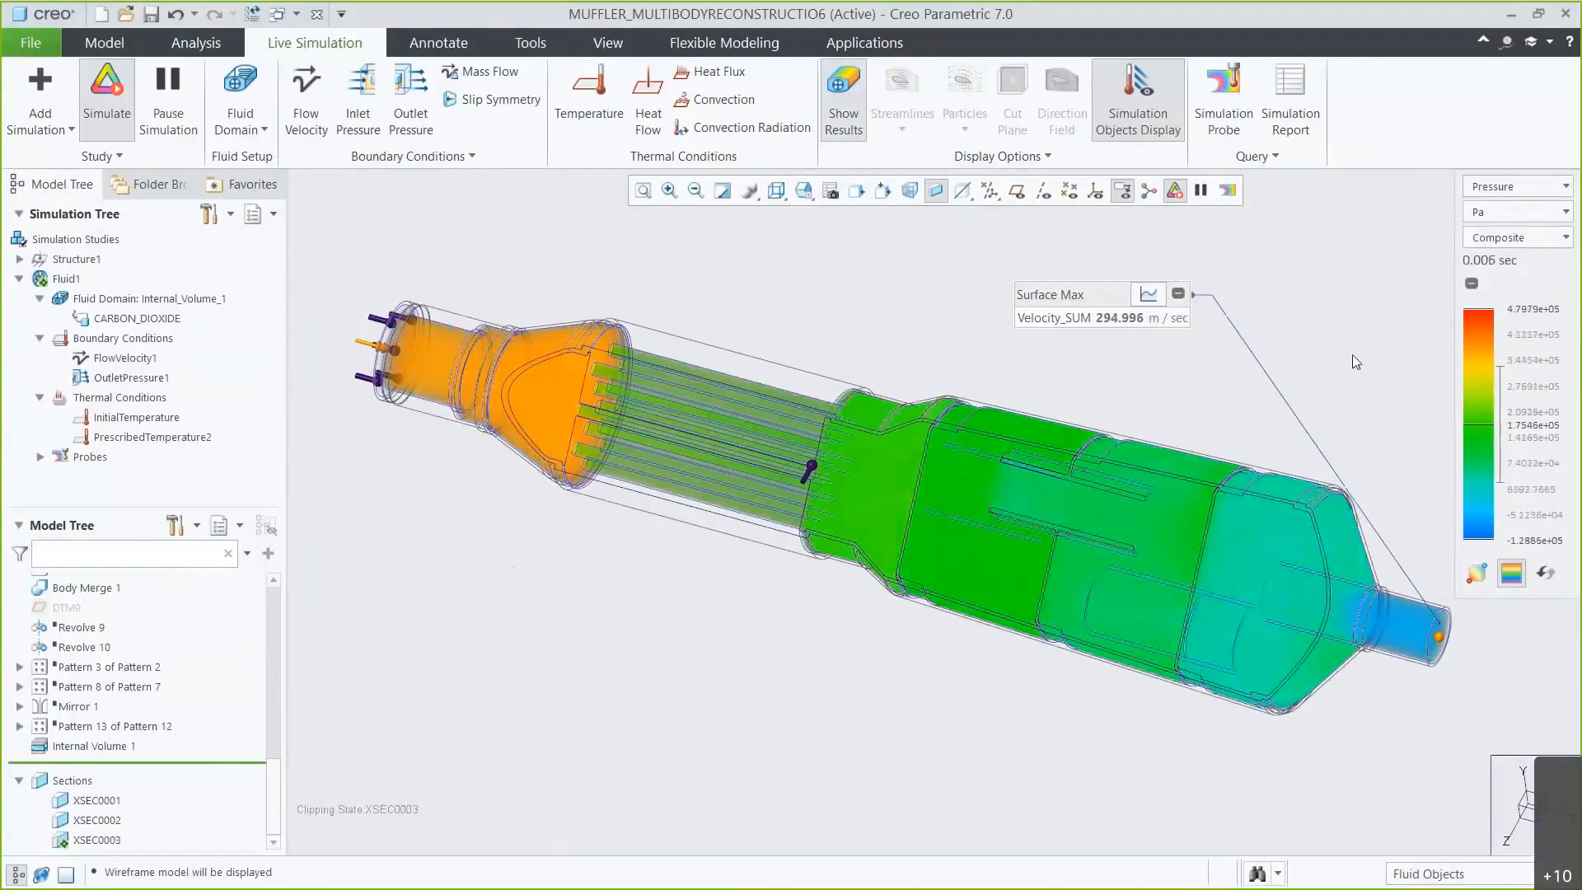
left_click(1490, 191)
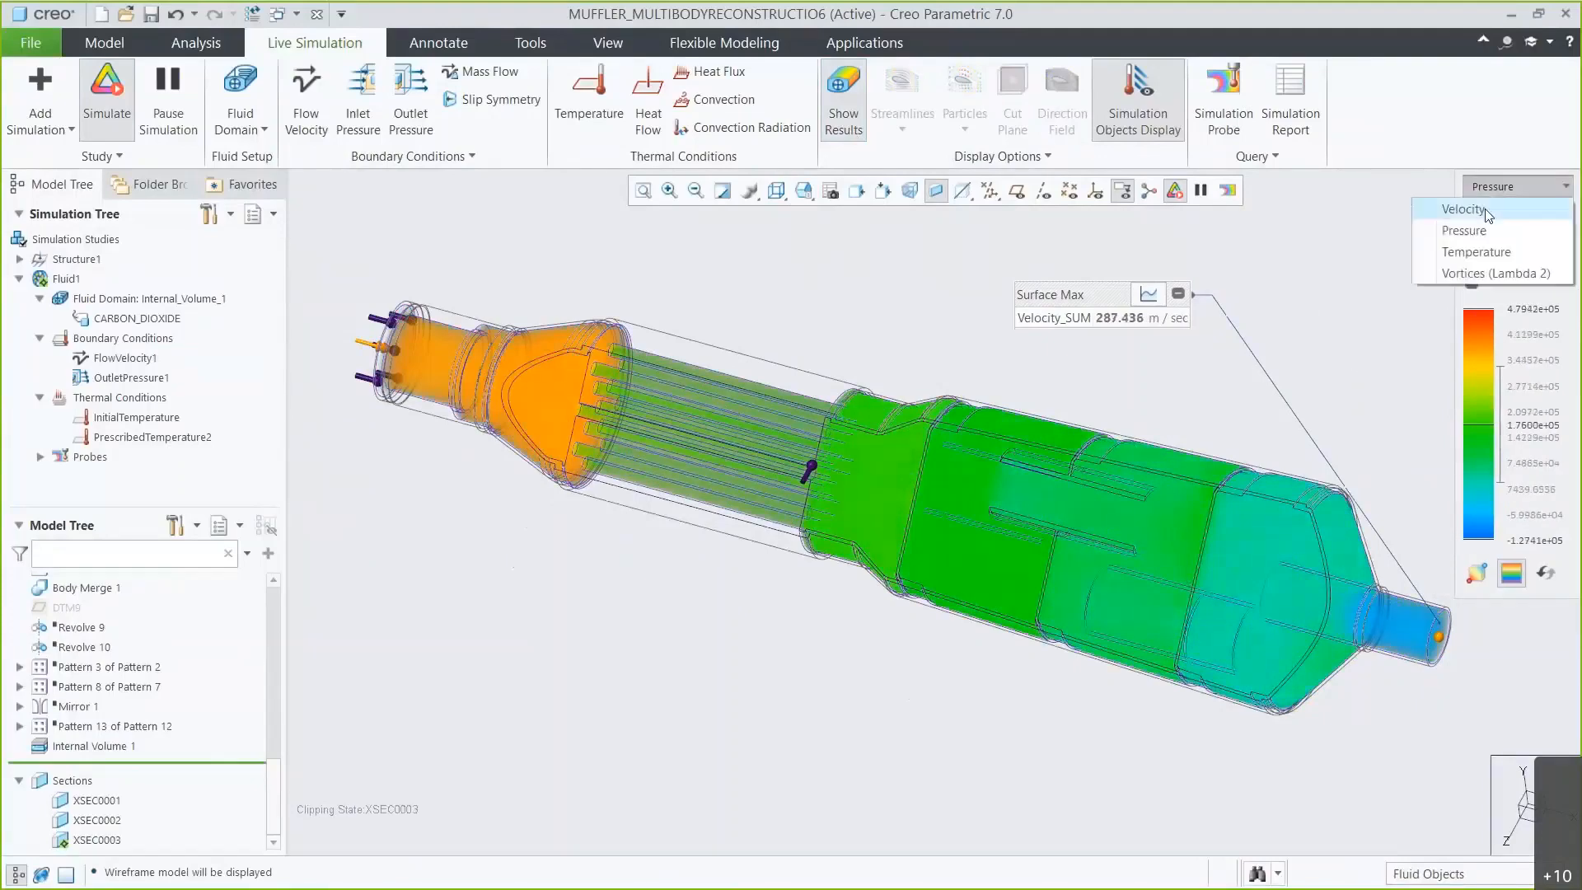
left_click(1463, 209)
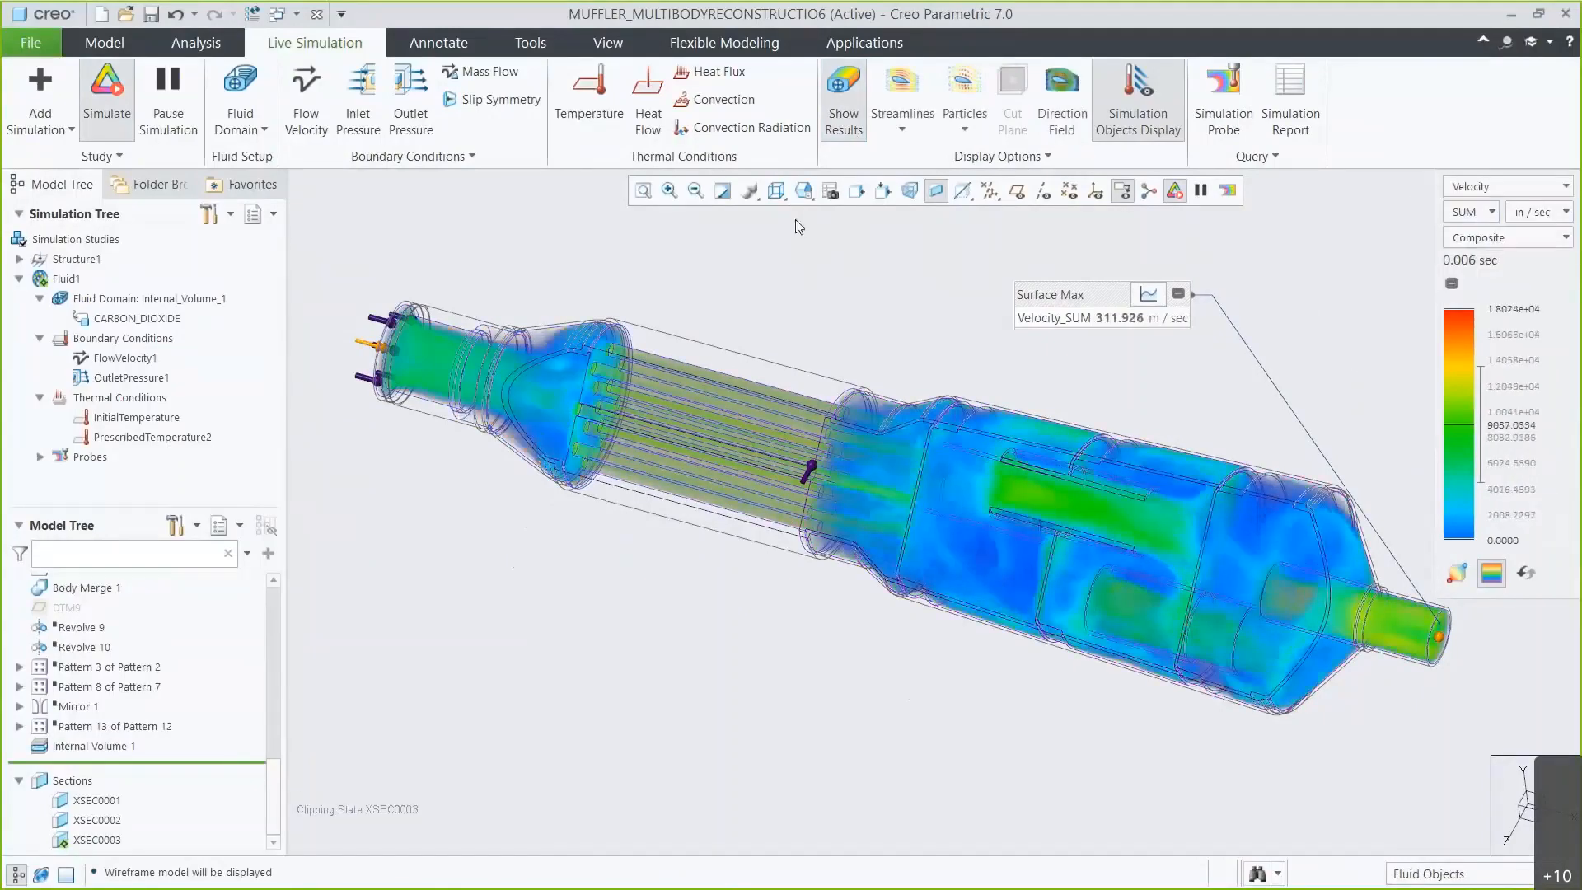
Start a Design Exploration session named Muffler_Design_Explore.
left_click(29, 45)
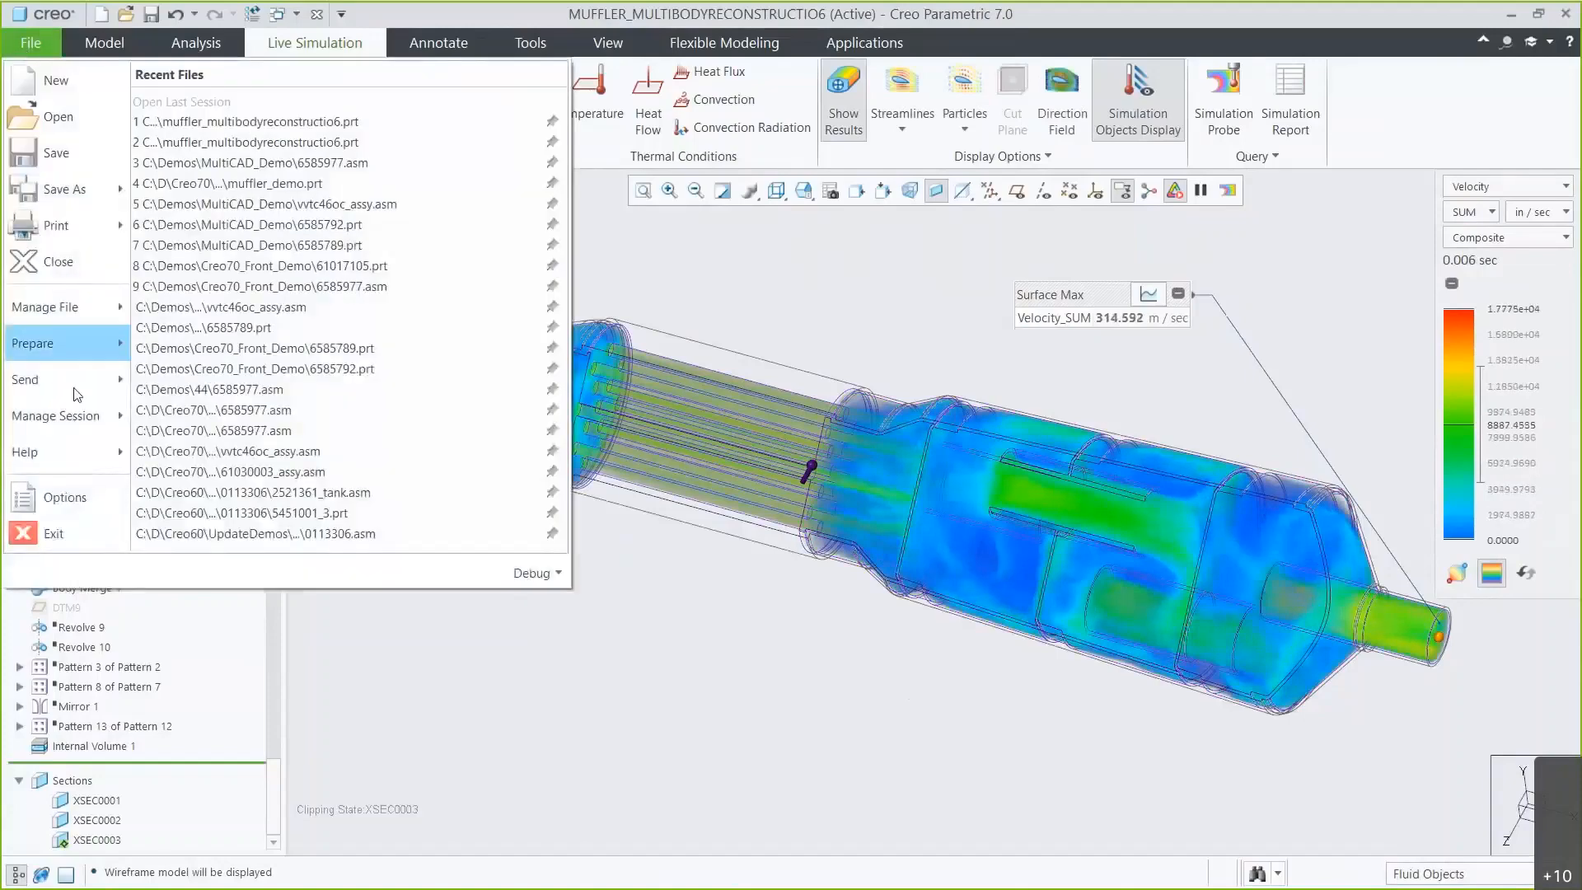
mouse_move(83, 425)
mouse_move(497, 269)
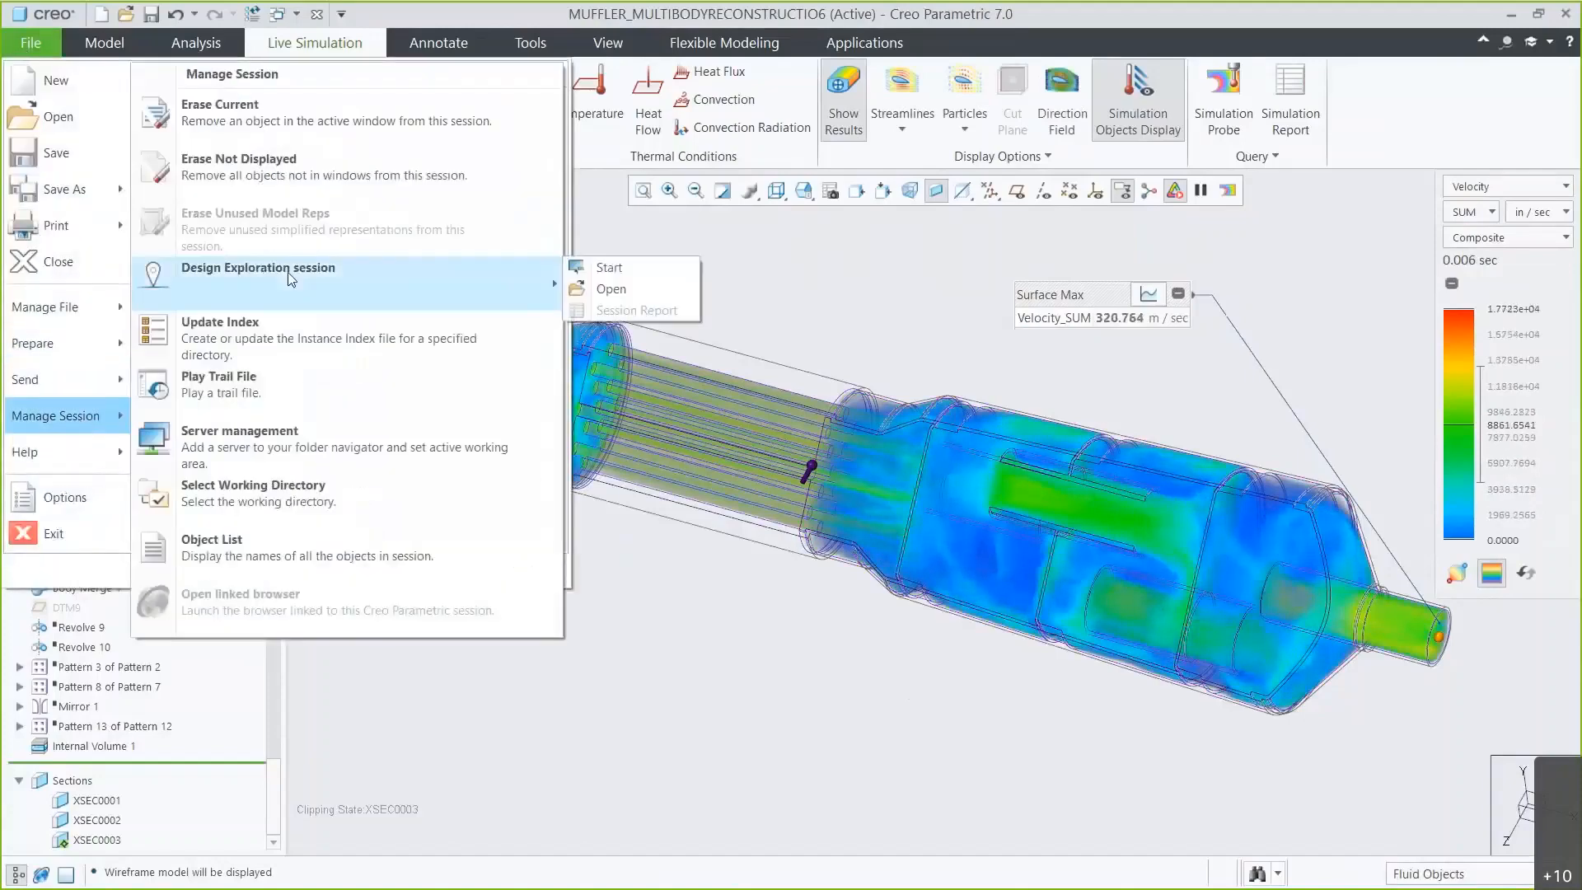
left_click(608, 269)
type("Muffler_Design_Explore")
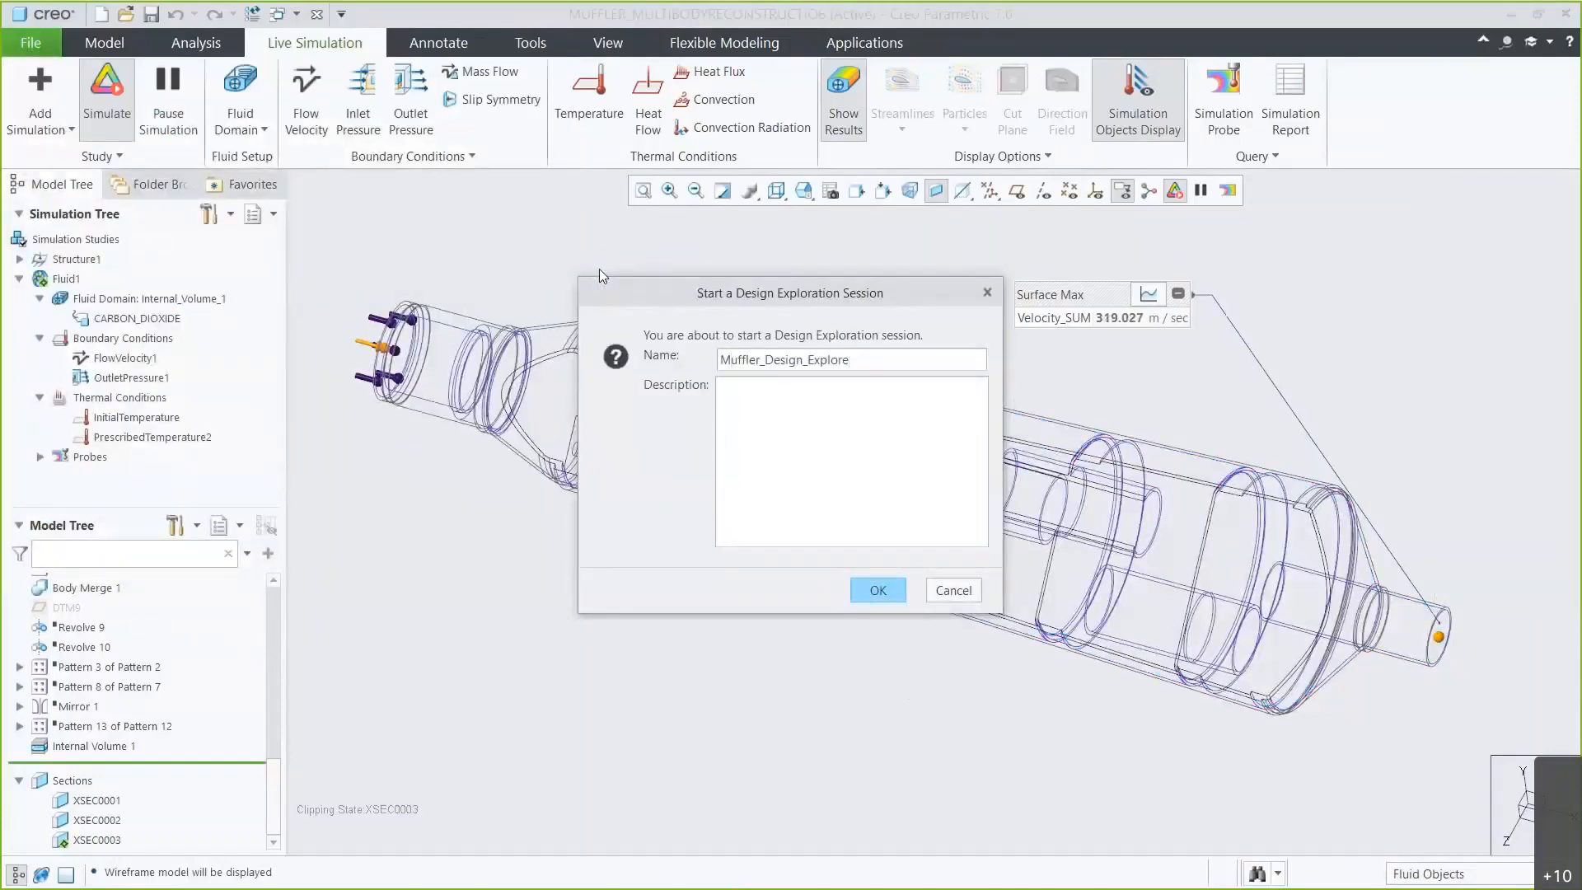
left_click(875, 590)
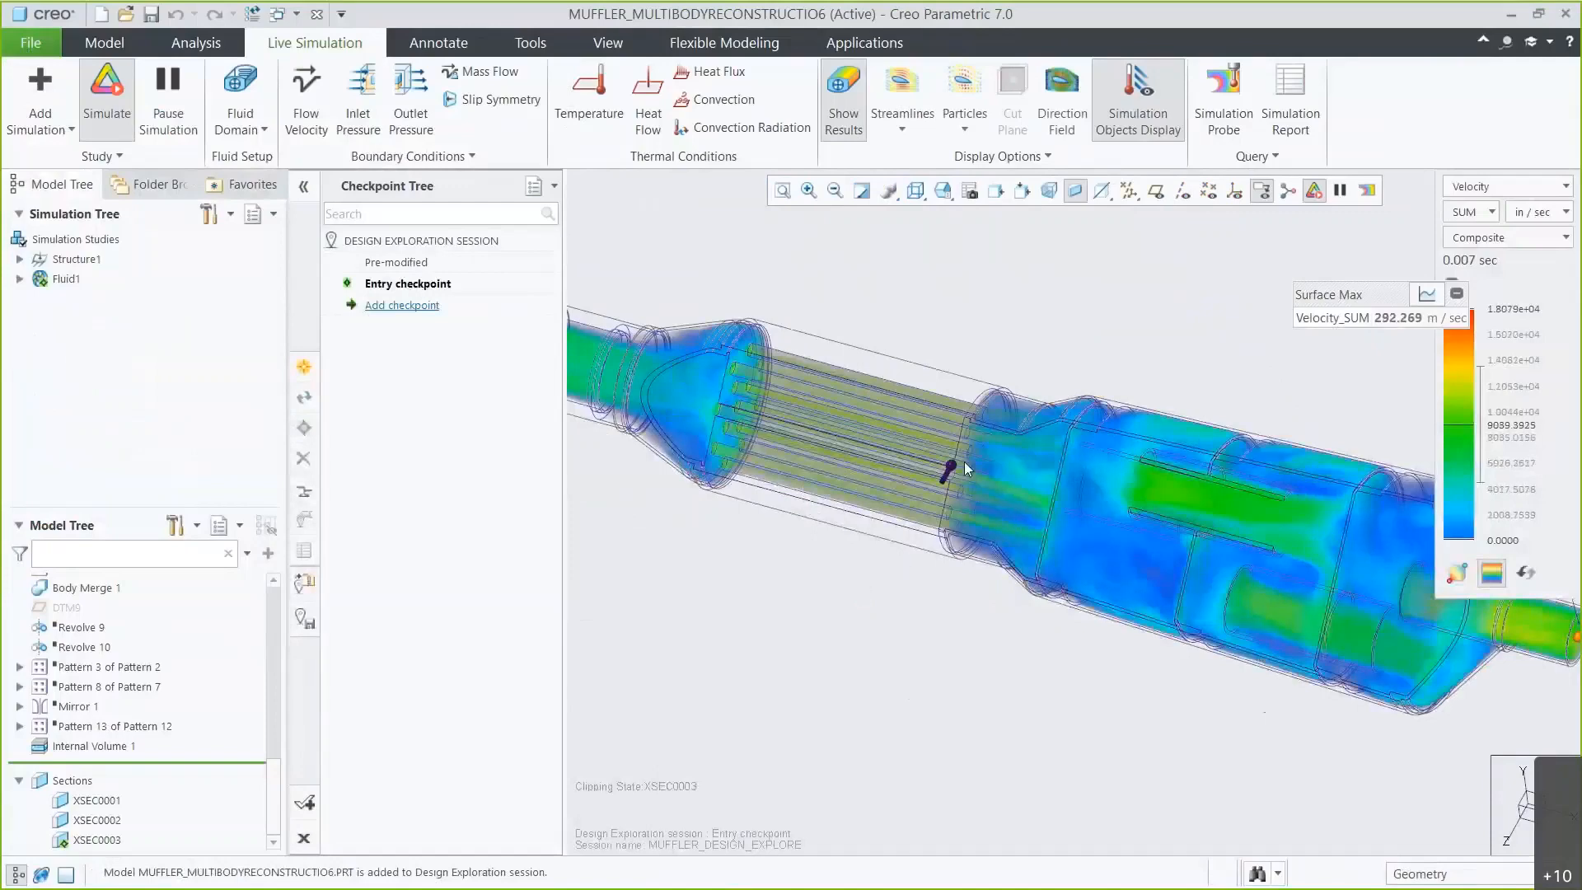
Switch the model to shading with edges and hide the Internal Volume body.
scroll(964, 461, "down", 3)
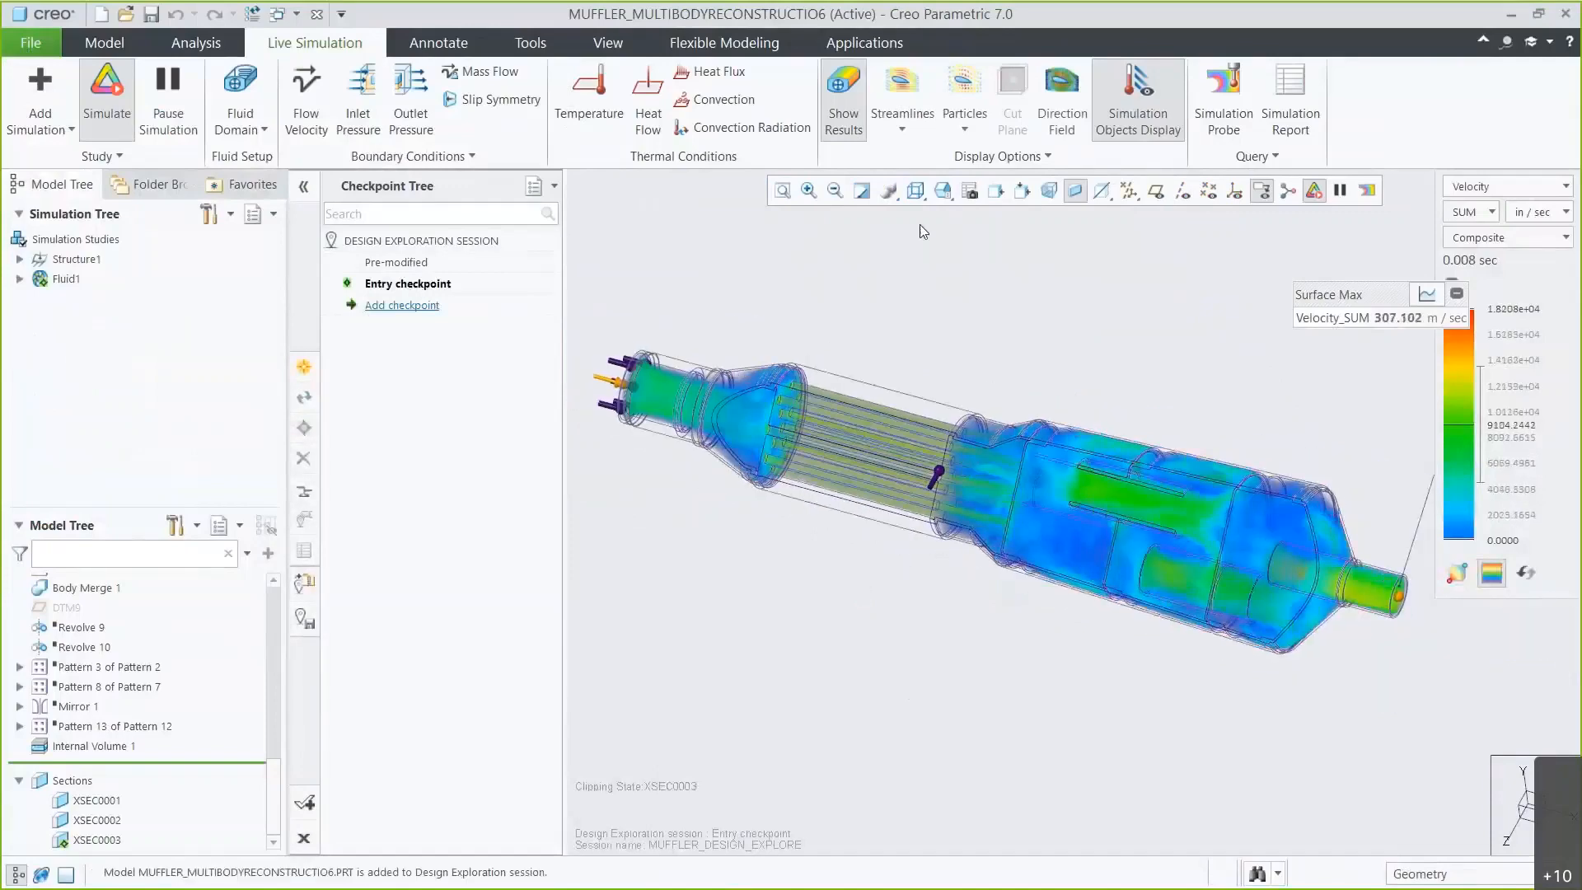
left_click(916, 191)
left_click(989, 240)
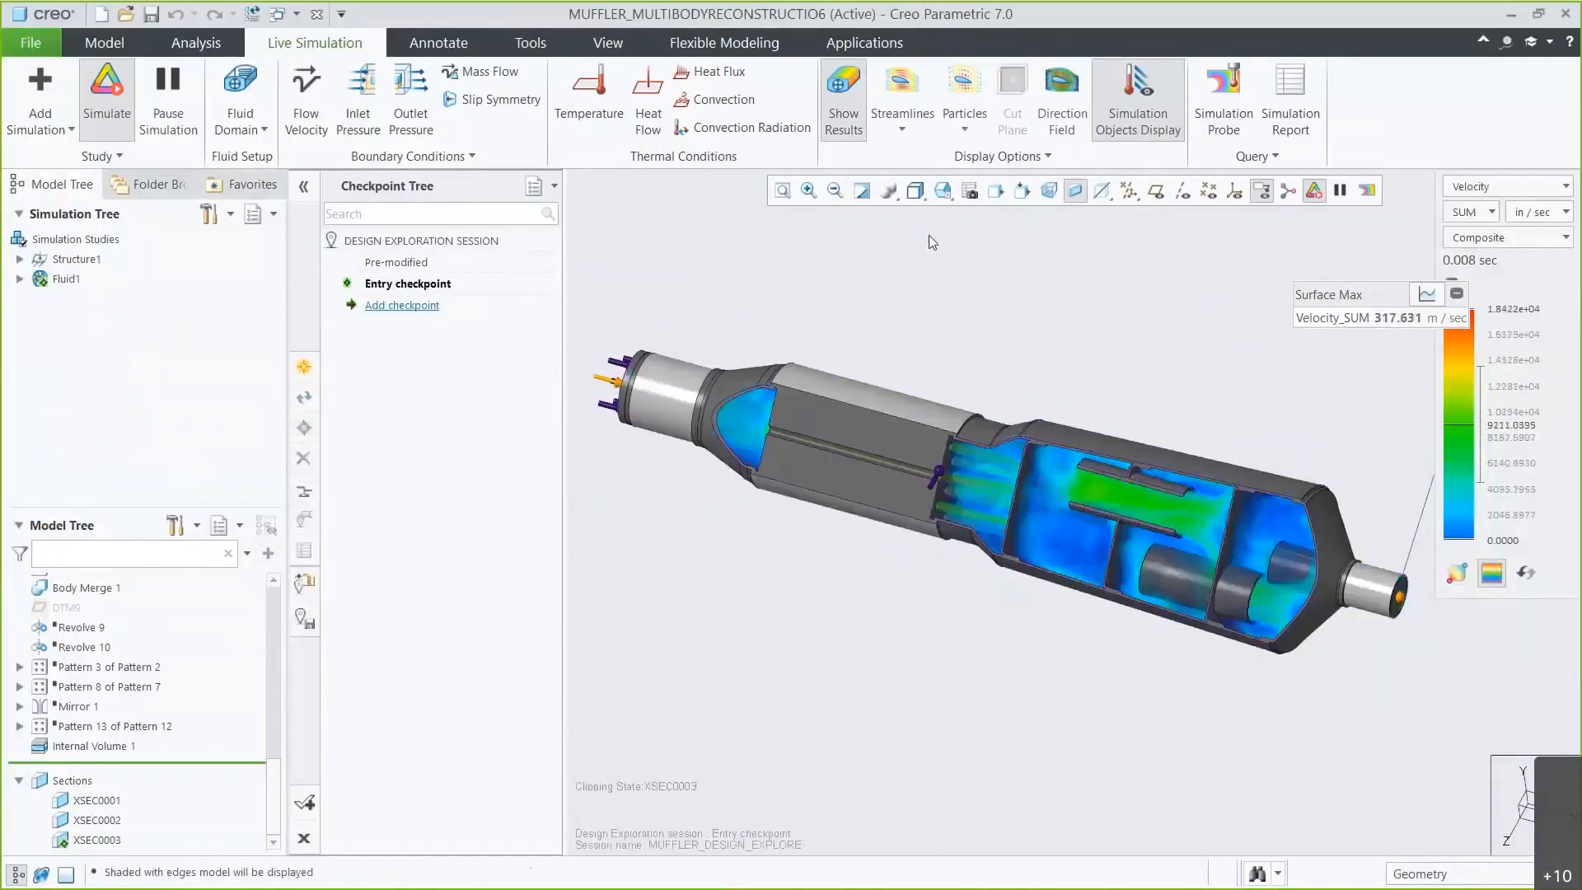
left_click(109, 742)
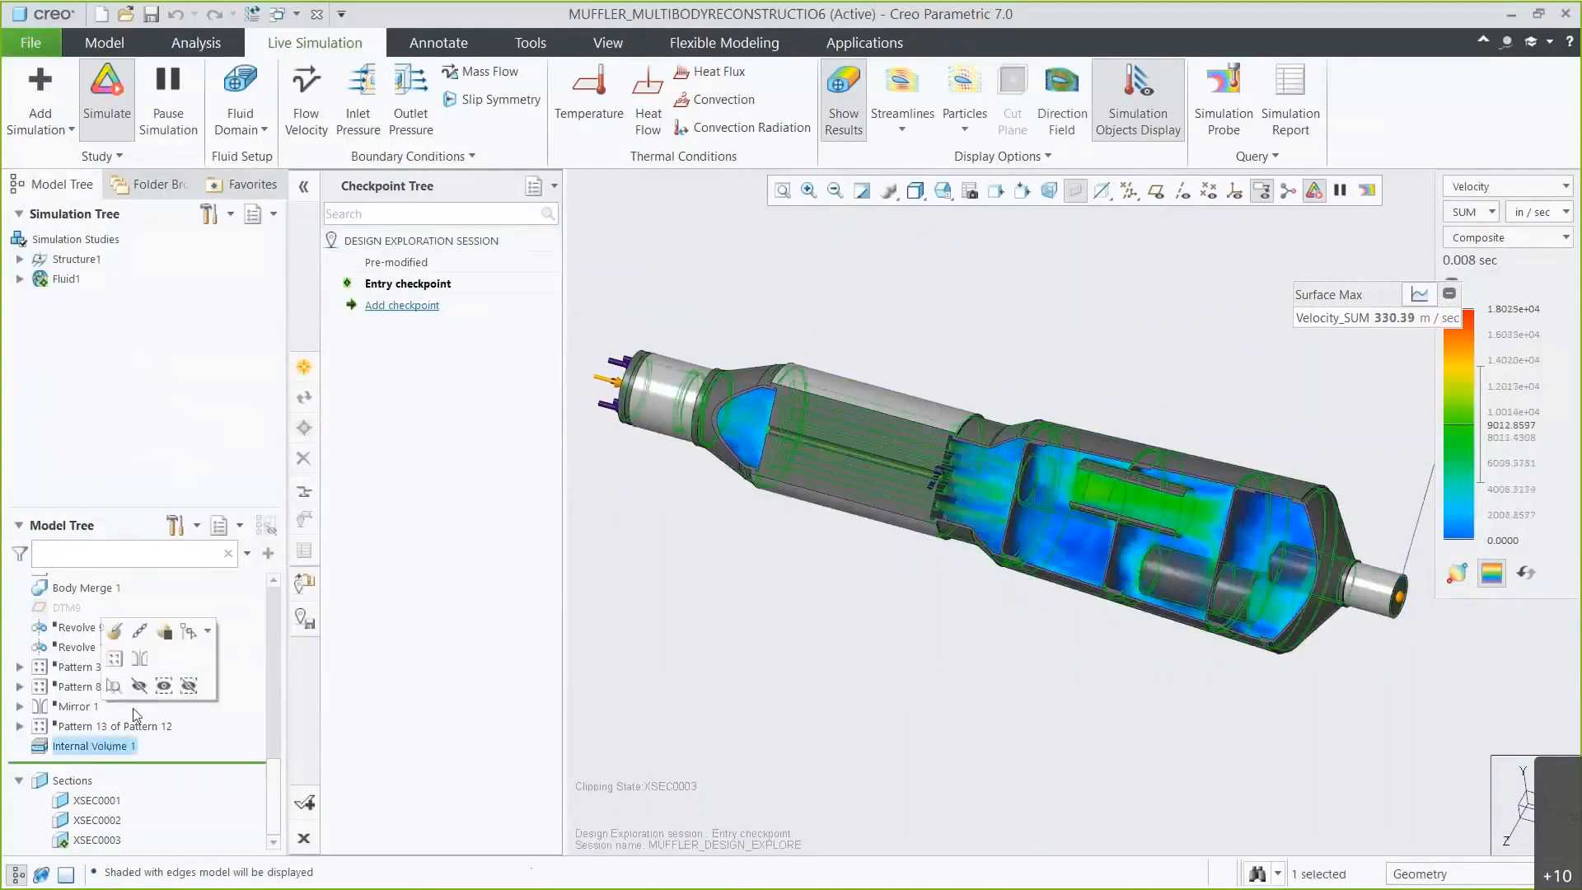
left_click(139, 686)
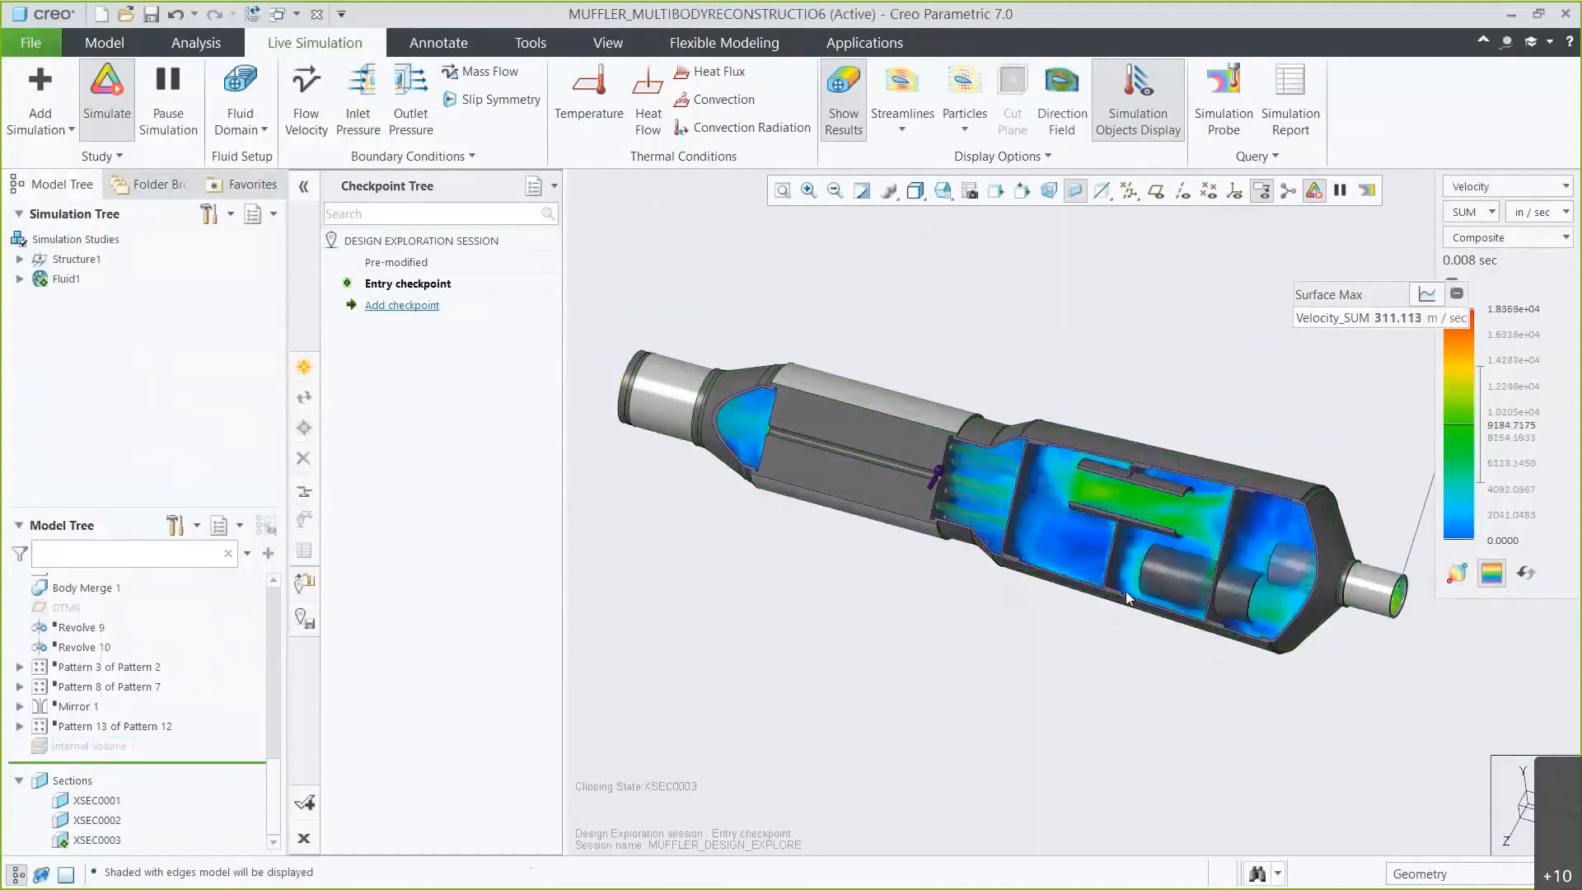
Select the lower inner tube and set its length dimension to 4.19.
left_click(1165, 575)
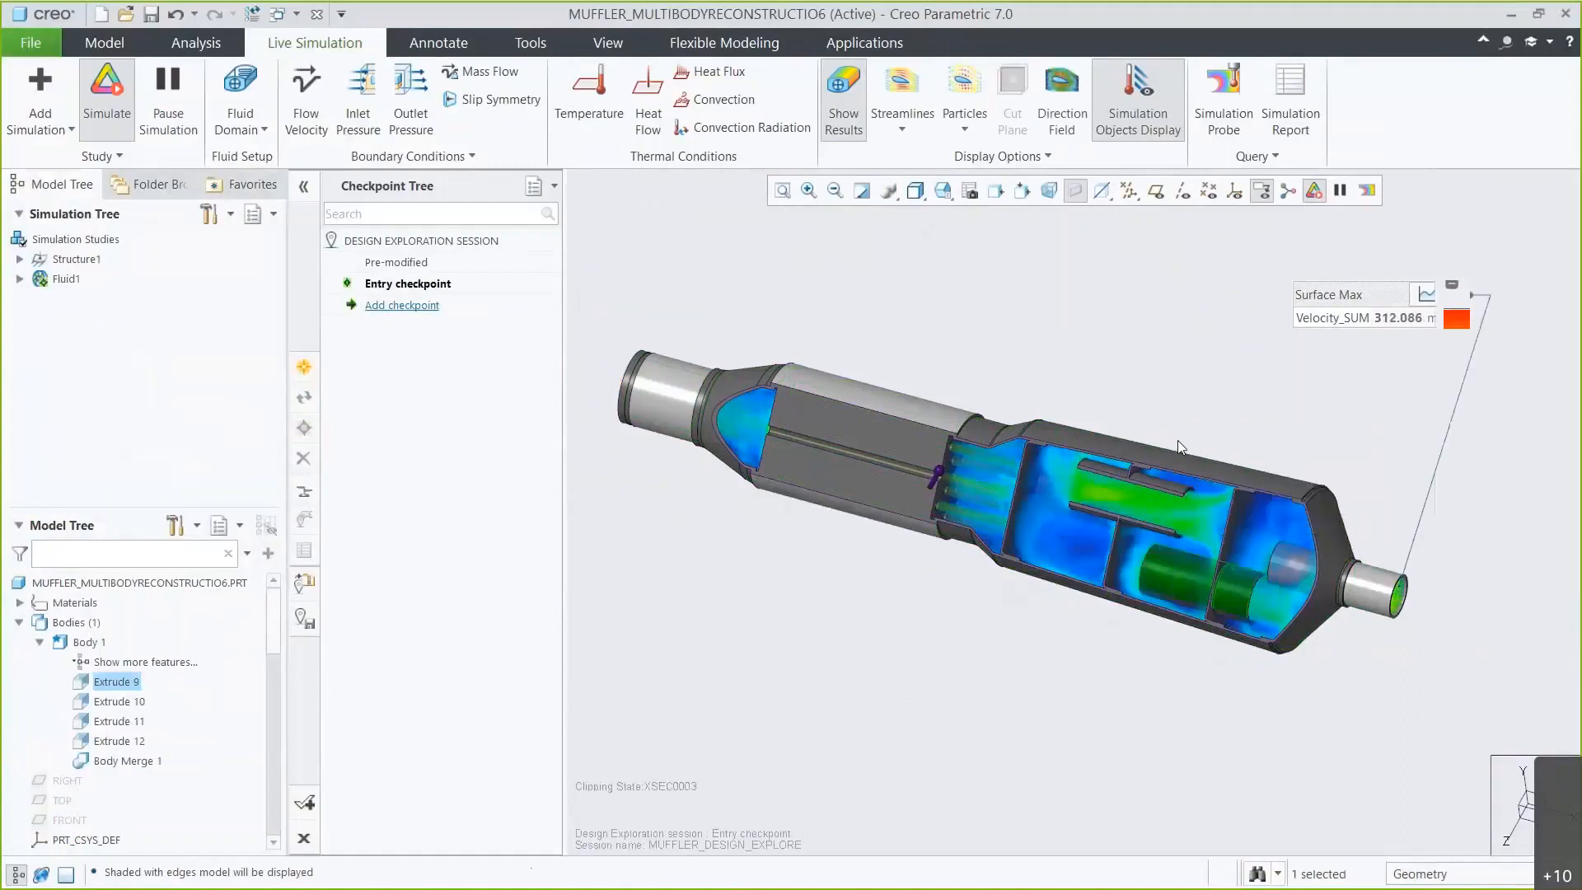
left_click(1178, 440)
double_click(1143, 643)
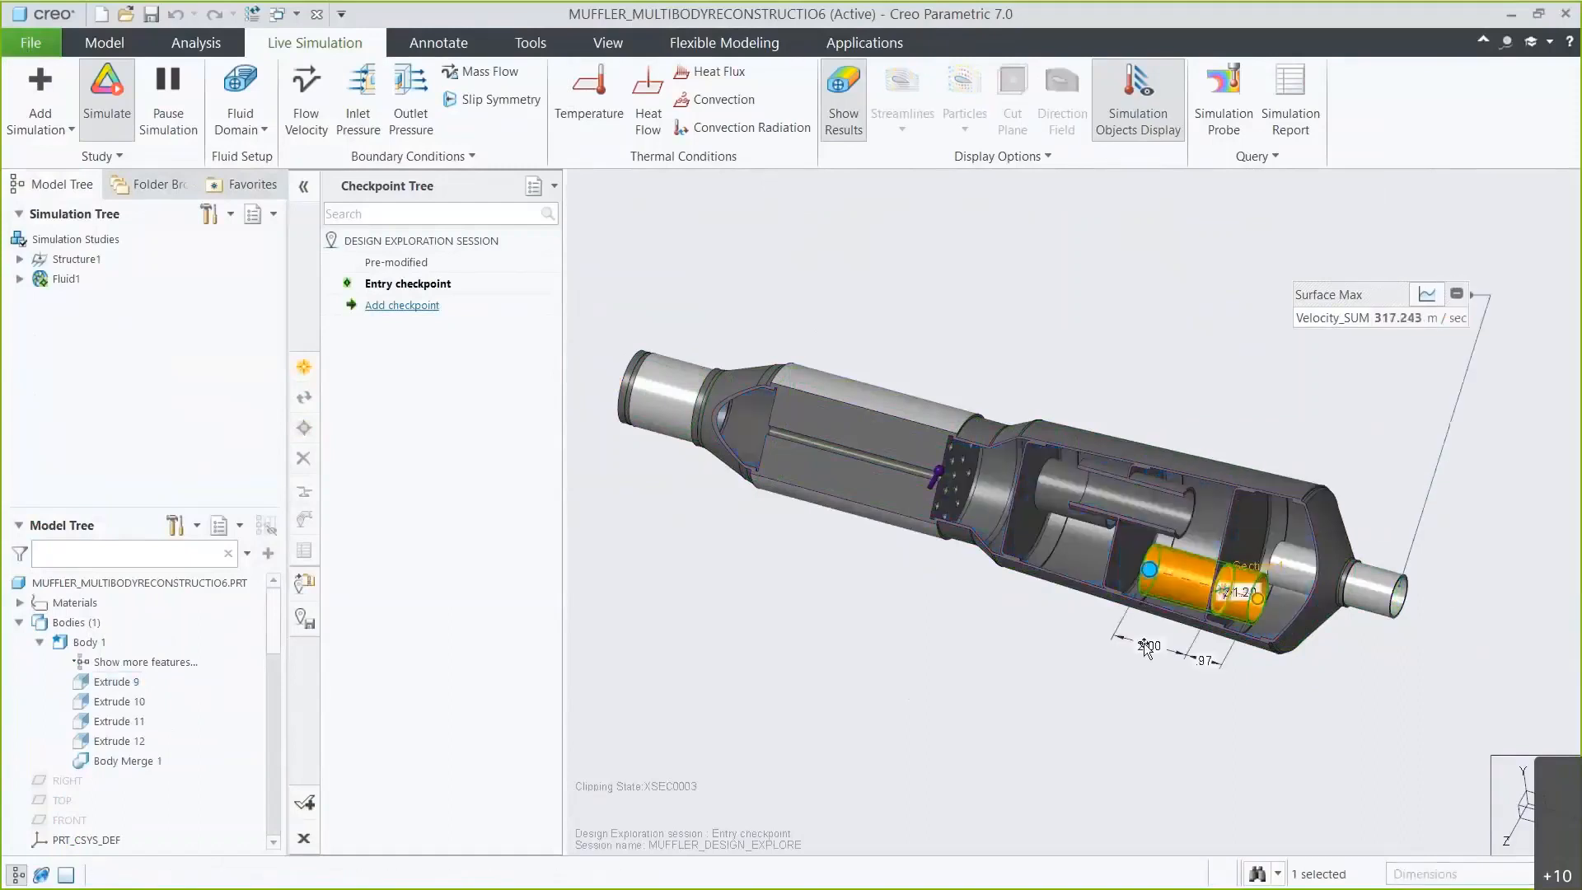
type("4.19")
key("Return")
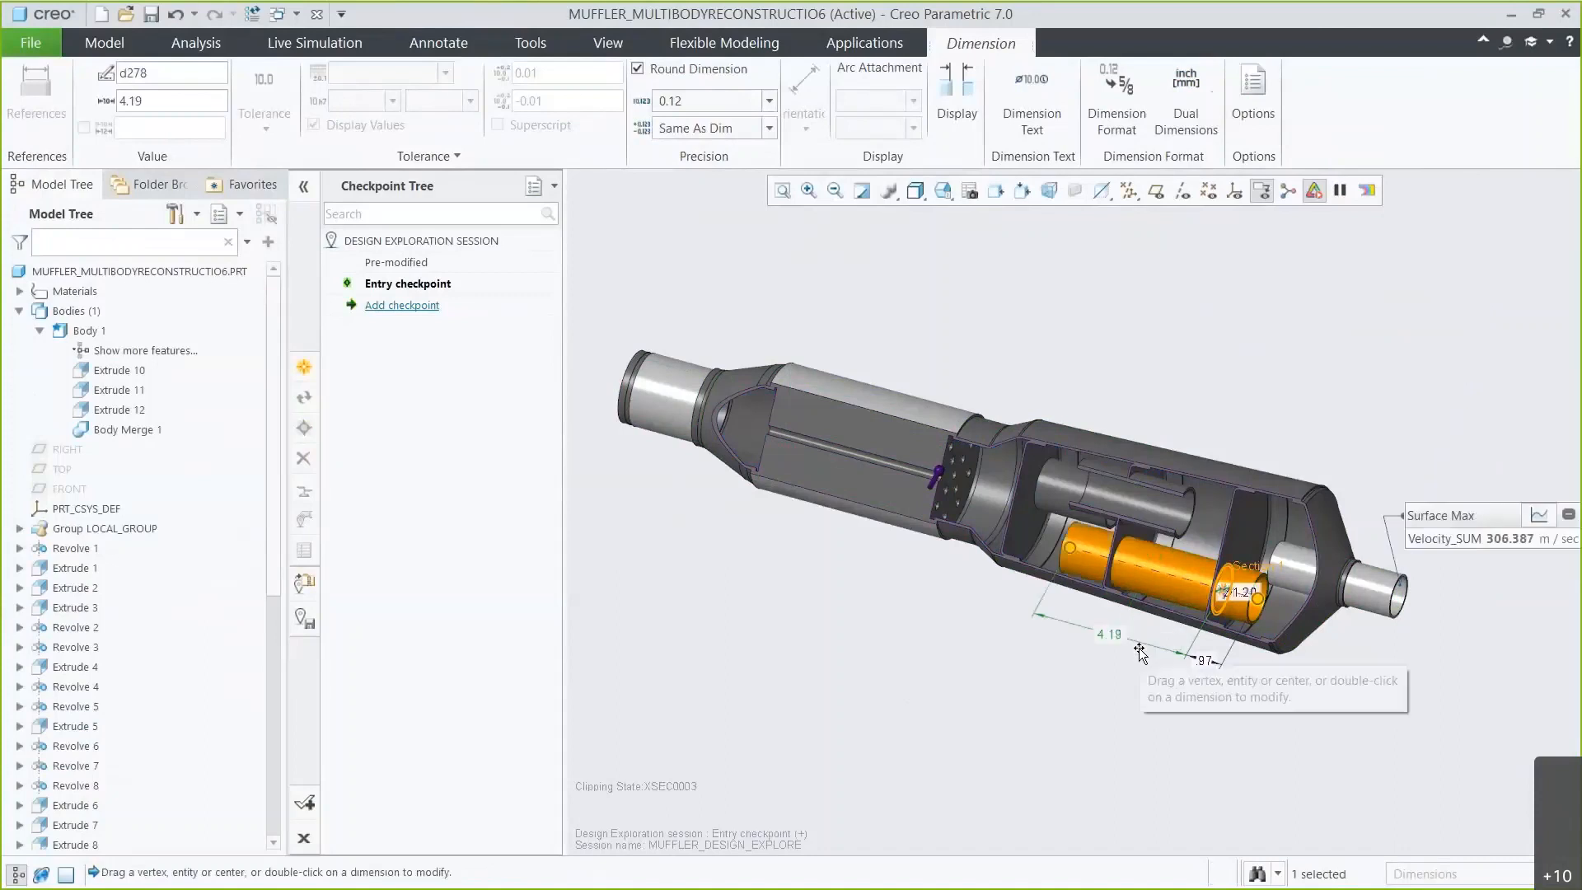
left_click(1107, 687)
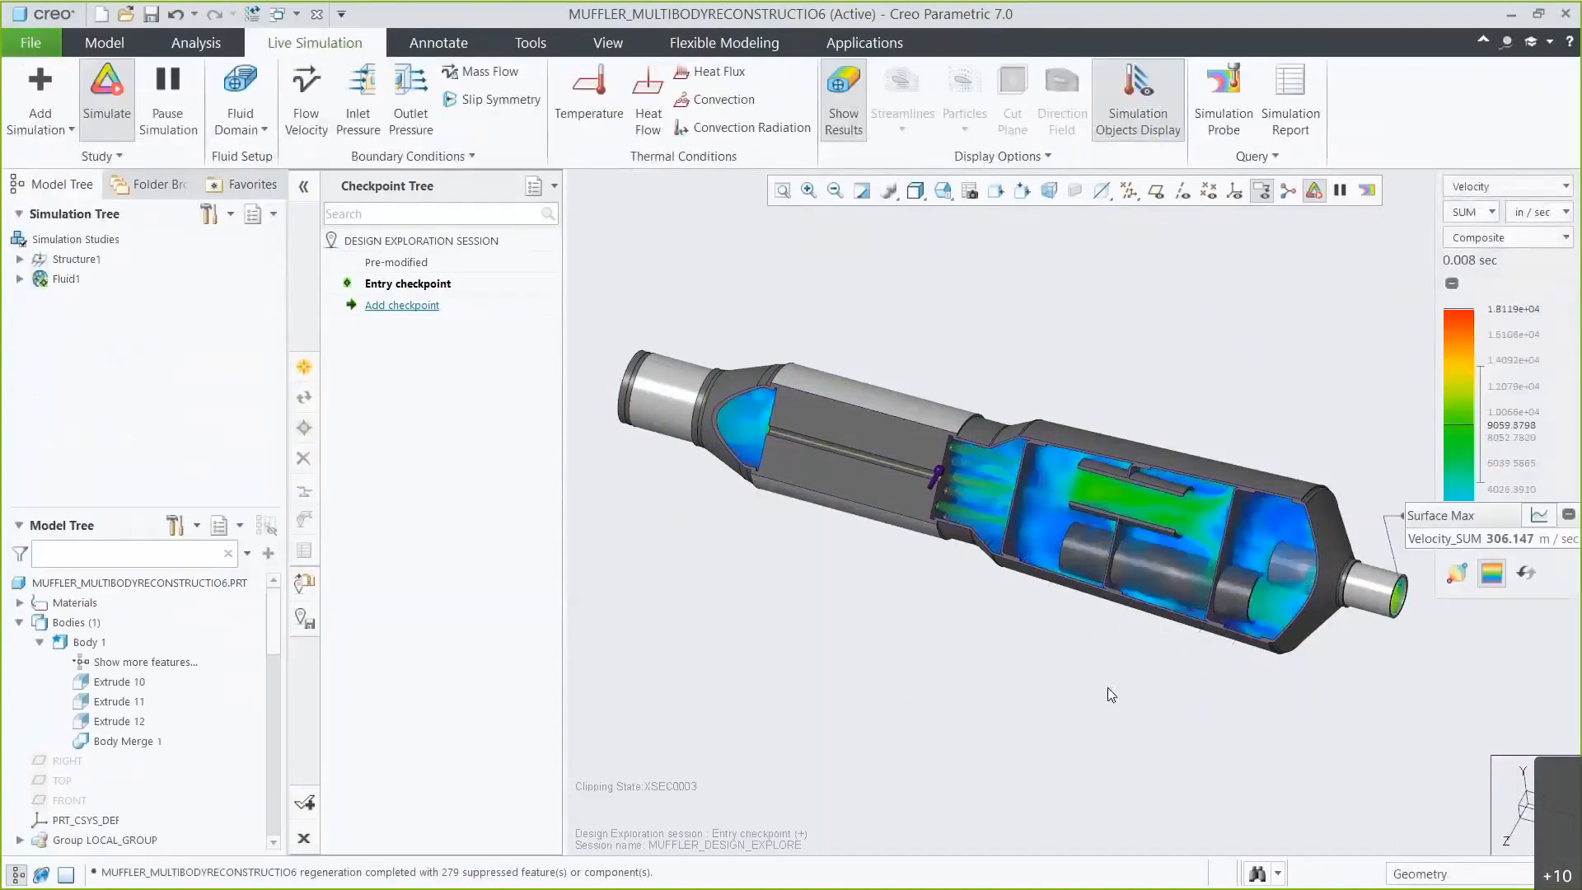
Select the upper inner tube and set its length dimension to 4.39.
left_click(1048, 487)
left_click(1062, 350)
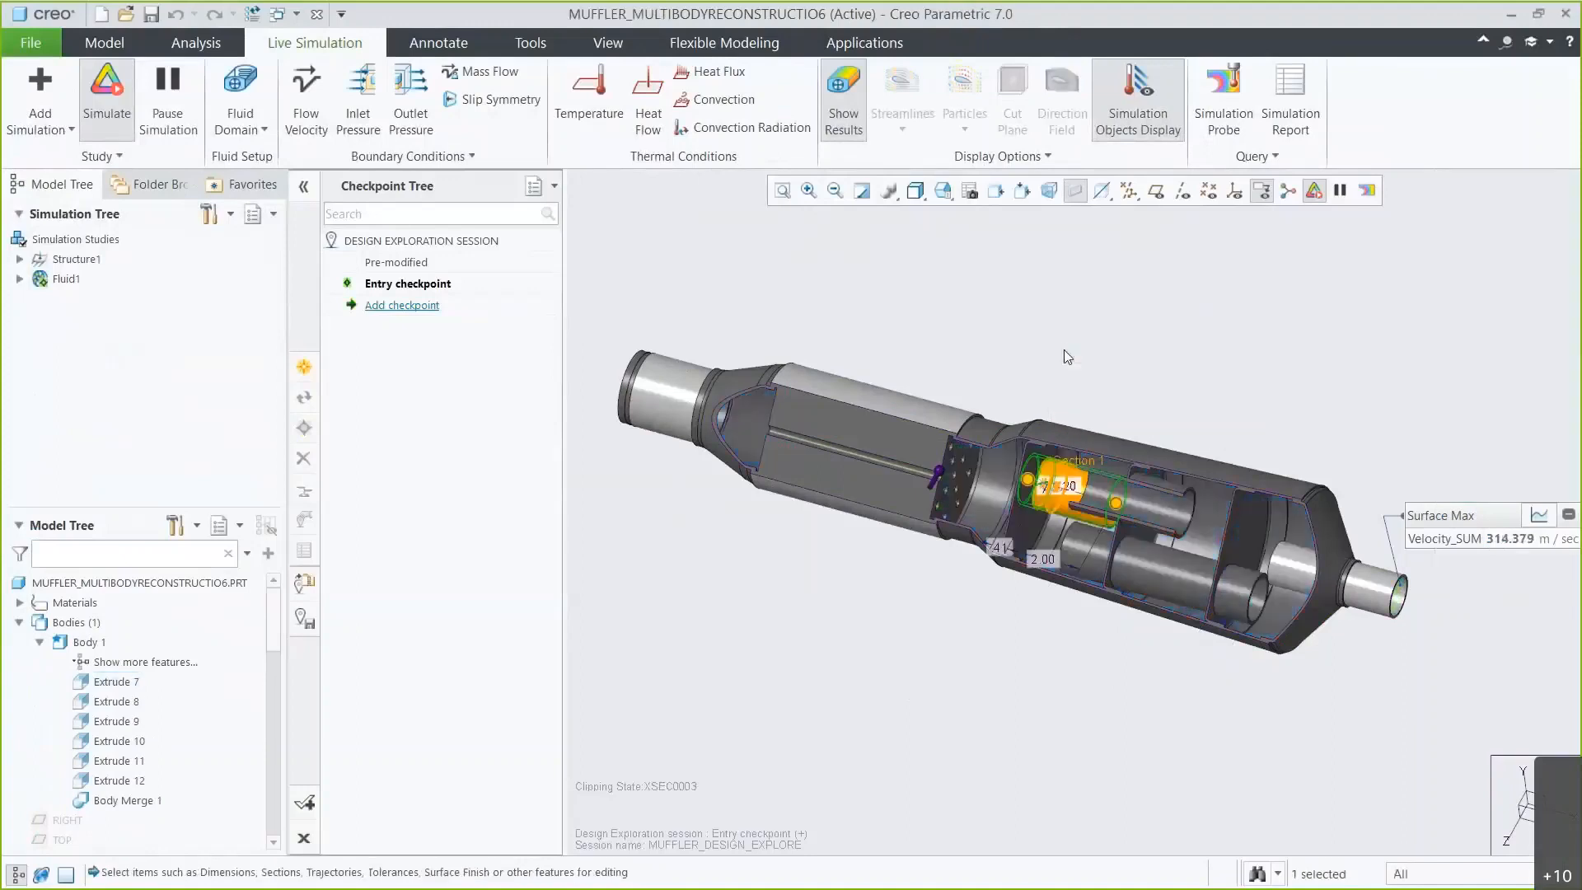
double_click(1041, 559)
type("4.39")
key("Return")
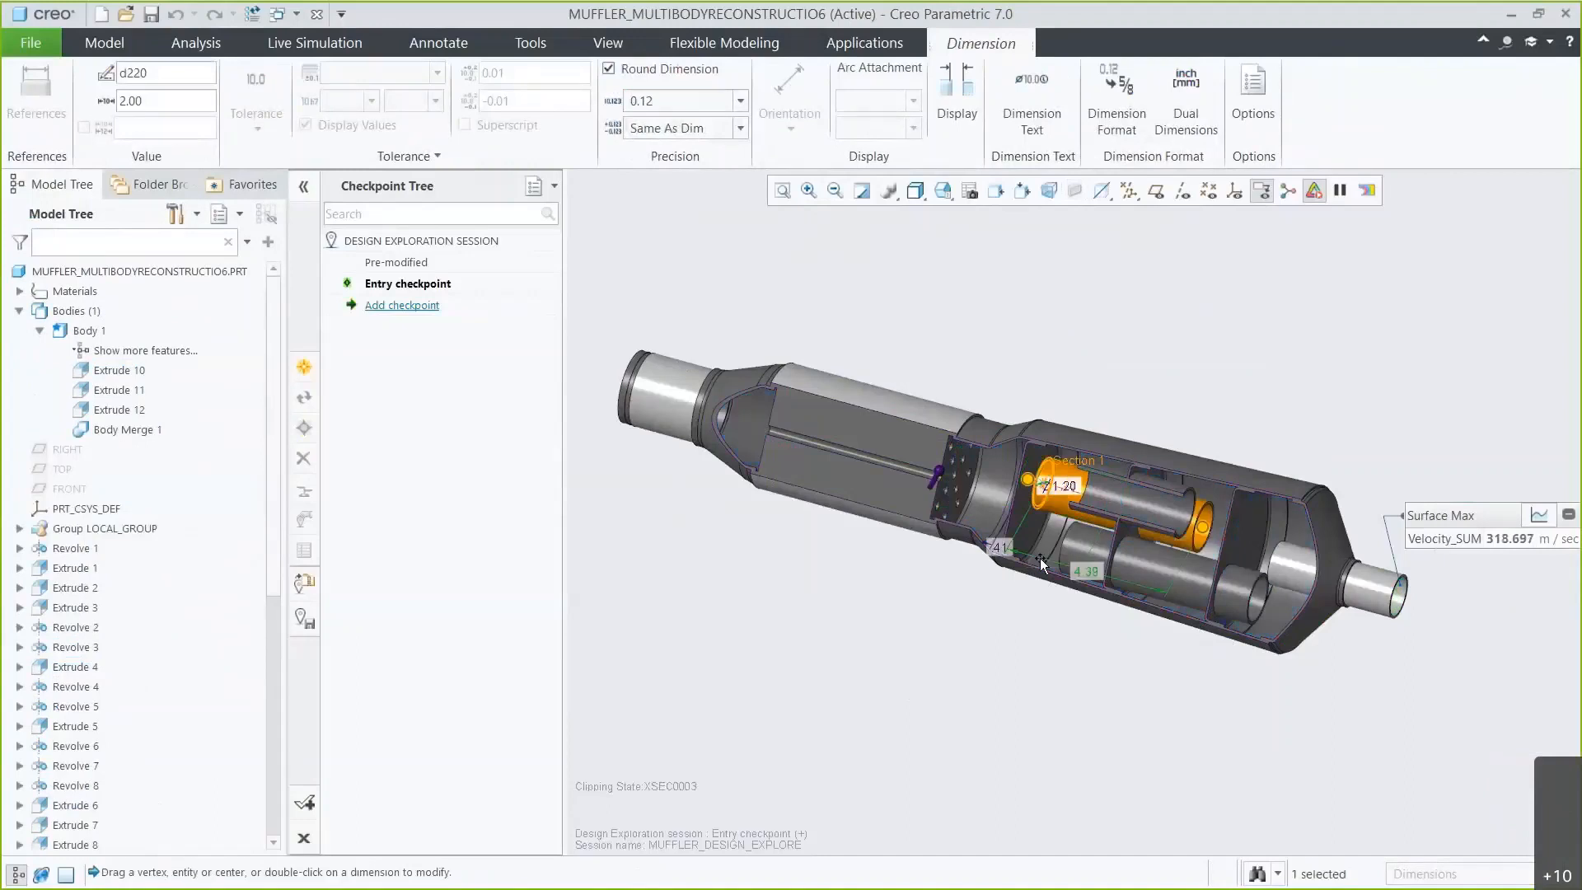
left_click(1011, 647)
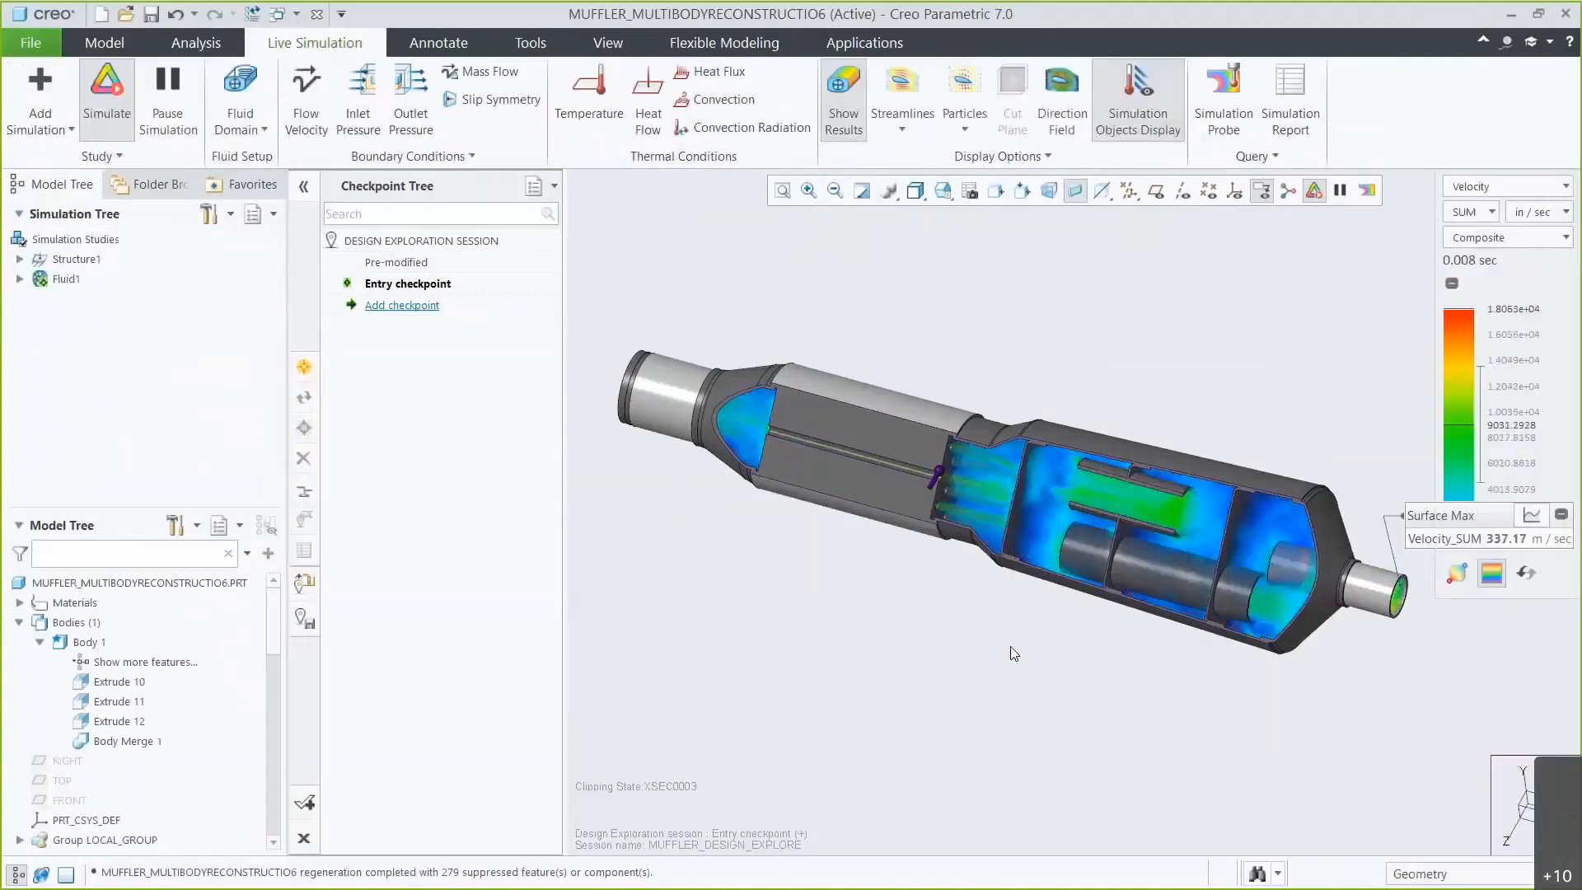
Switch the display to wireframe and briefly toggle particles on and off.
left_click(916, 196)
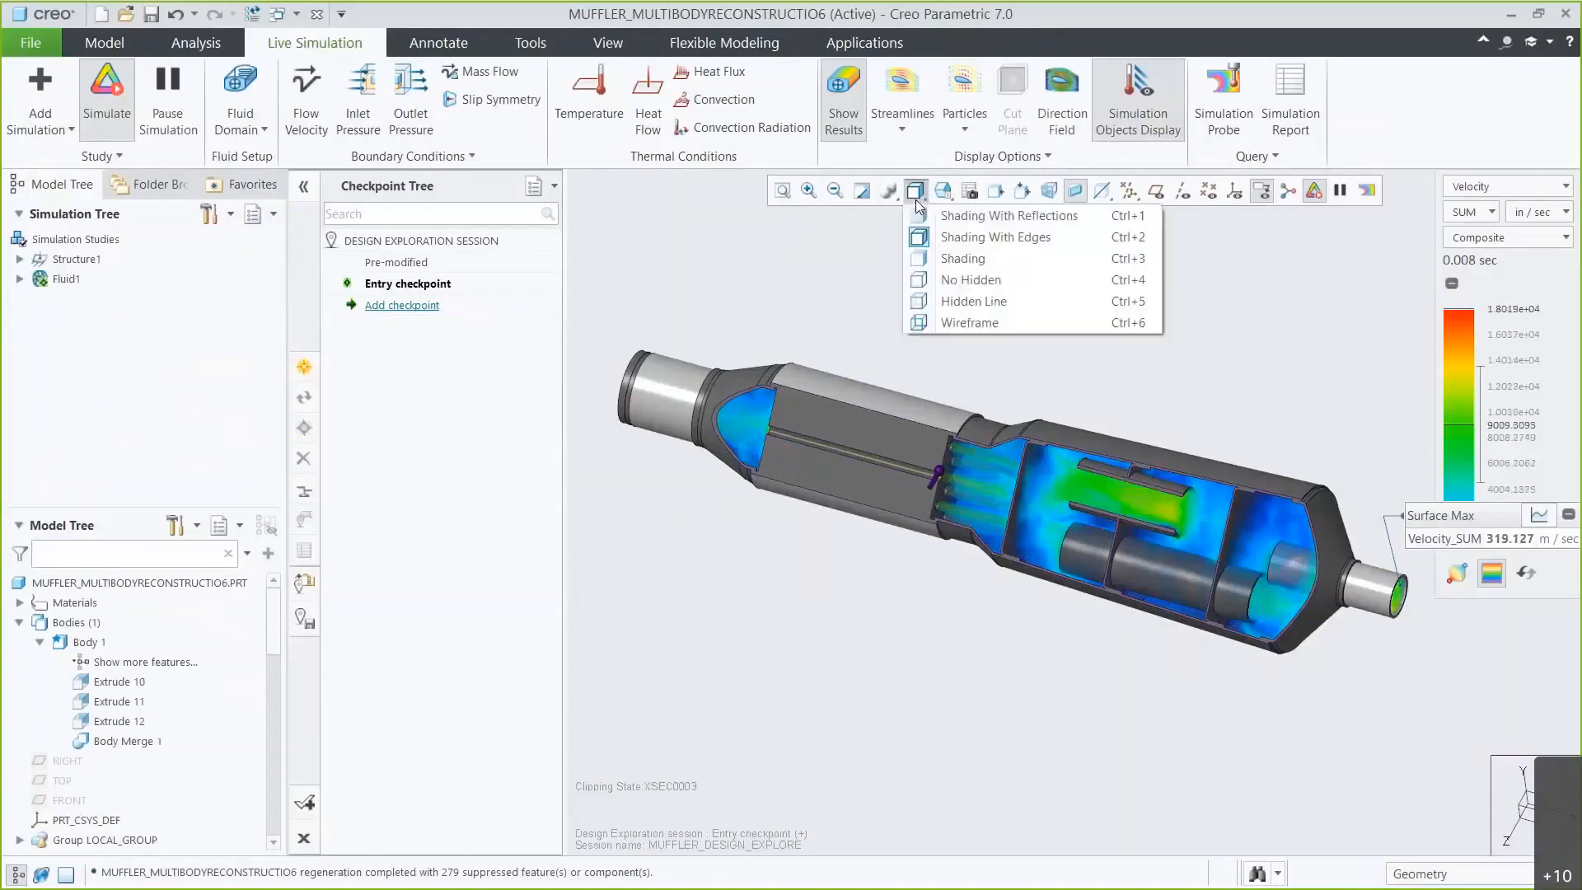
left_click(958, 322)
left_click(967, 93)
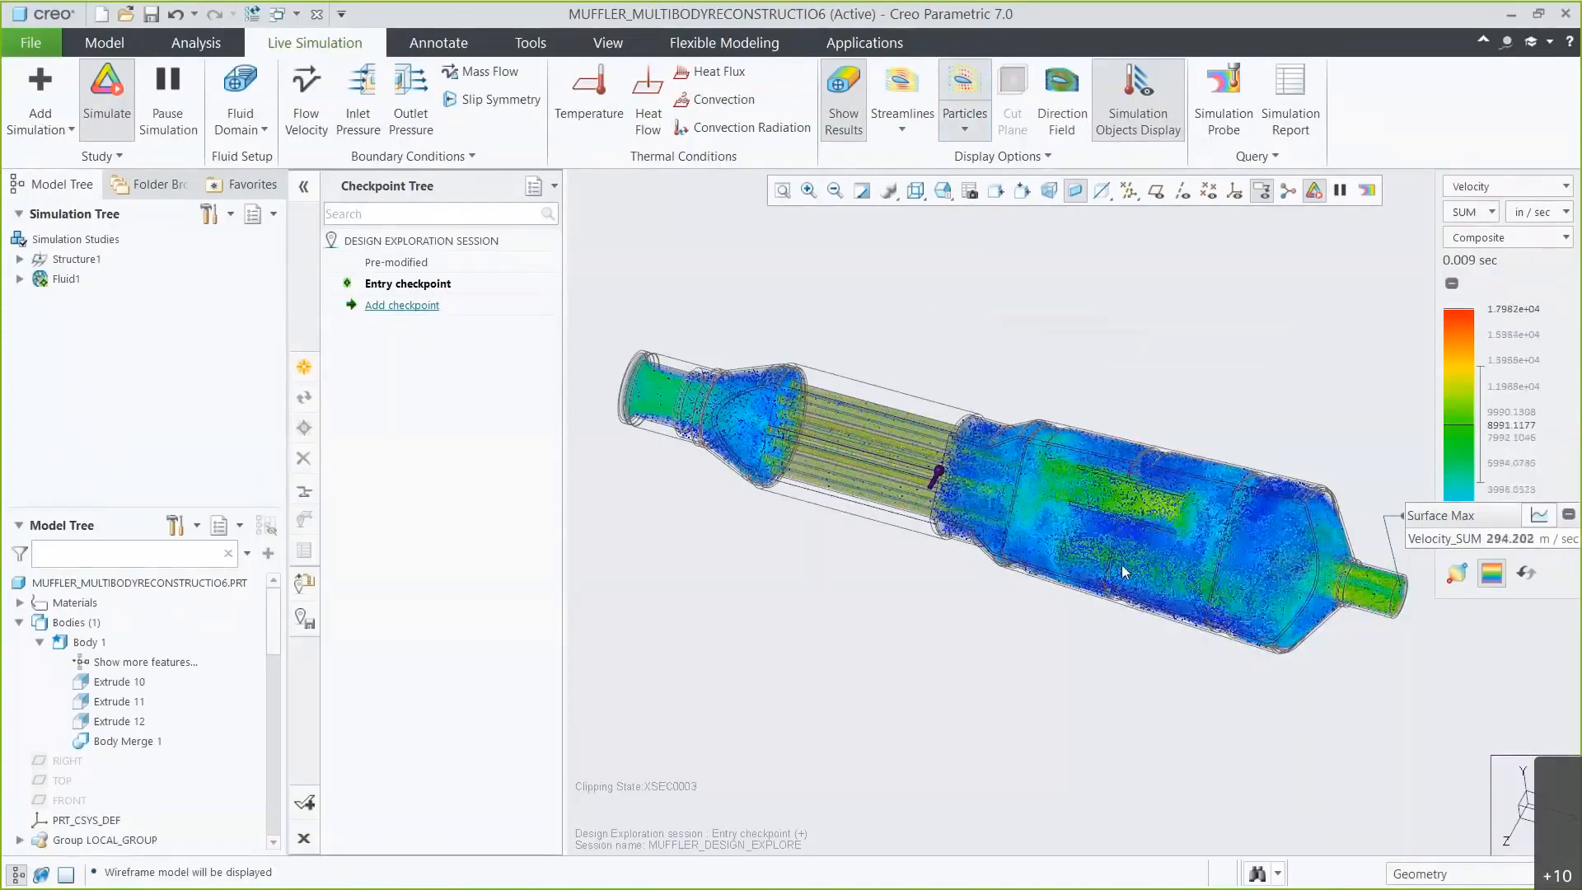
left_click(962, 86)
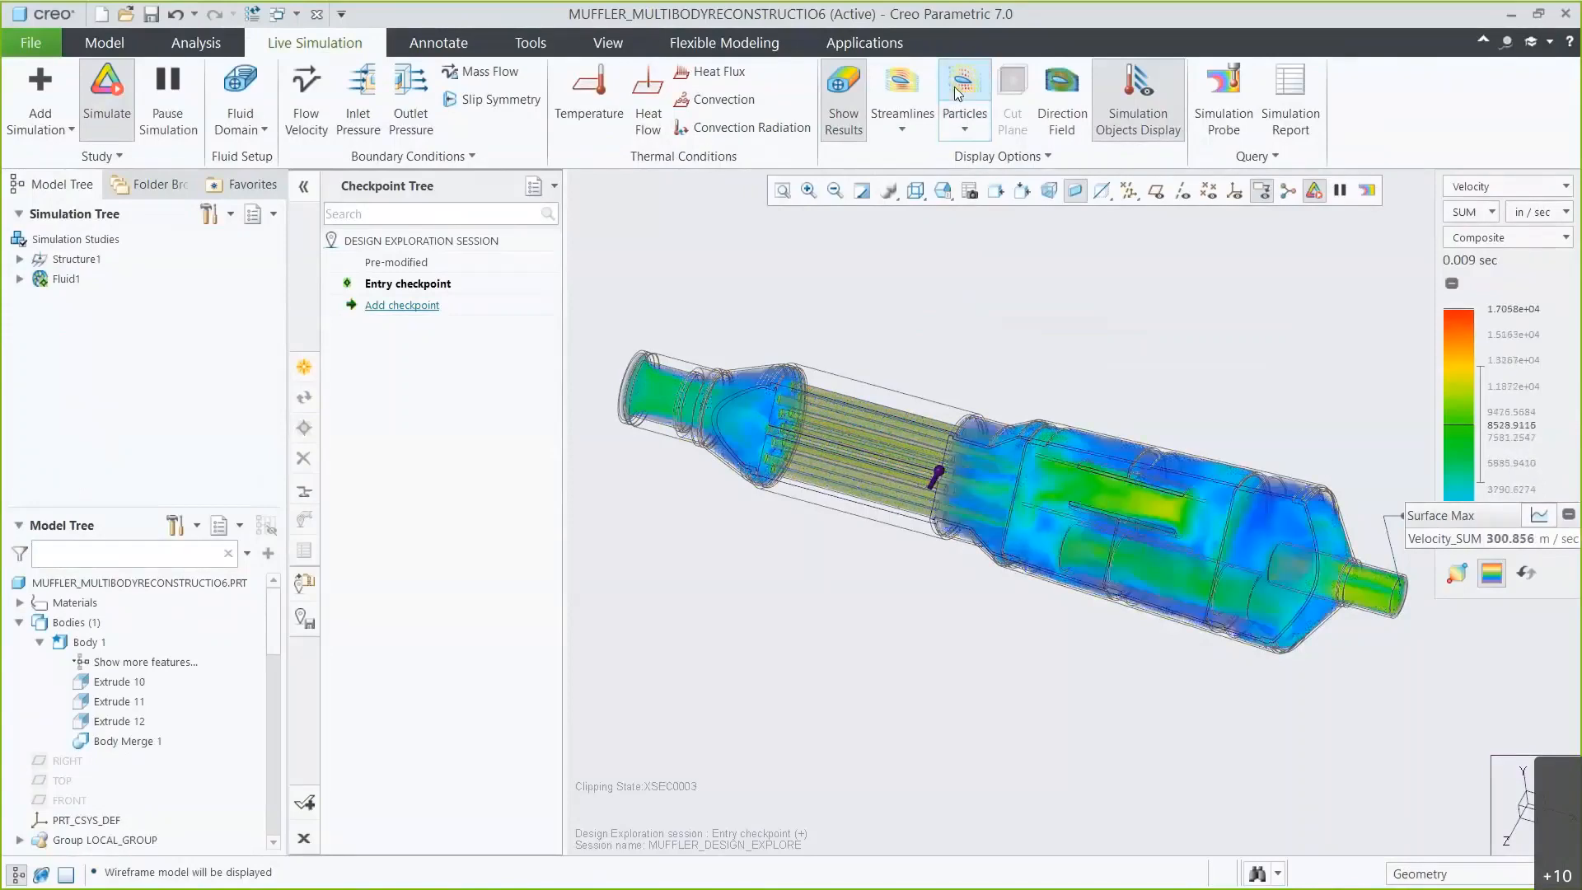
Move the probe label and open then close its velocity graph.
left_click_drag(1416, 507, 1048, 250)
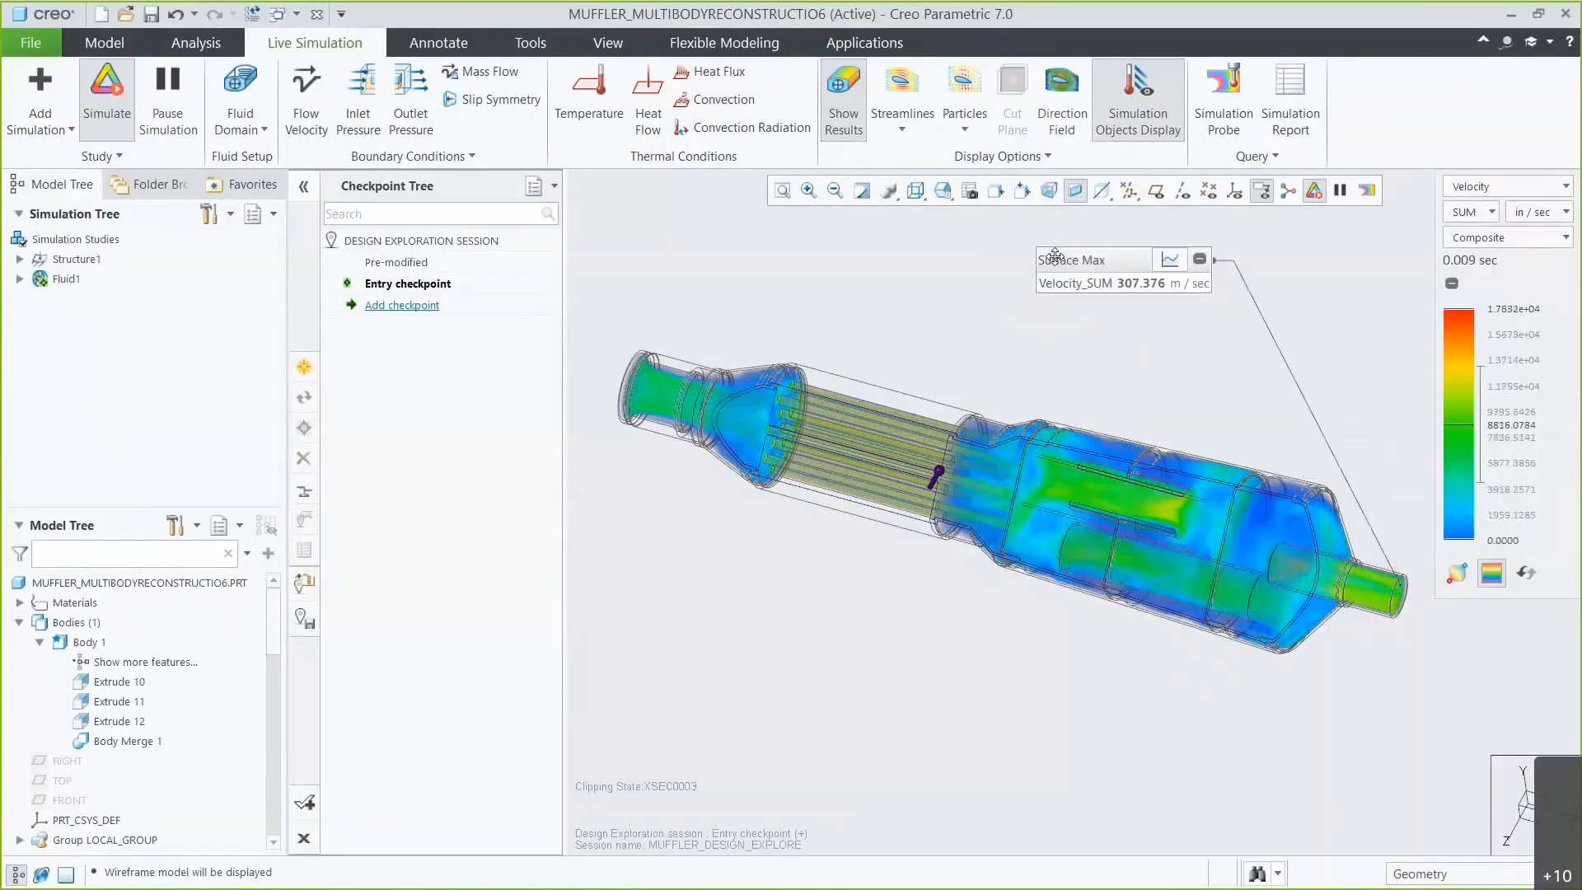
left_click(1168, 260)
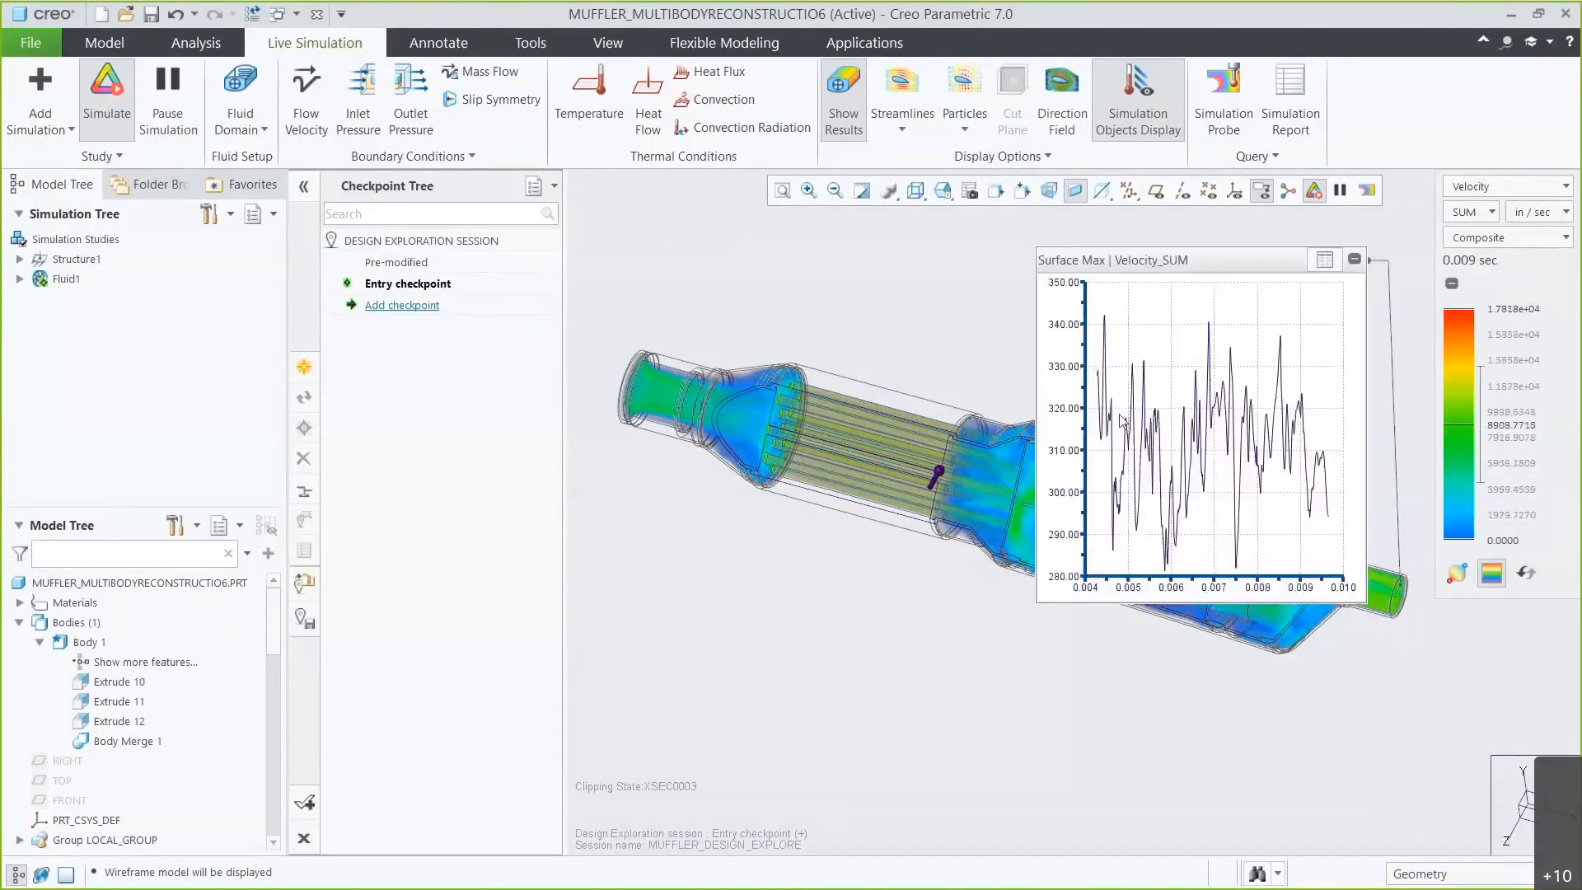
left_click(1324, 260)
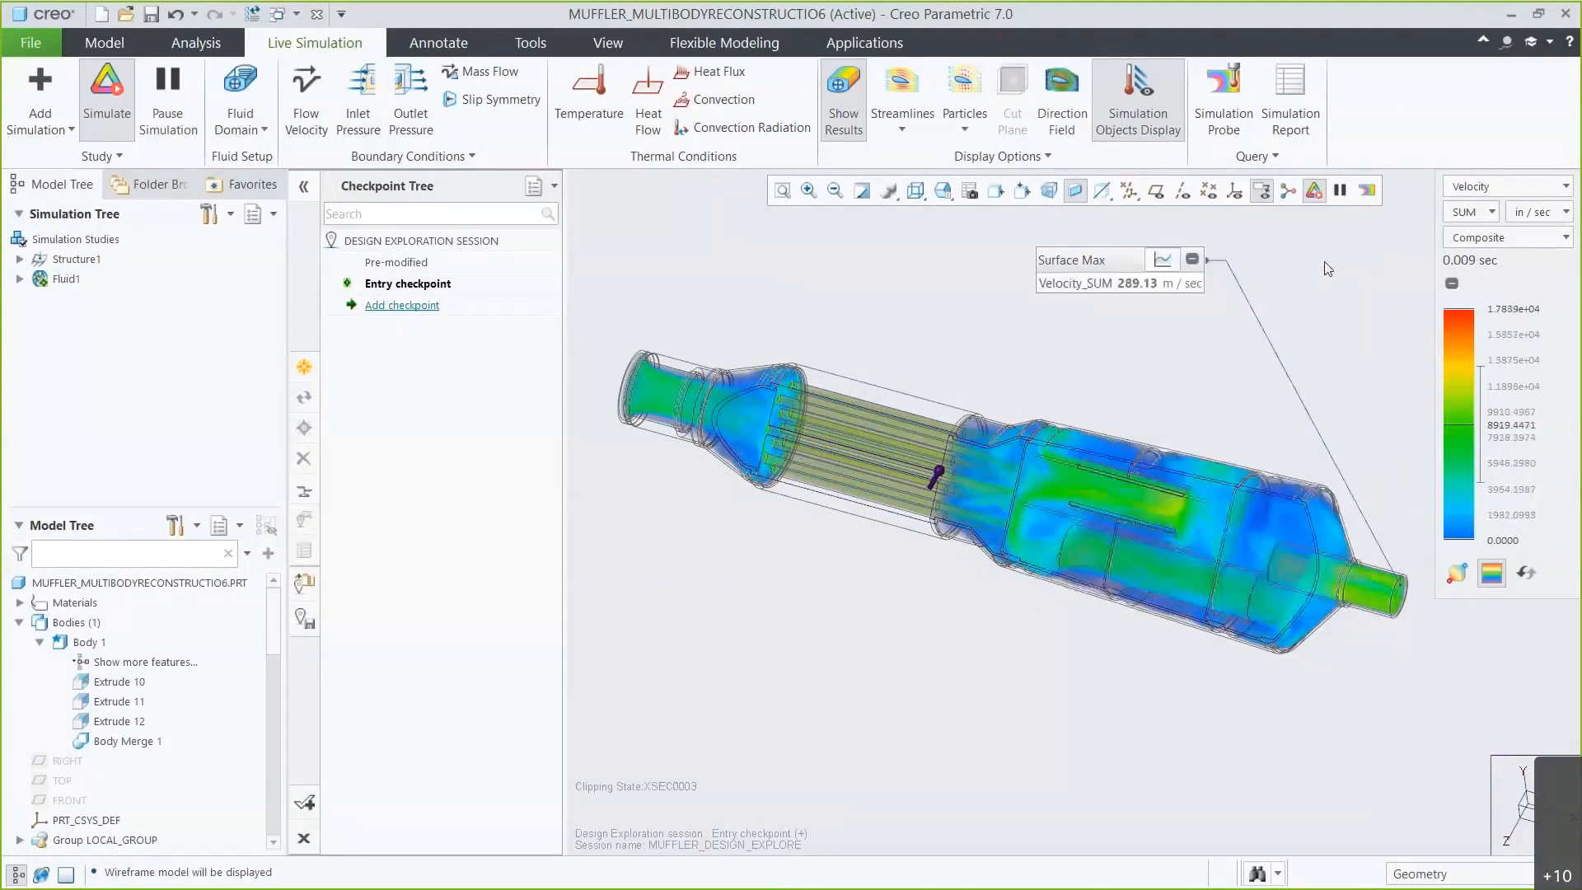
Switch the displayed result quantity to Pressure and back to Velocity.
left_click(1504, 186)
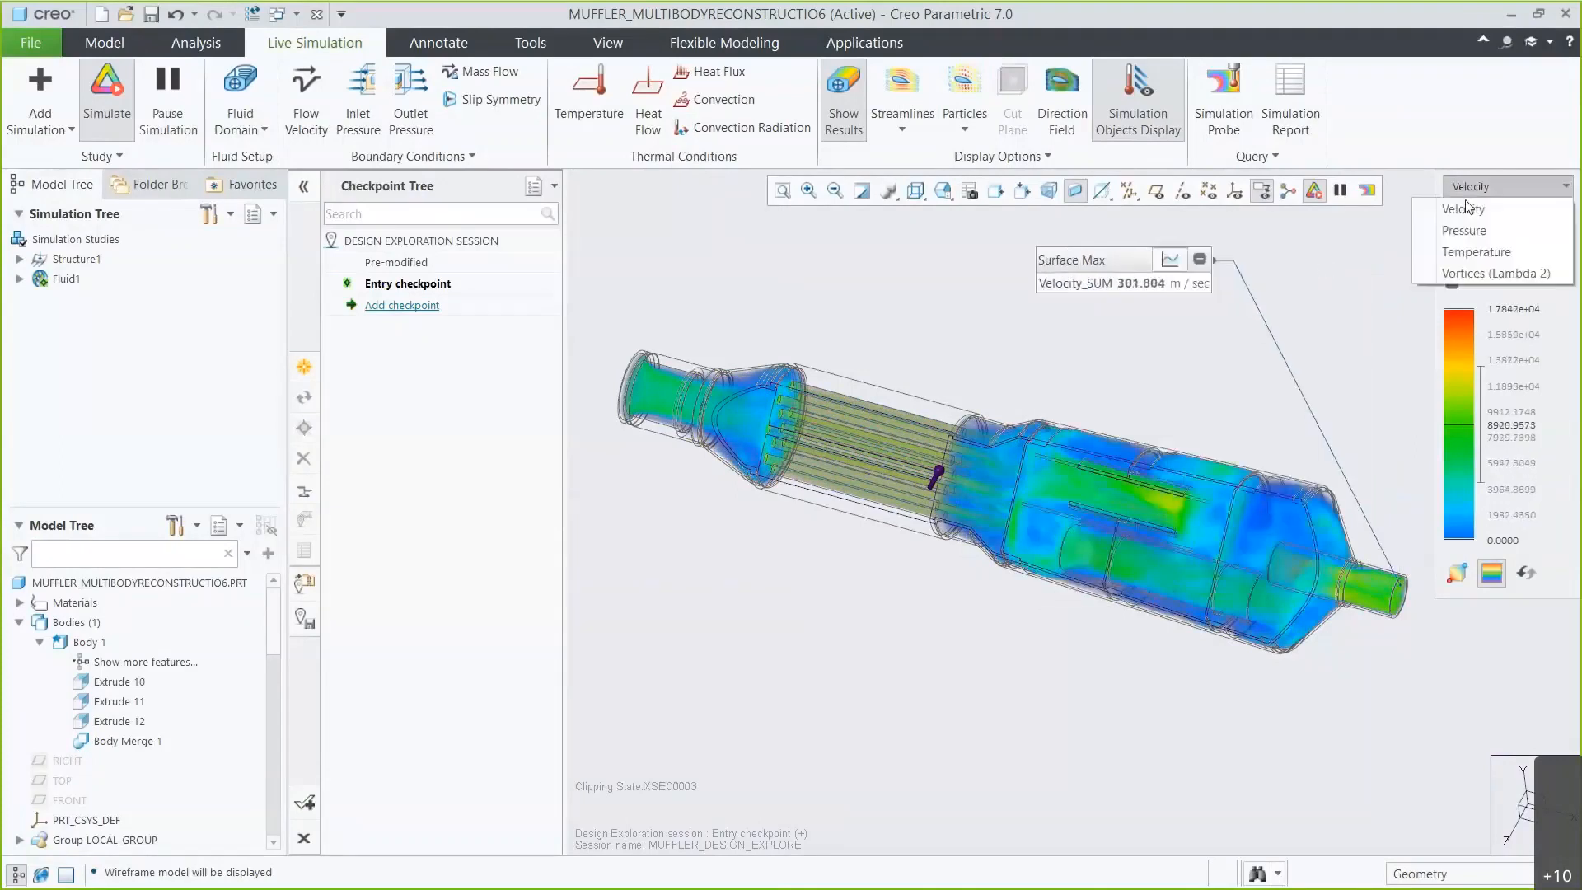
left_click(1466, 234)
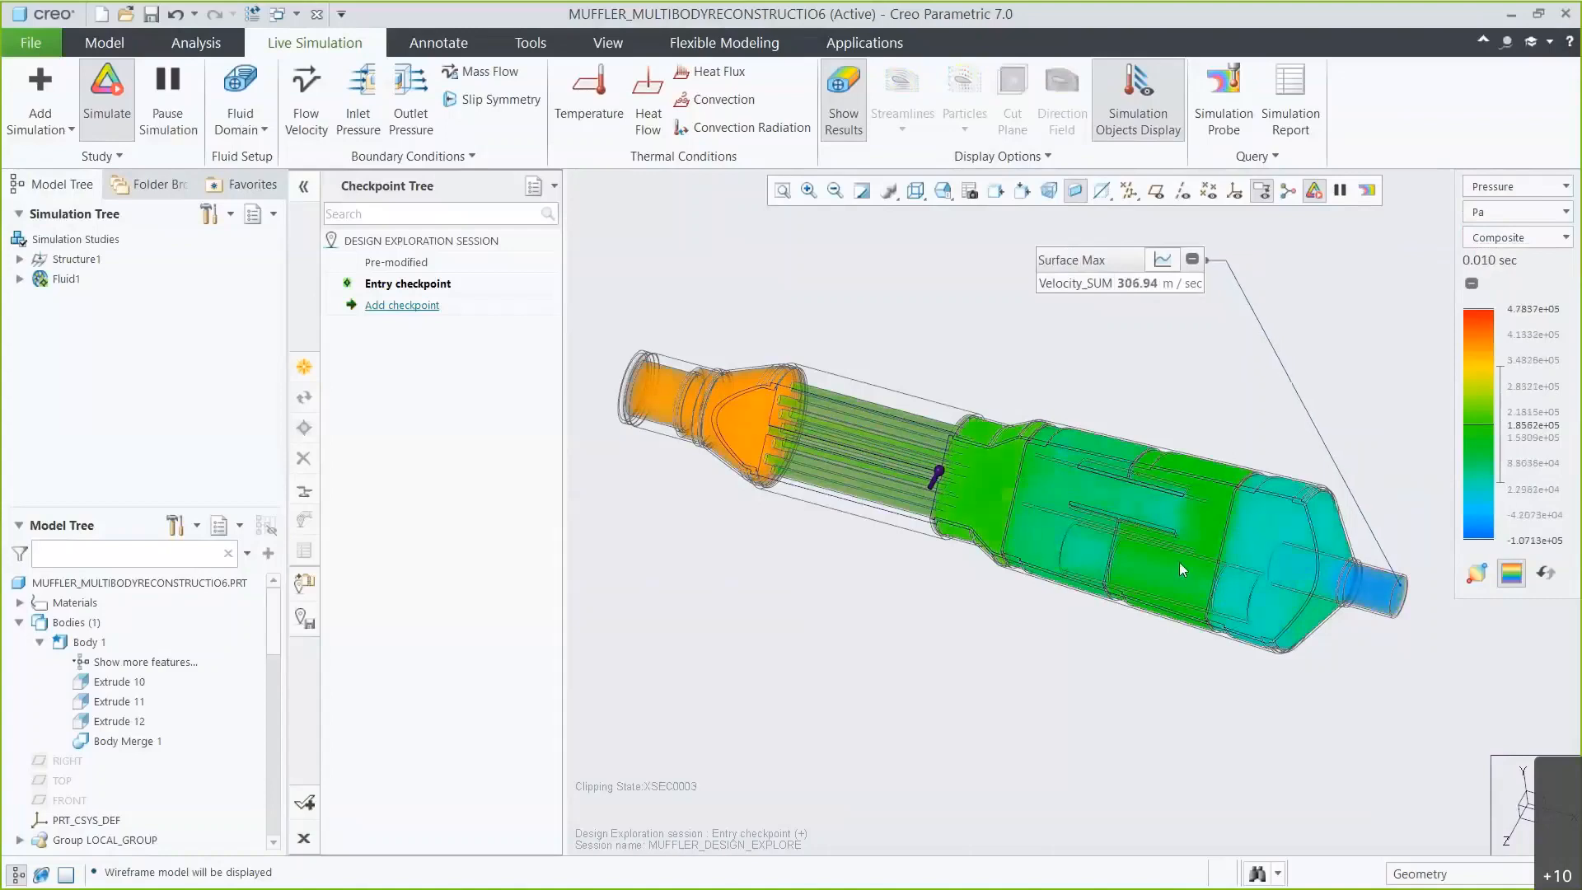
left_click(1481, 186)
left_click(1473, 210)
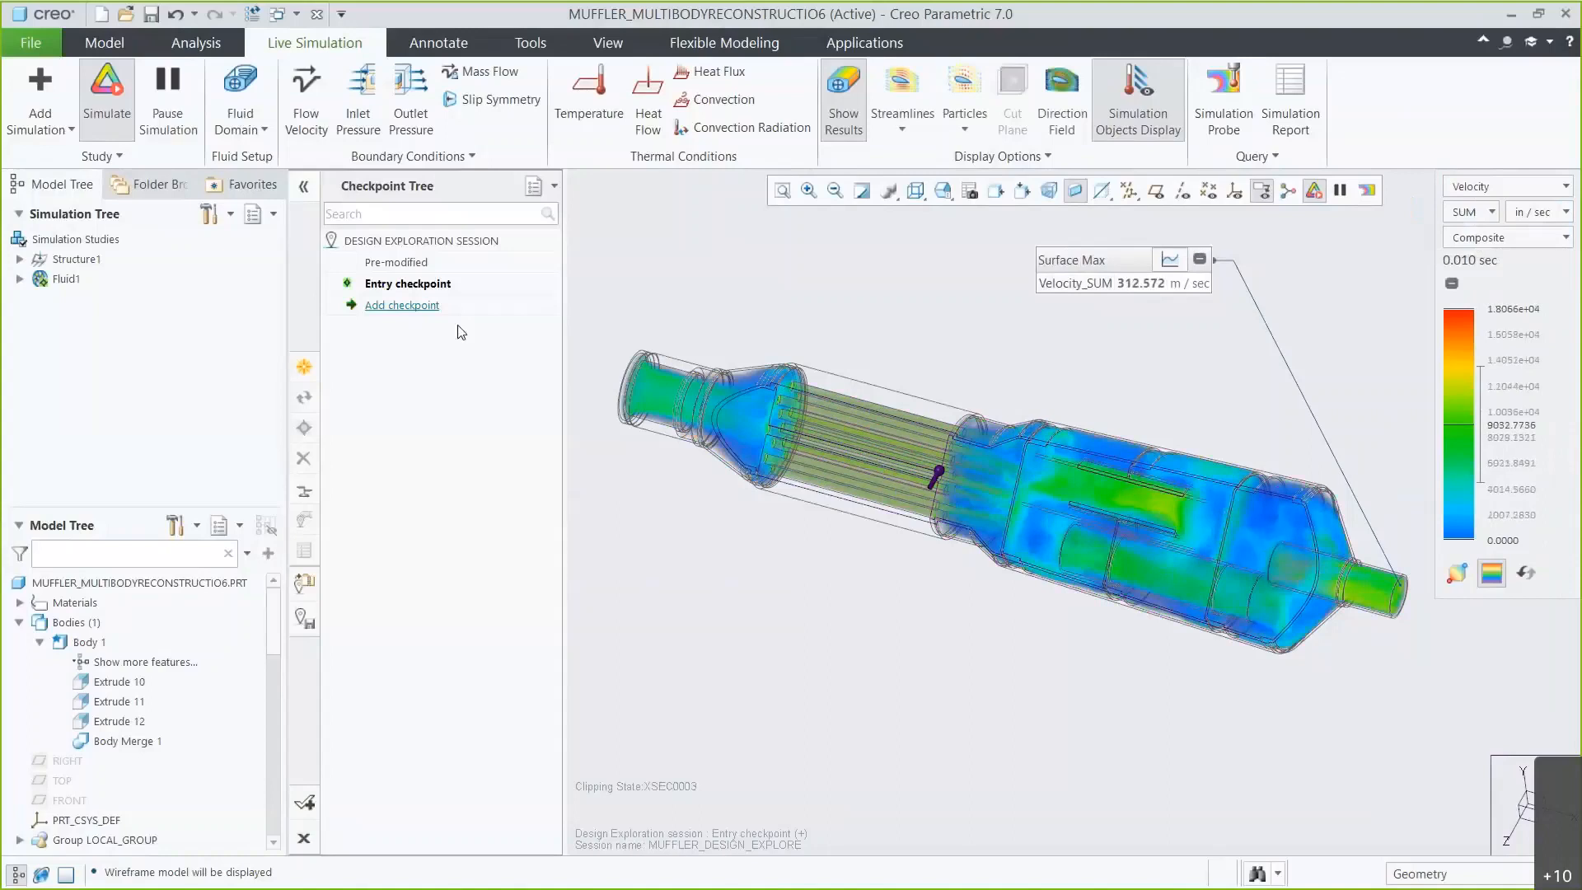
Add a design exploration checkpoint named Long_Pipe.
left_click(423, 307)
type("Long_Pipe")
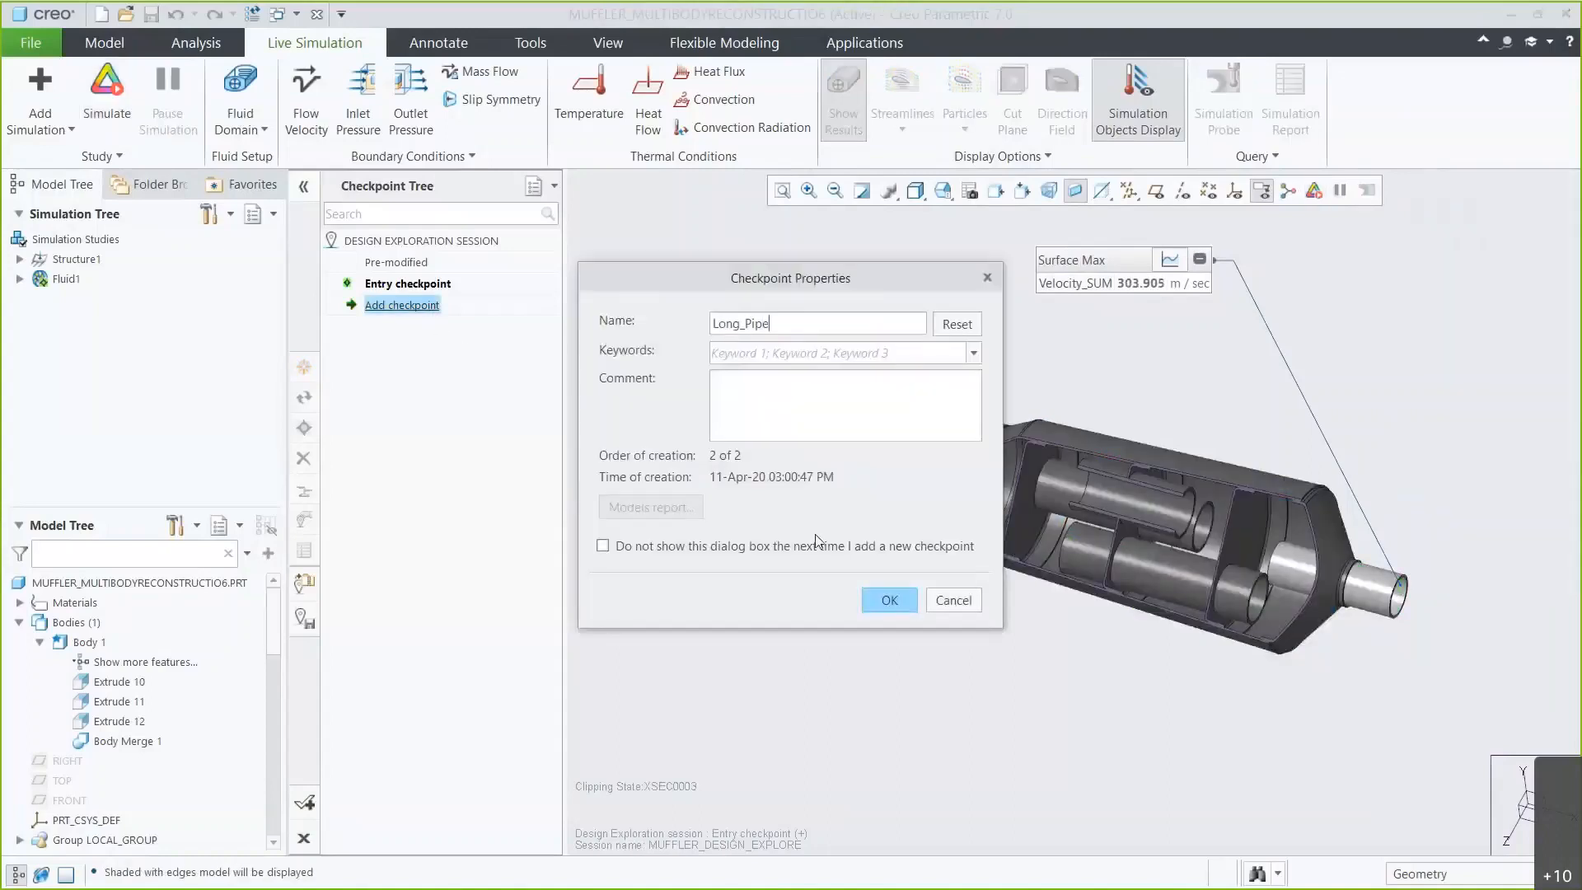
left_click(878, 602)
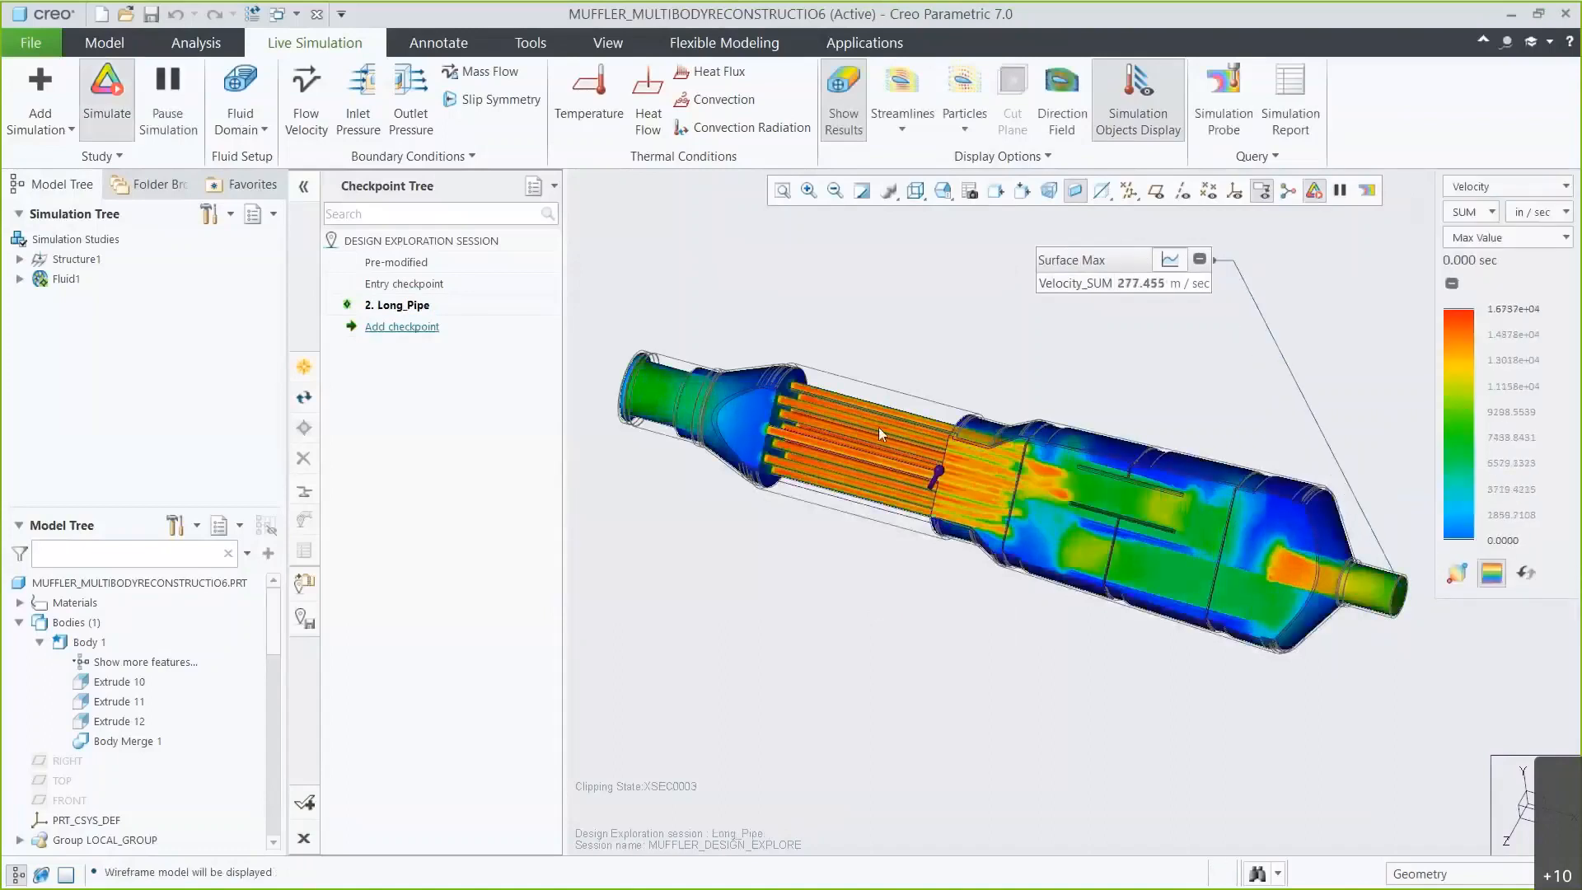
Switch the display to shaded with edges and select the Hole features in the model tree.
left_click(915, 190)
left_click(931, 238)
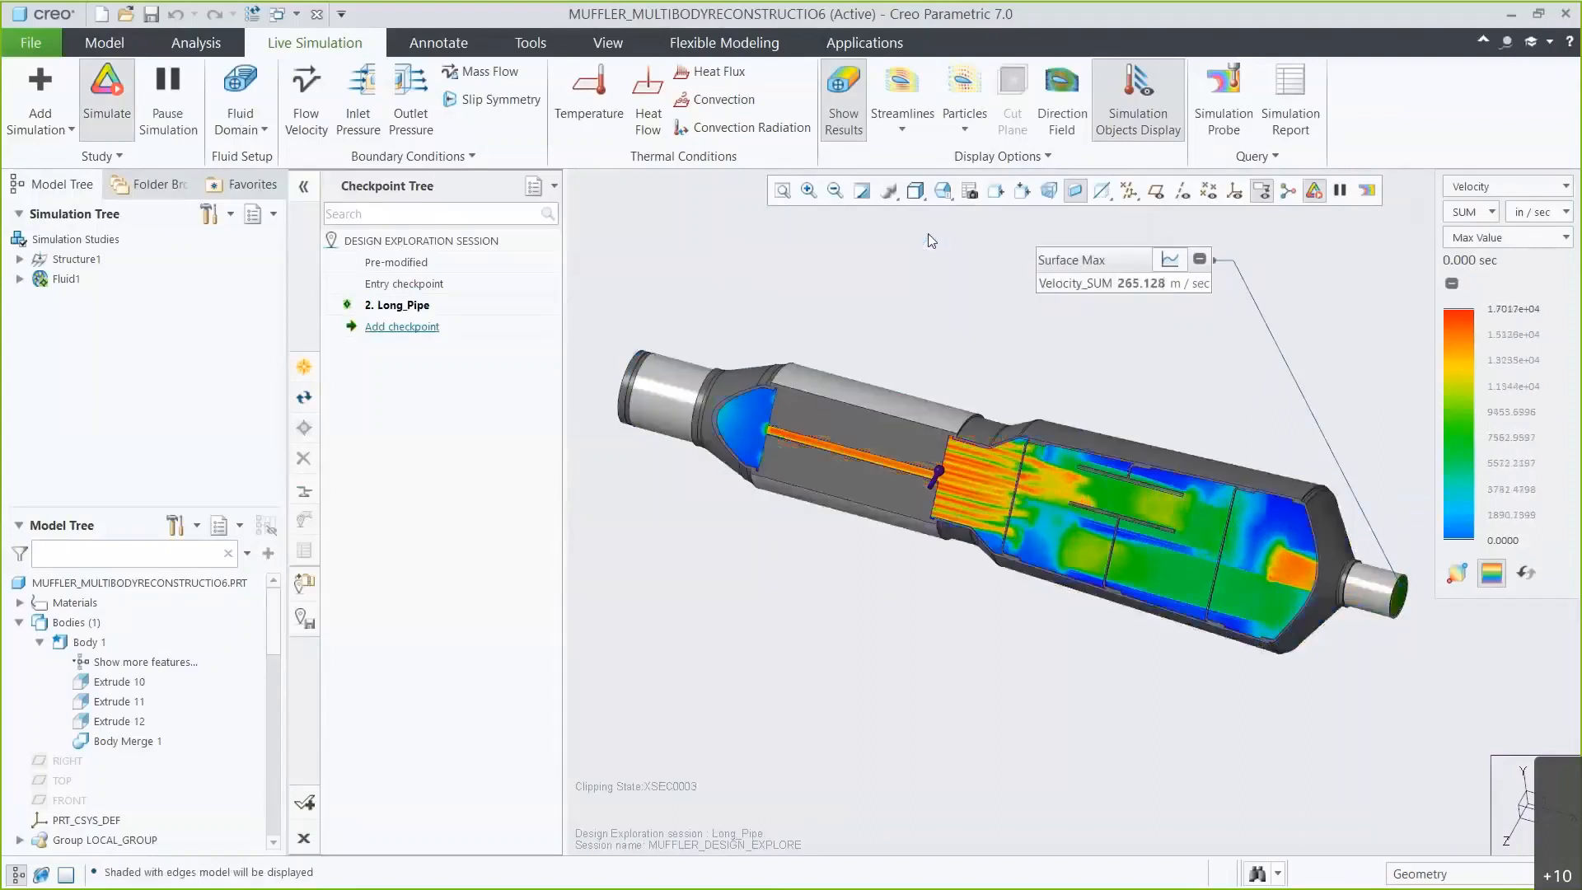
left_click_drag(270, 668, 264, 840)
left_click(81, 626)
left_click(83, 728, "shift")
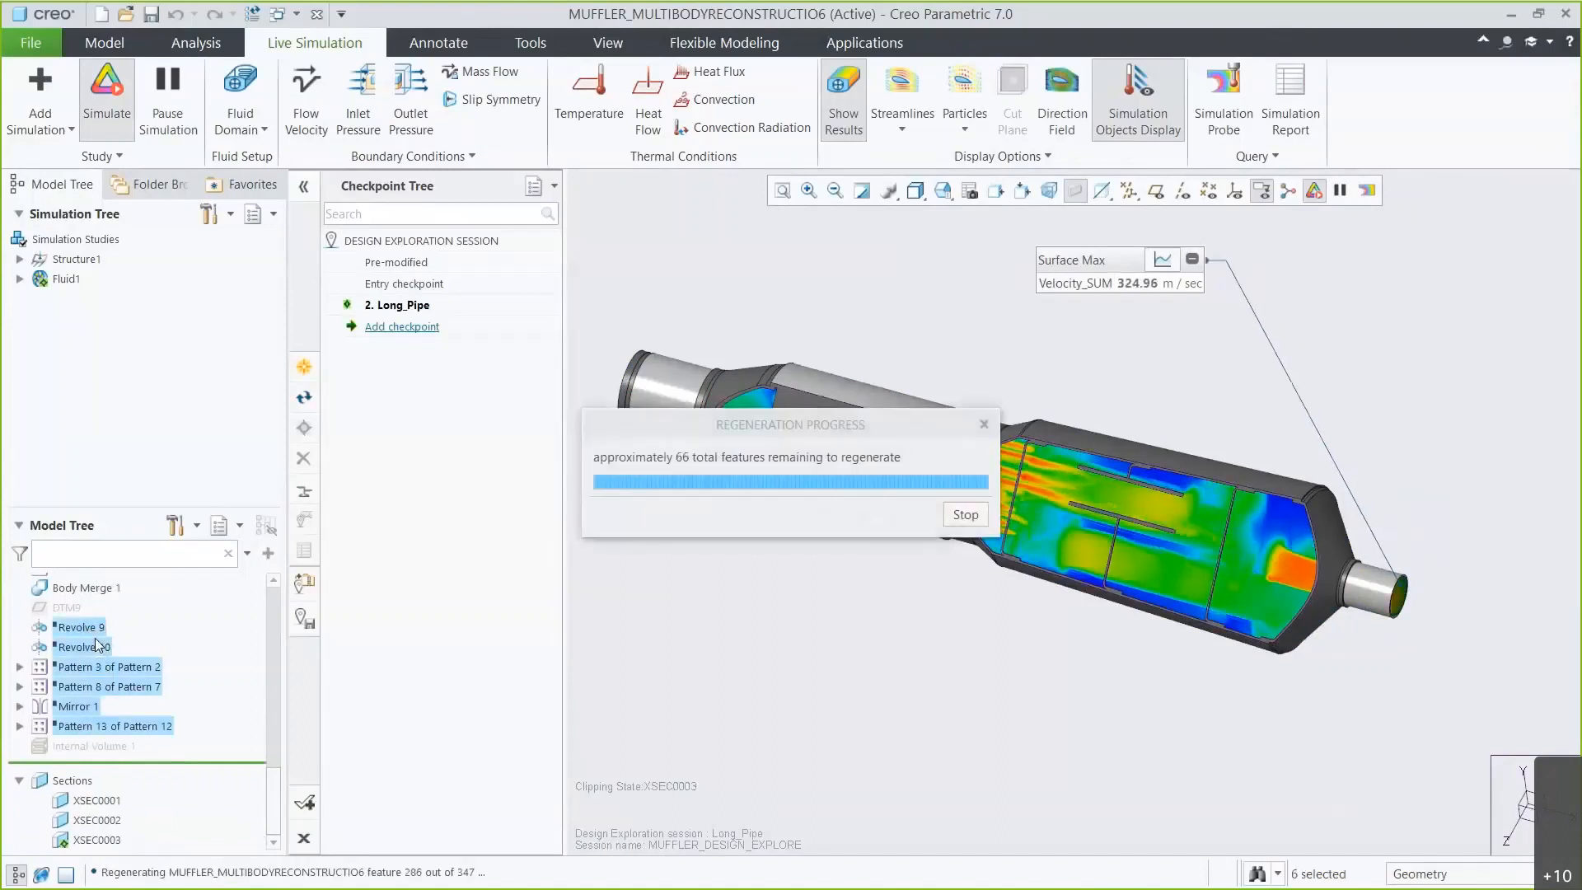
Toggle the simulation results off and back on, then switch the display to wireframe.
left_click(843, 107)
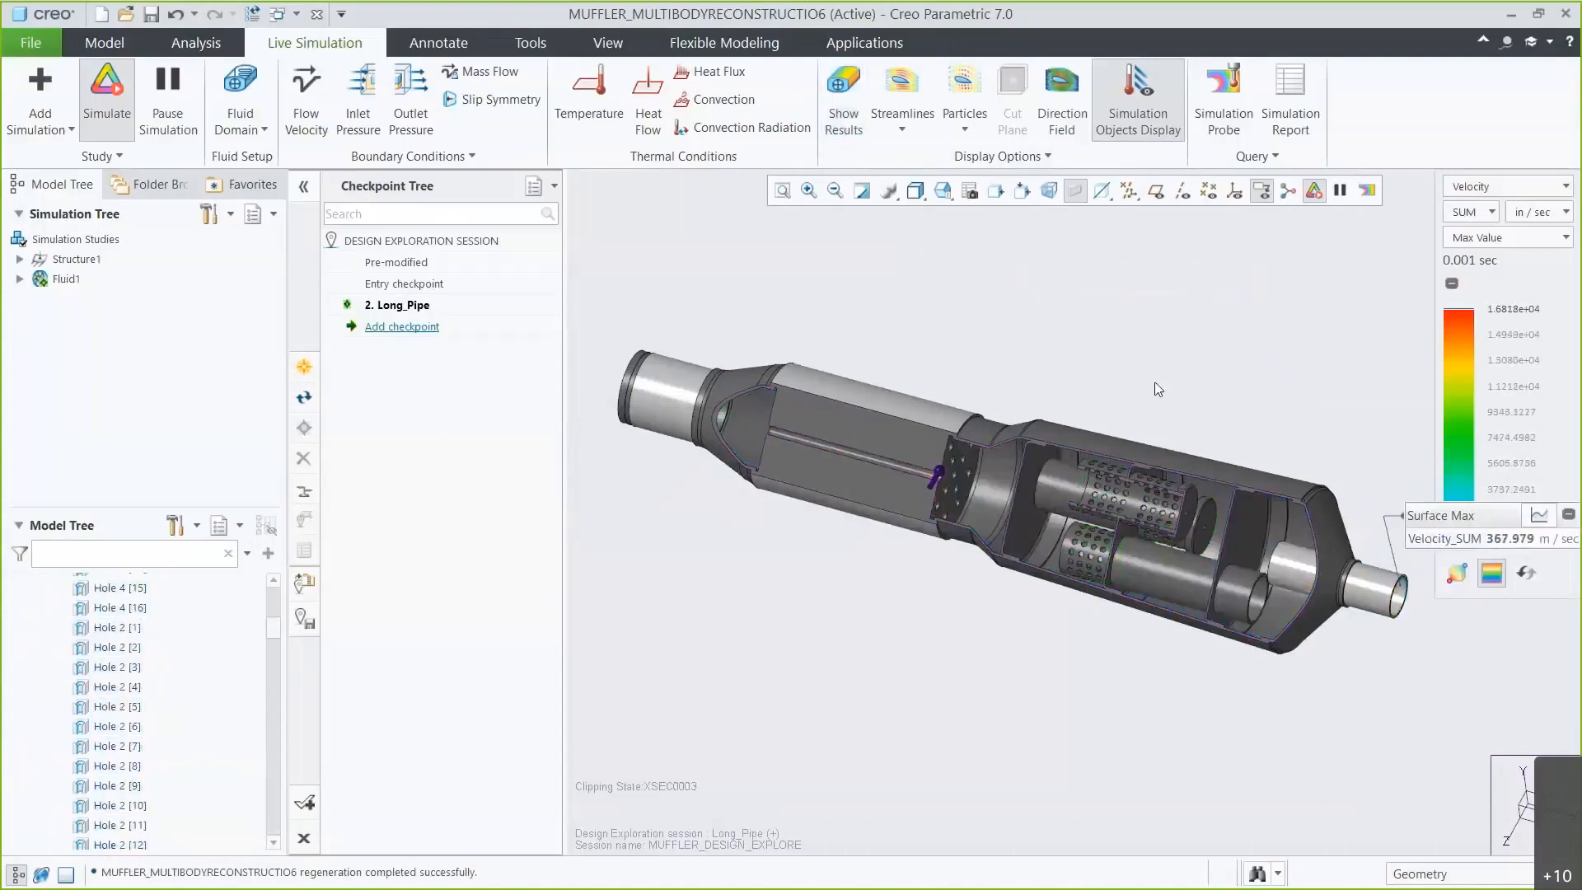
left_click(846, 120)
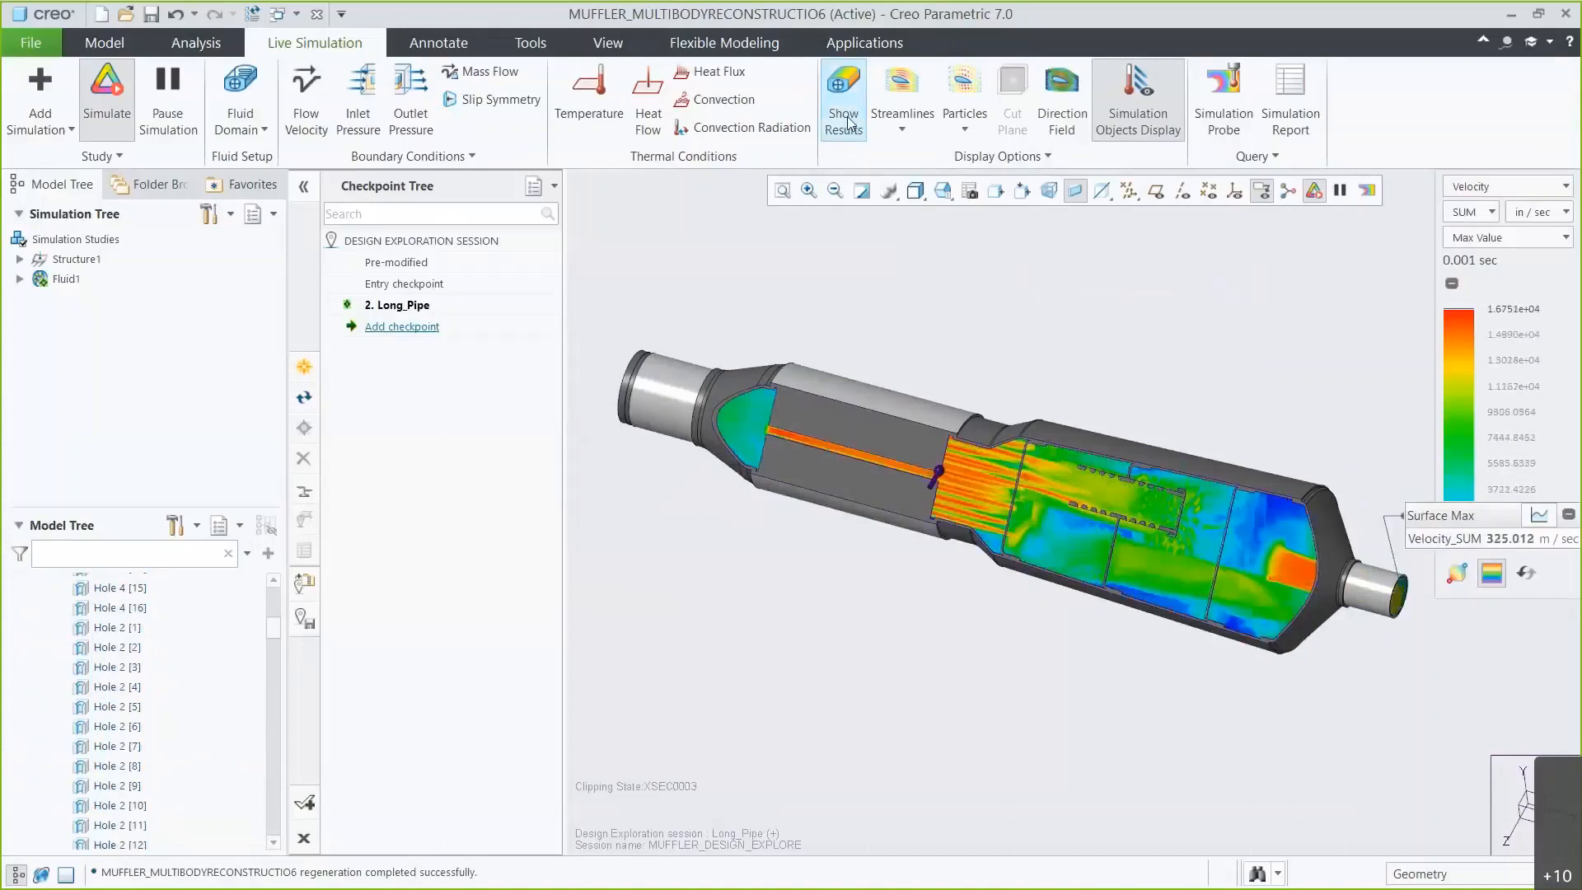
left_click(915, 190)
left_click(964, 323)
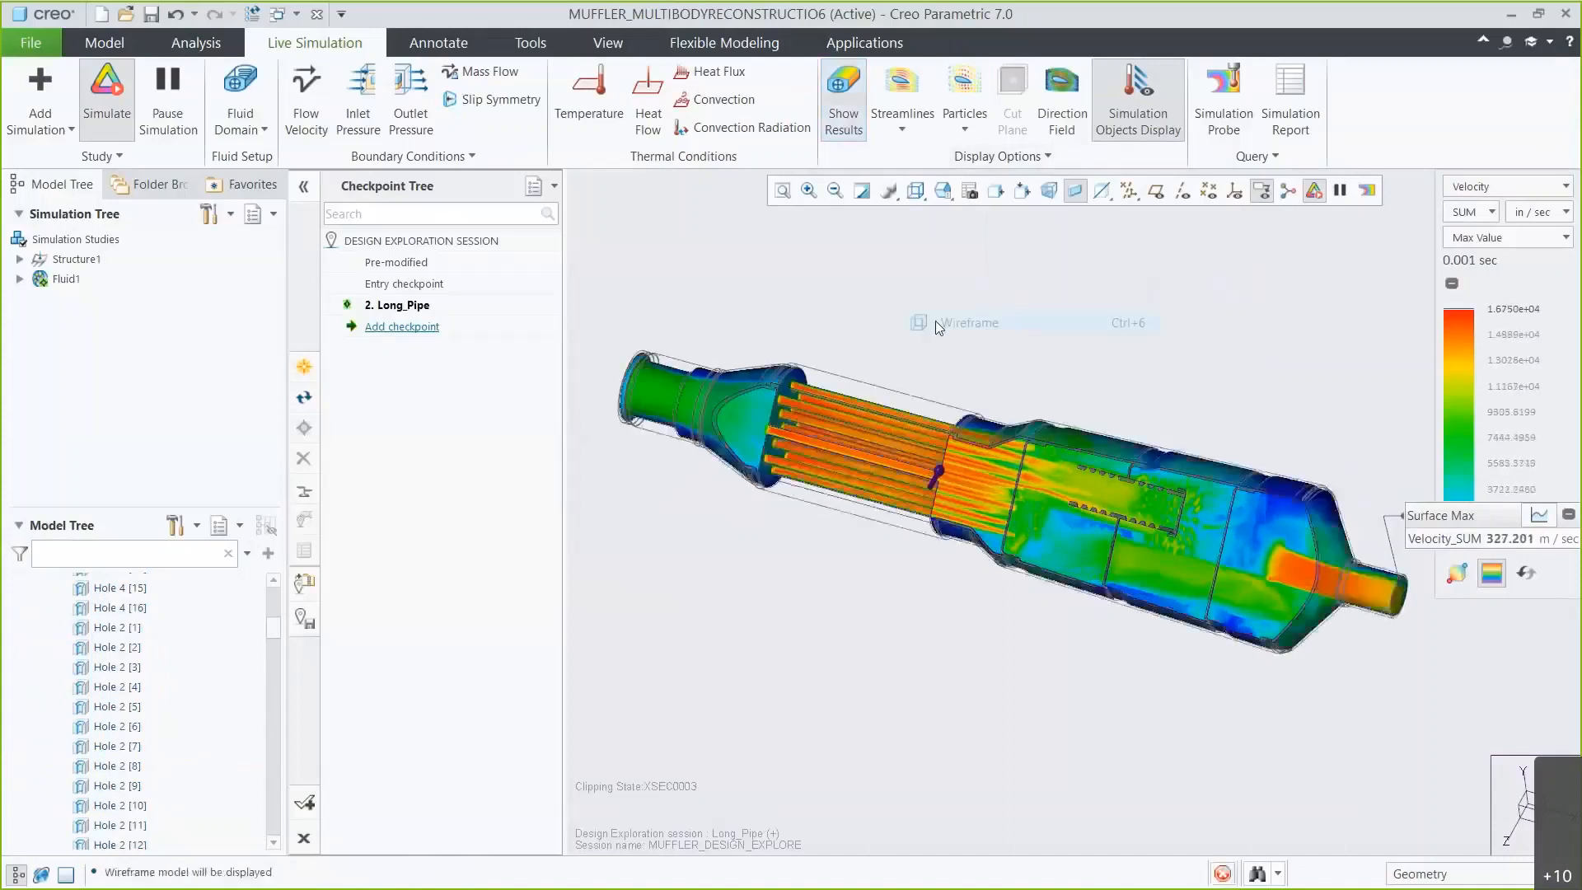
Reposition the probe's Surface Max label and briefly open its velocity graph before closing it.
left_click_drag(1422, 516, 1036, 259)
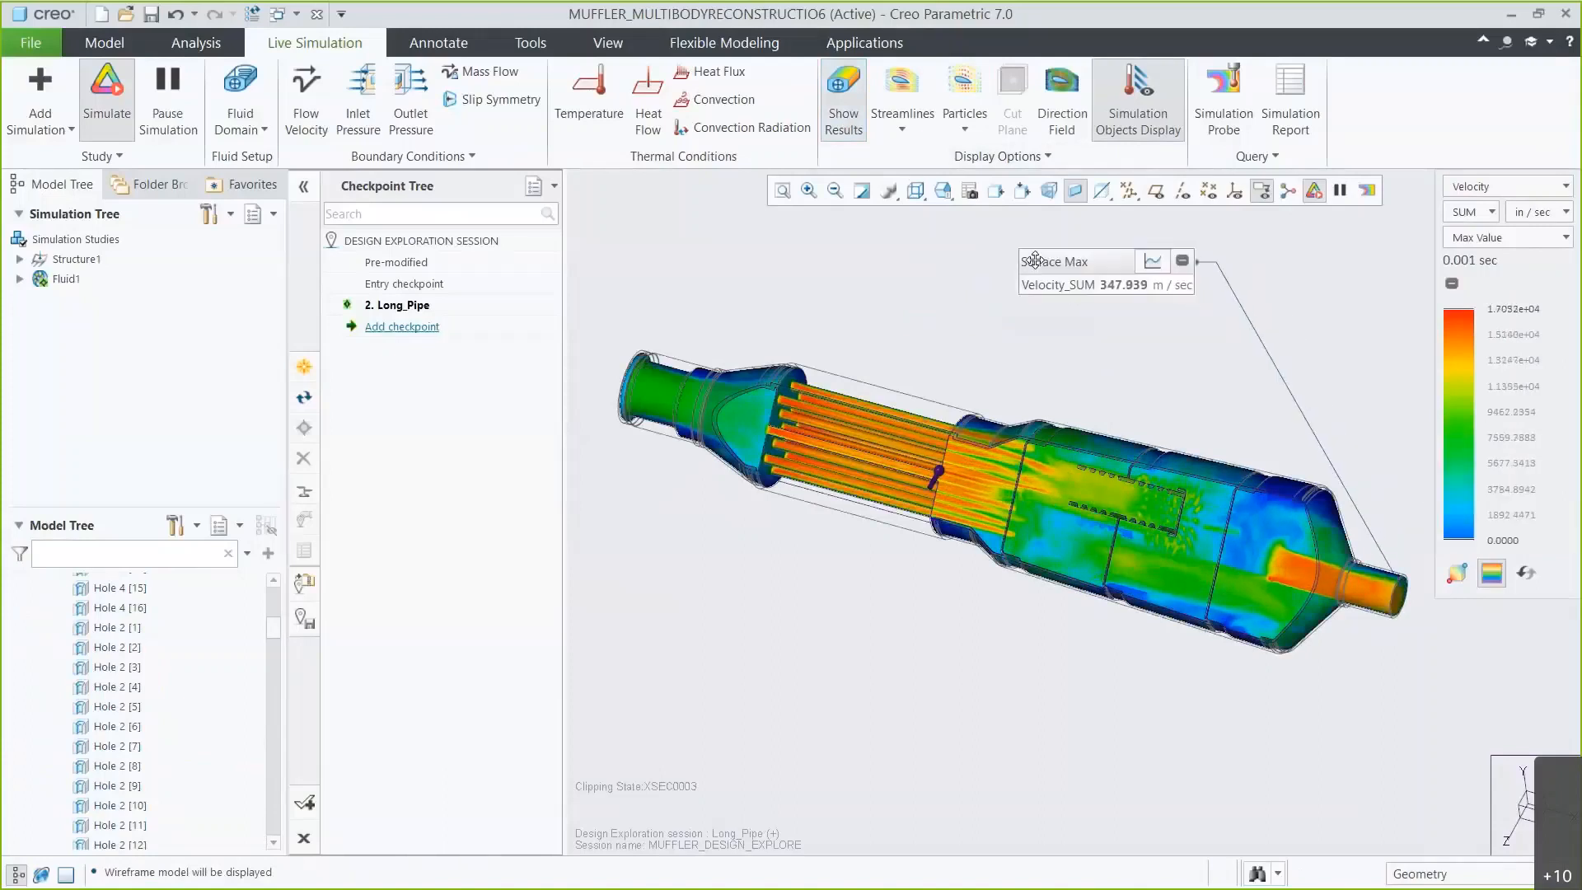
left_click(1152, 260)
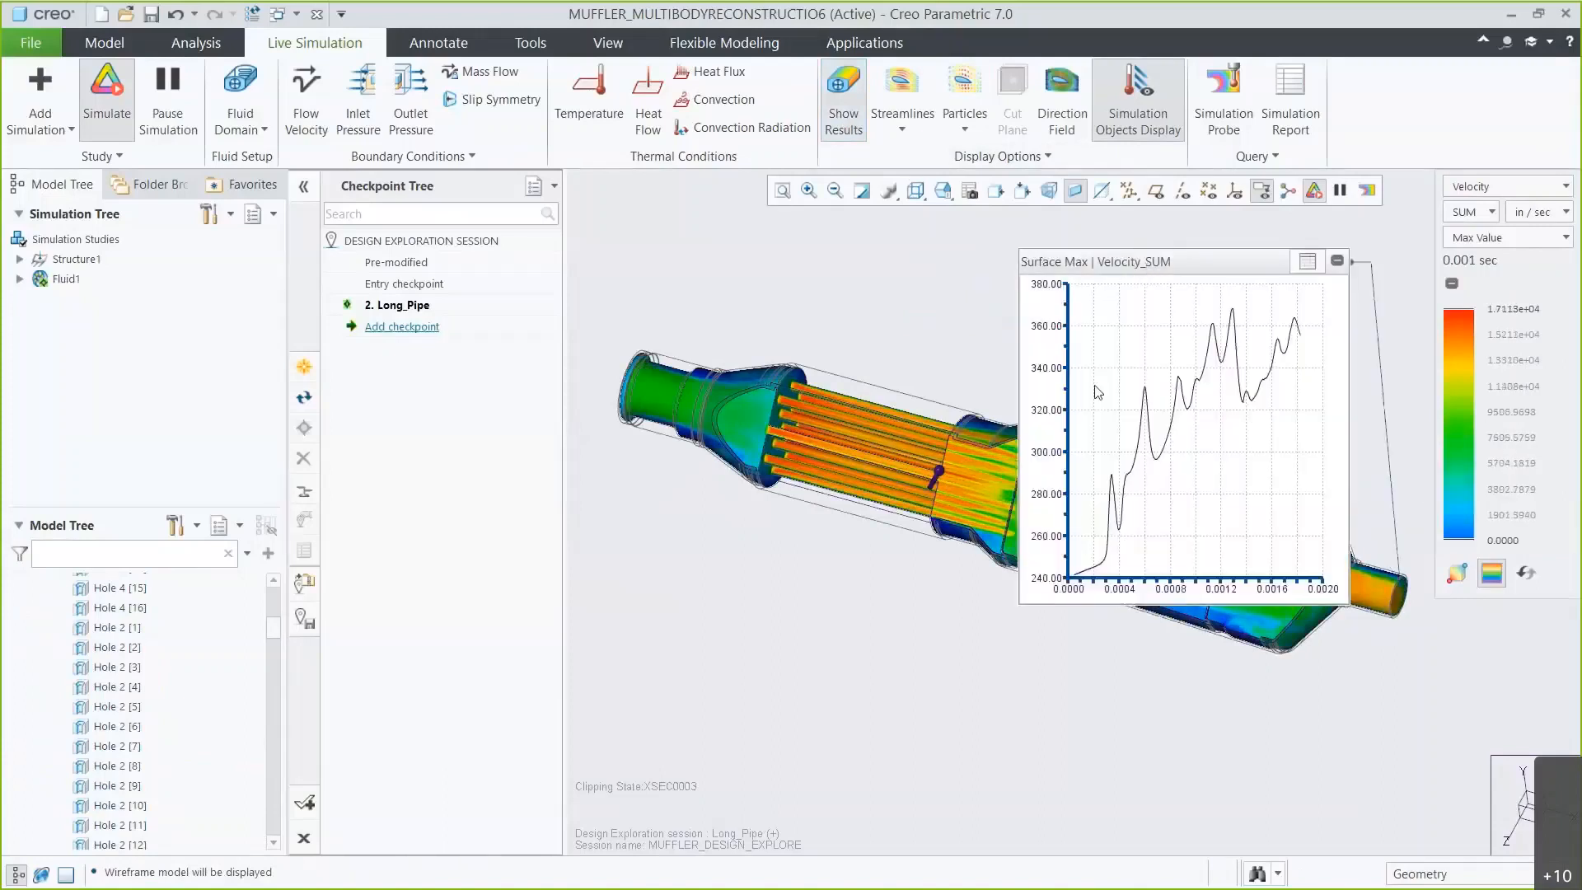
left_click(1307, 261)
Set the result display mode to Composite and switch the shown quantity to Pressure.
left_click(1456, 239)
left_click(1465, 280)
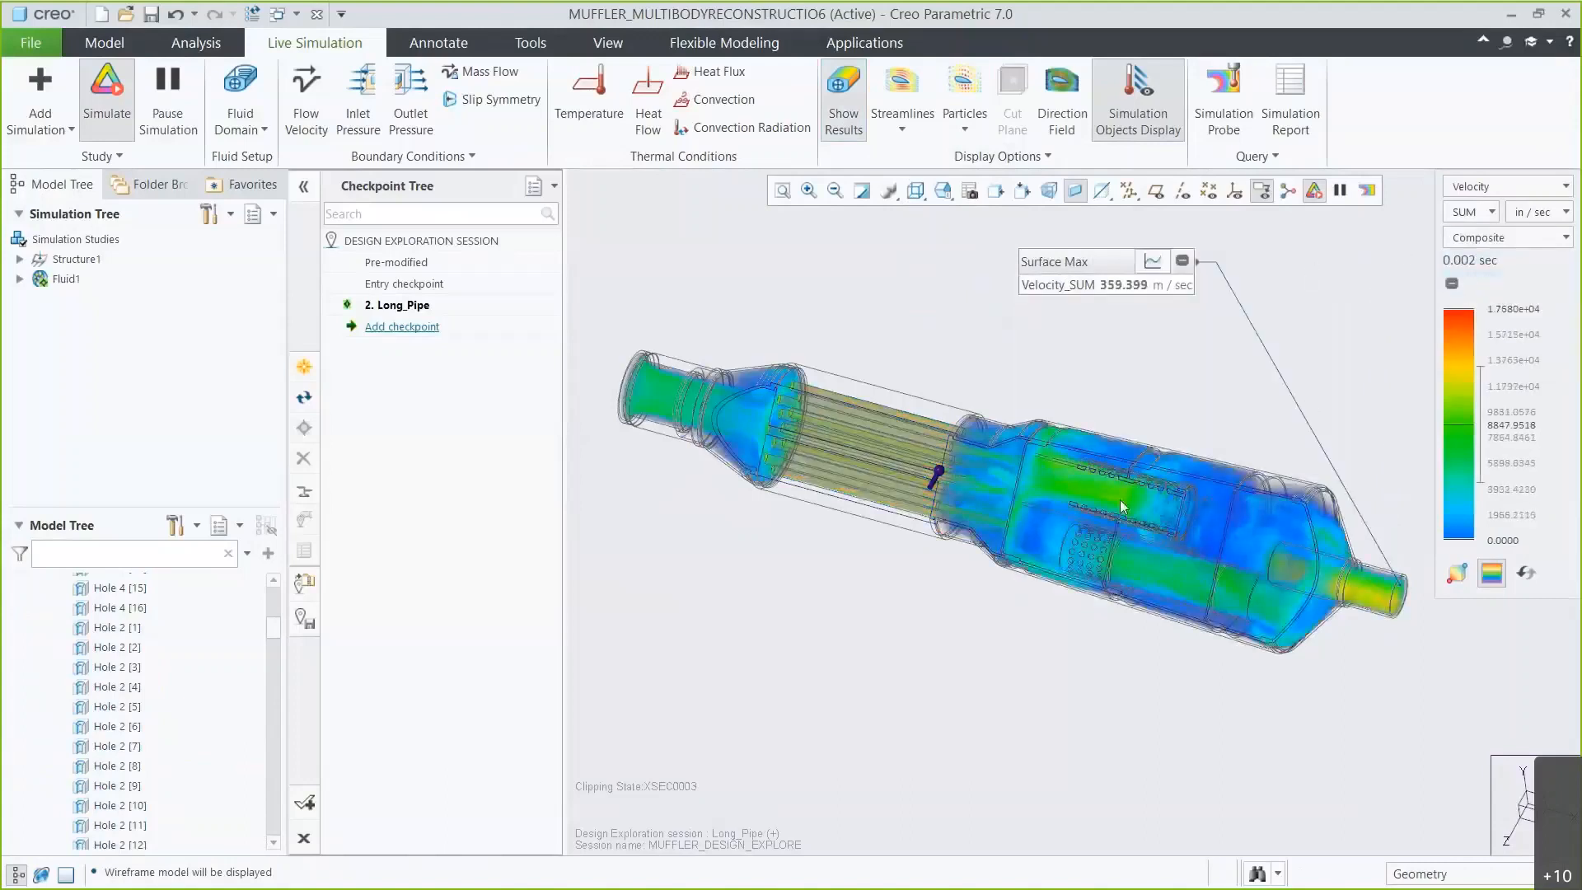
left_click(1483, 186)
left_click(1475, 228)
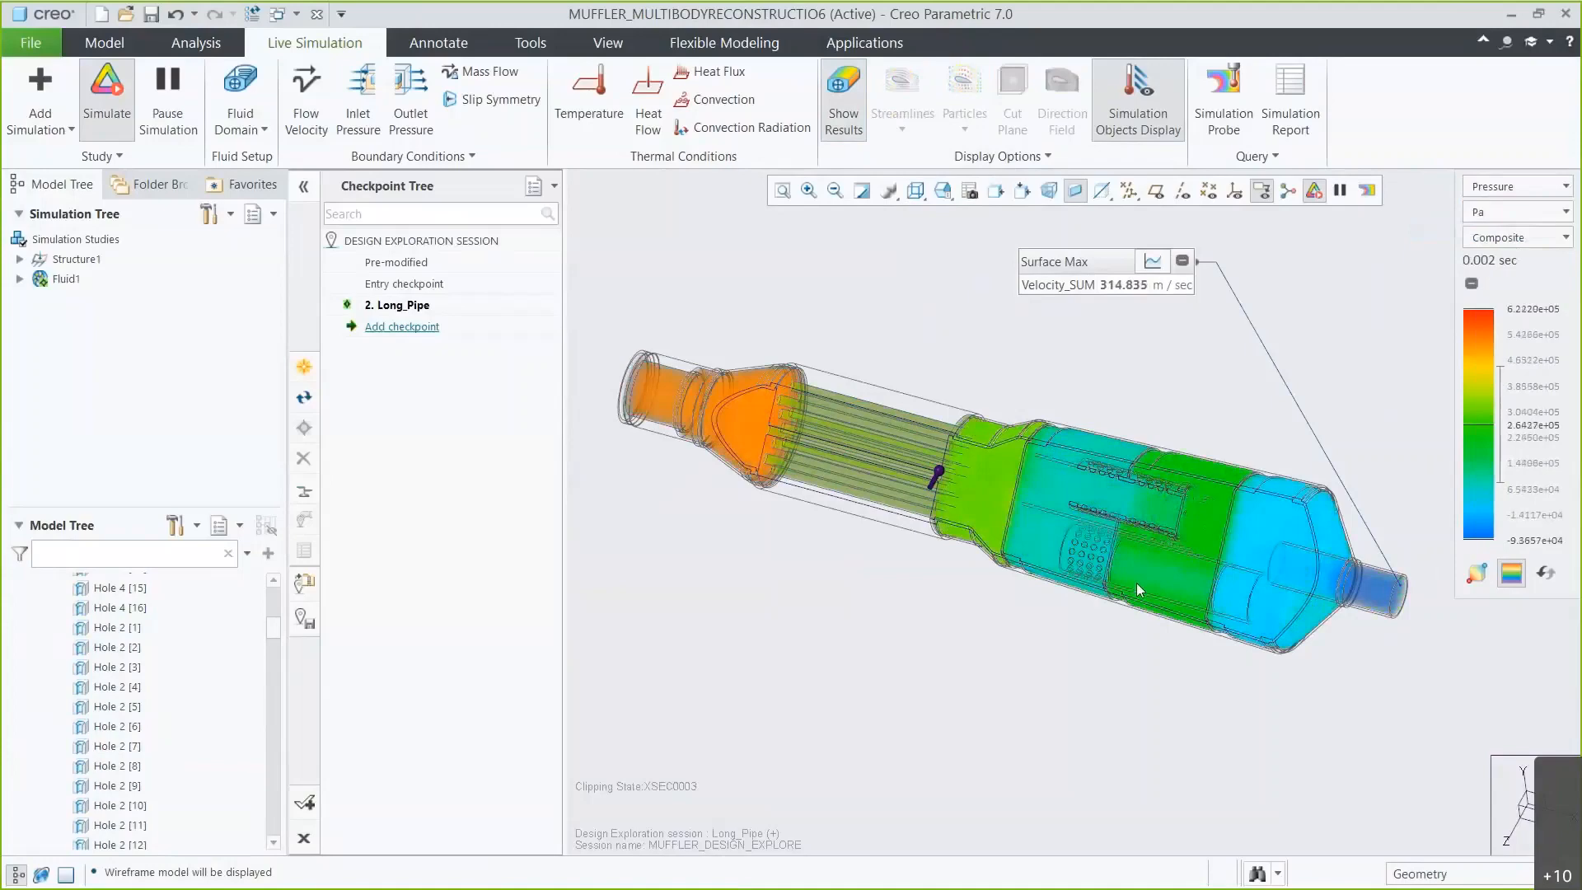
Switch the shown quantity back to Velocity and set the display mode to Max Value.
left_click(1483, 186)
left_click(1476, 208)
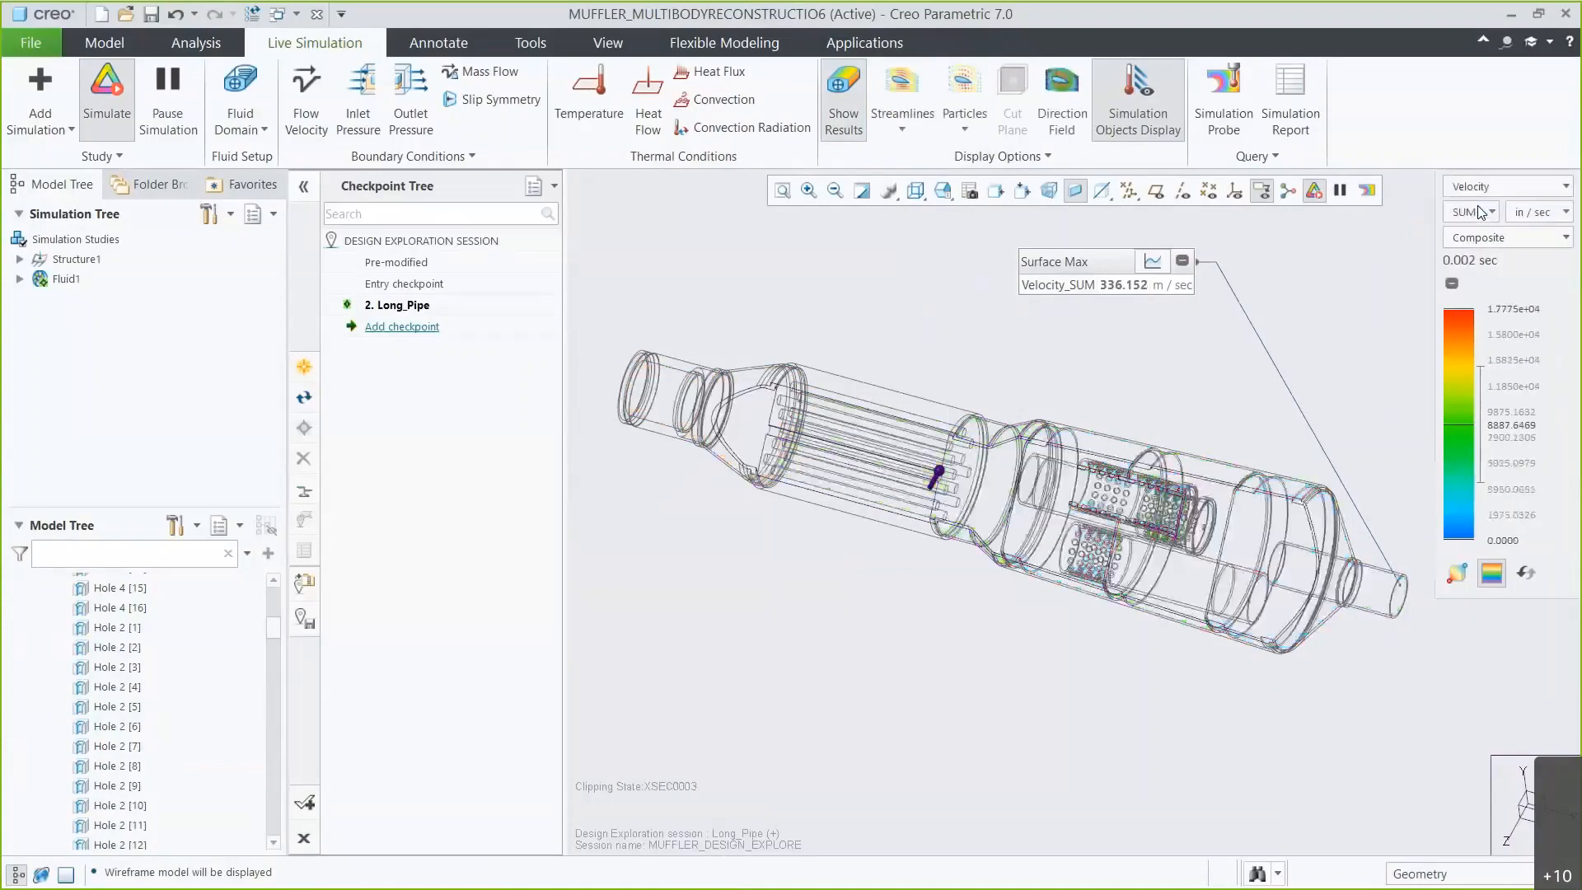
left_click(1509, 236)
left_click(1494, 346)
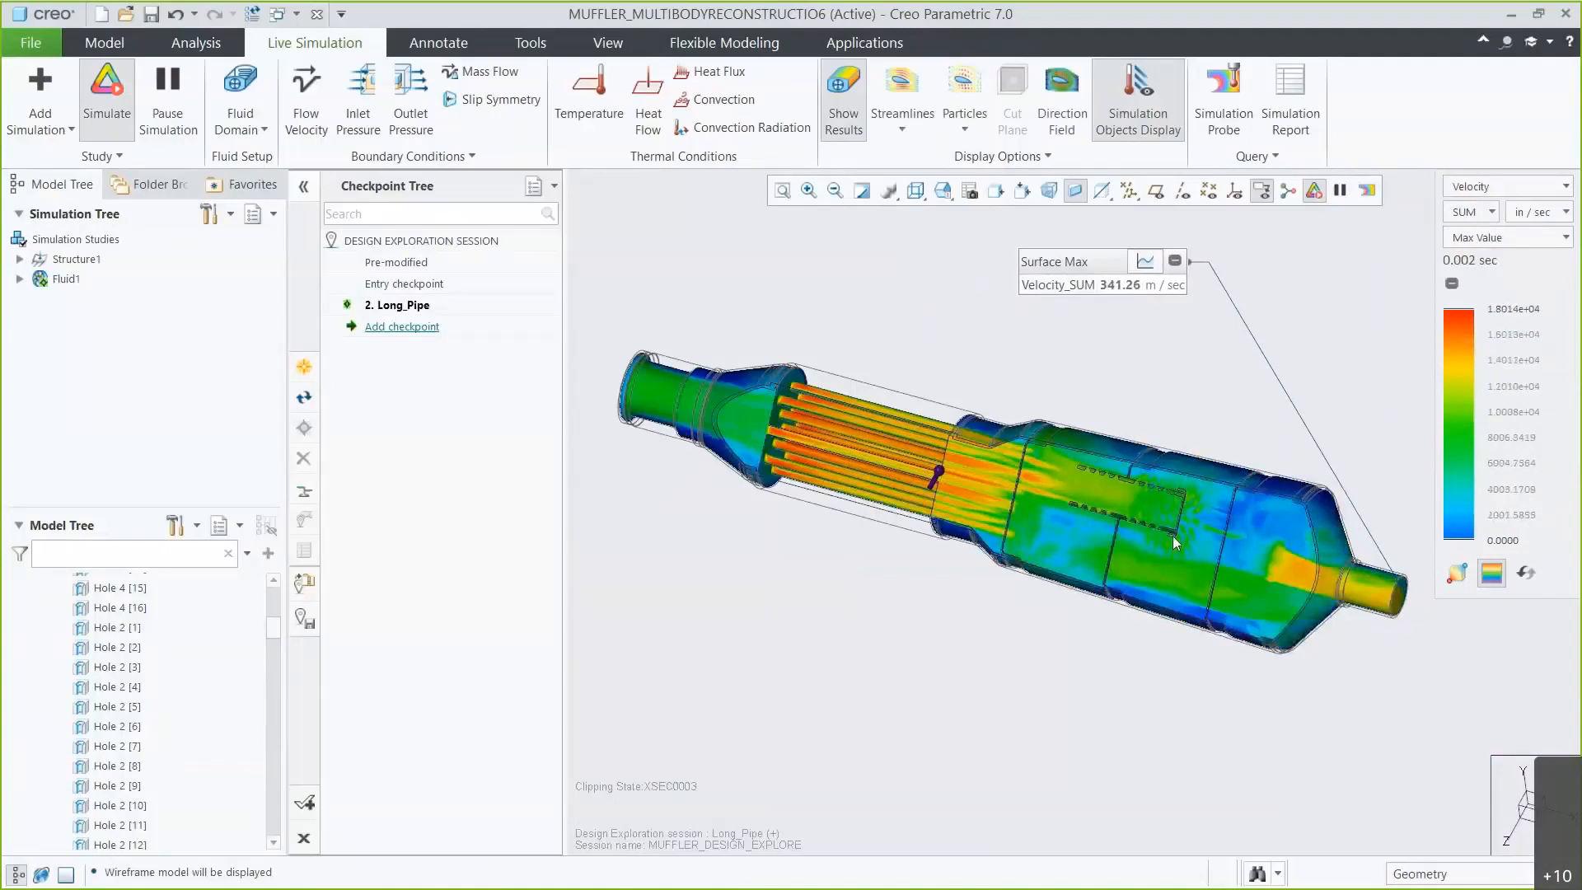
Activate the XSEC0001 cross-section and orient the view to the saved 05_SECTION view.
scroll(1173, 535, "up", 5)
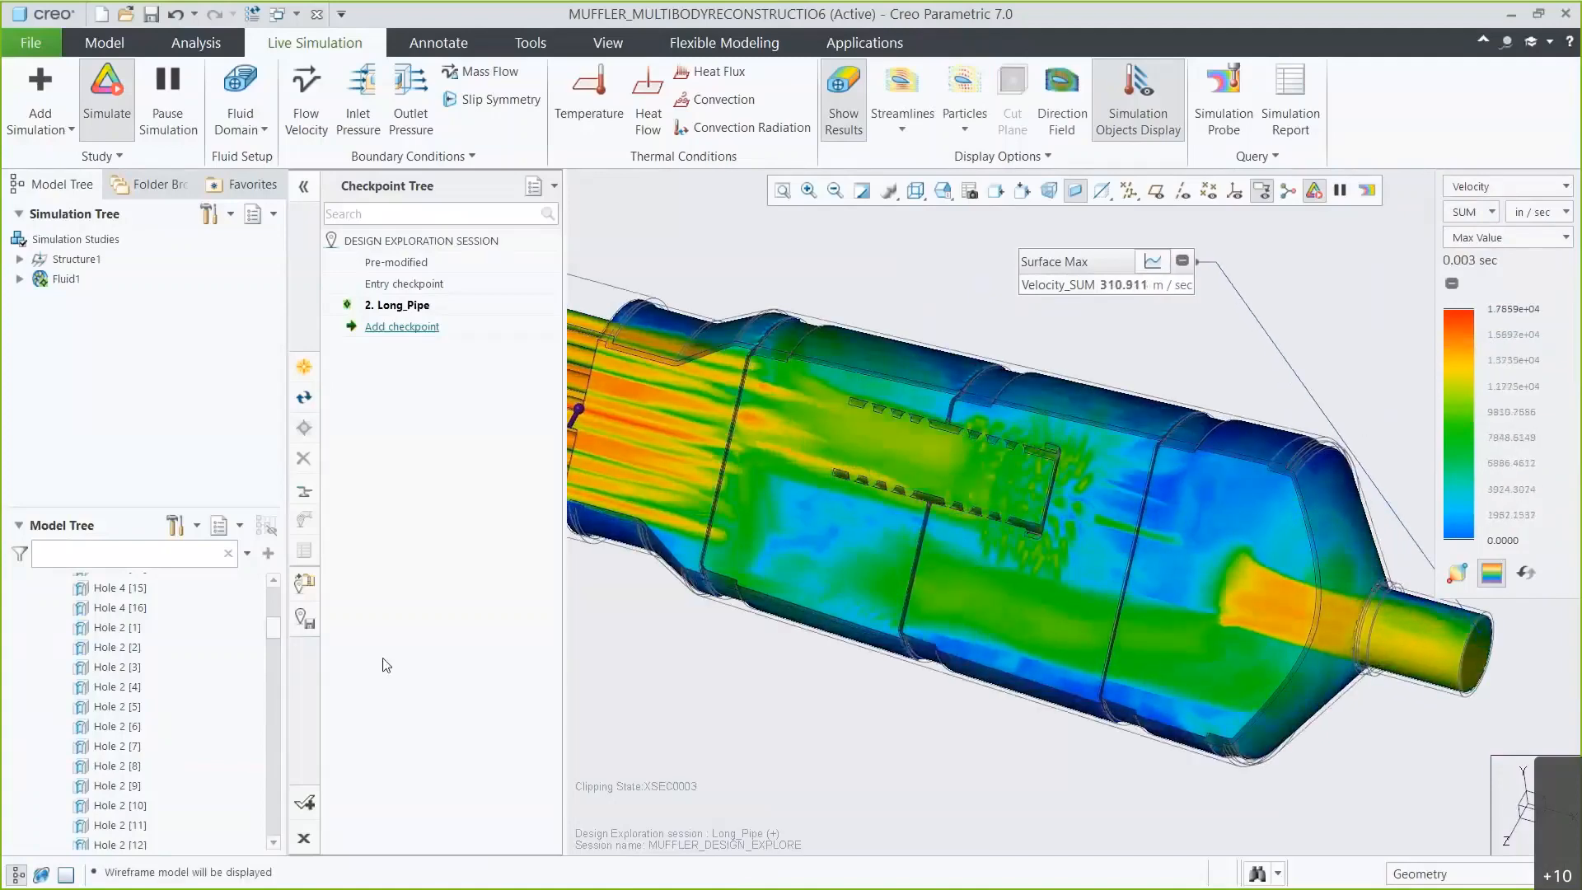
left_click_drag(275, 632, 263, 844)
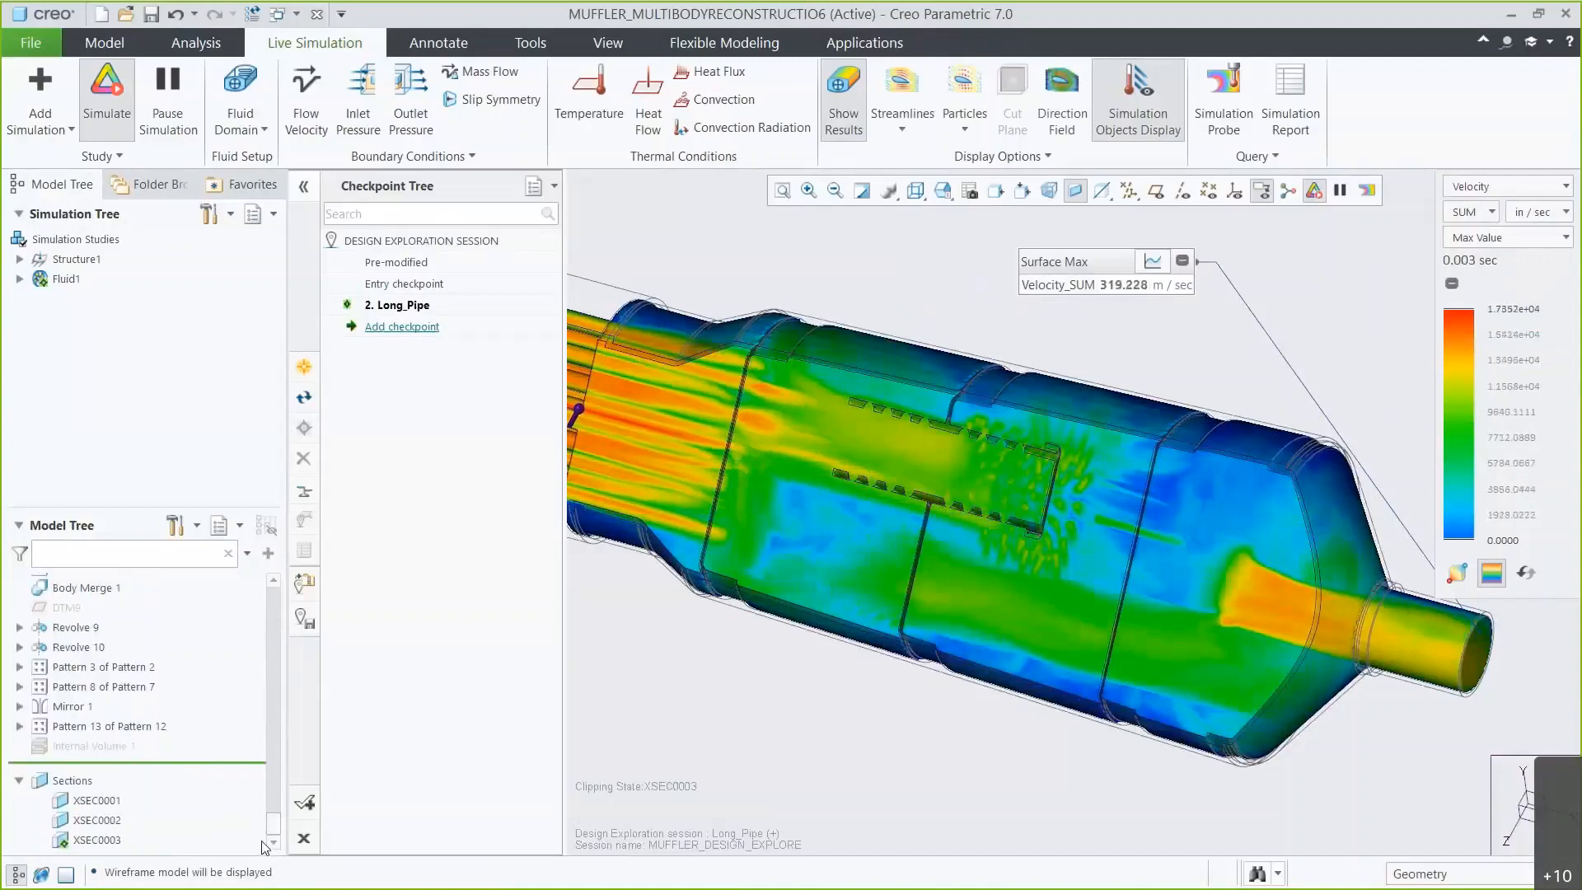
left_click(96, 800)
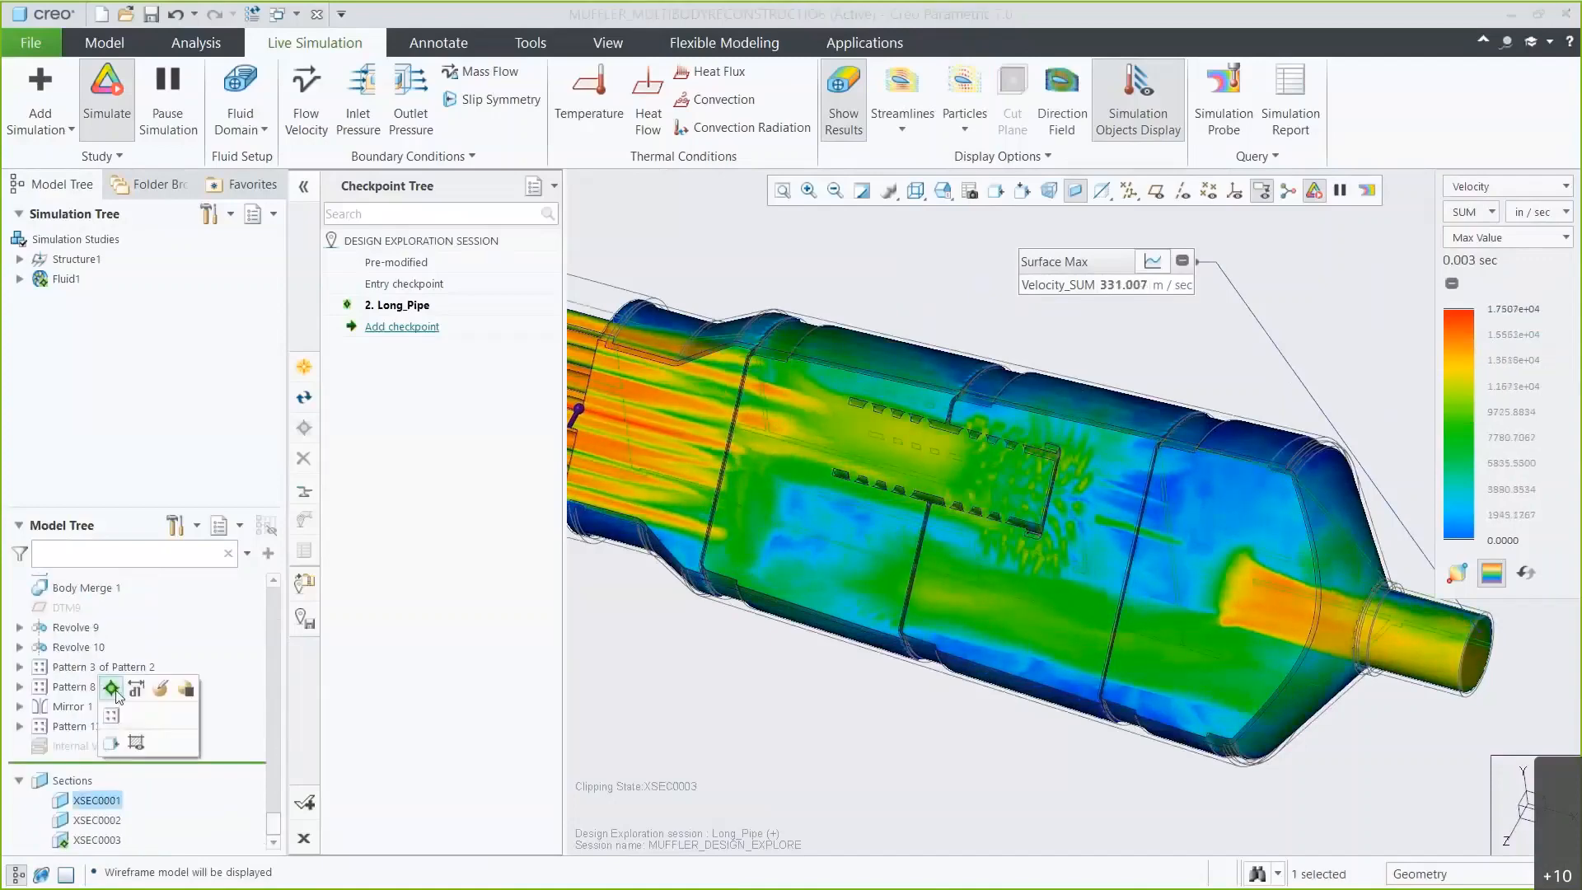
left_click(118, 696)
left_click(677, 655)
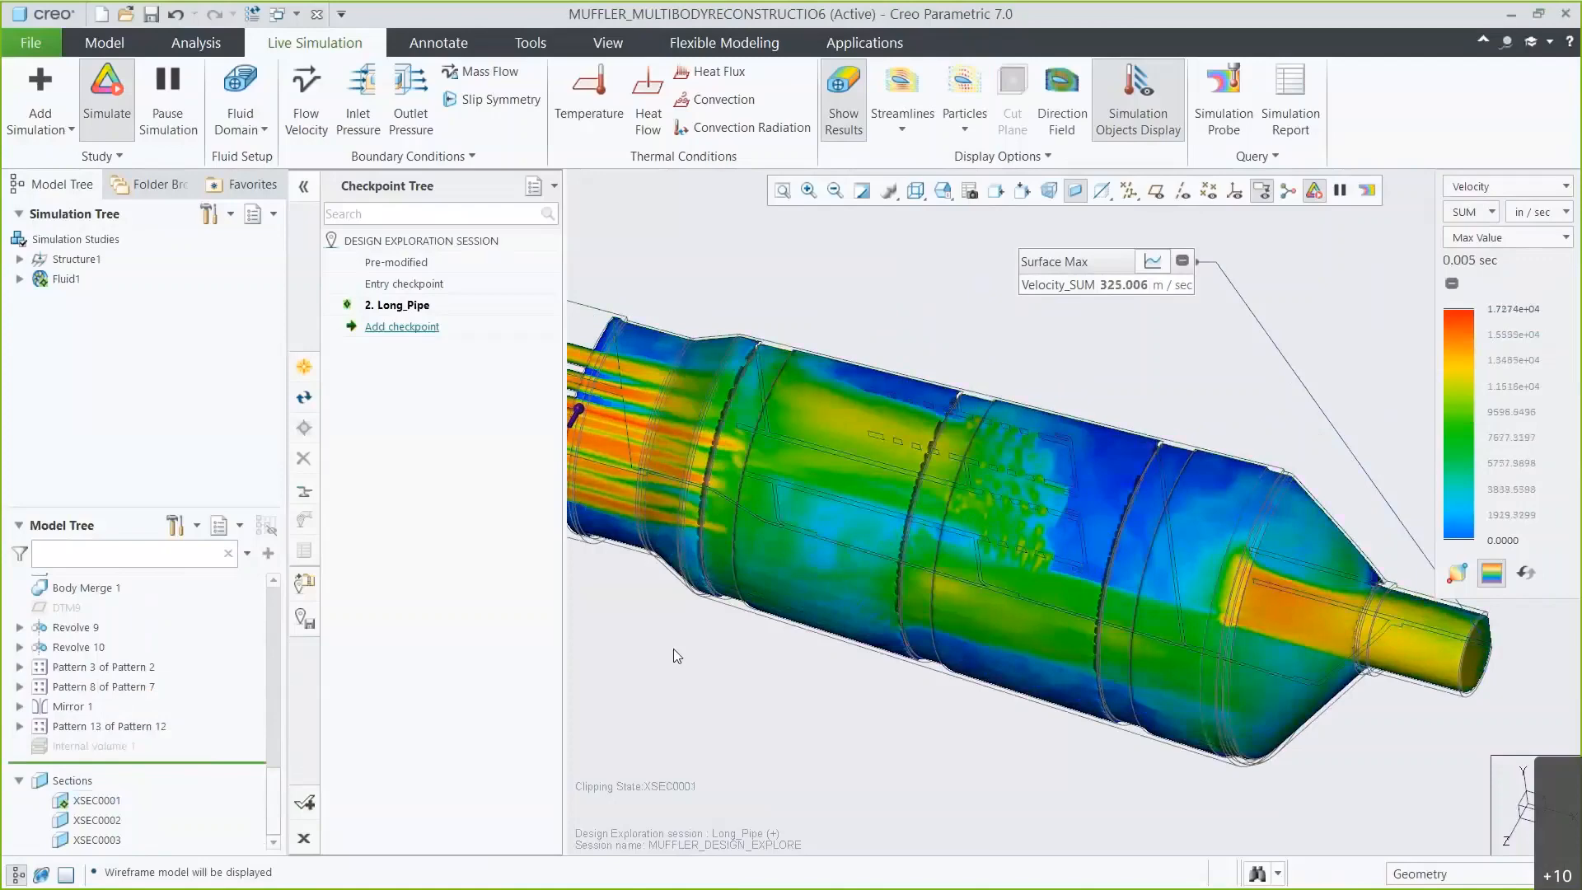
left_click(942, 198)
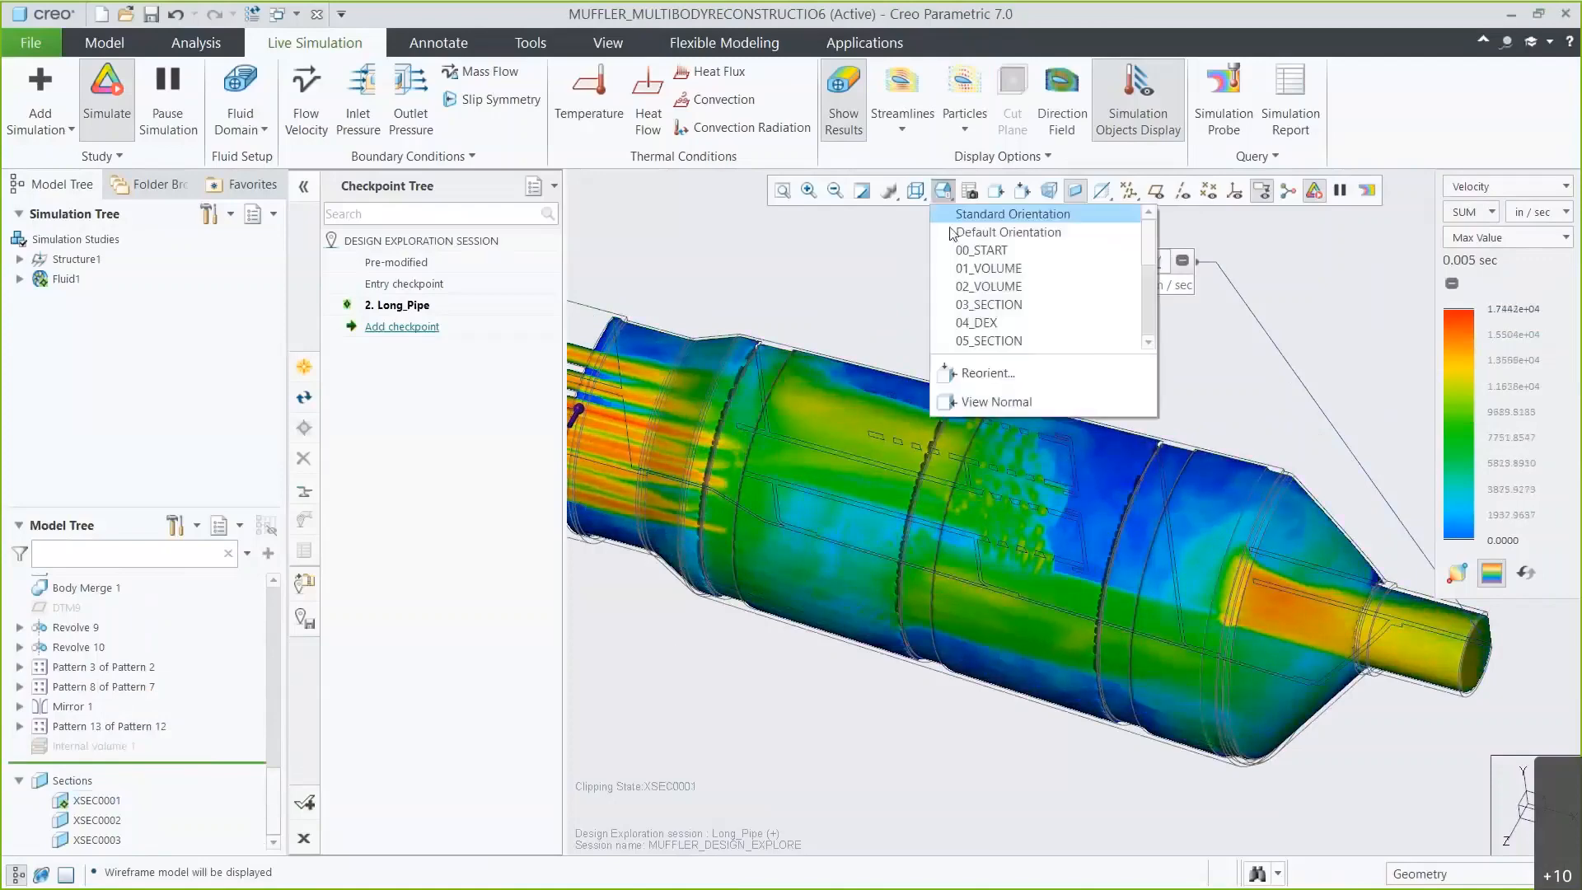
left_click(989, 340)
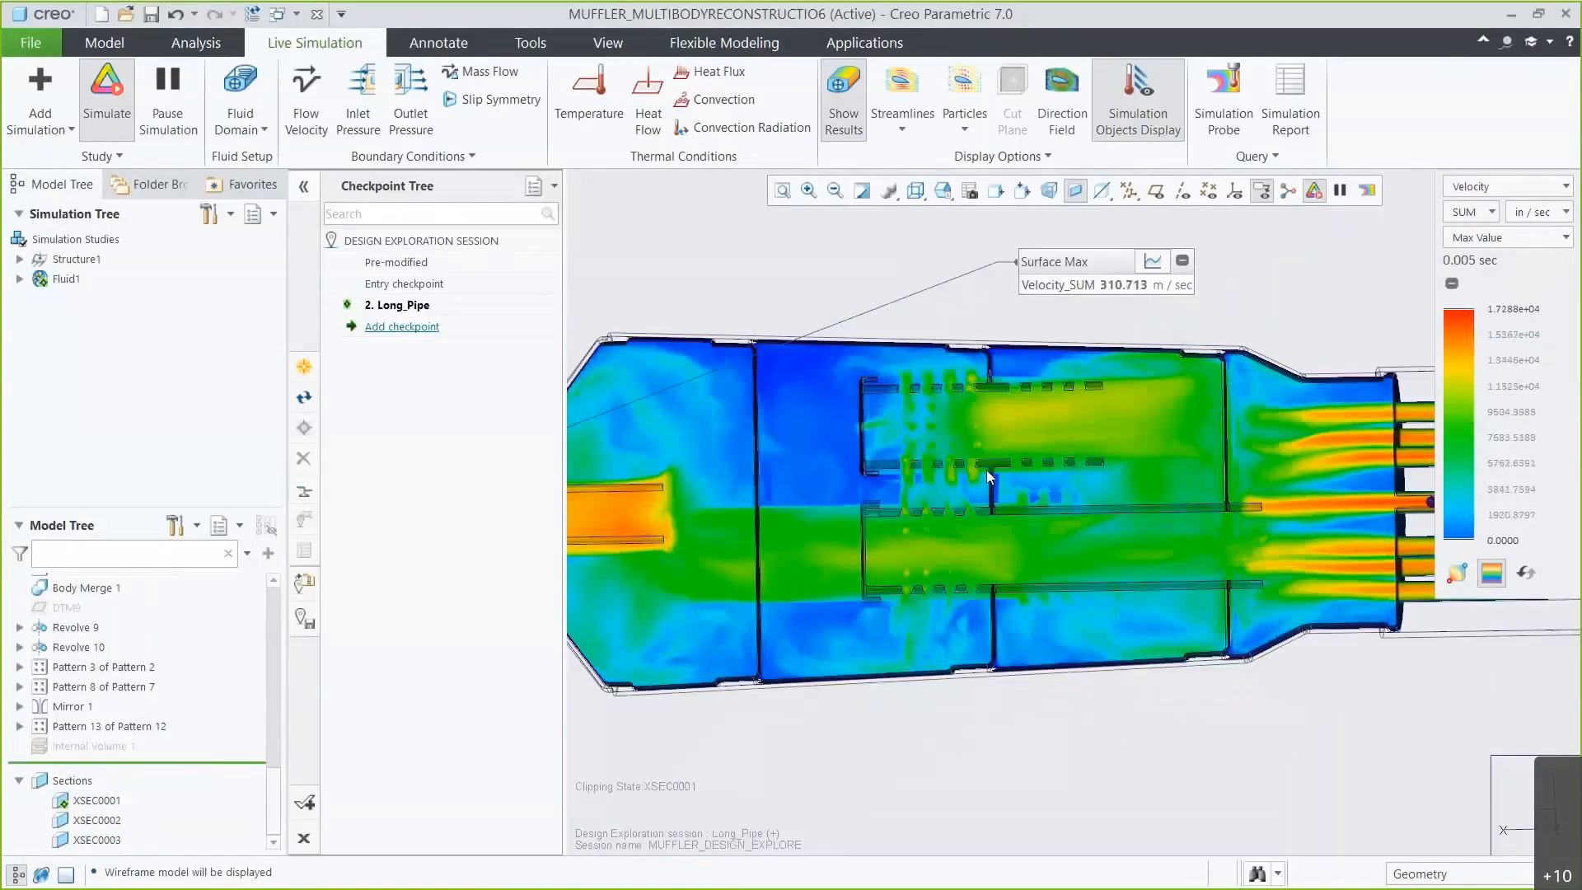
Hide the results and briefly turn the direction field on and off.
left_click(845, 116)
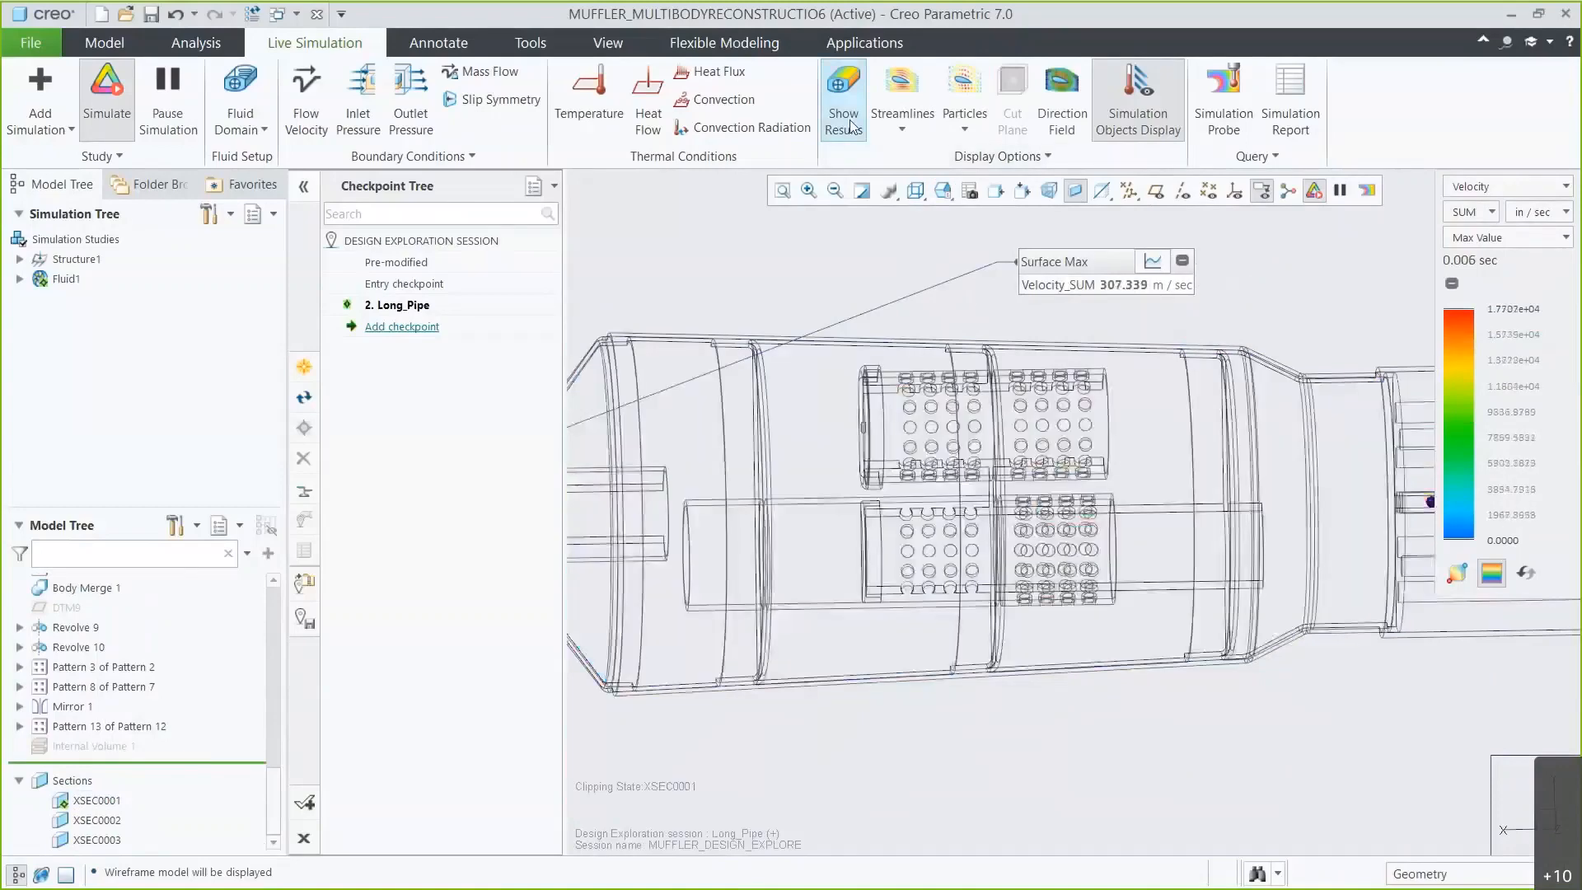
left_click(1057, 115)
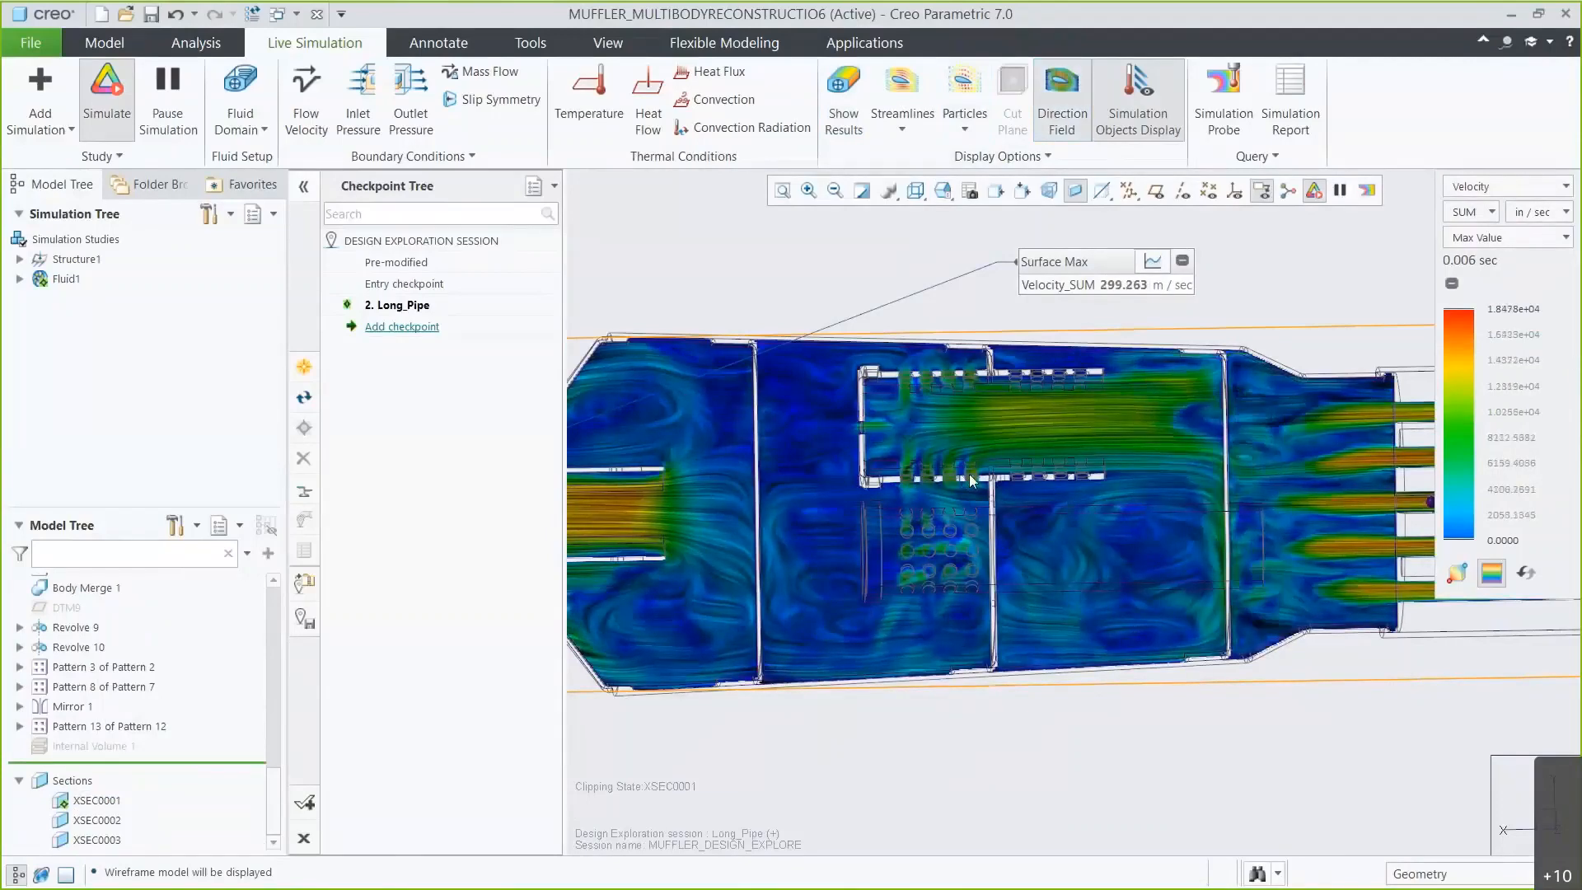
left_click(1064, 117)
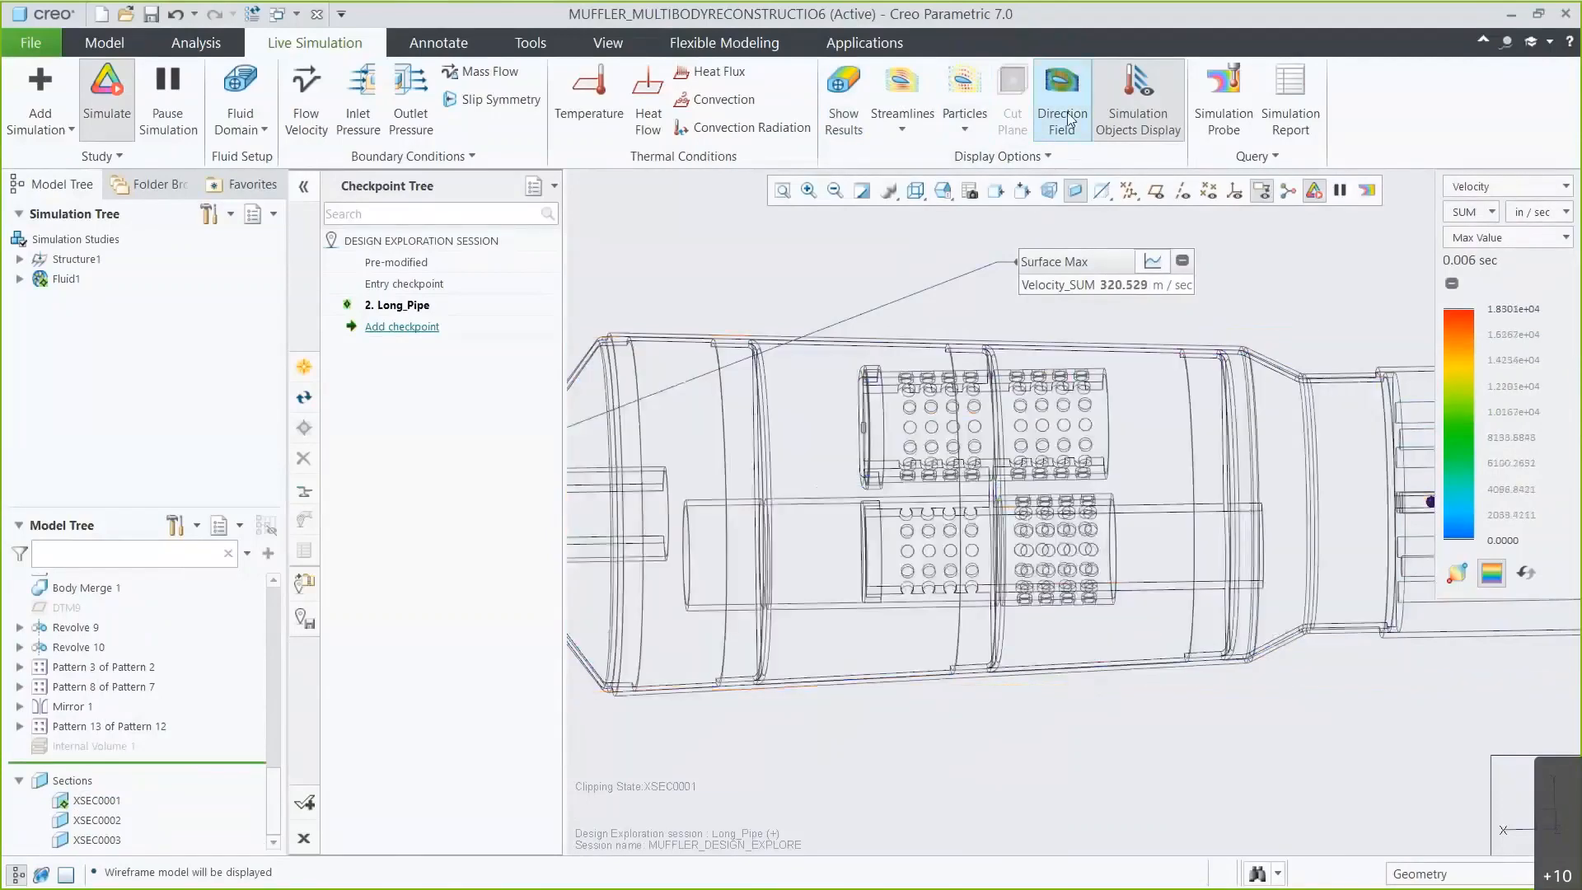
Orient the view to the saved 04_DEX view and activate the XSEC0003 cross-section again.
left_click(942, 191)
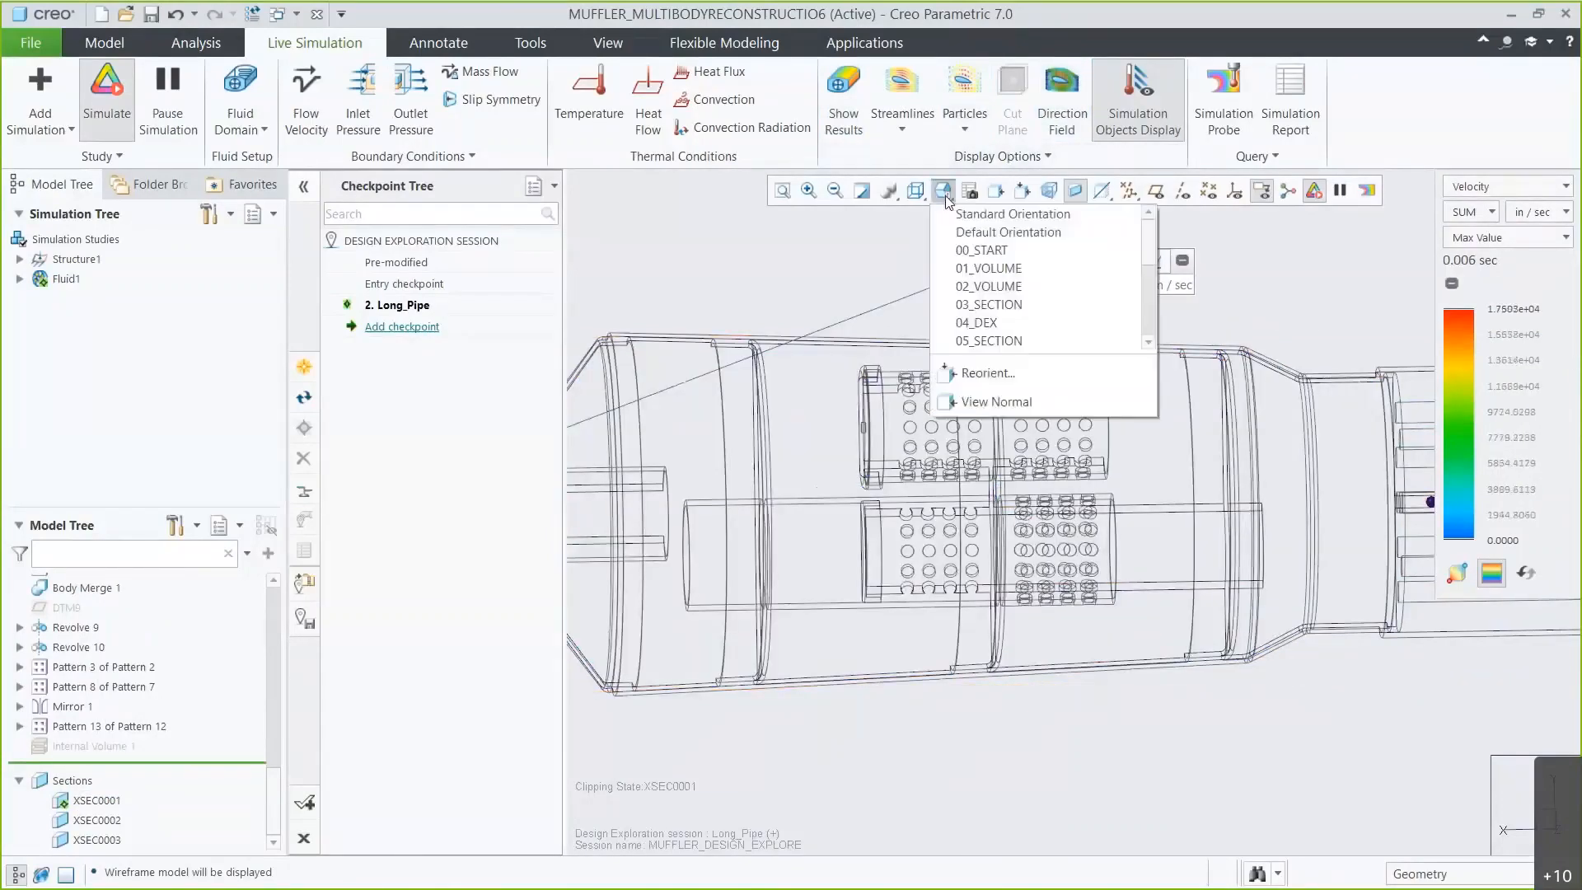
left_click(976, 322)
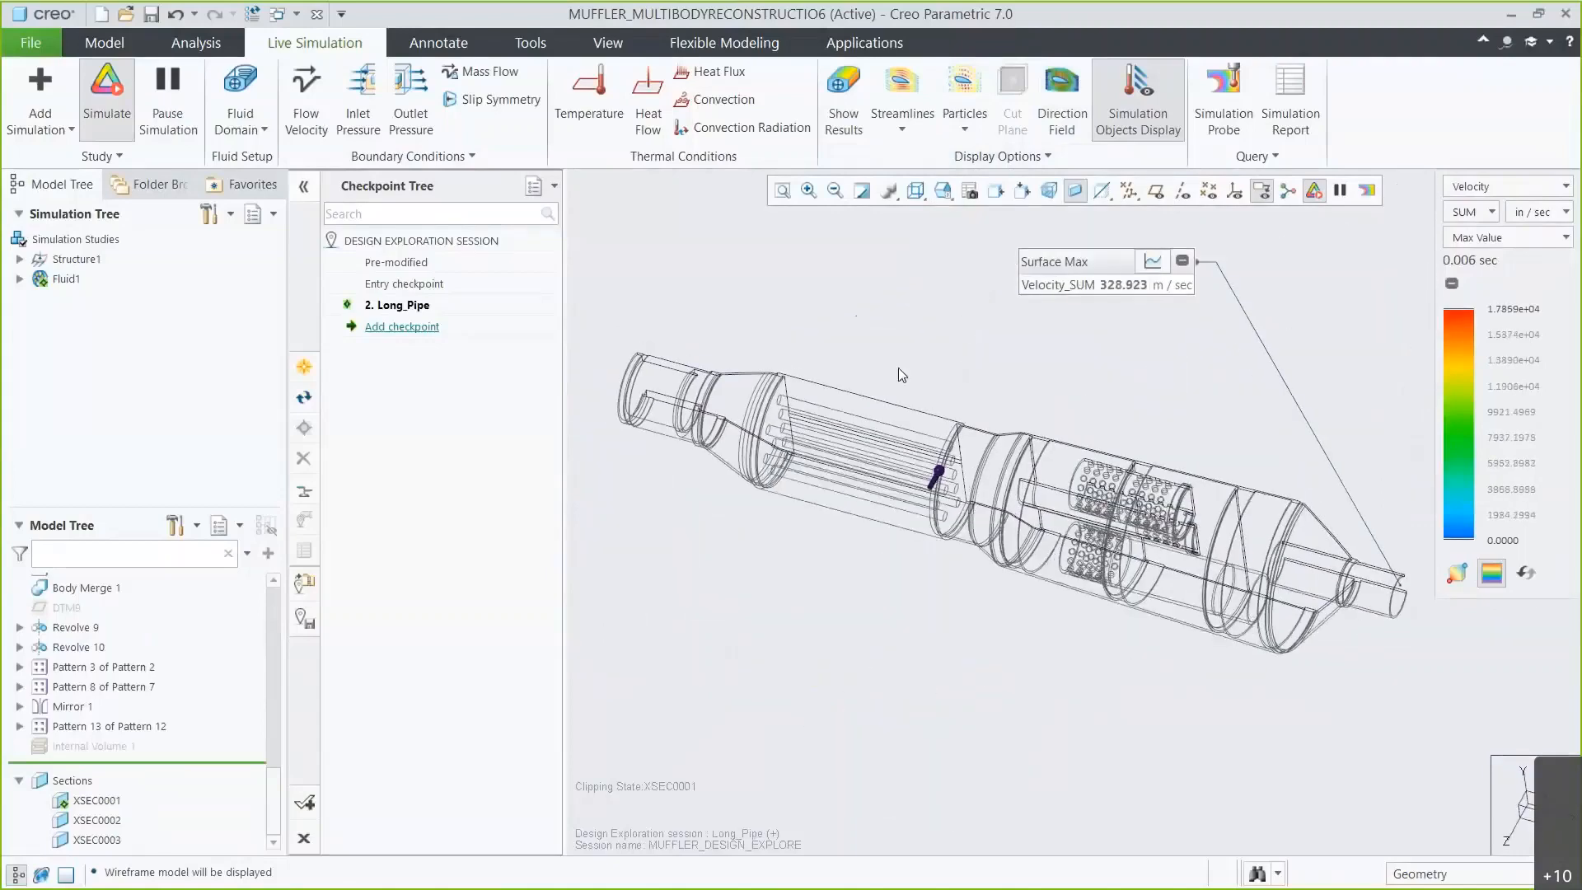
left_click(97, 839)
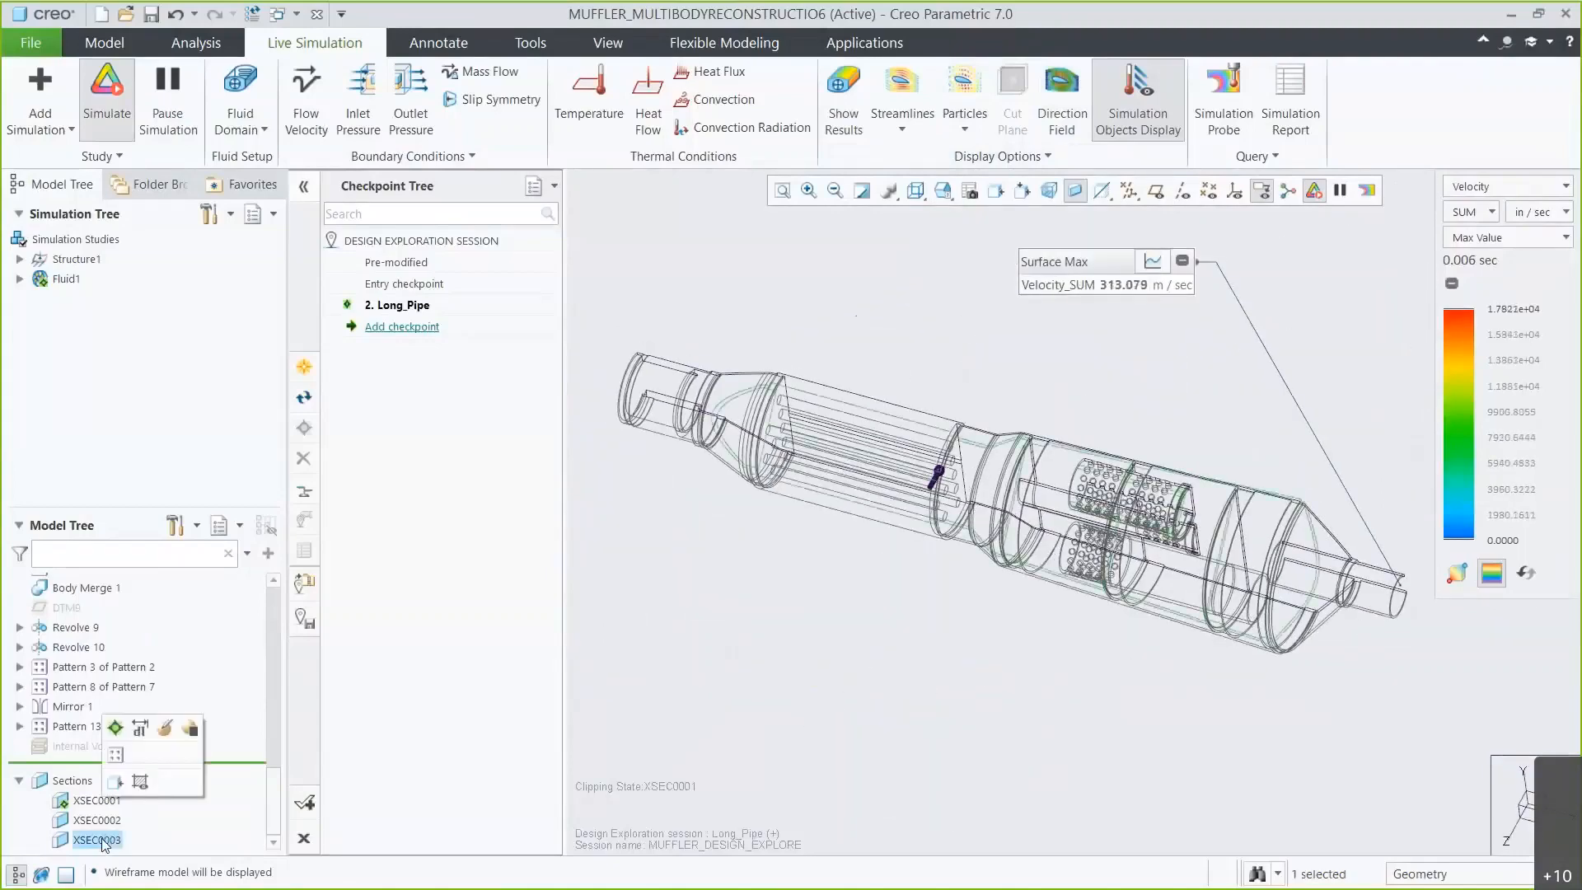
left_click(117, 727)
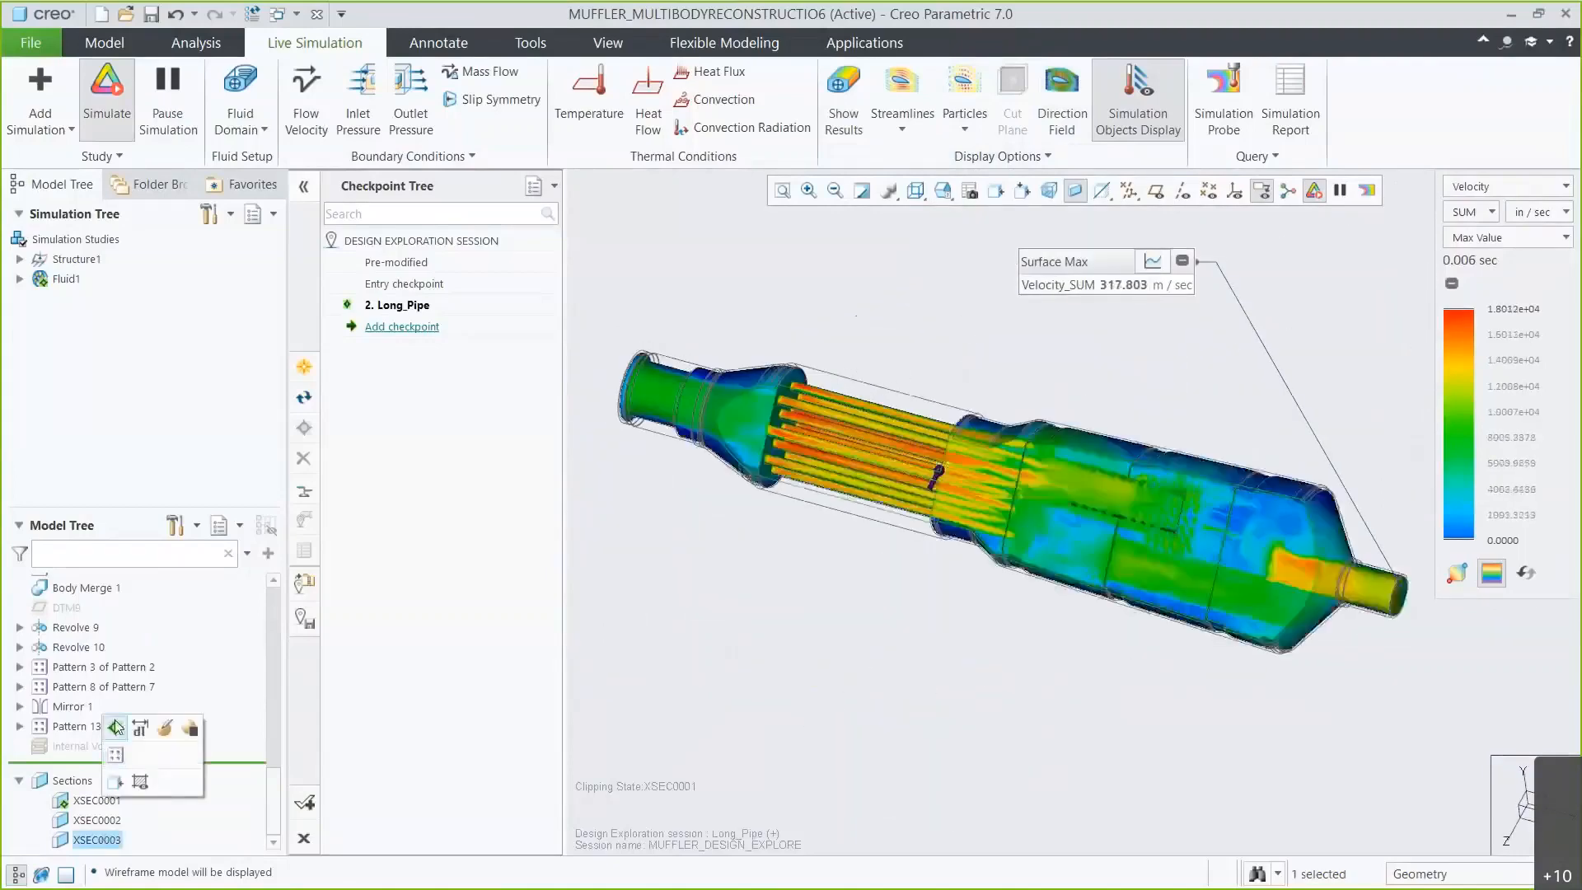
Add a design exploration checkpoint named Pipe_with_Holes.
left_click(401, 327)
type("Pipe_with_Holes")
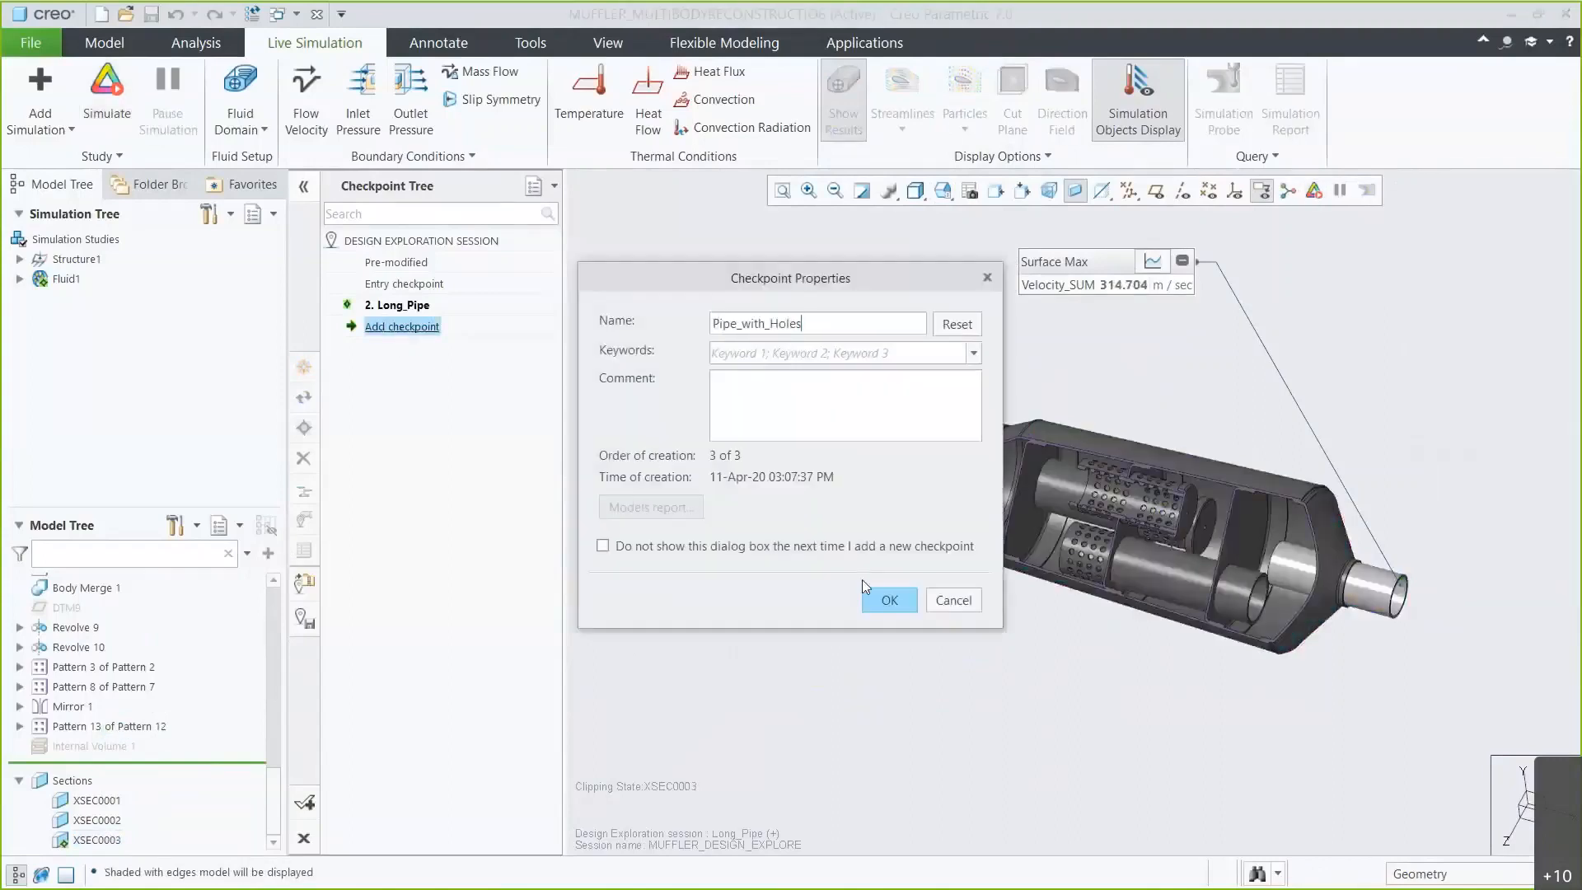
left_click(887, 599)
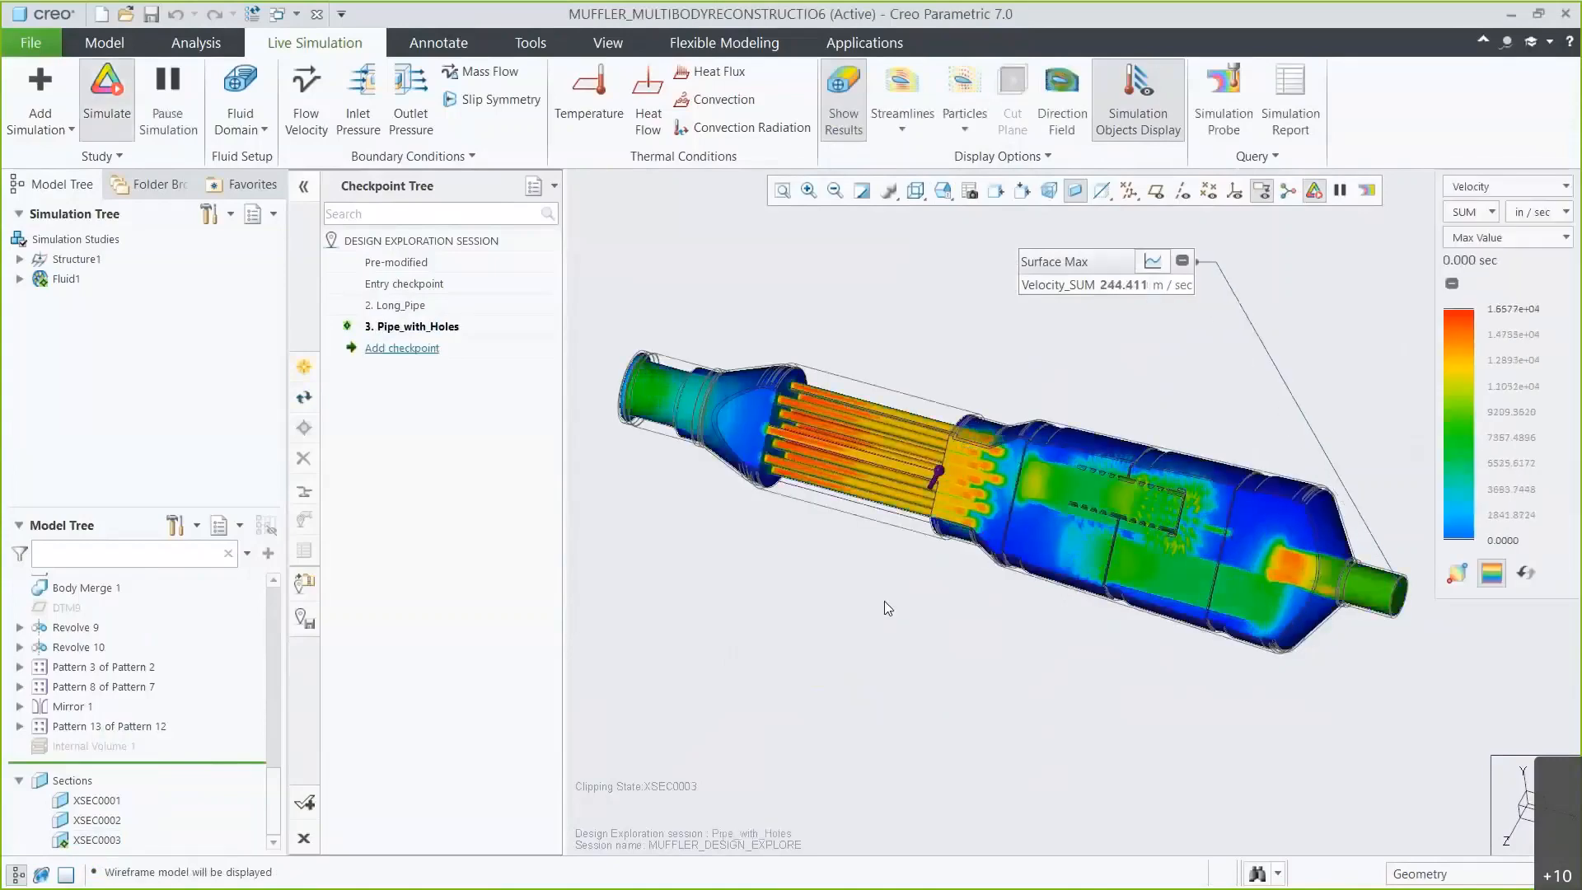
Show the Pressure result with the Composite display mode.
left_click(1474, 186)
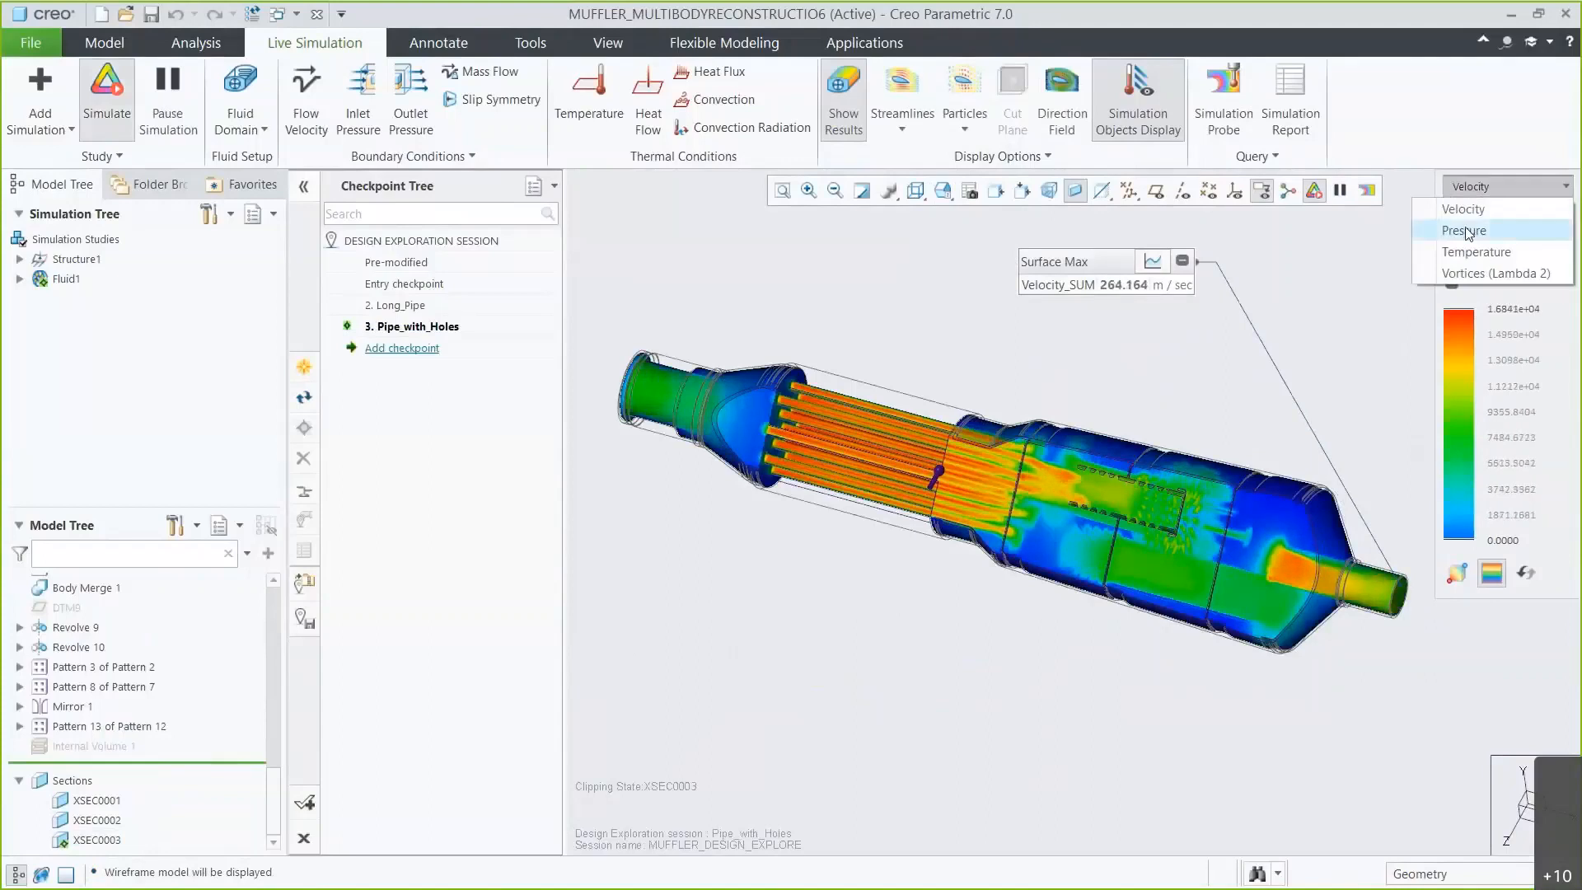
left_click(1471, 222)
left_click(1475, 237)
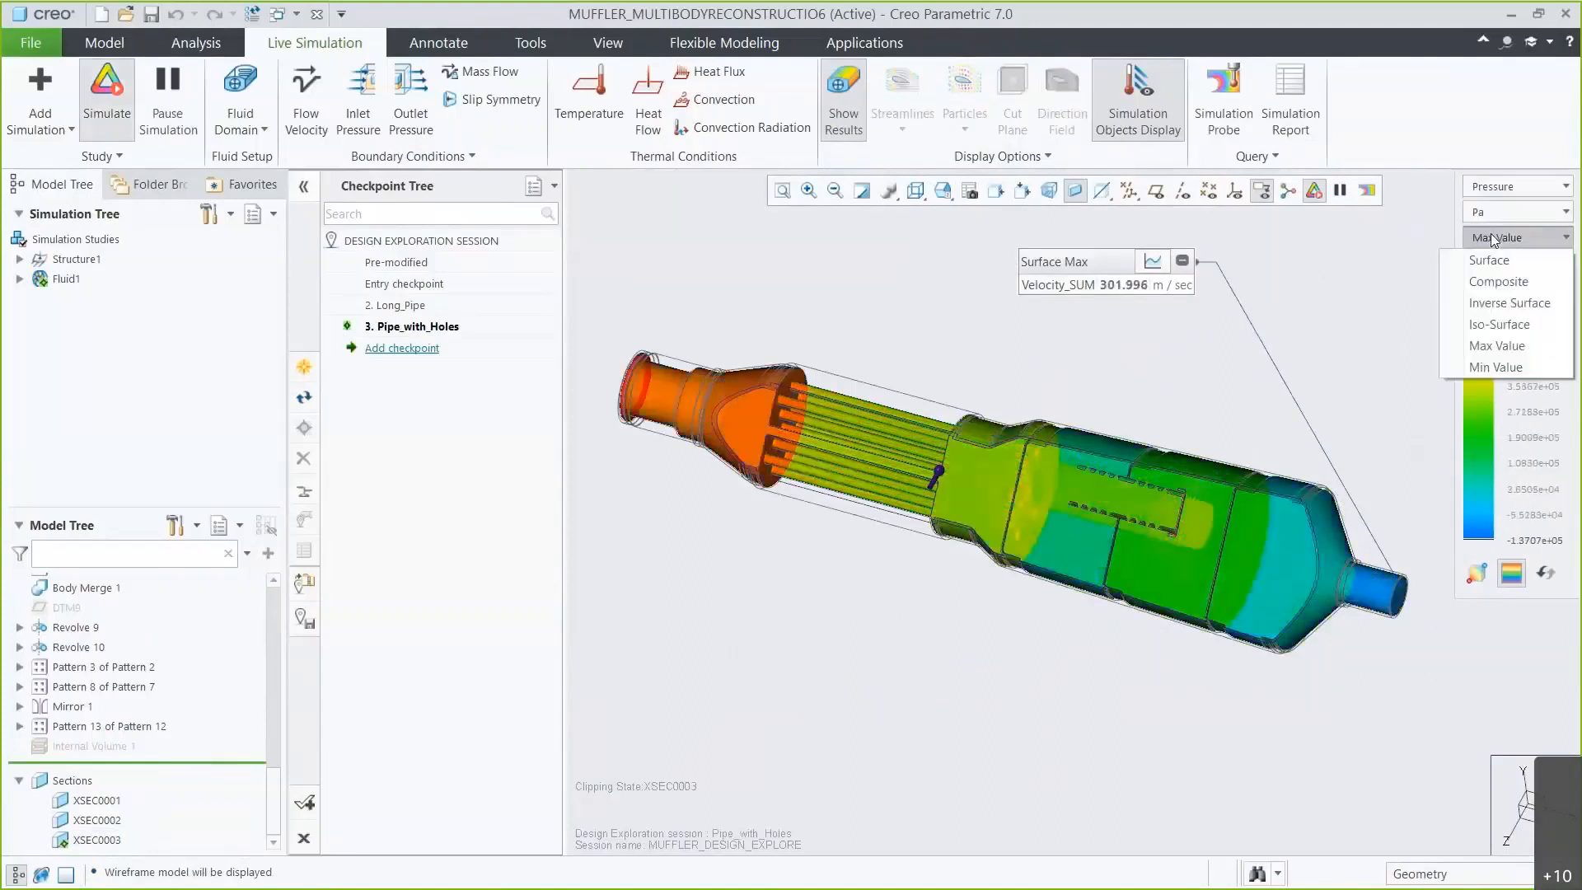
left_click(1486, 283)
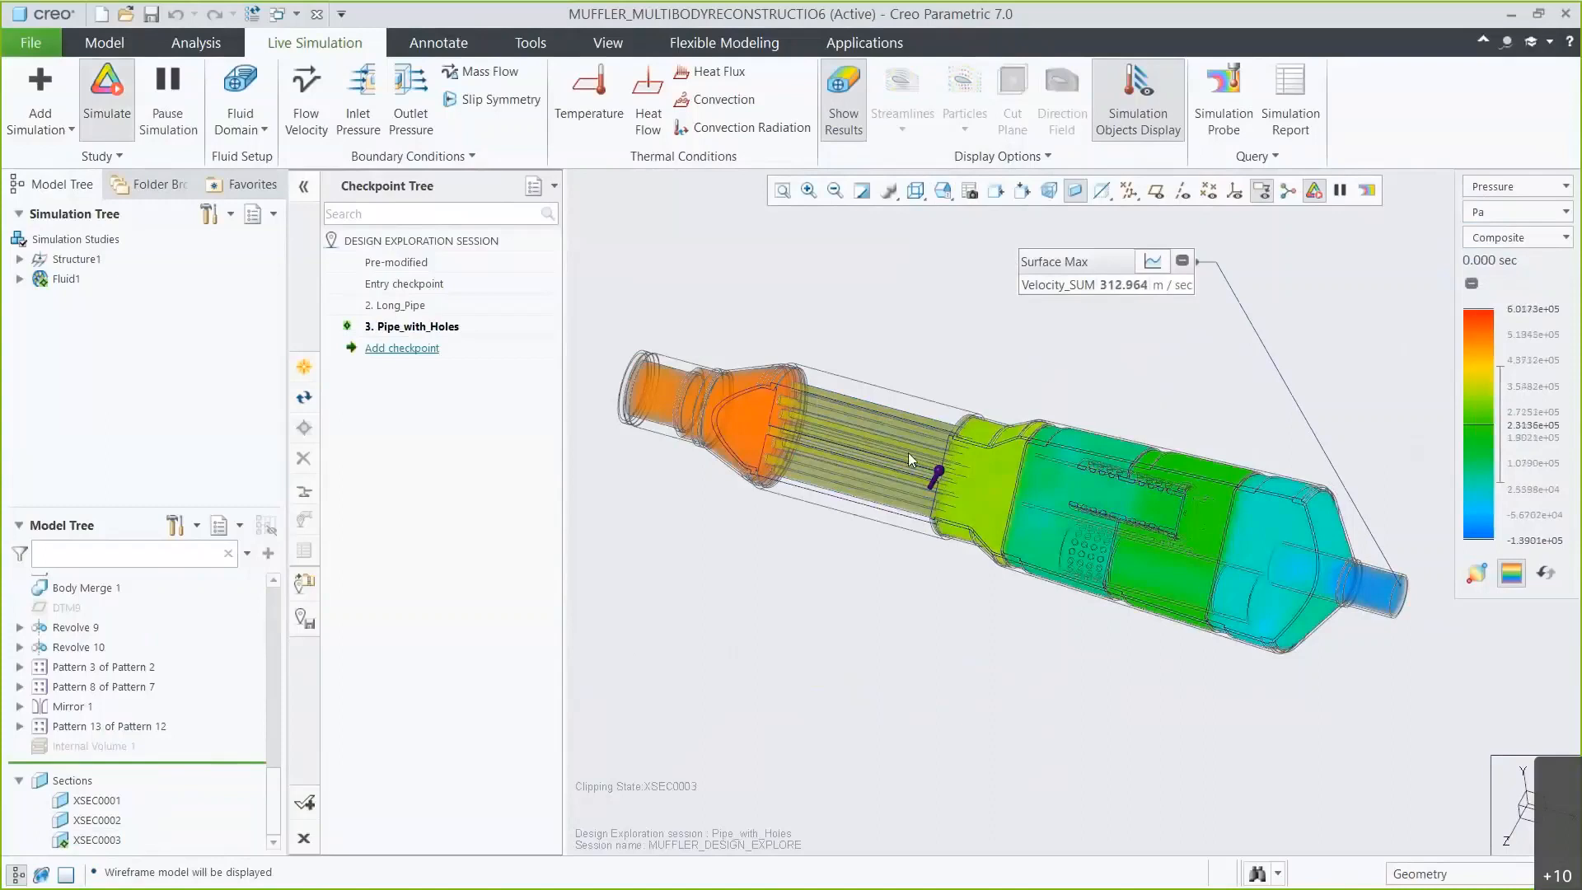
Switch the shown quantity back to Velocity and change the display to shaded with edges.
left_click(1516, 186)
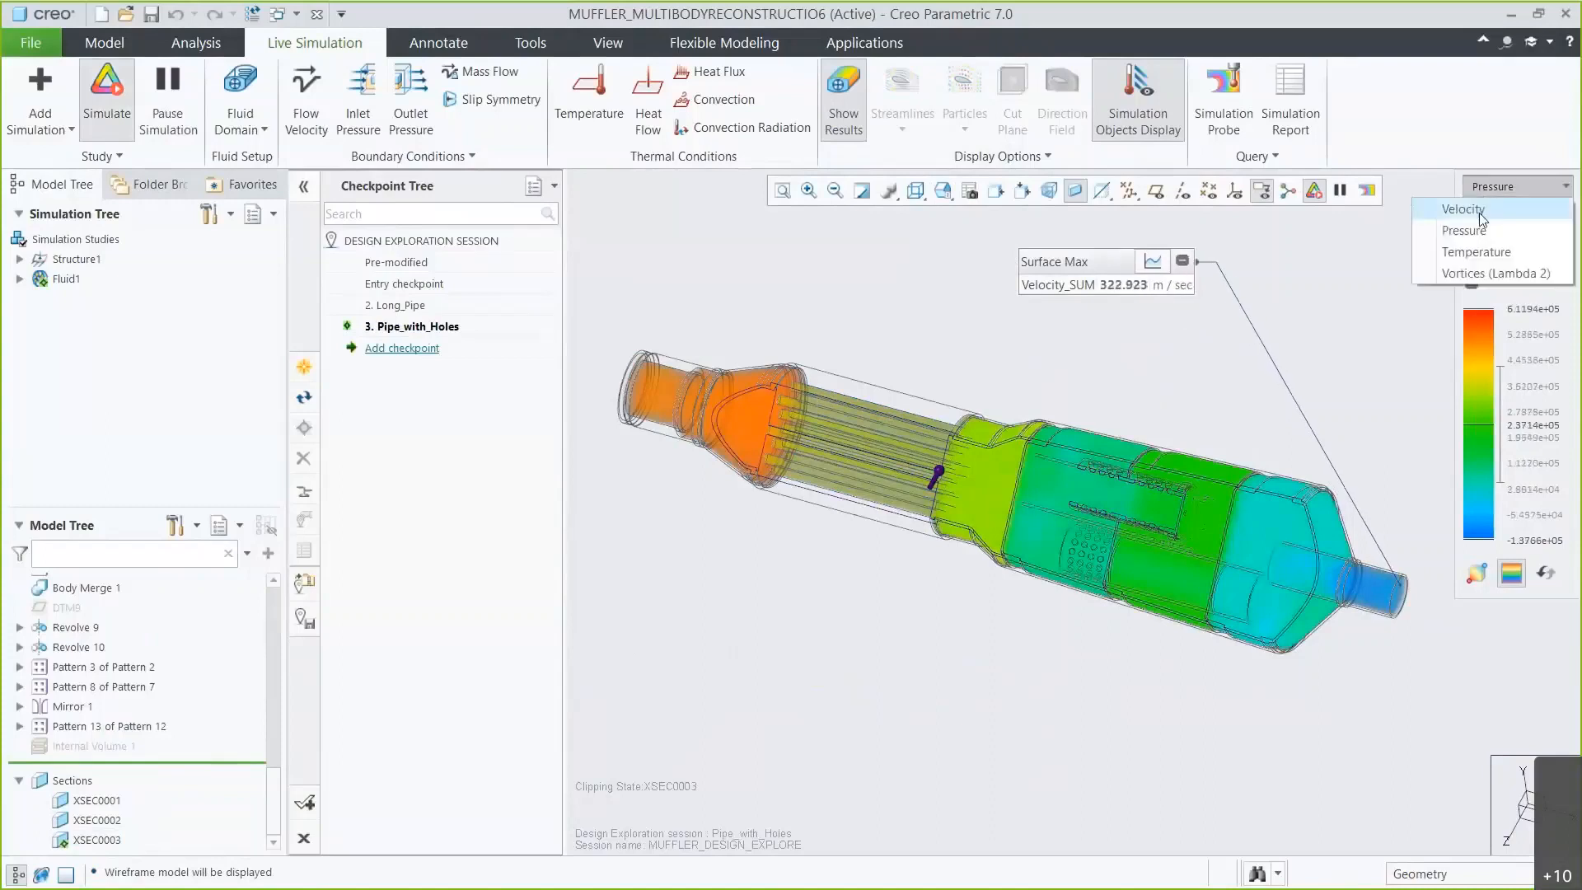
left_click(1474, 206)
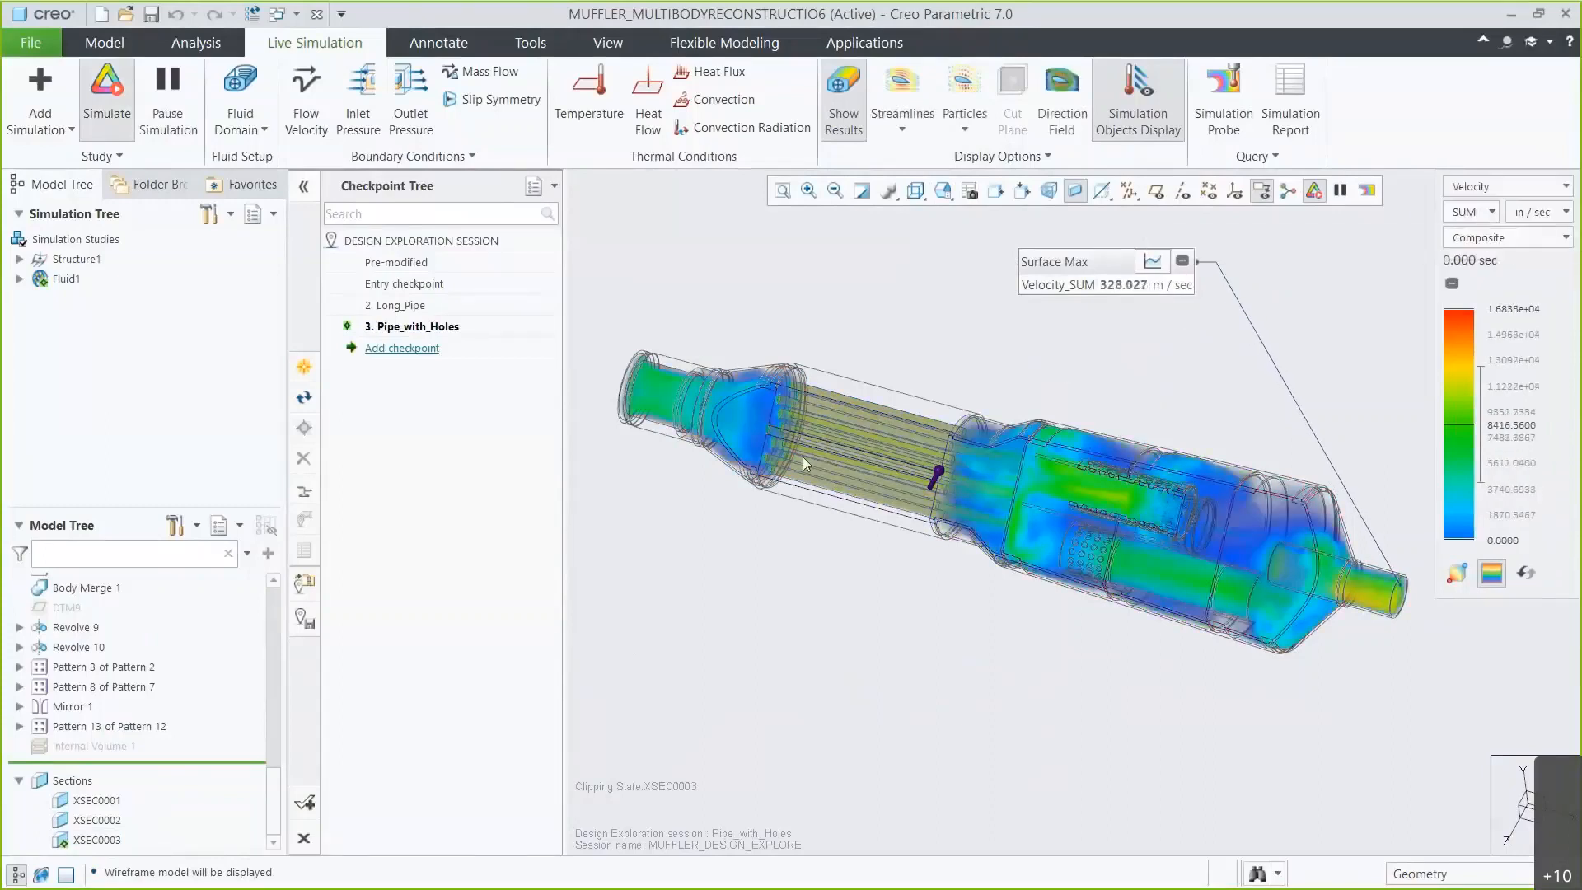
left_click(916, 192)
left_click(922, 237)
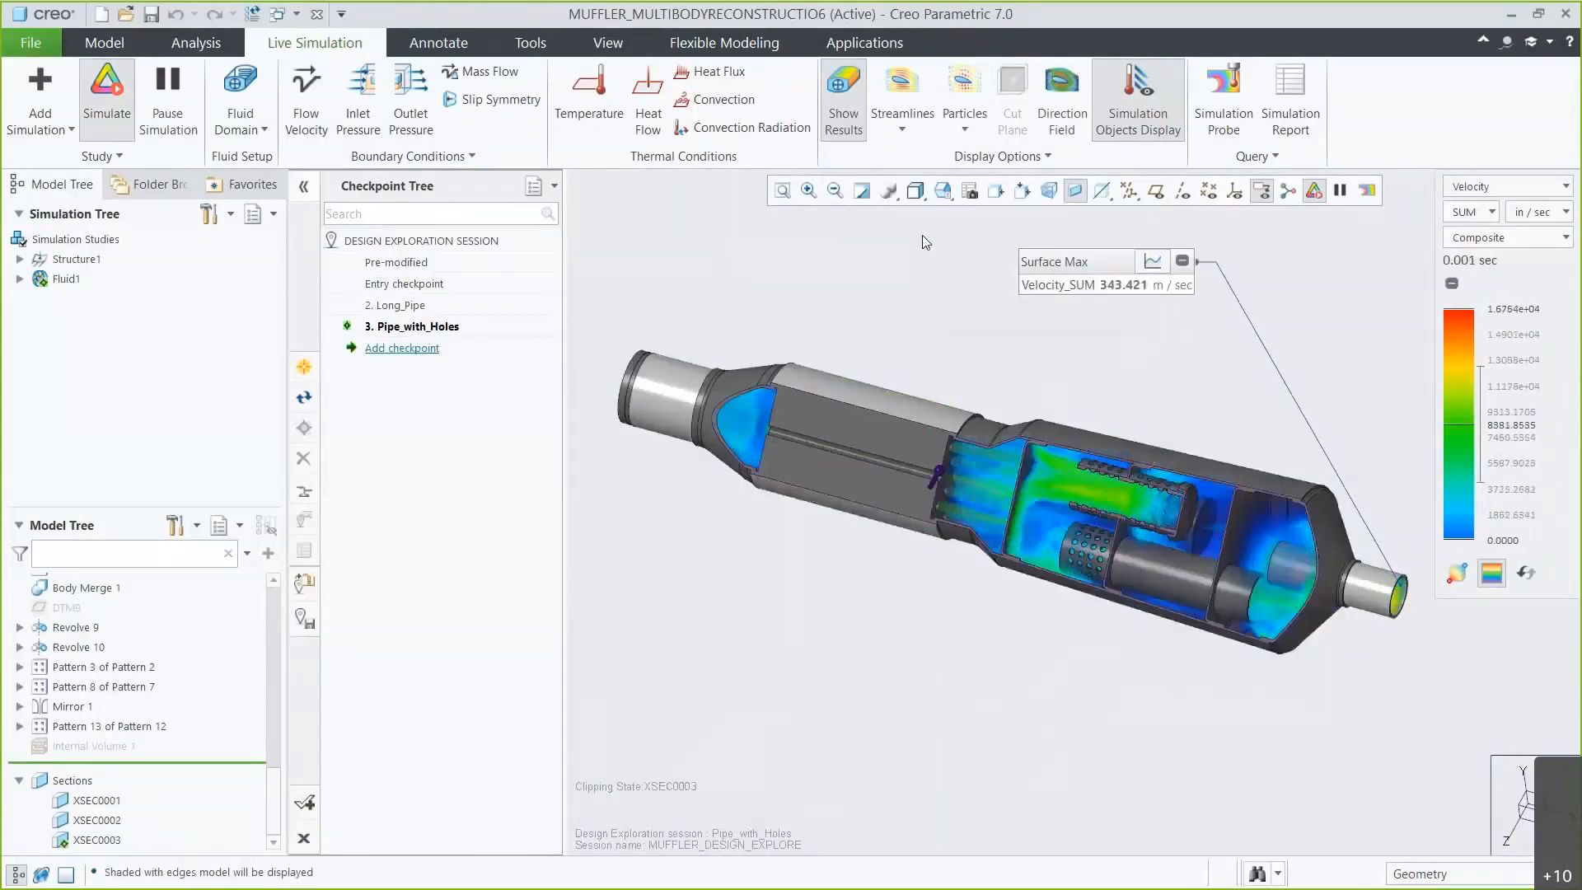
scroll(166, 712, "up", 2)
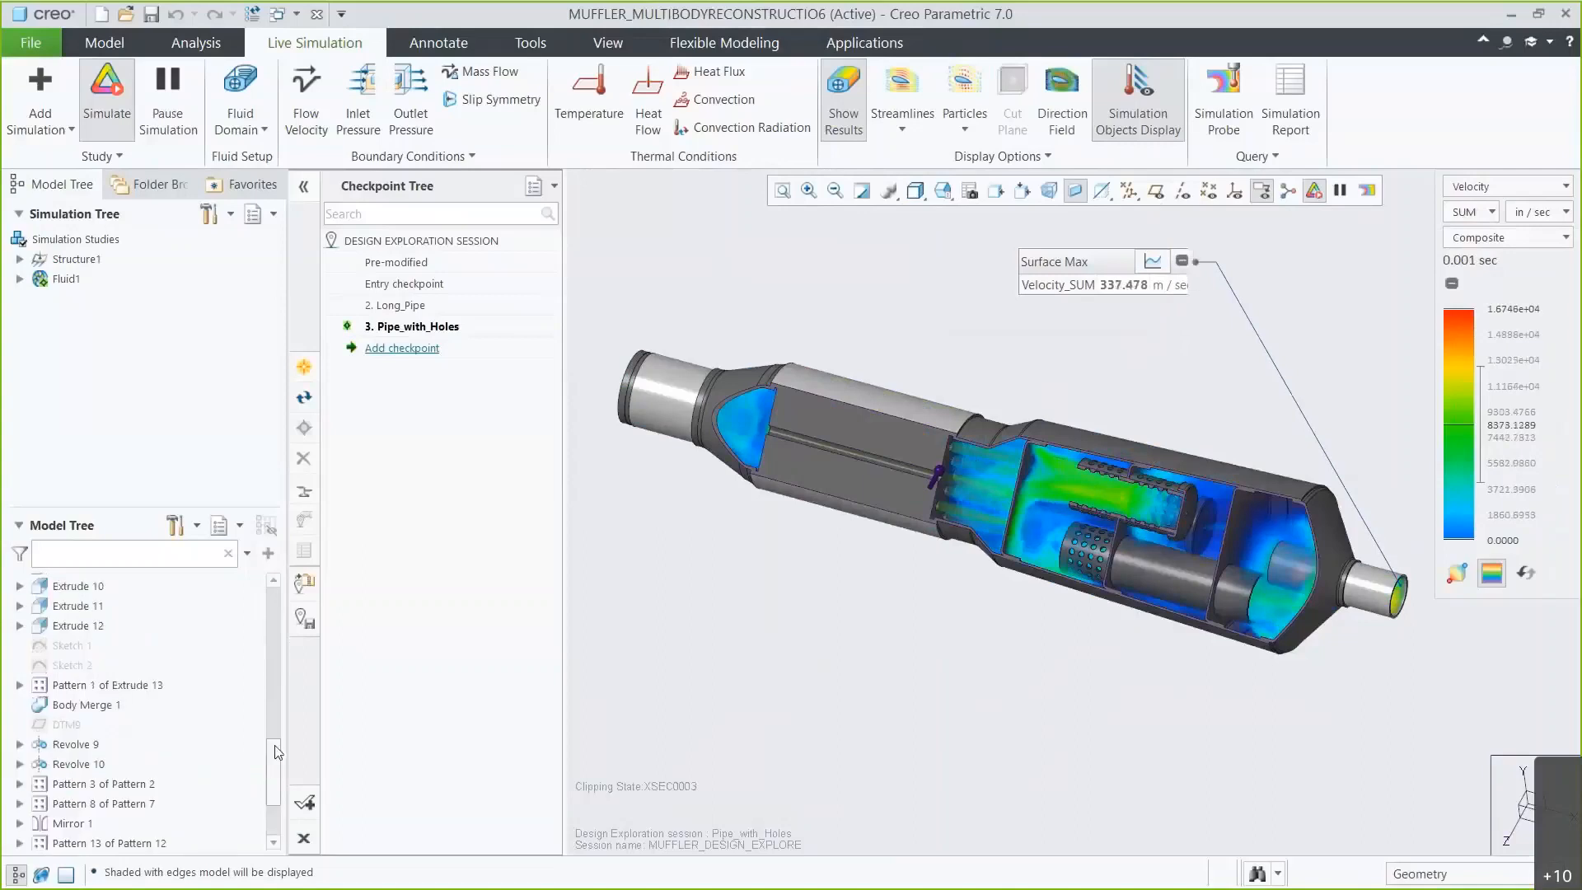
Suppress the Pattern 1 of Extrude 13 and Body Merge 1 features of the perforated inner pipe.
left_click(137, 685)
left_click(107, 706, "ctrl")
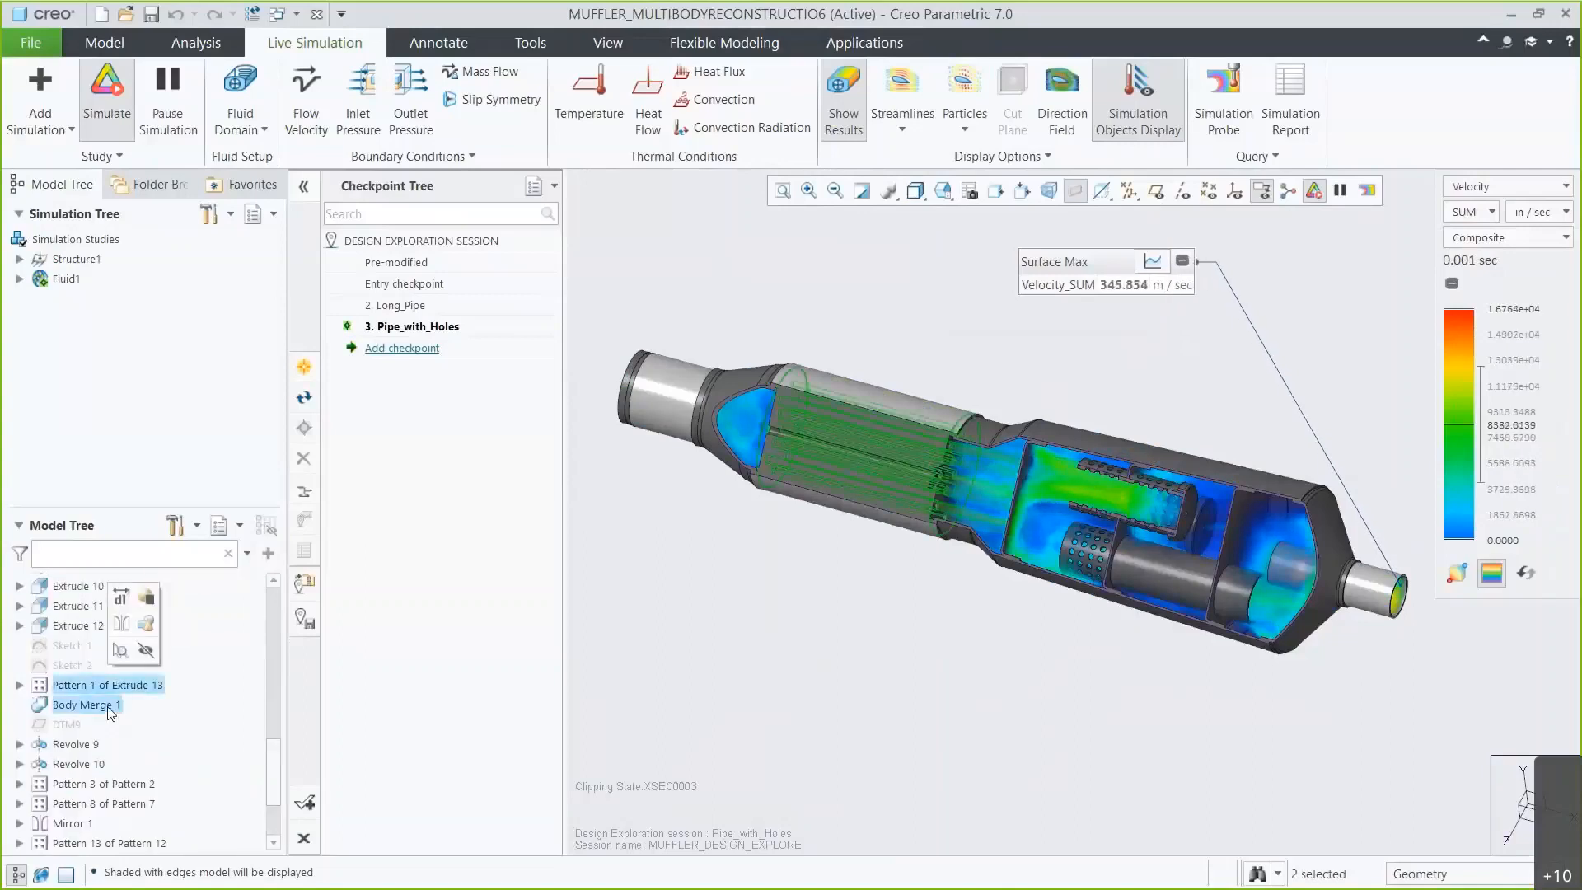
left_click(124, 648)
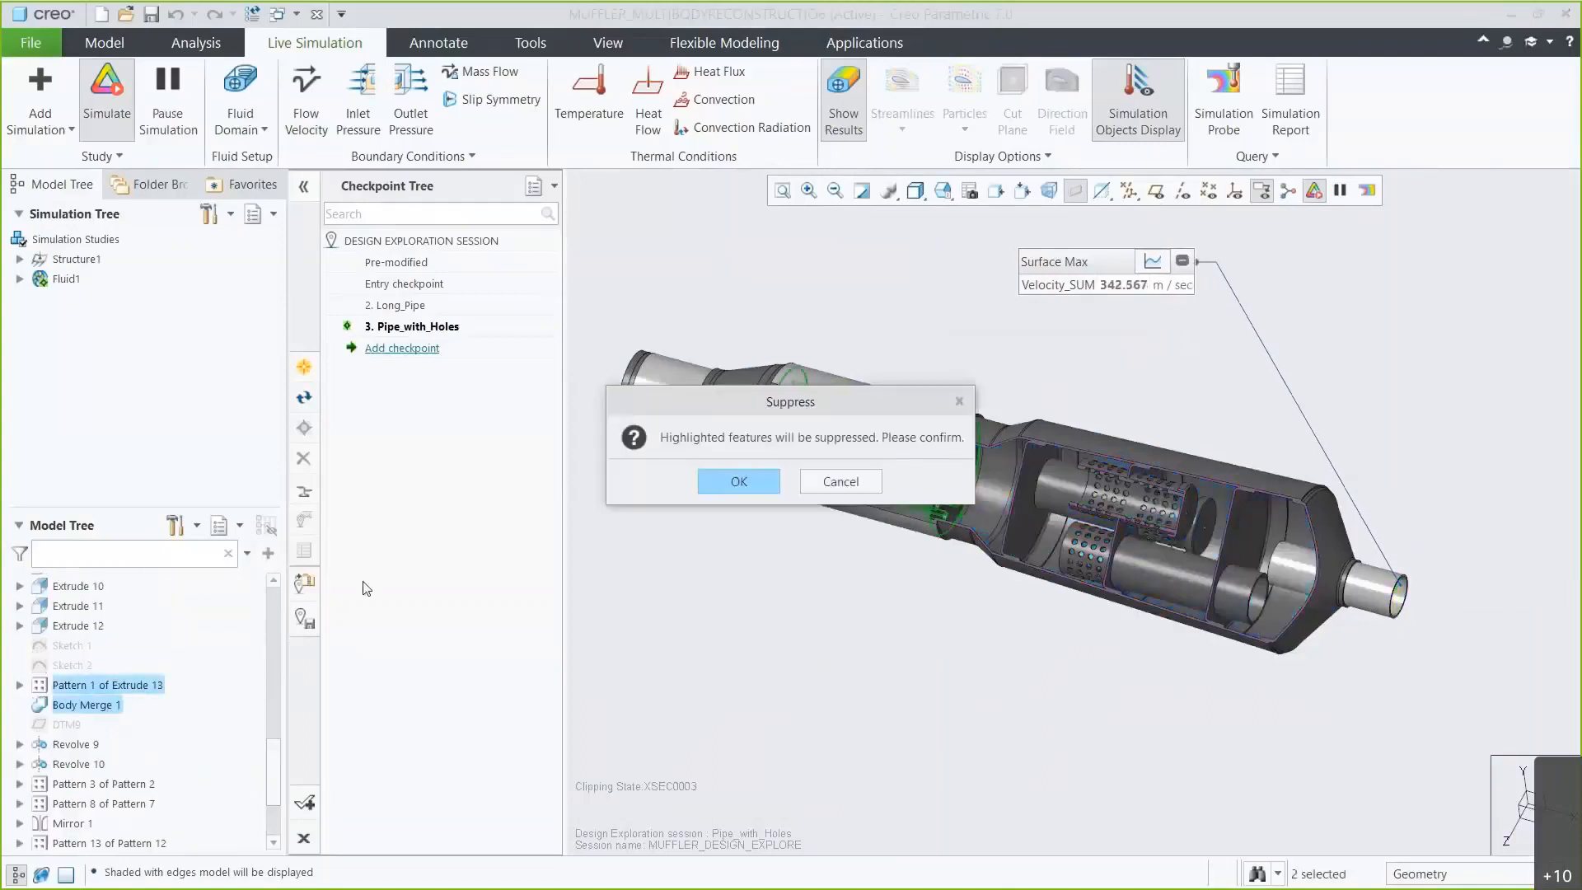
left_click(730, 484)
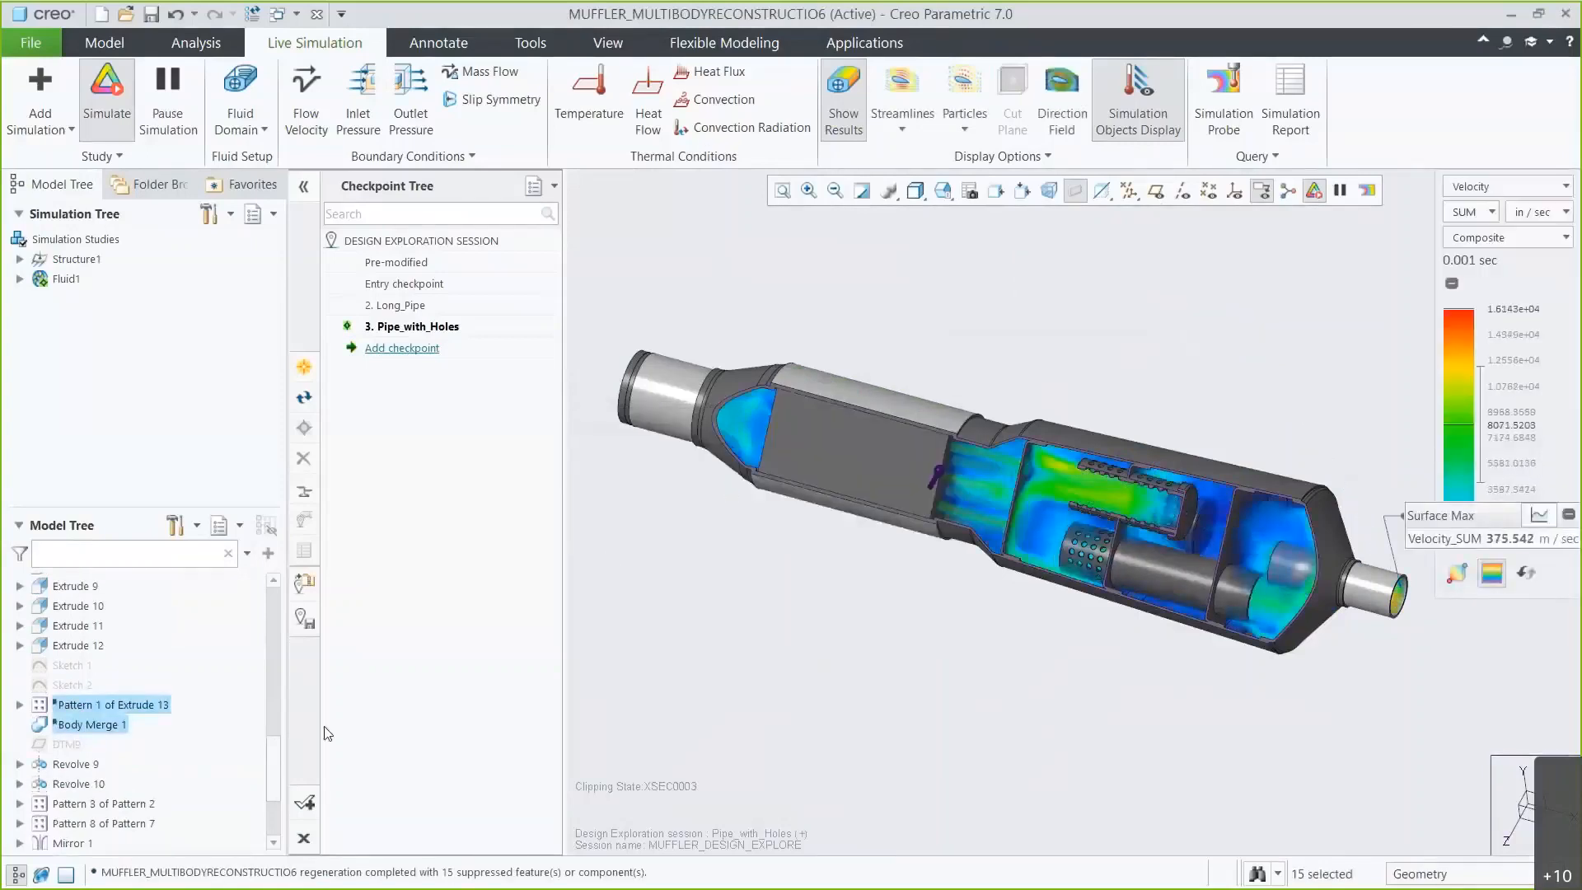
Remove Body 1 from the part with a Remove Body feature.
left_click_drag(273, 746, 279, 597)
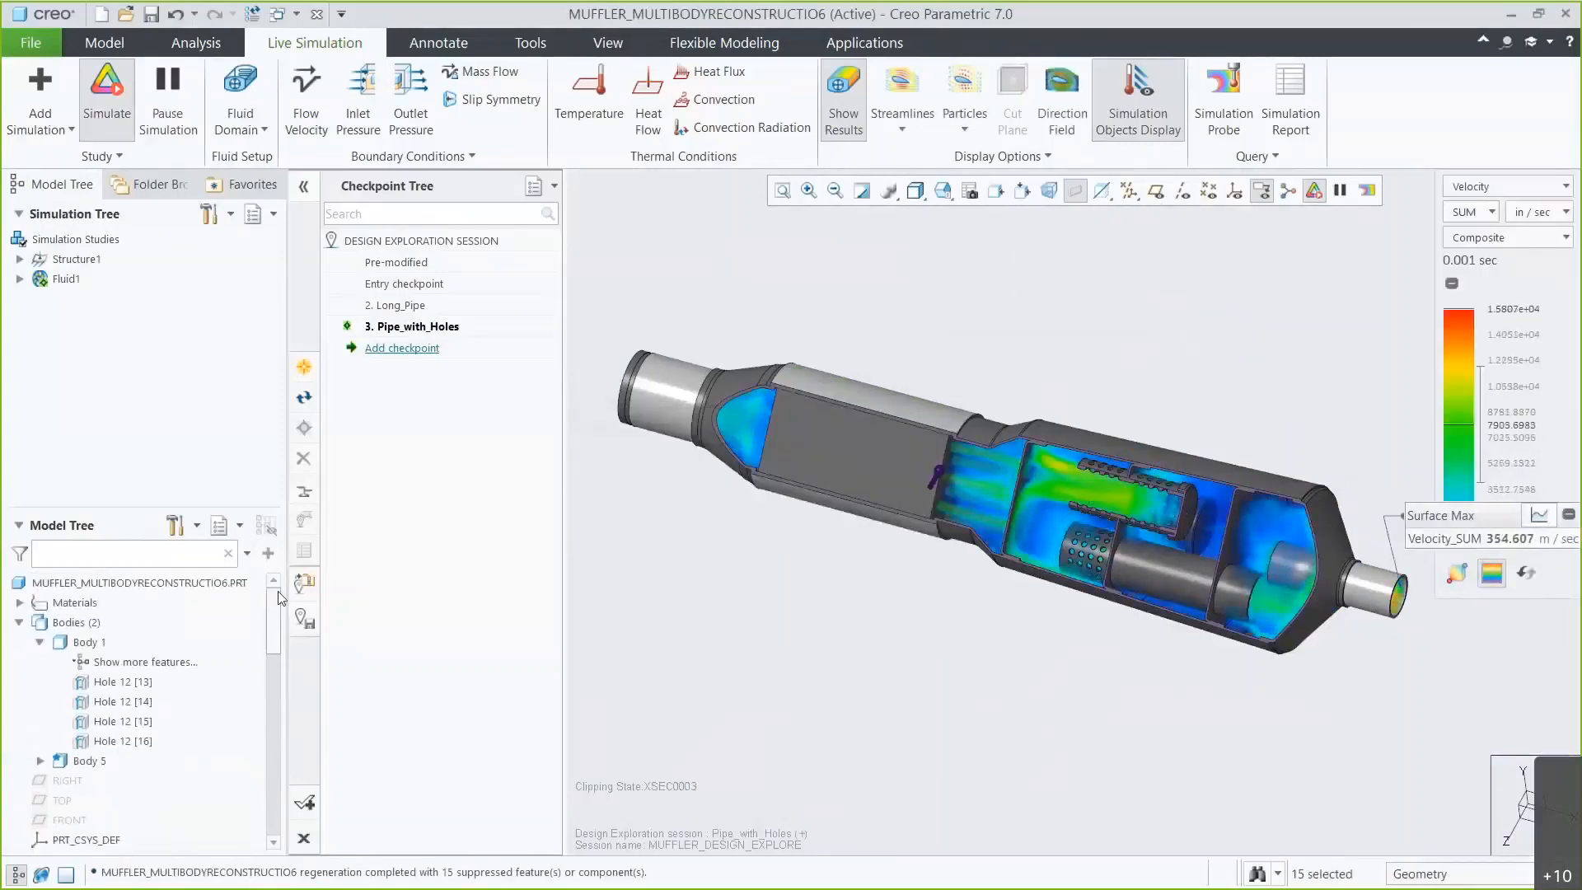
left_click(92, 761)
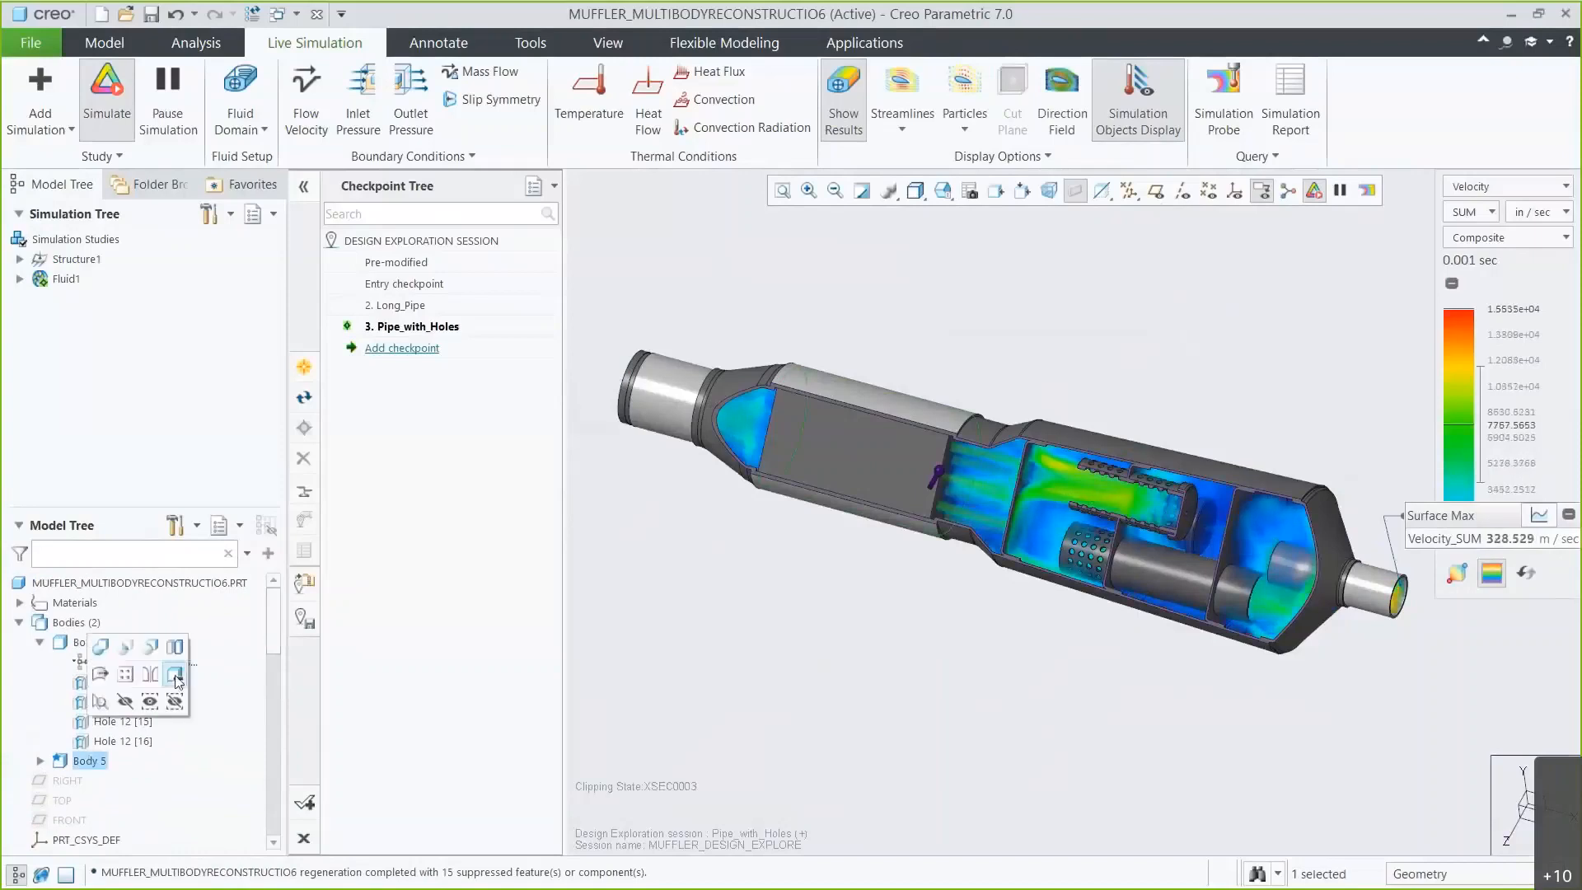
left_click(175, 677)
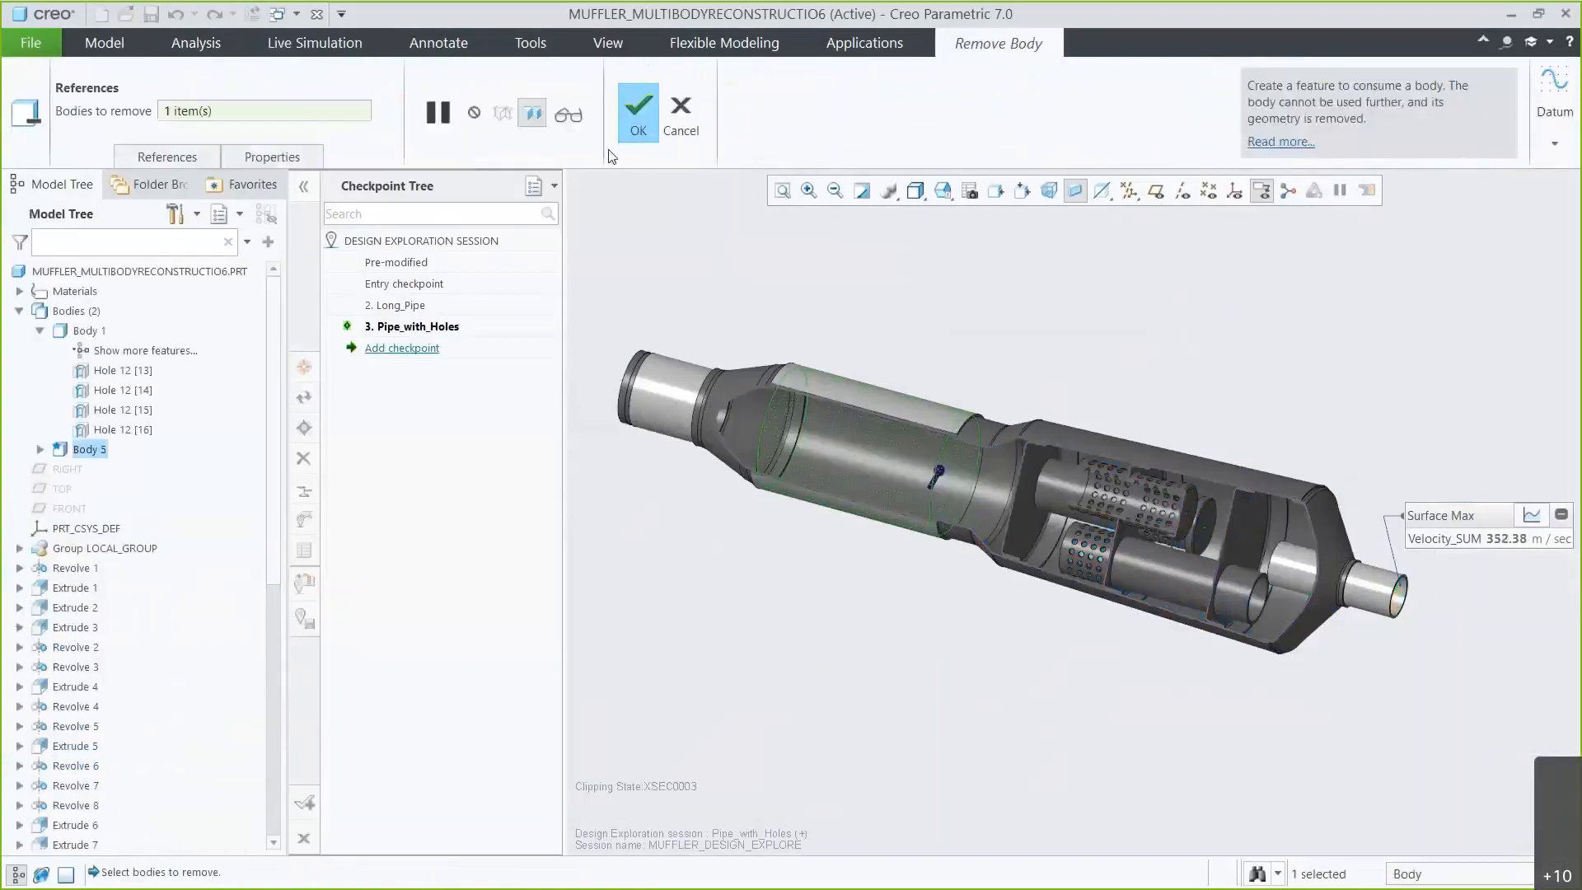
left_click(631, 120)
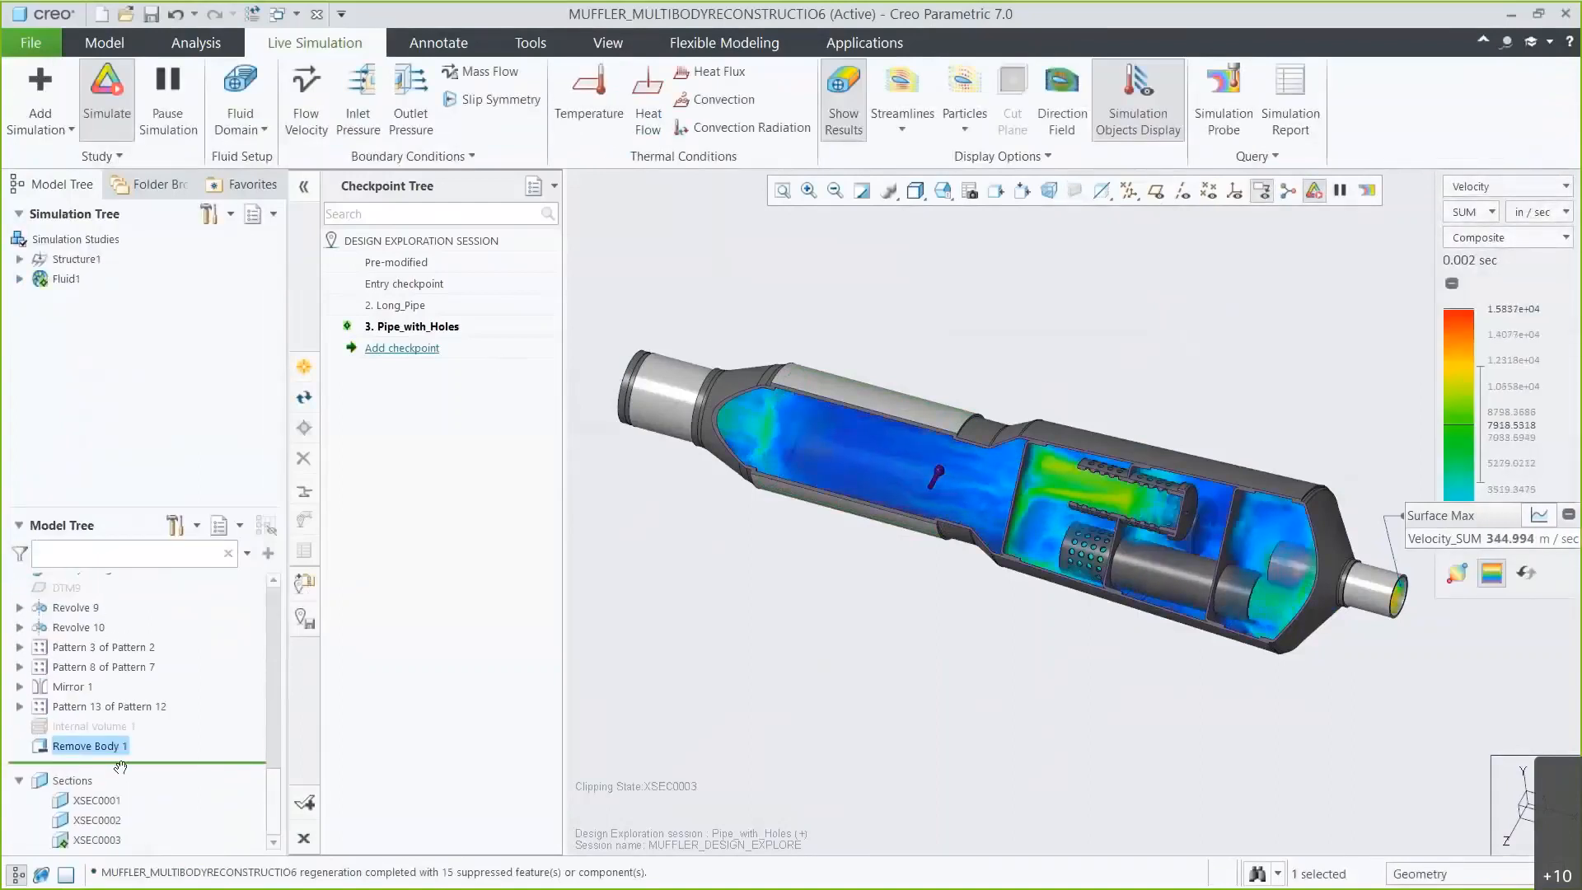
Hide the simulation results and start a 2.5D Lattice feature oriented along the X direction.
left_click(844, 99)
left_click(105, 42)
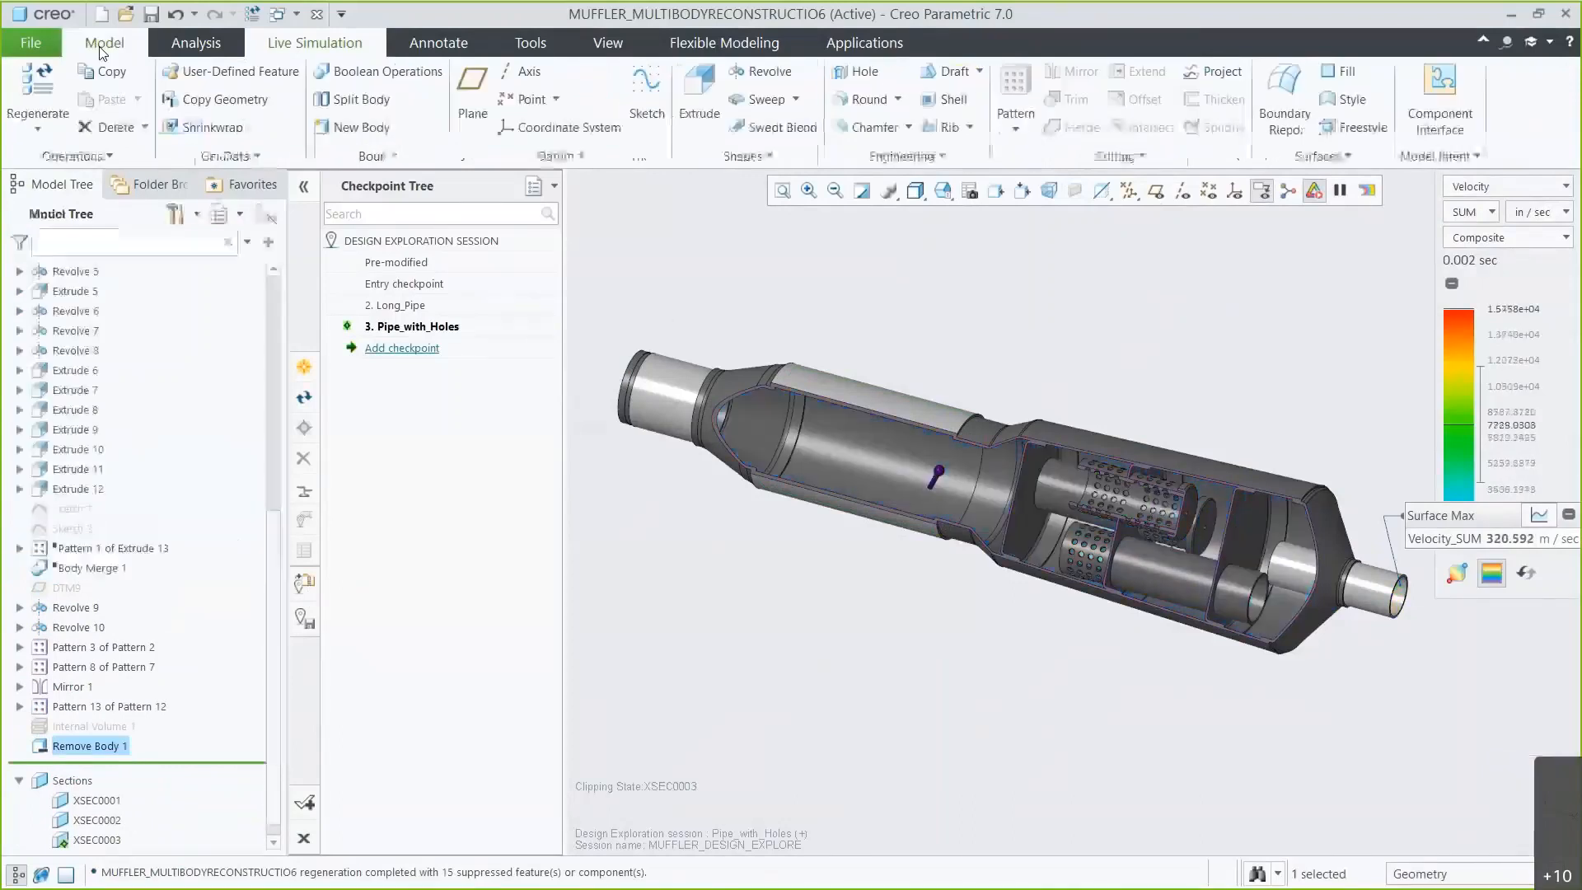
left_click(863, 153)
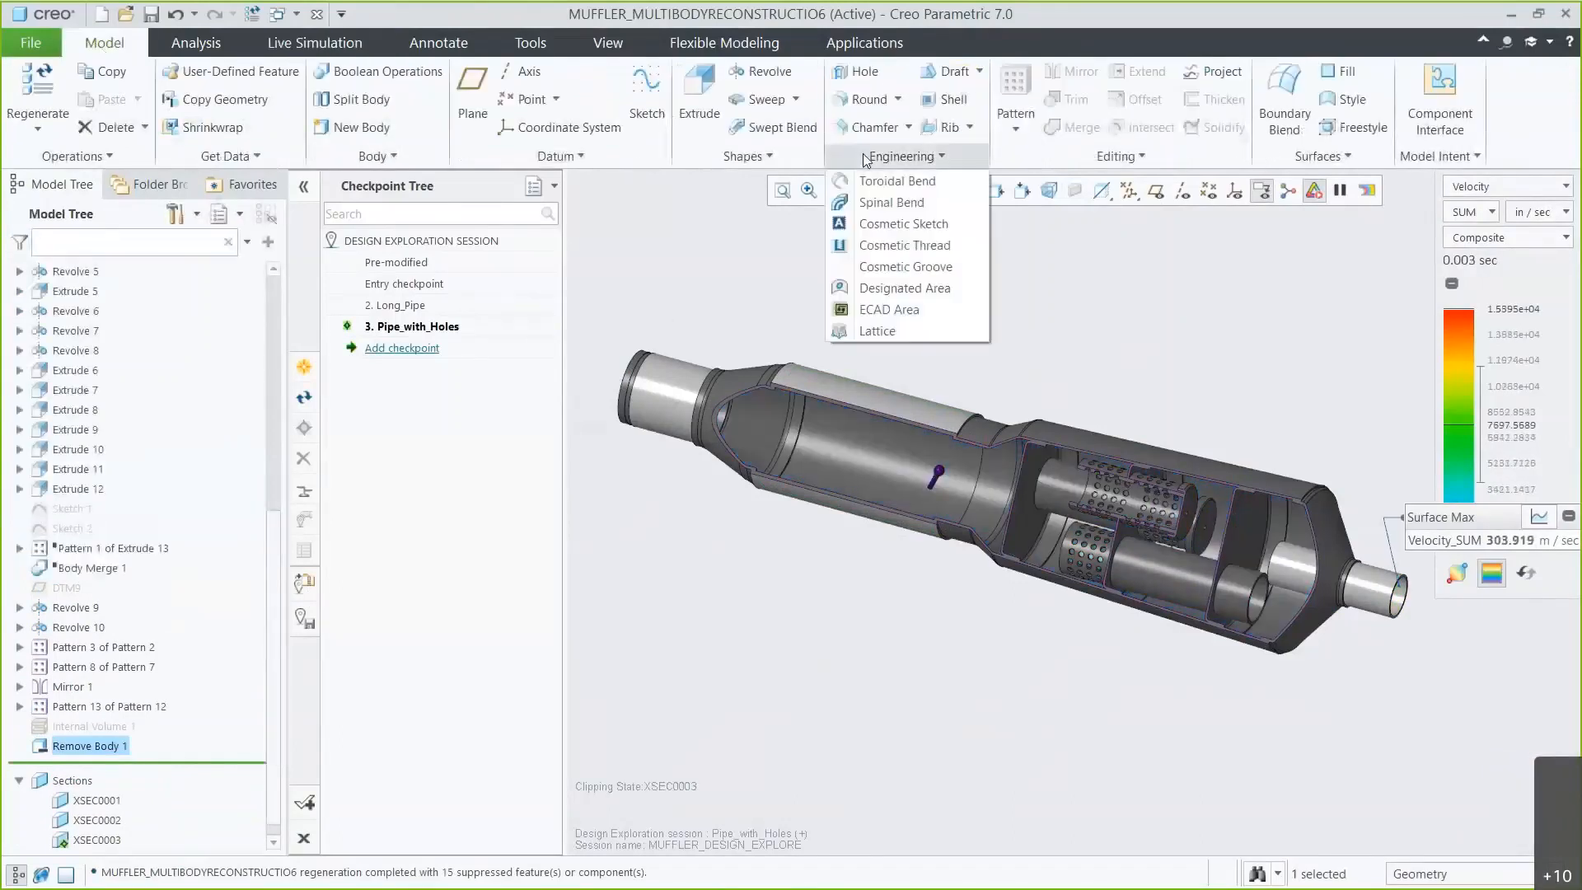
left_click(891, 326)
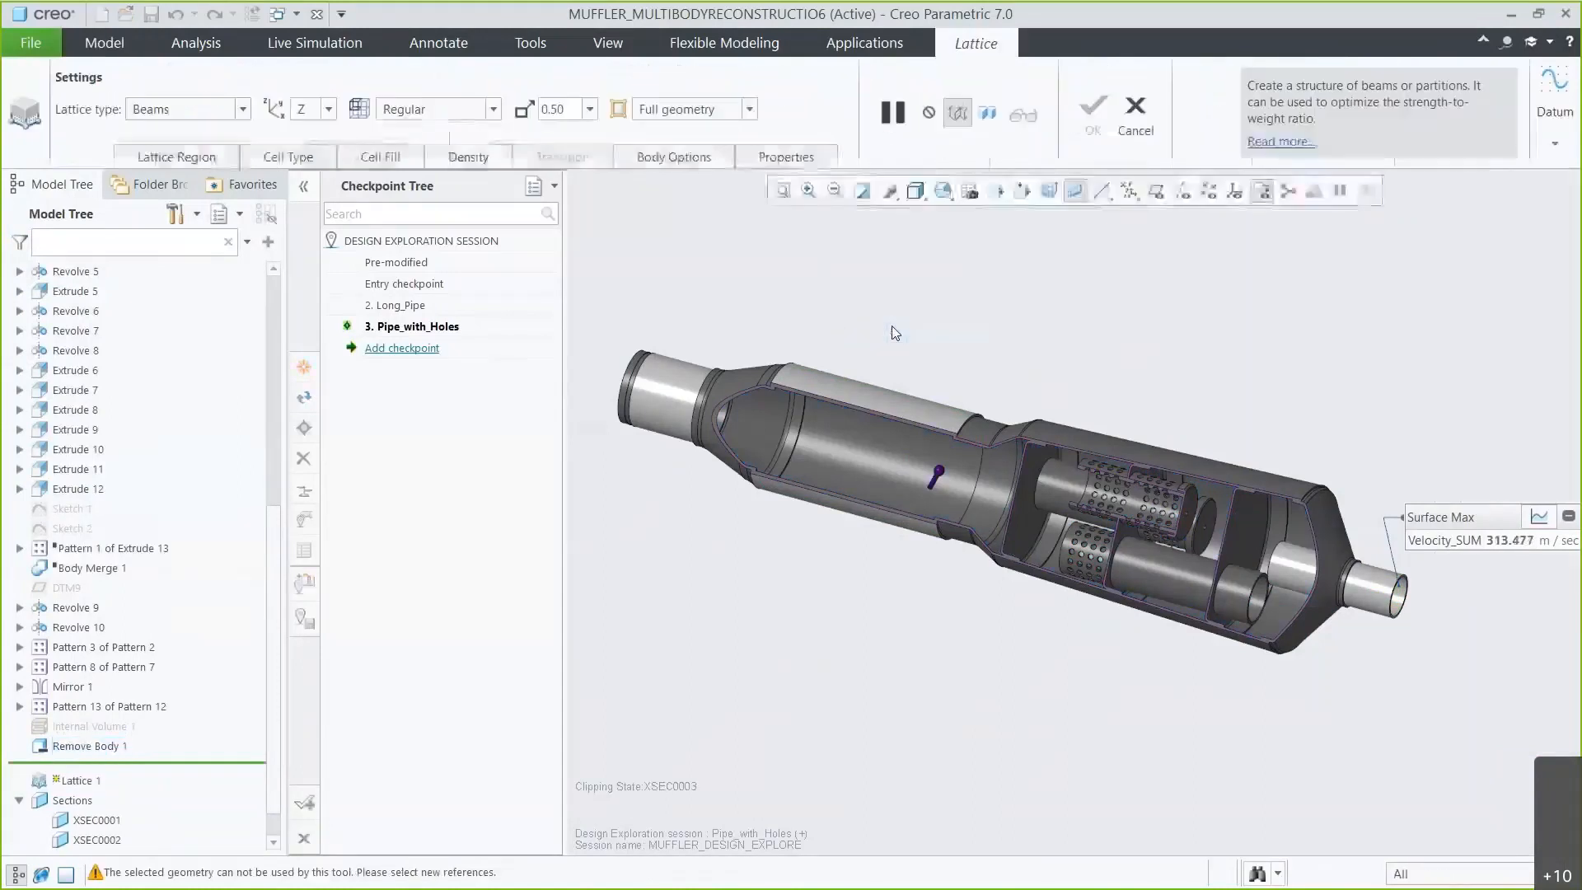
left_click(241, 109)
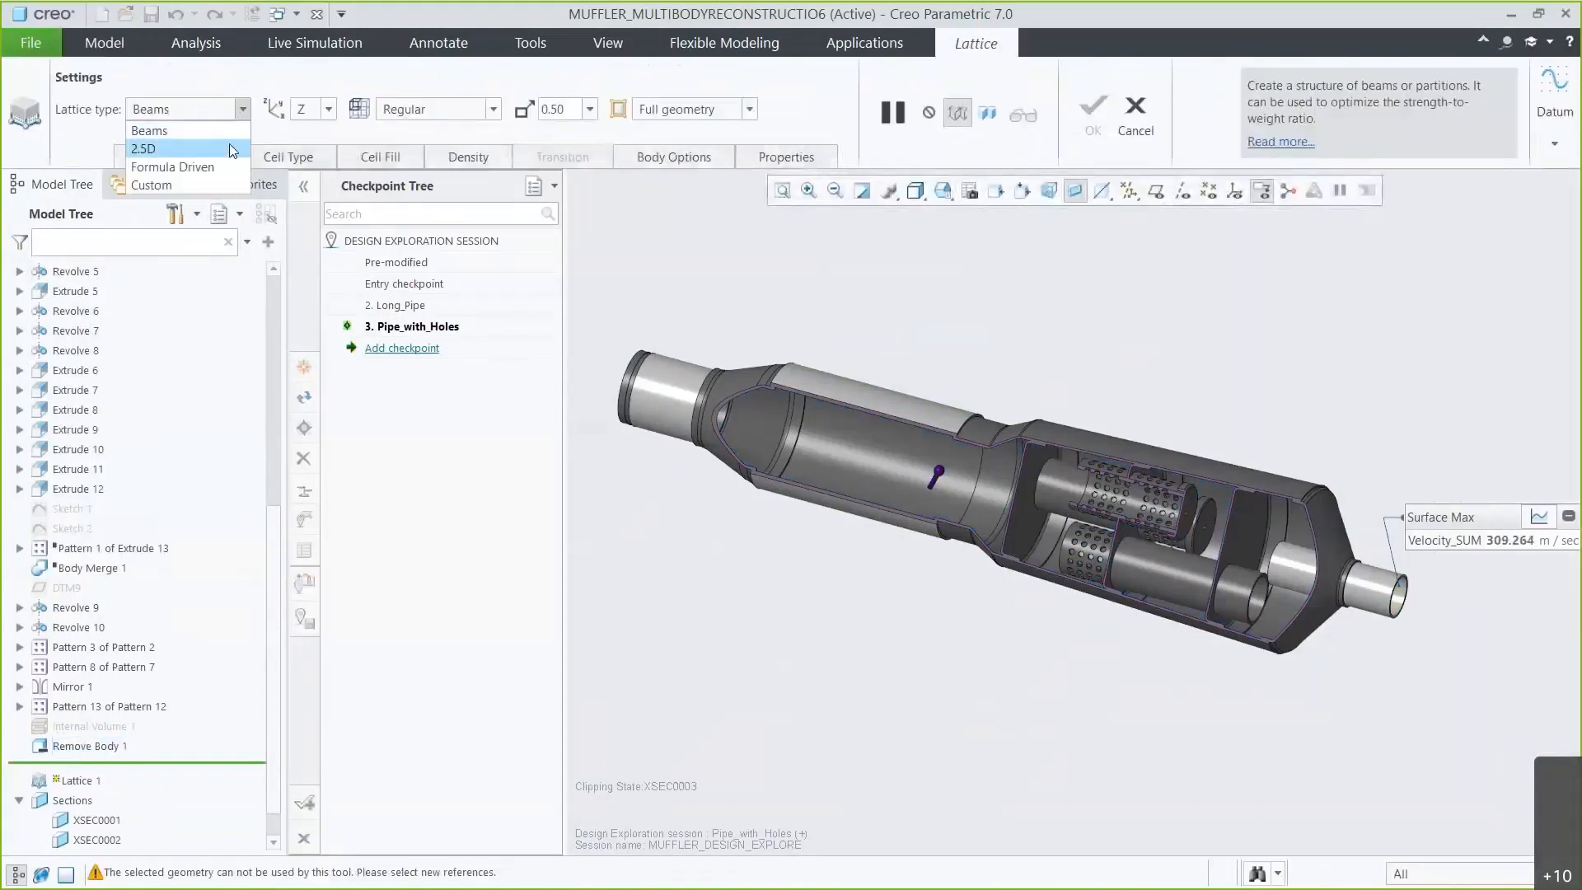
left_click(143, 149)
left_click(329, 110)
left_click(300, 149)
Select the inner chamber's cylindrical surface as the lattice volume region.
left_click(176, 156)
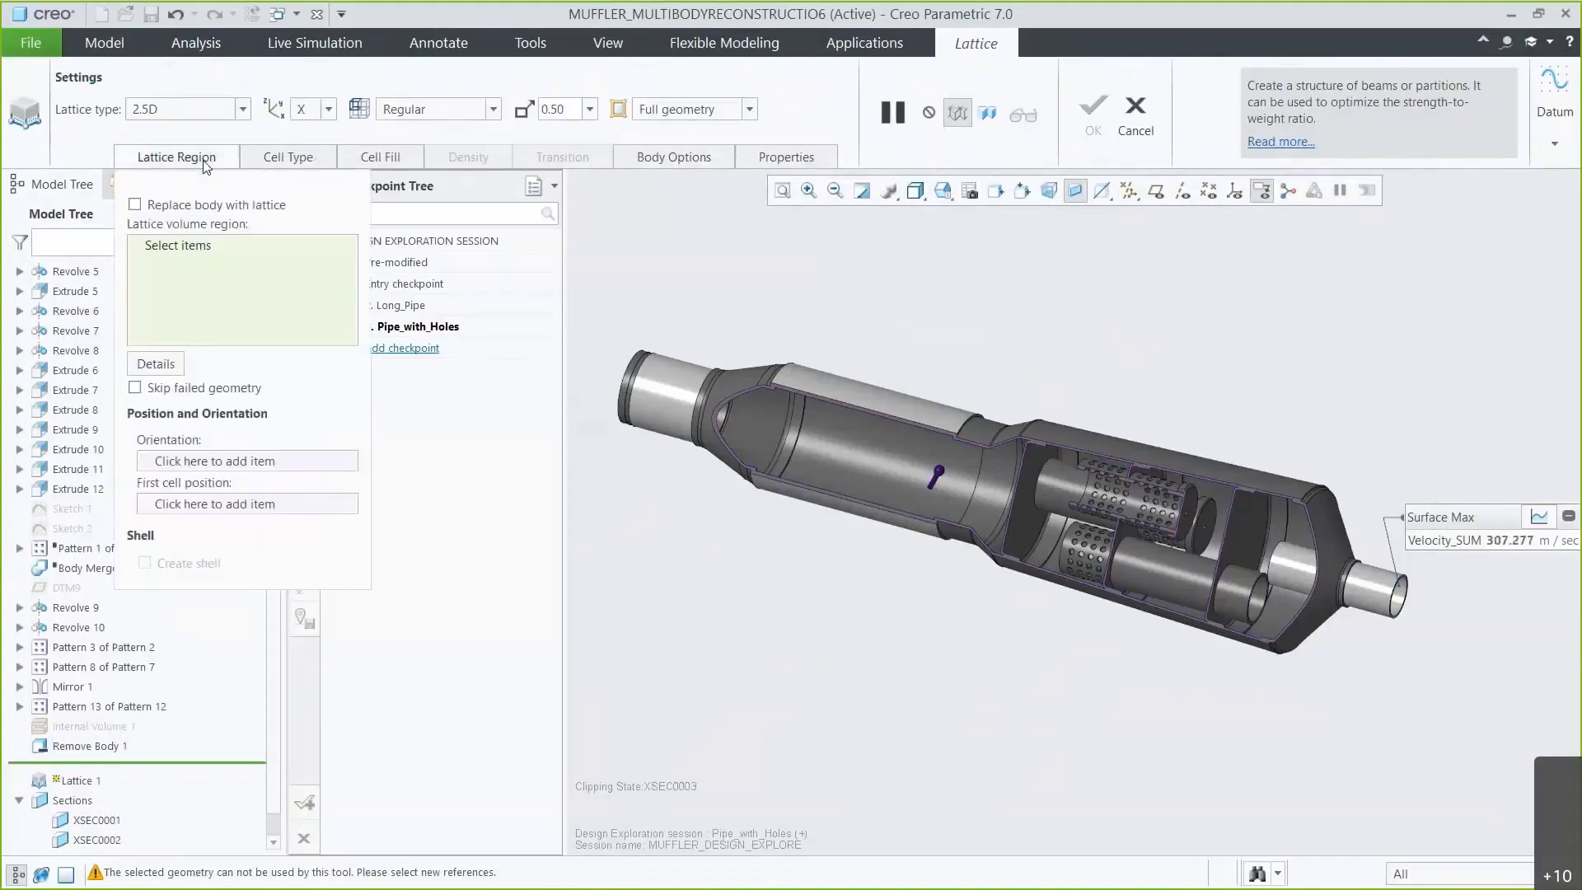
scroll(840, 439, "down", 5)
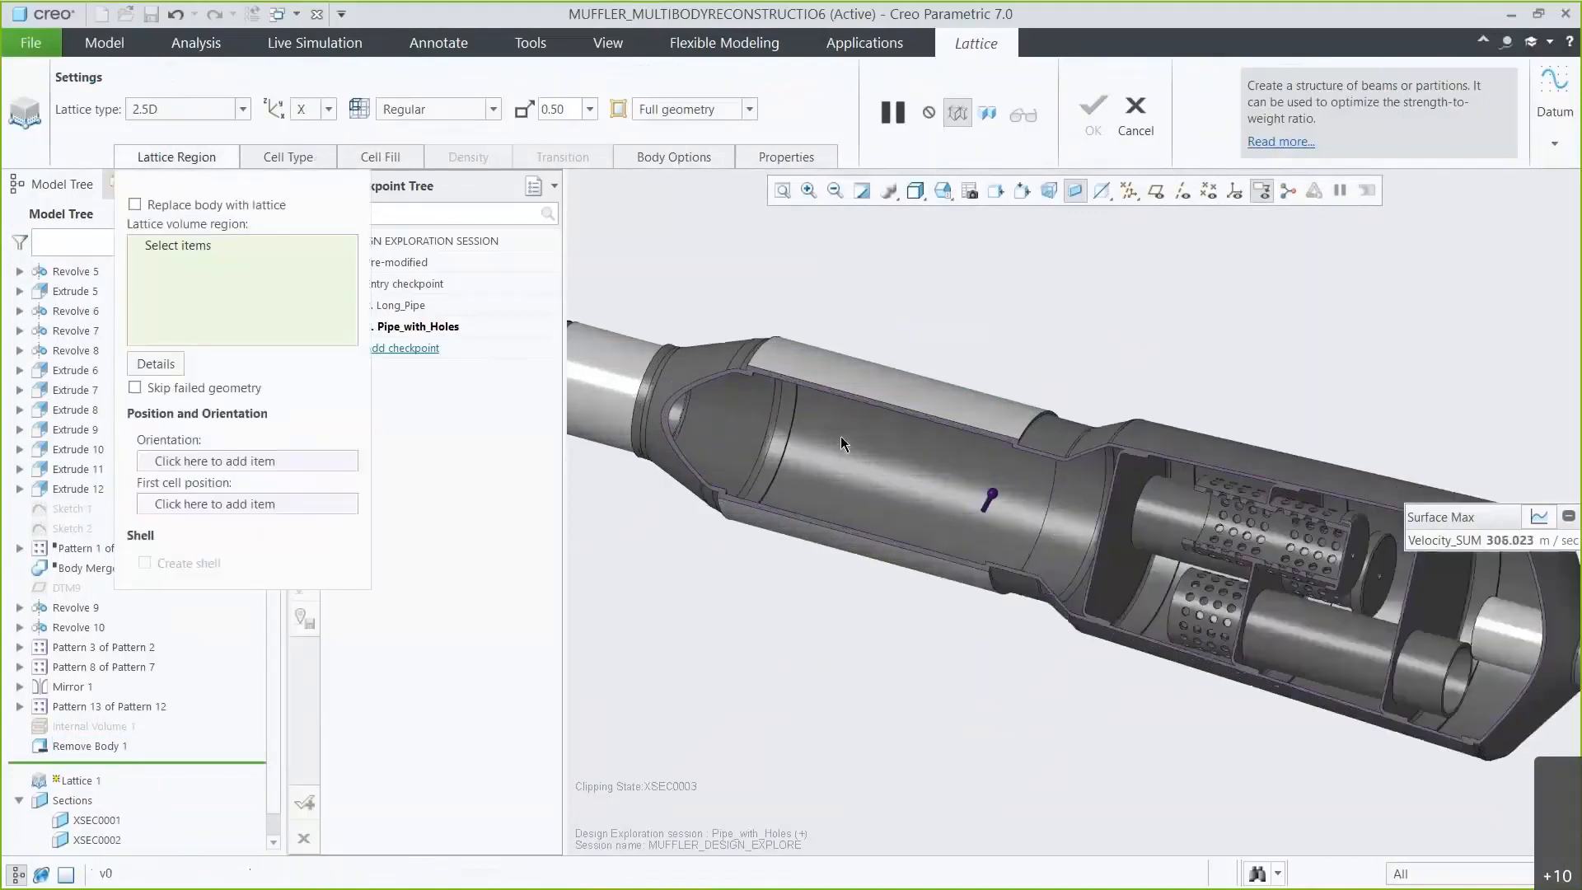
left_click(841, 439)
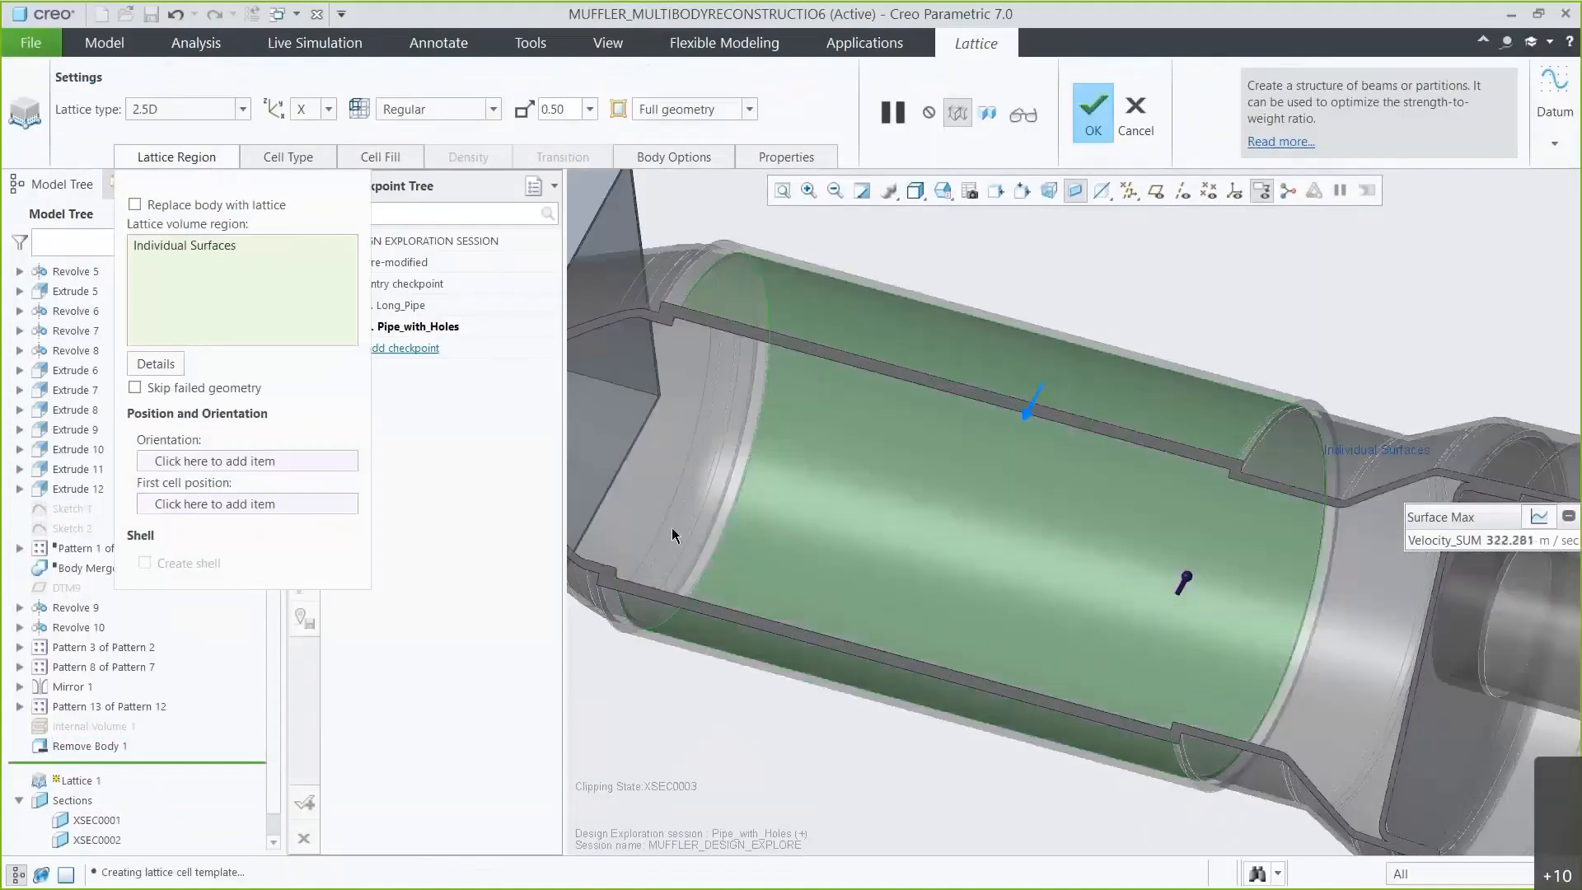
Set the lattice orientation to the PRT_CSYS_DEF coordinate system and the first cell position to datum point PNT9.
scroll(610, 443, "down", 5)
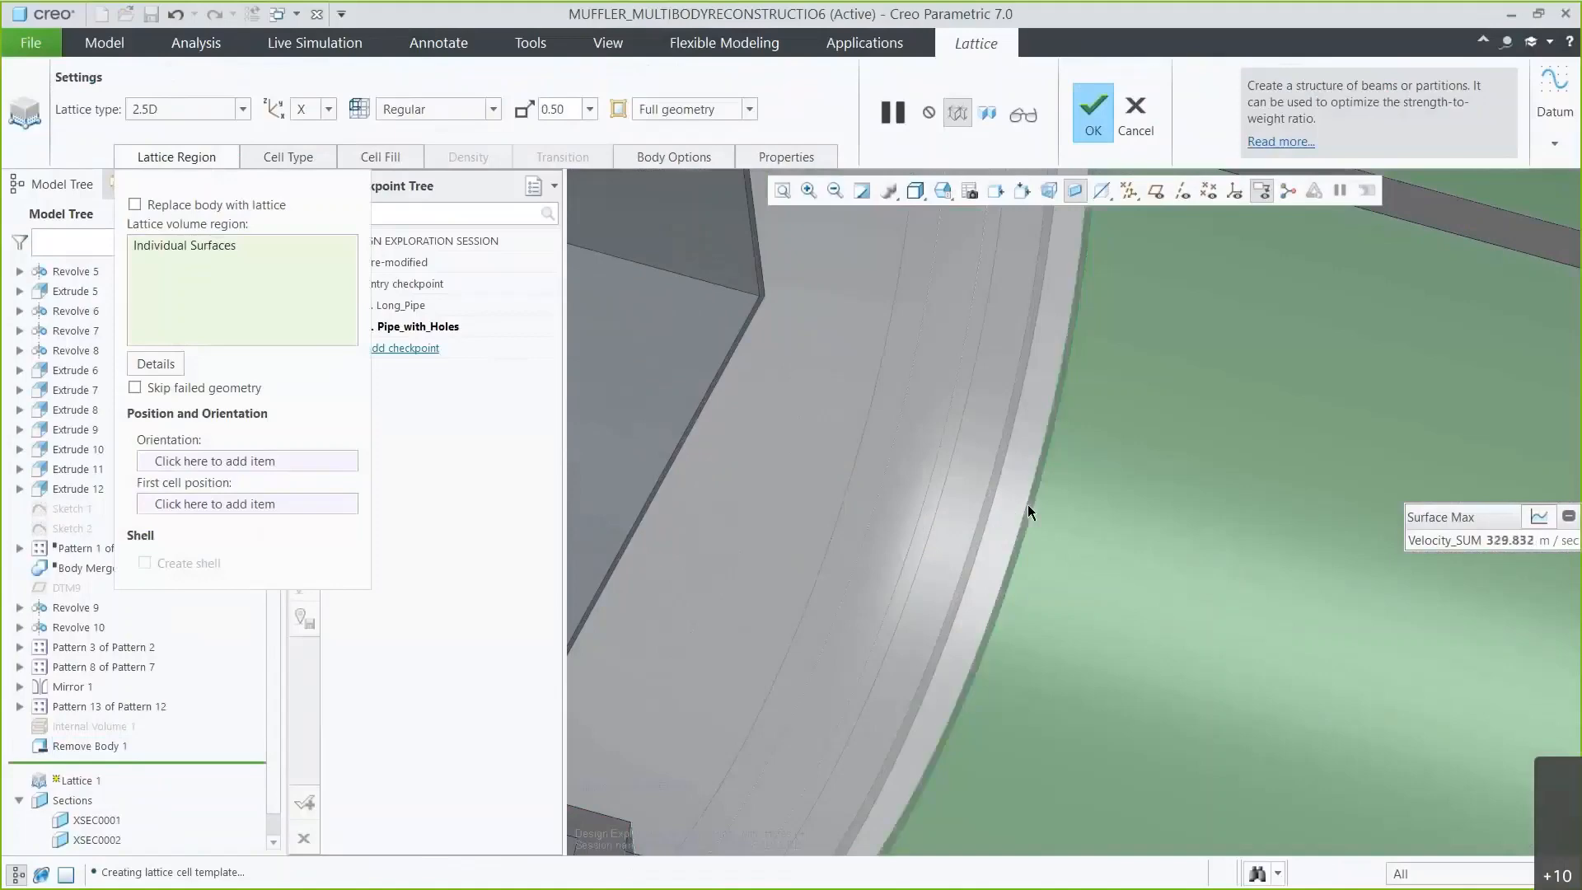
scroll(1026, 504, "up", 5)
mouse_move(1026, 504)
middle_mouse_down()
mouse_move(1290, 573)
mouse_move(1359, 609)
middle_mouse_up()
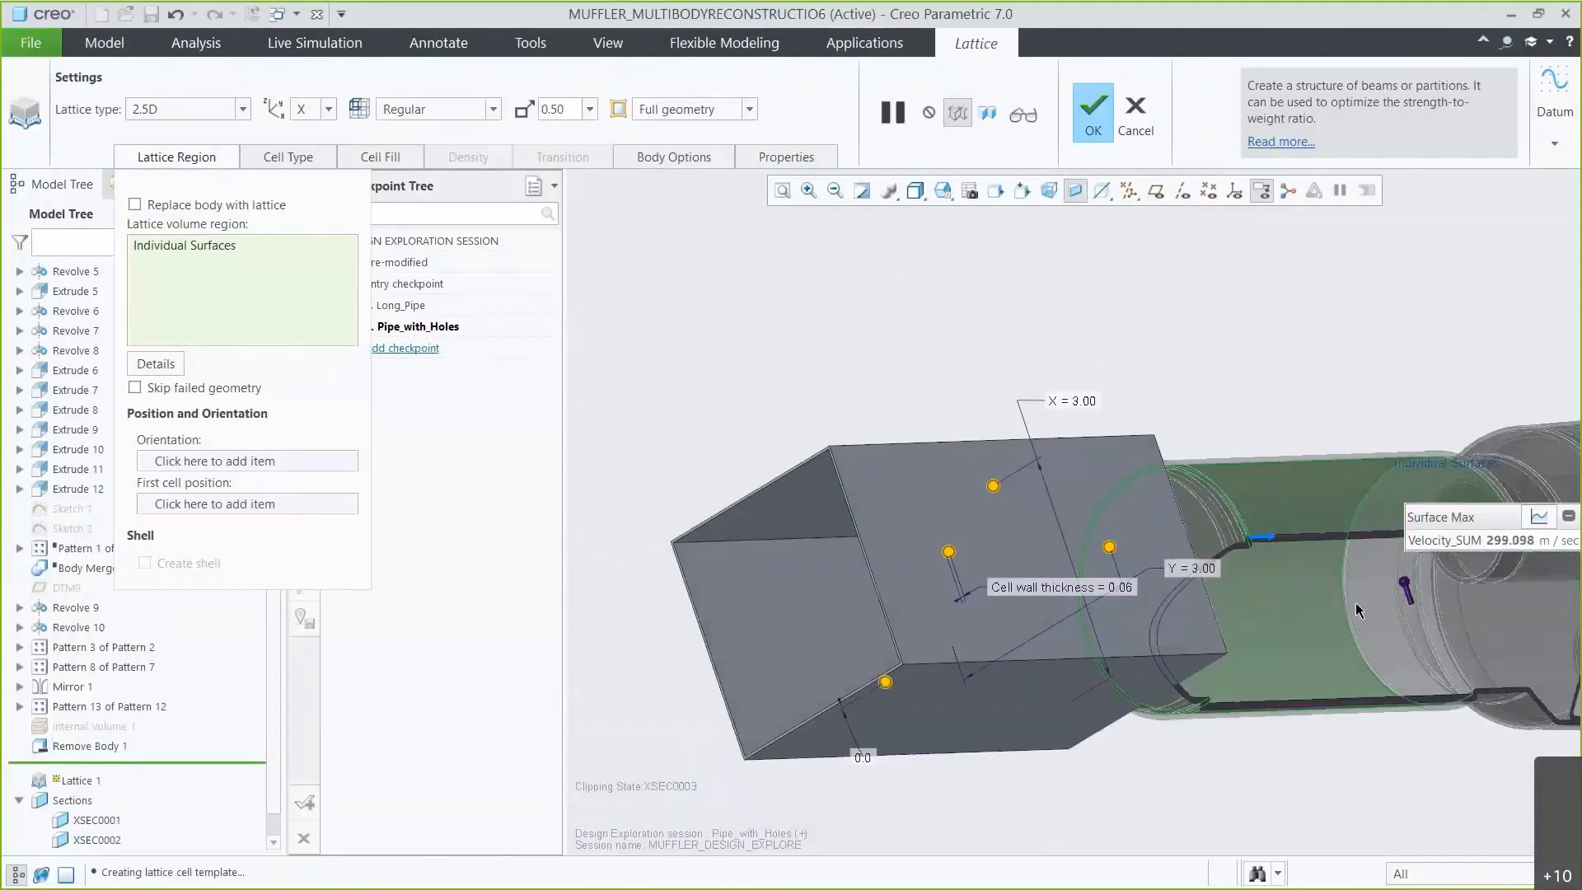
scroll(1407, 602, "down", 5)
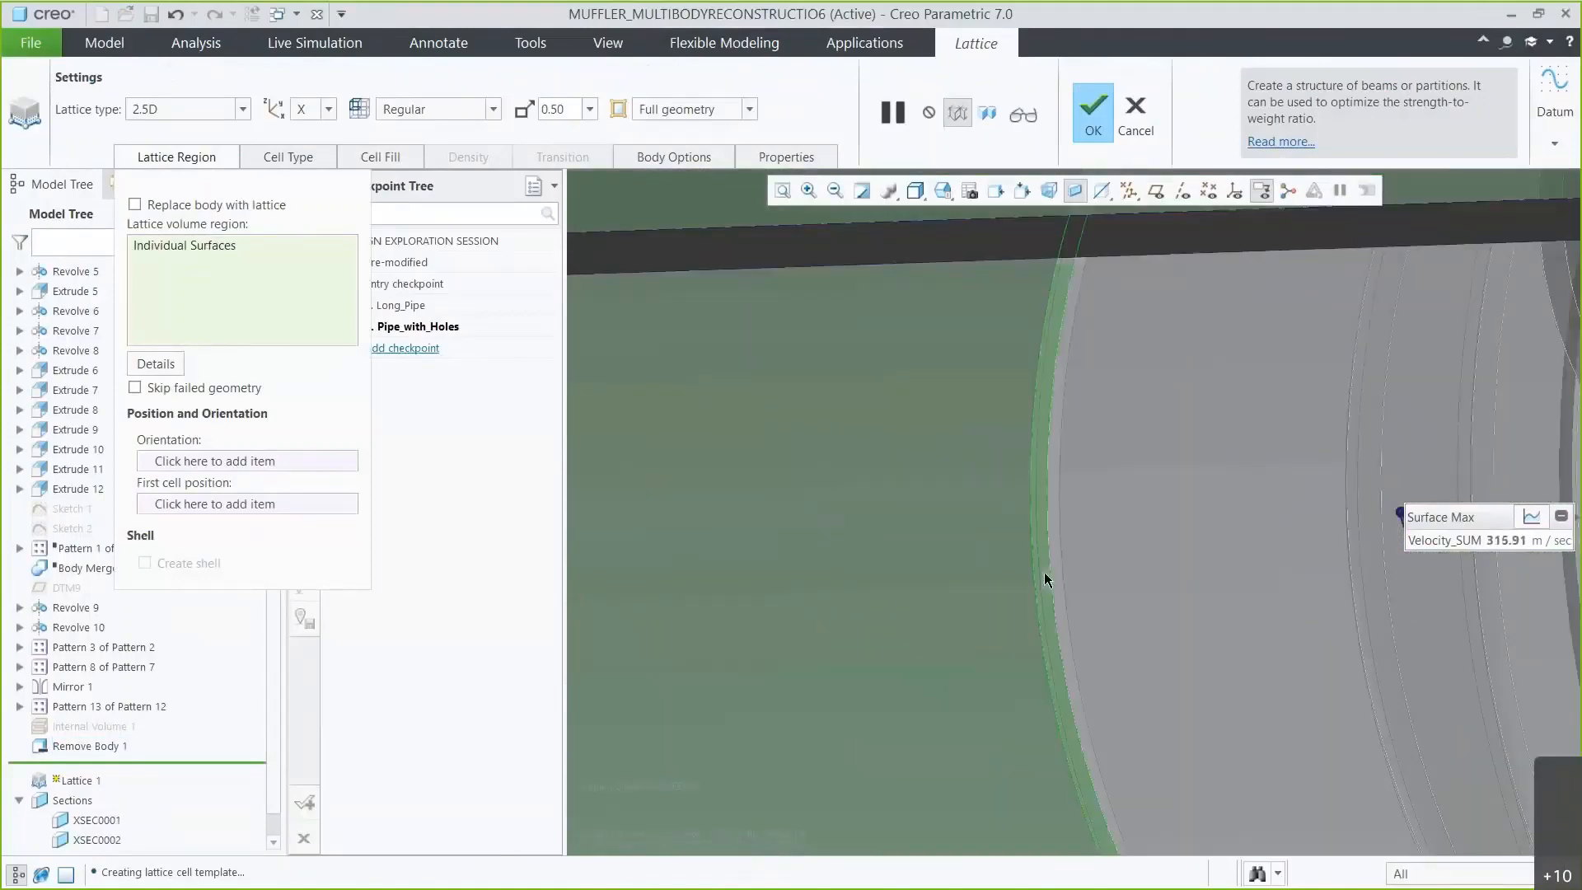
left_click(944, 191)
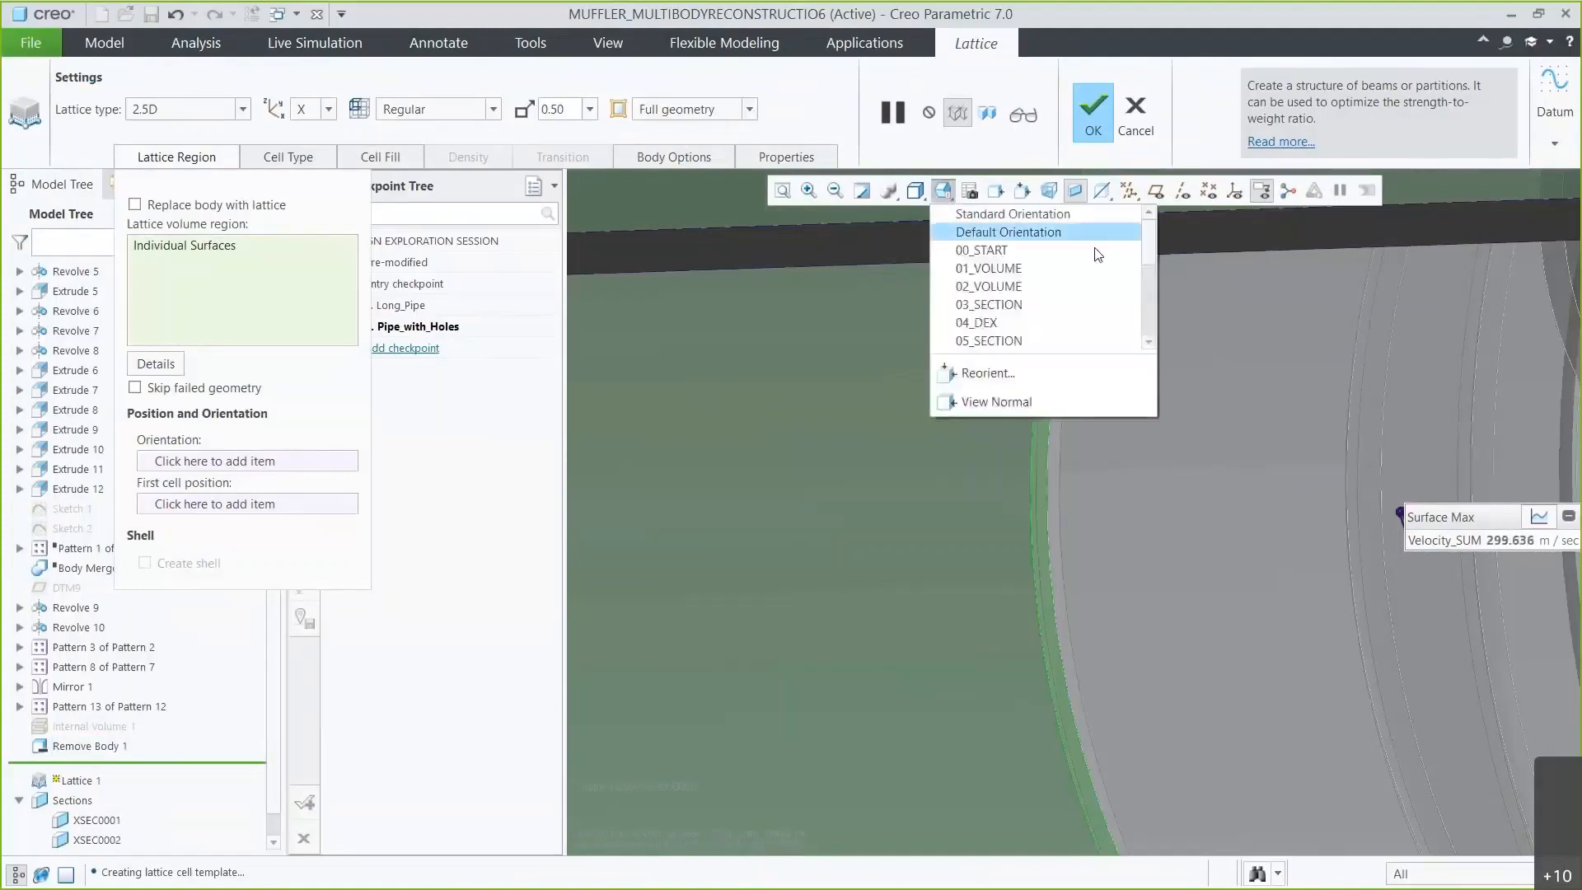
left_click_drag(1149, 254, 1153, 287)
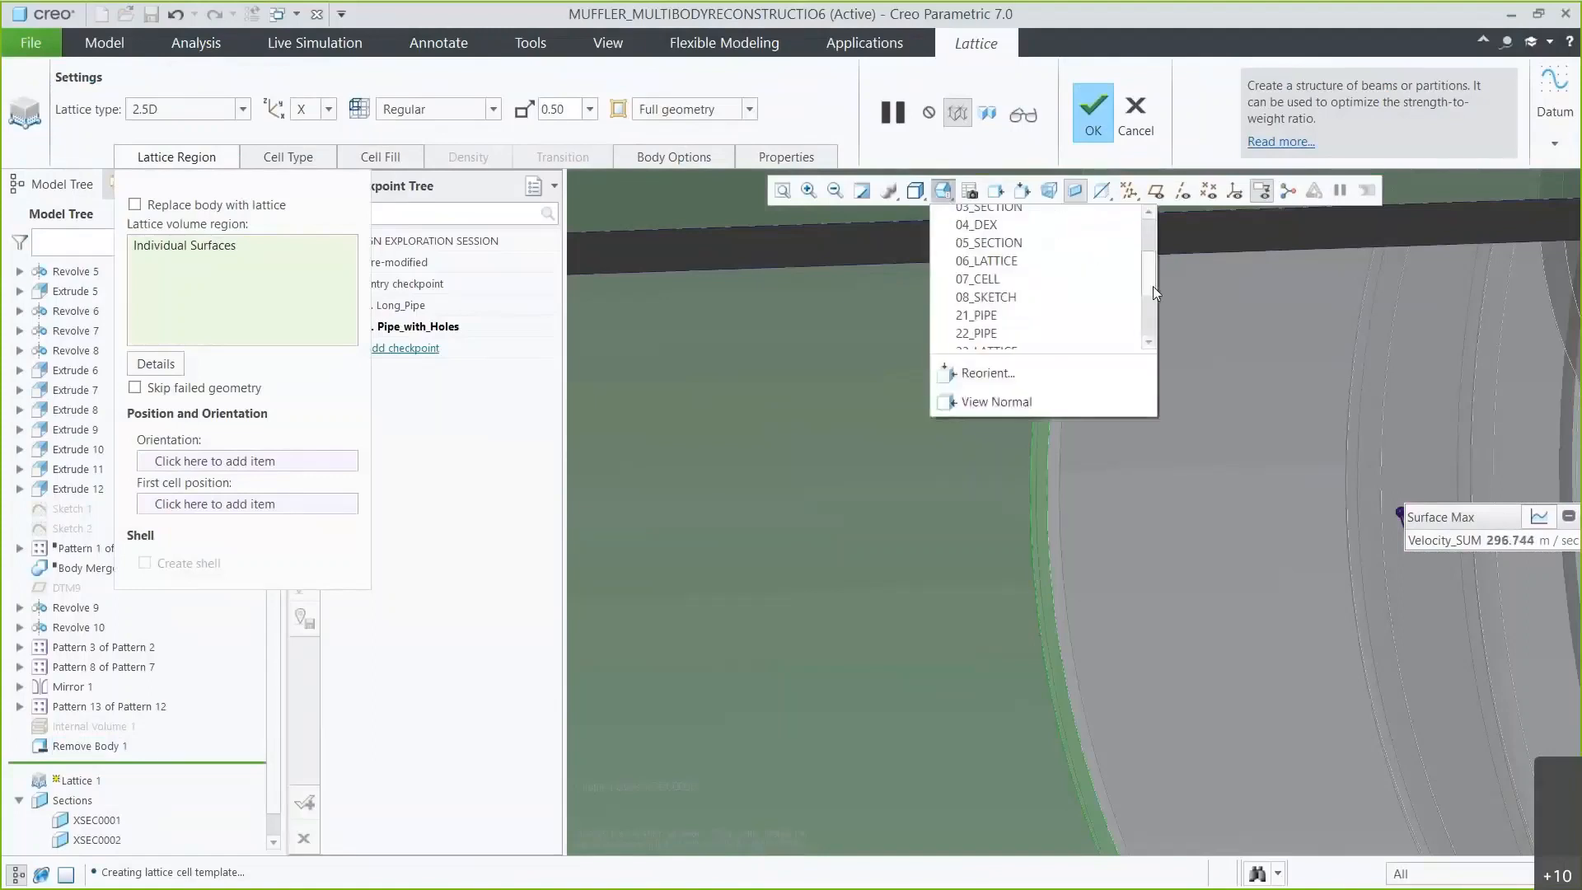
left_click(1057, 280)
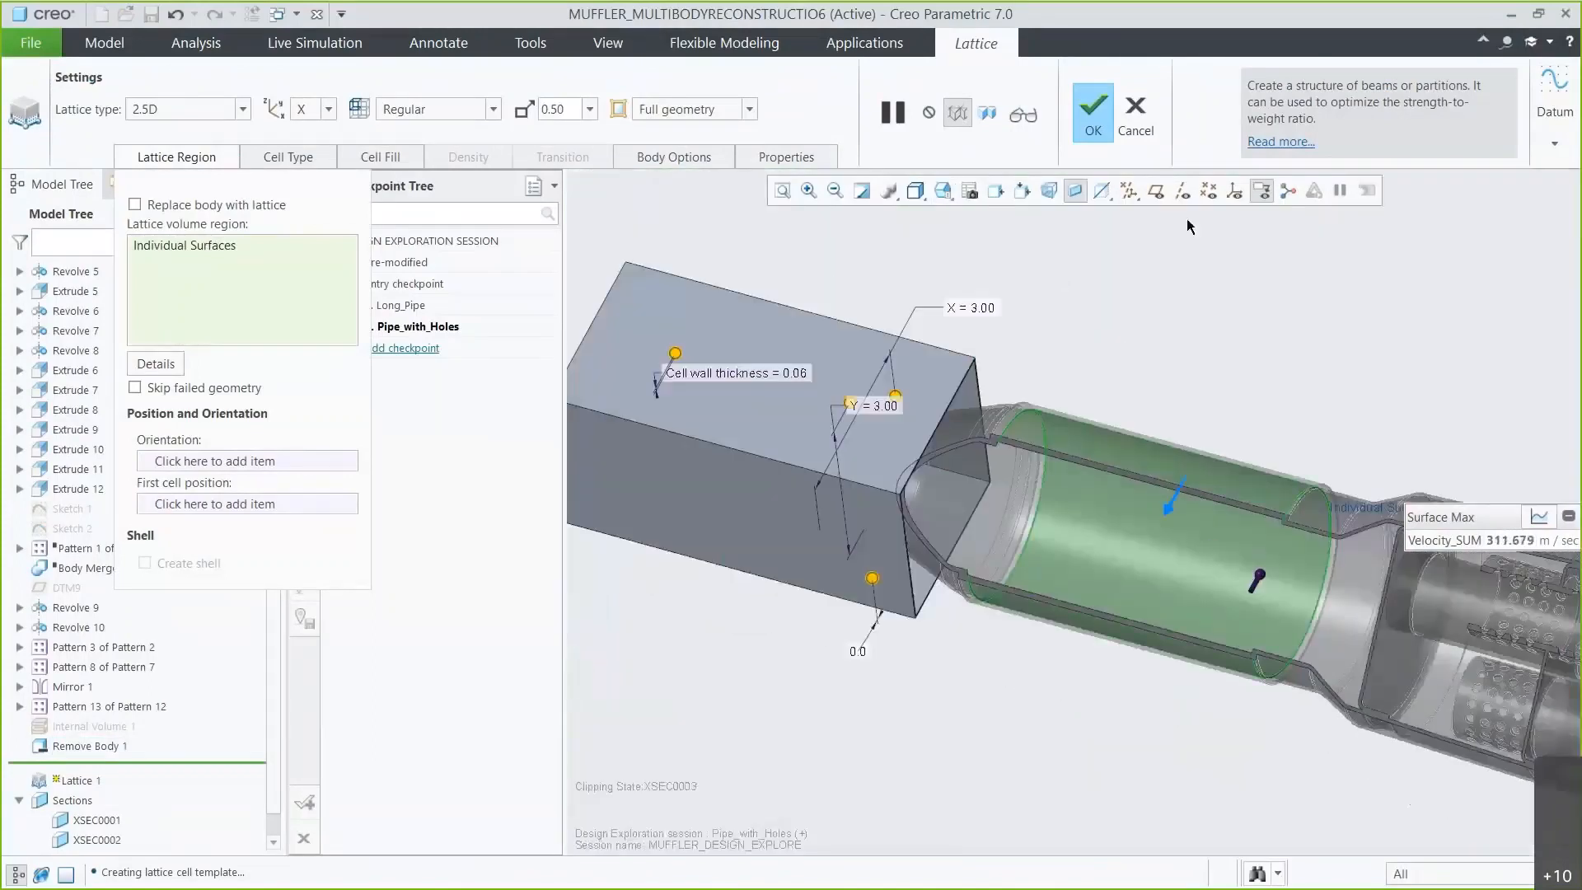
left_click(1234, 191)
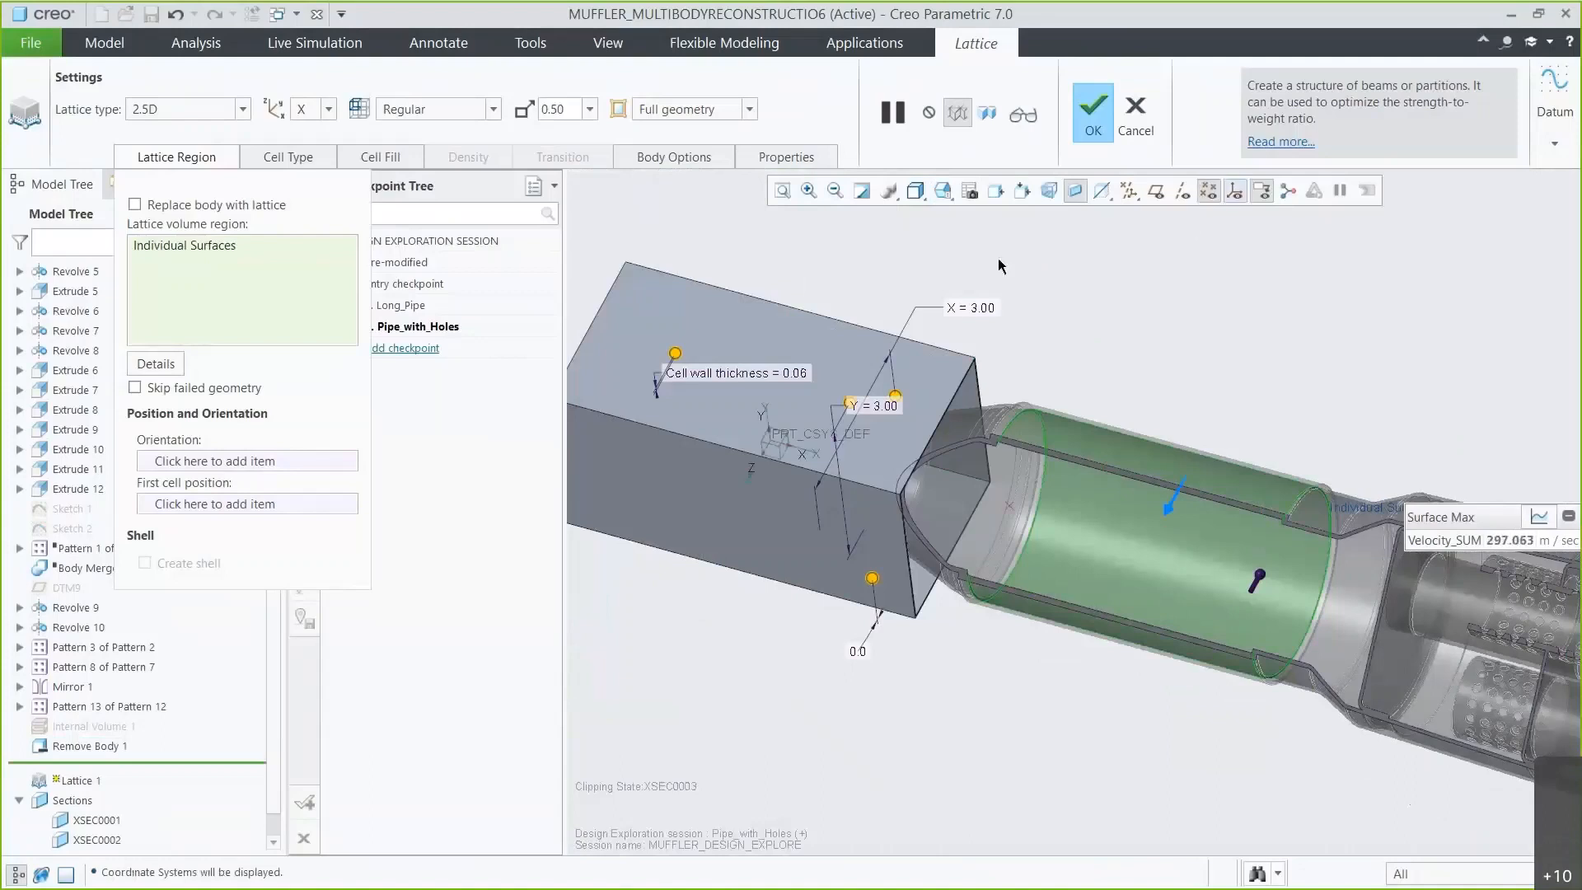
left_click(298, 462)
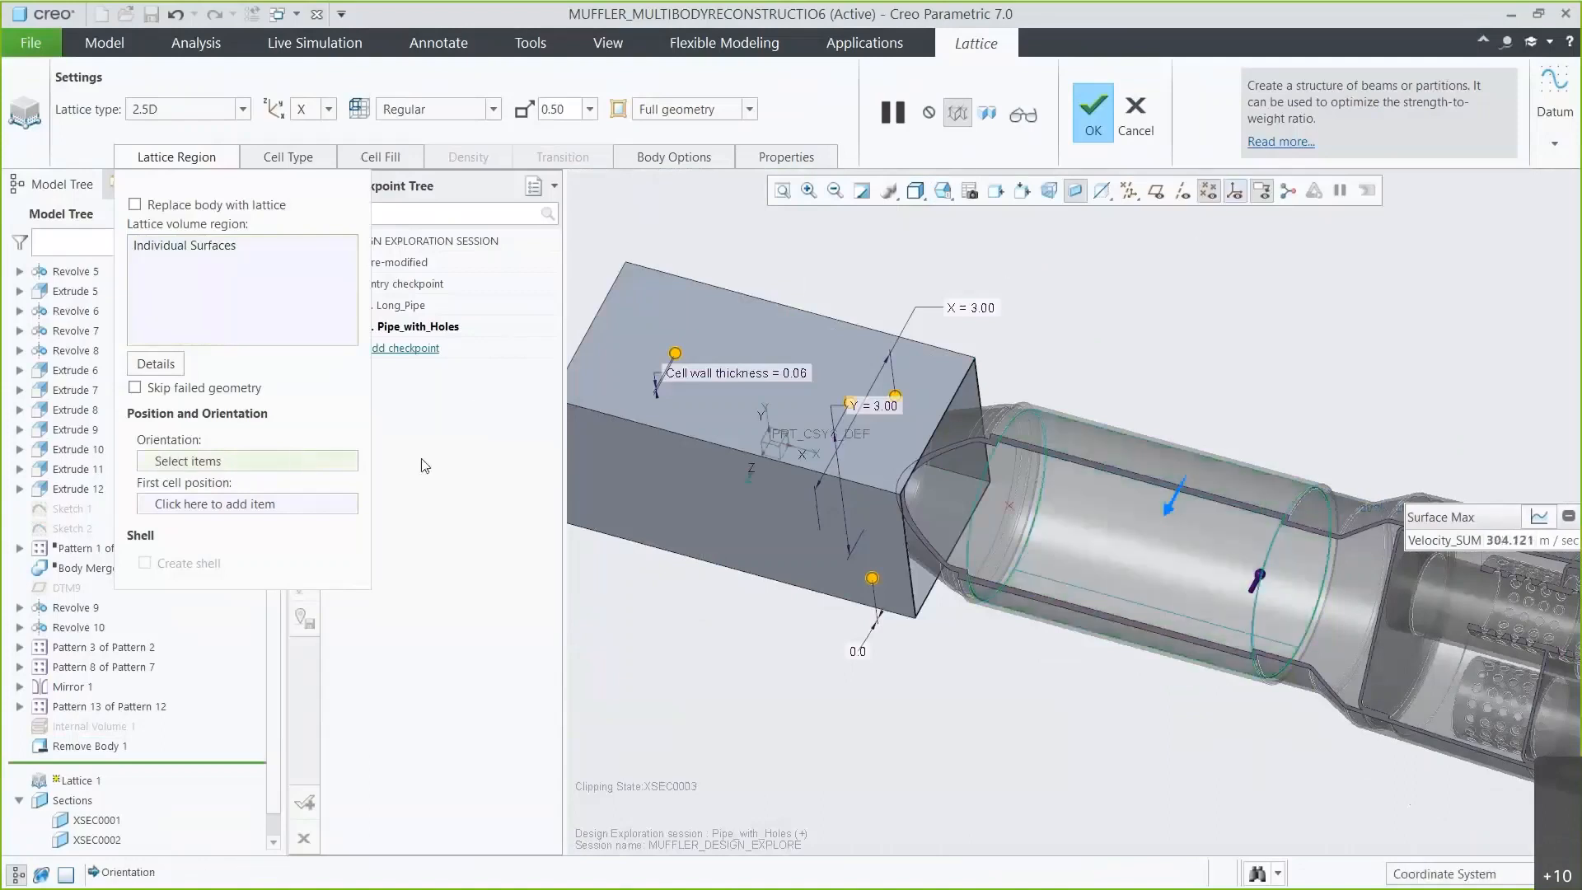
left_click(774, 442)
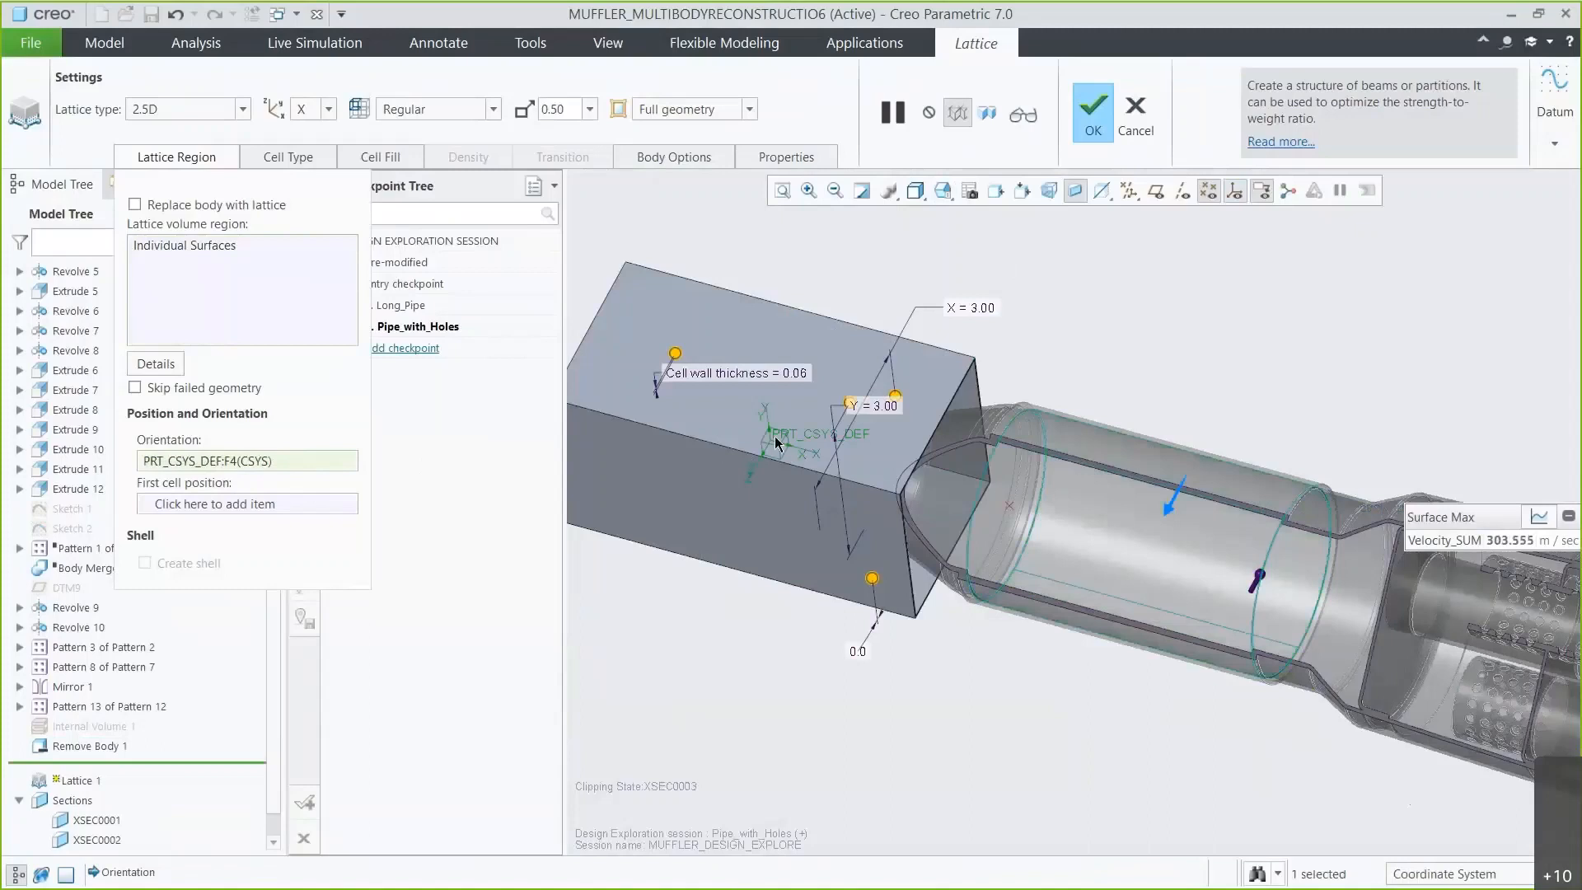
left_click(356, 503)
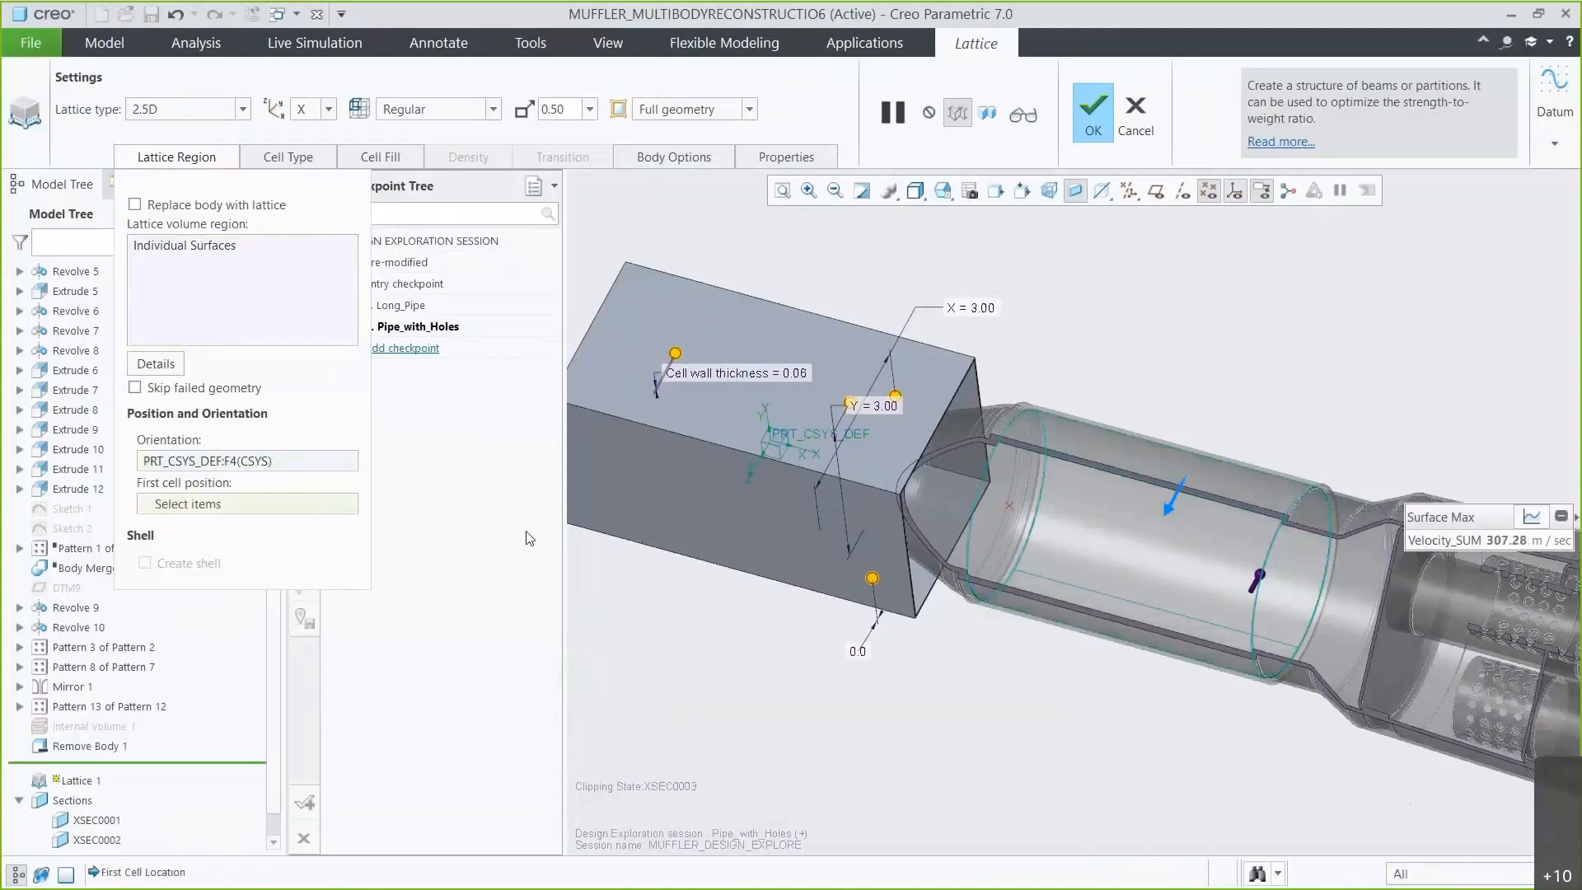
left_click(1009, 506)
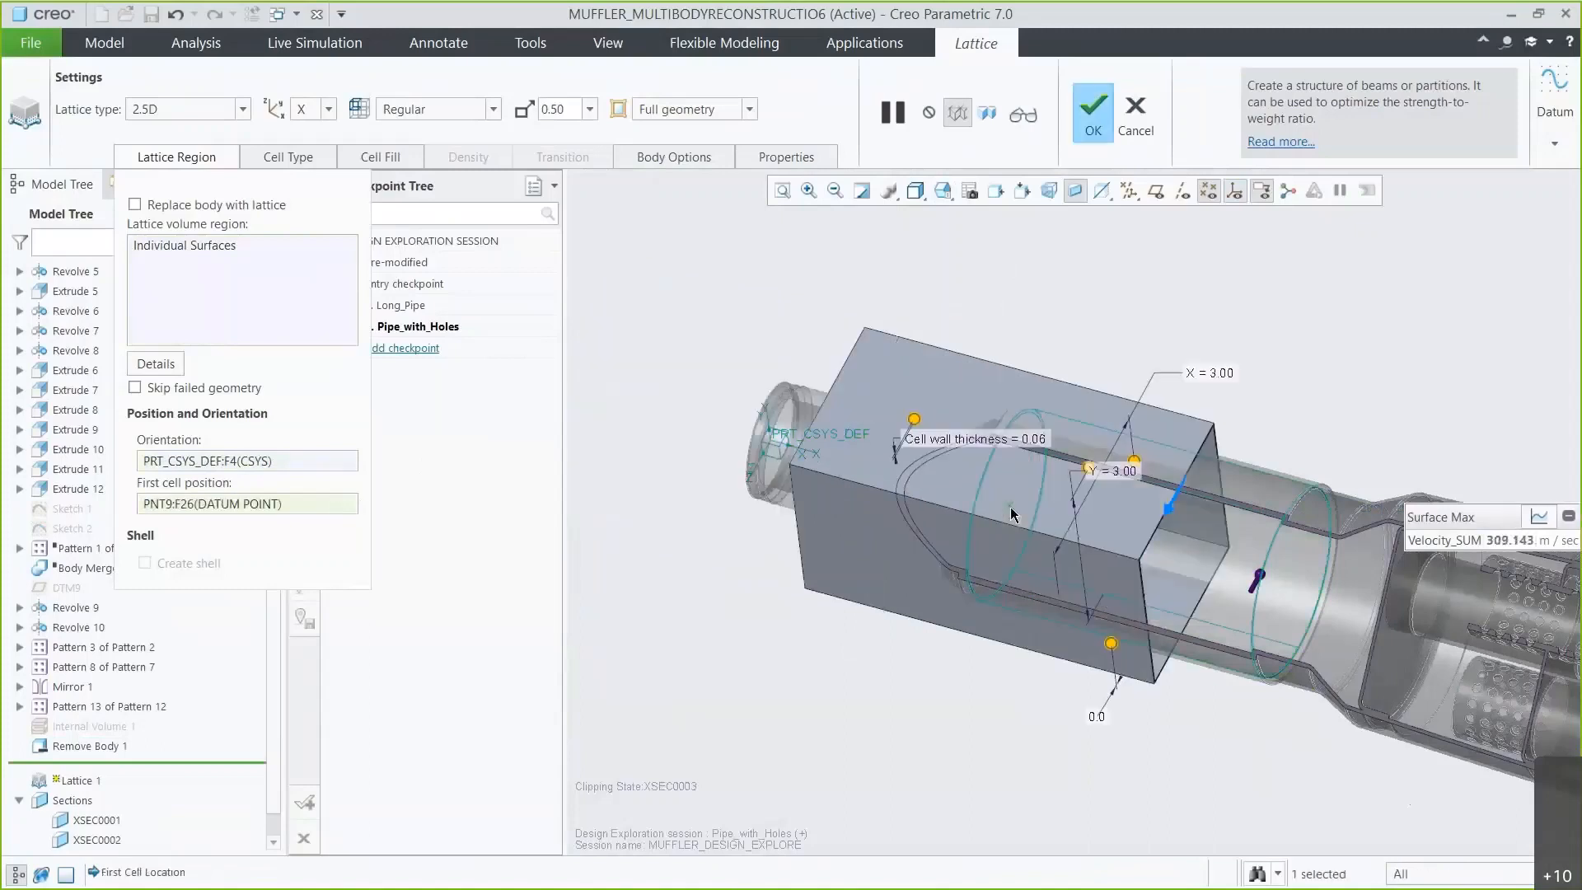
Choose the hexagonal cell shape and set the cell size to 0.35 in X and Y.
left_click(310, 161)
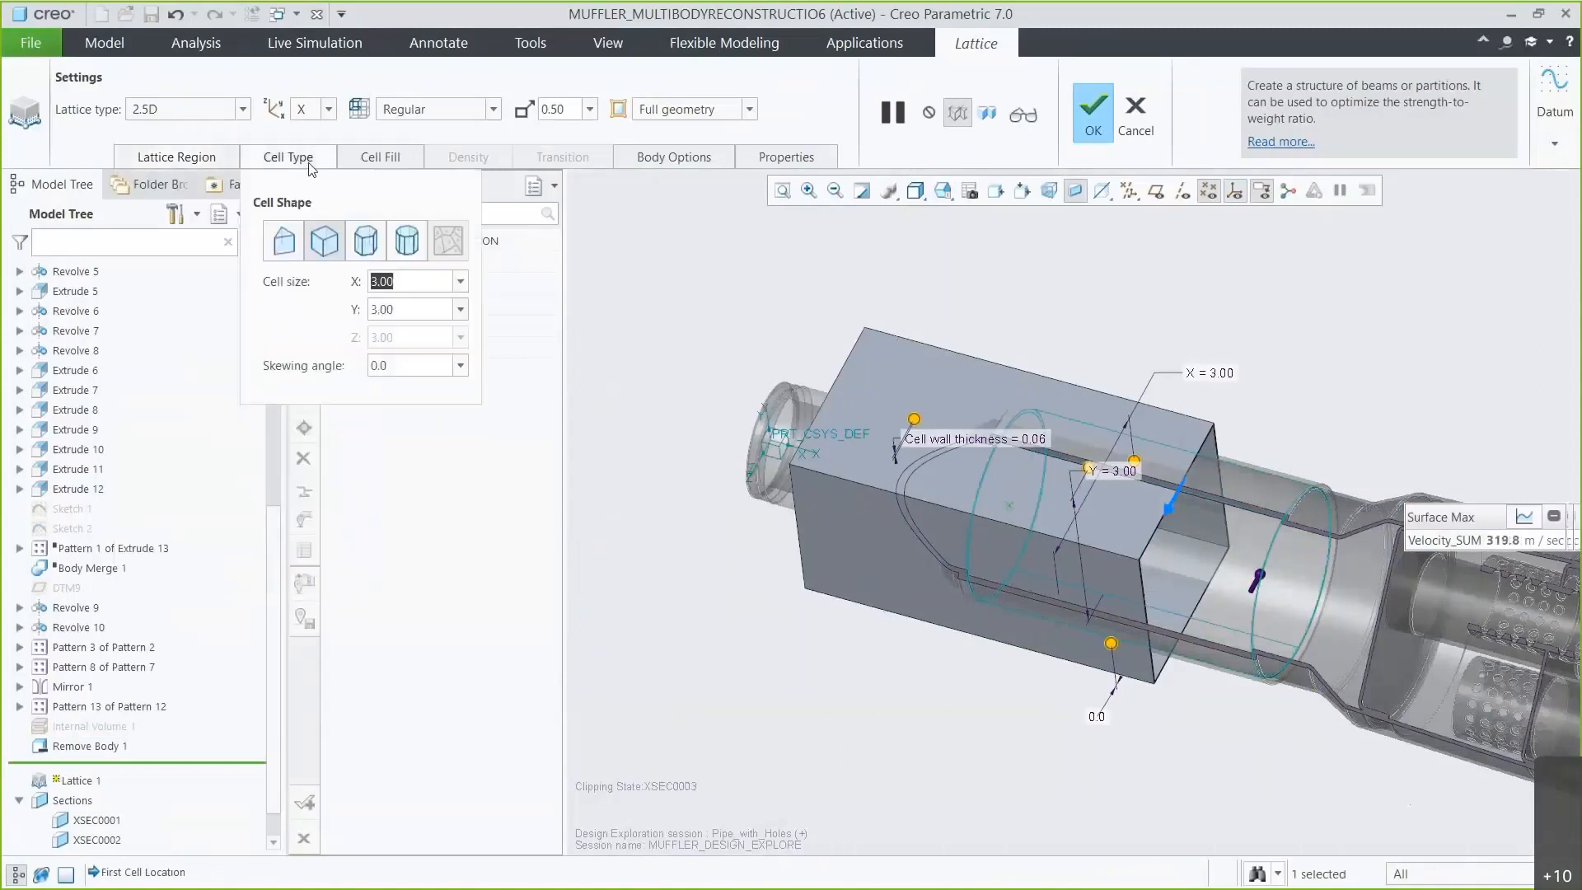
left_click(365, 241)
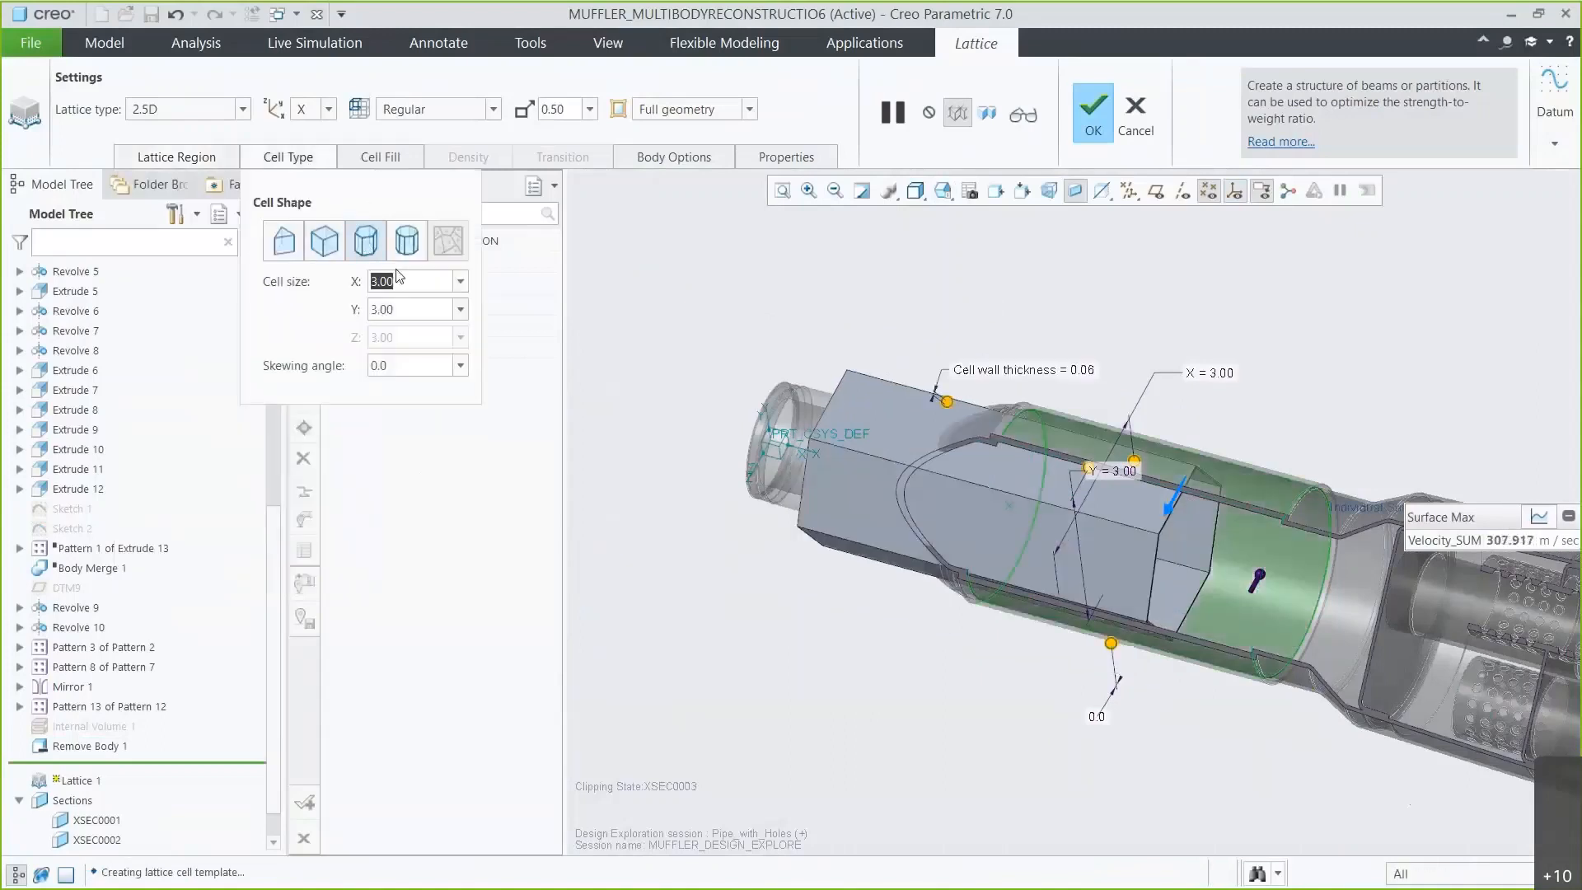
type("0.35")
key("Return")
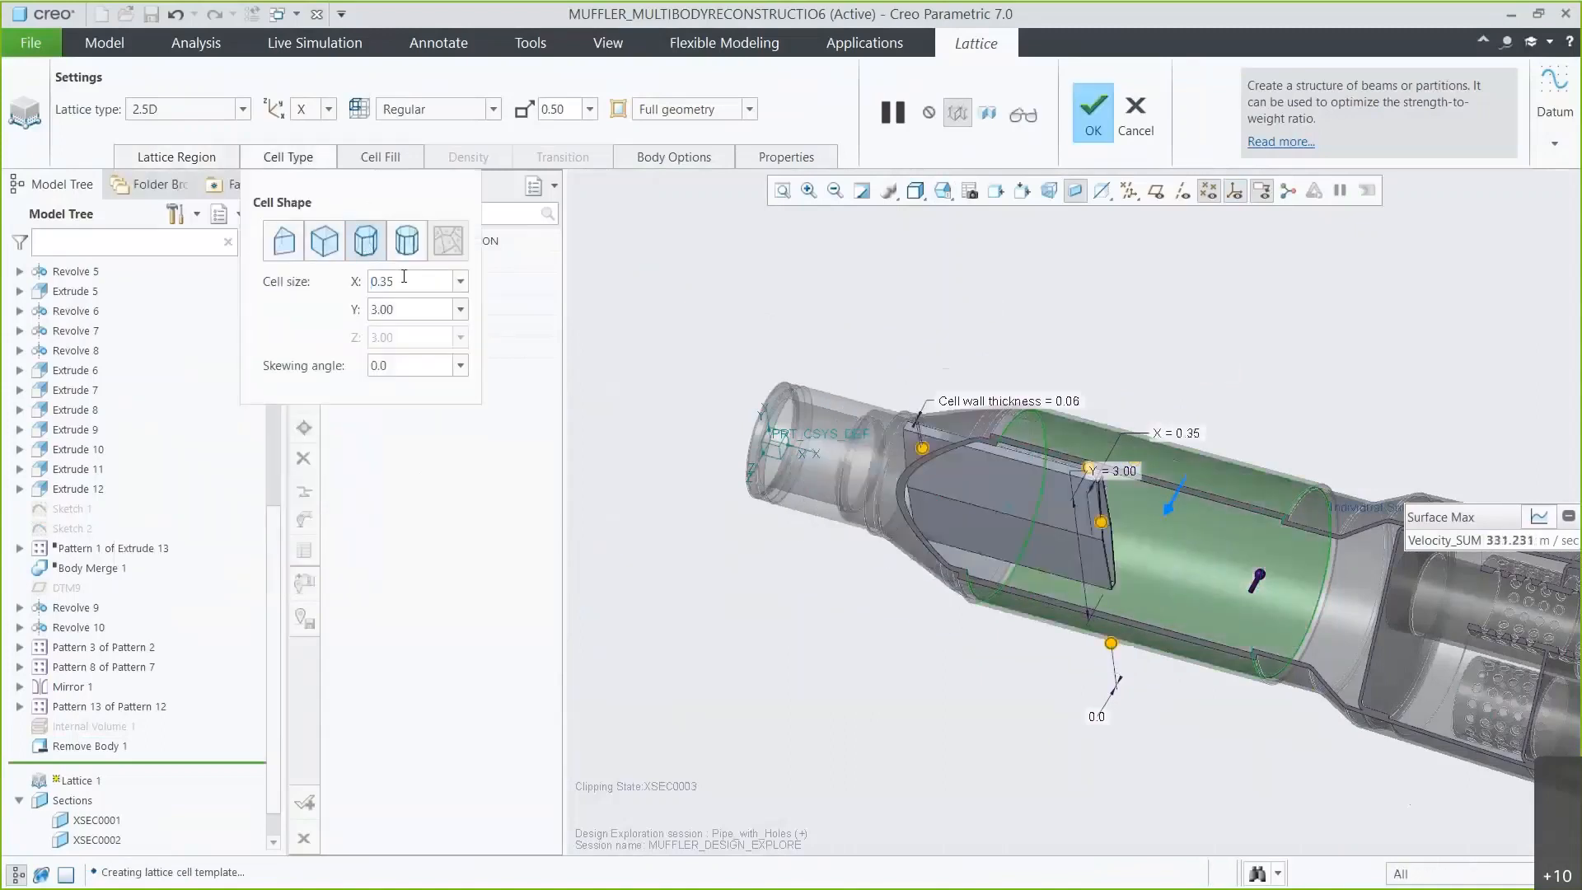
double_click(408, 310)
type(".35")
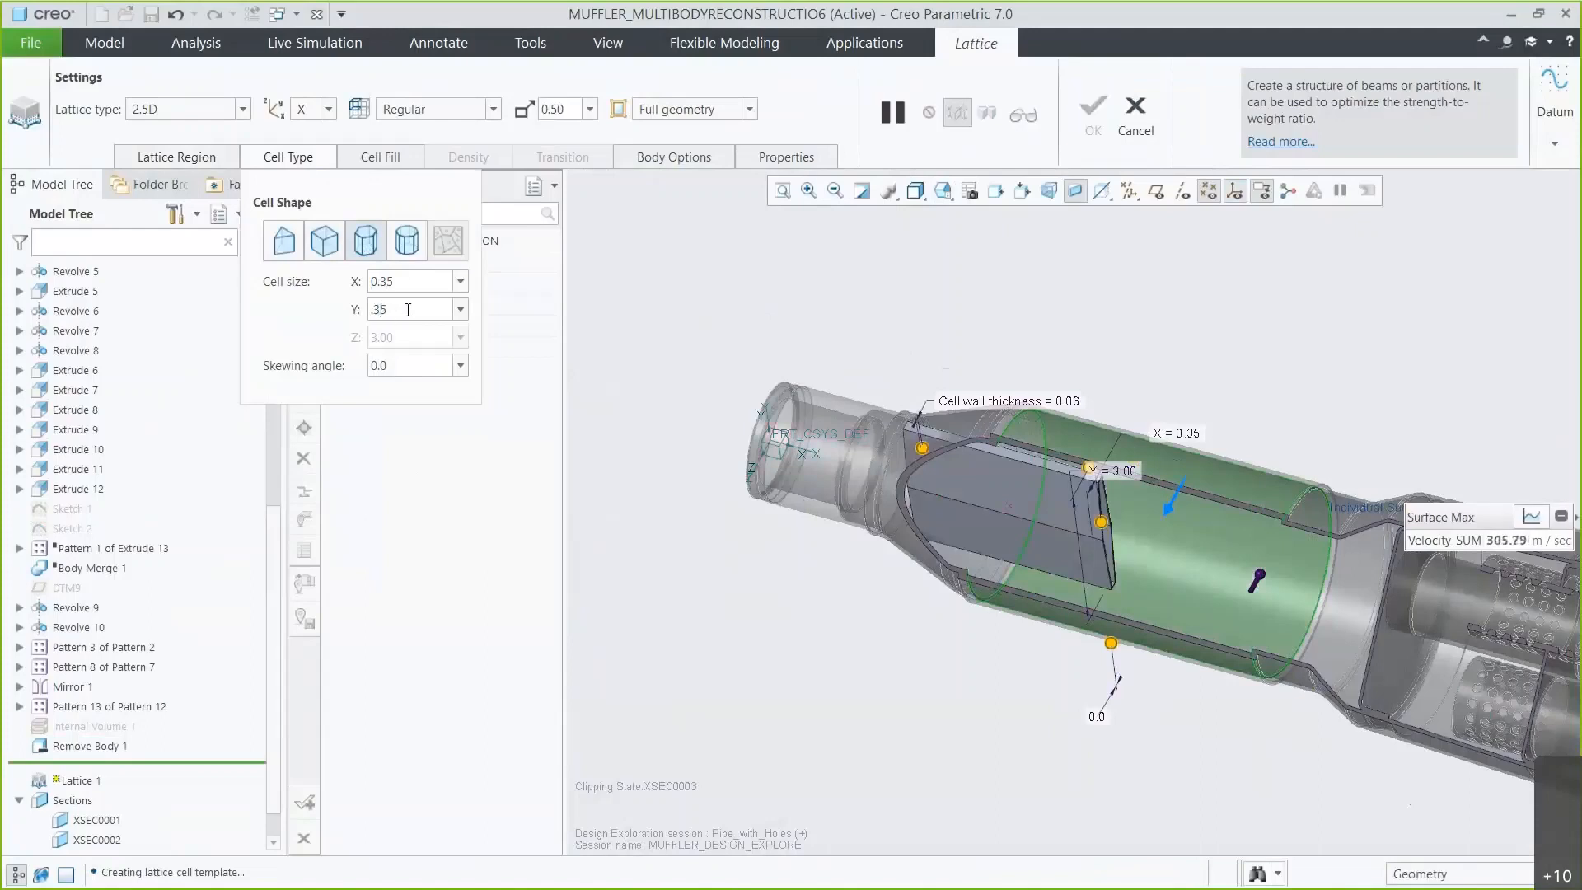
key("Return")
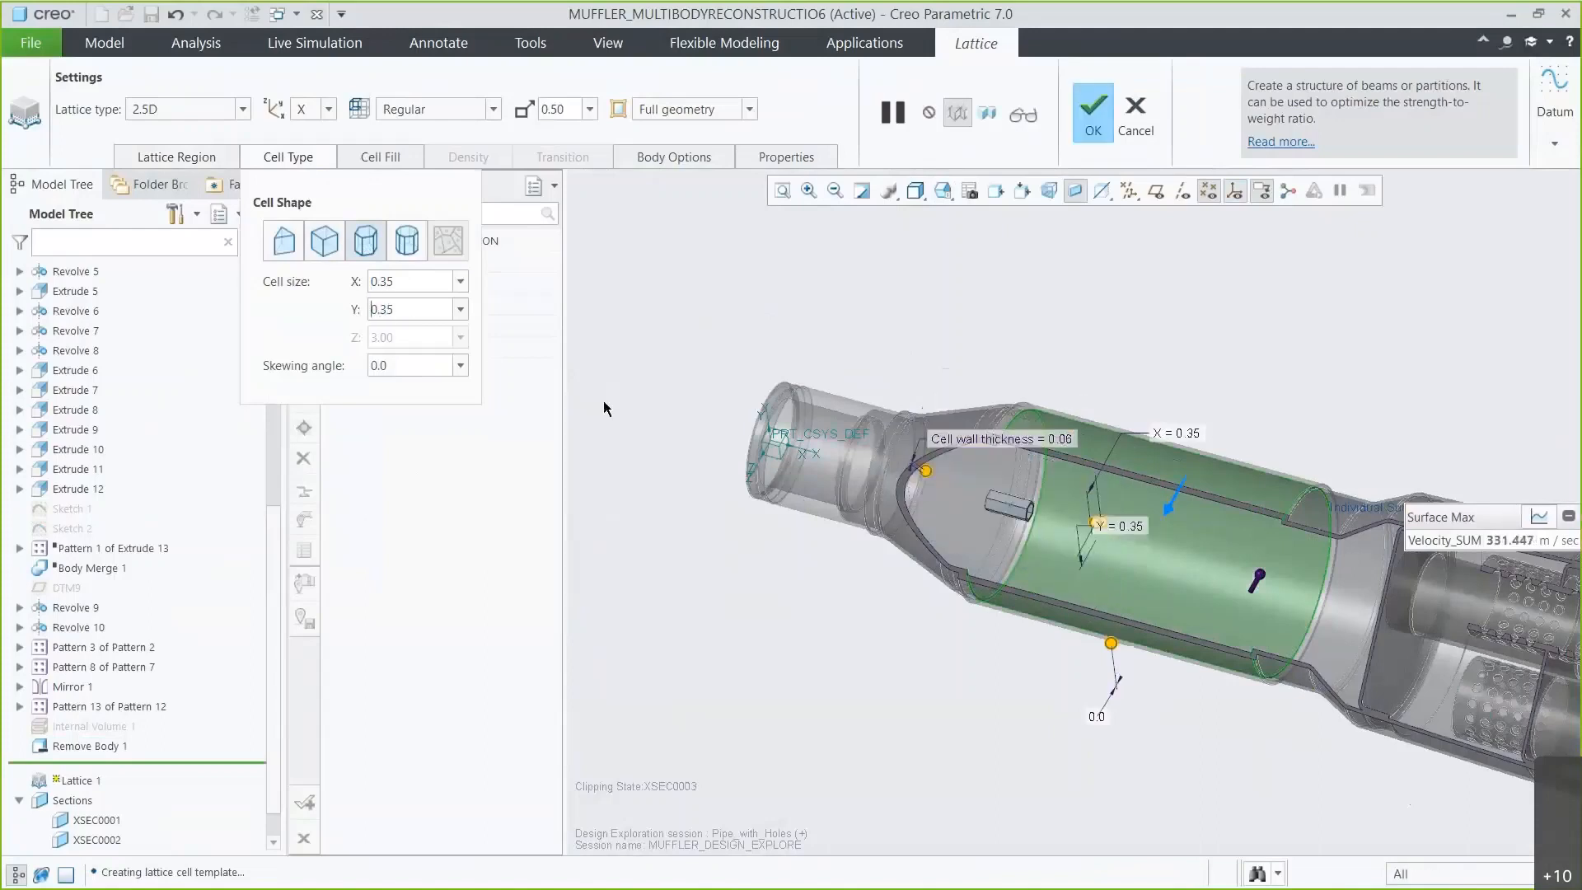
Set the cell wall thickness to 0.09, preview the lattice, and finish the feature.
scroll(1271, 558, "up", 5)
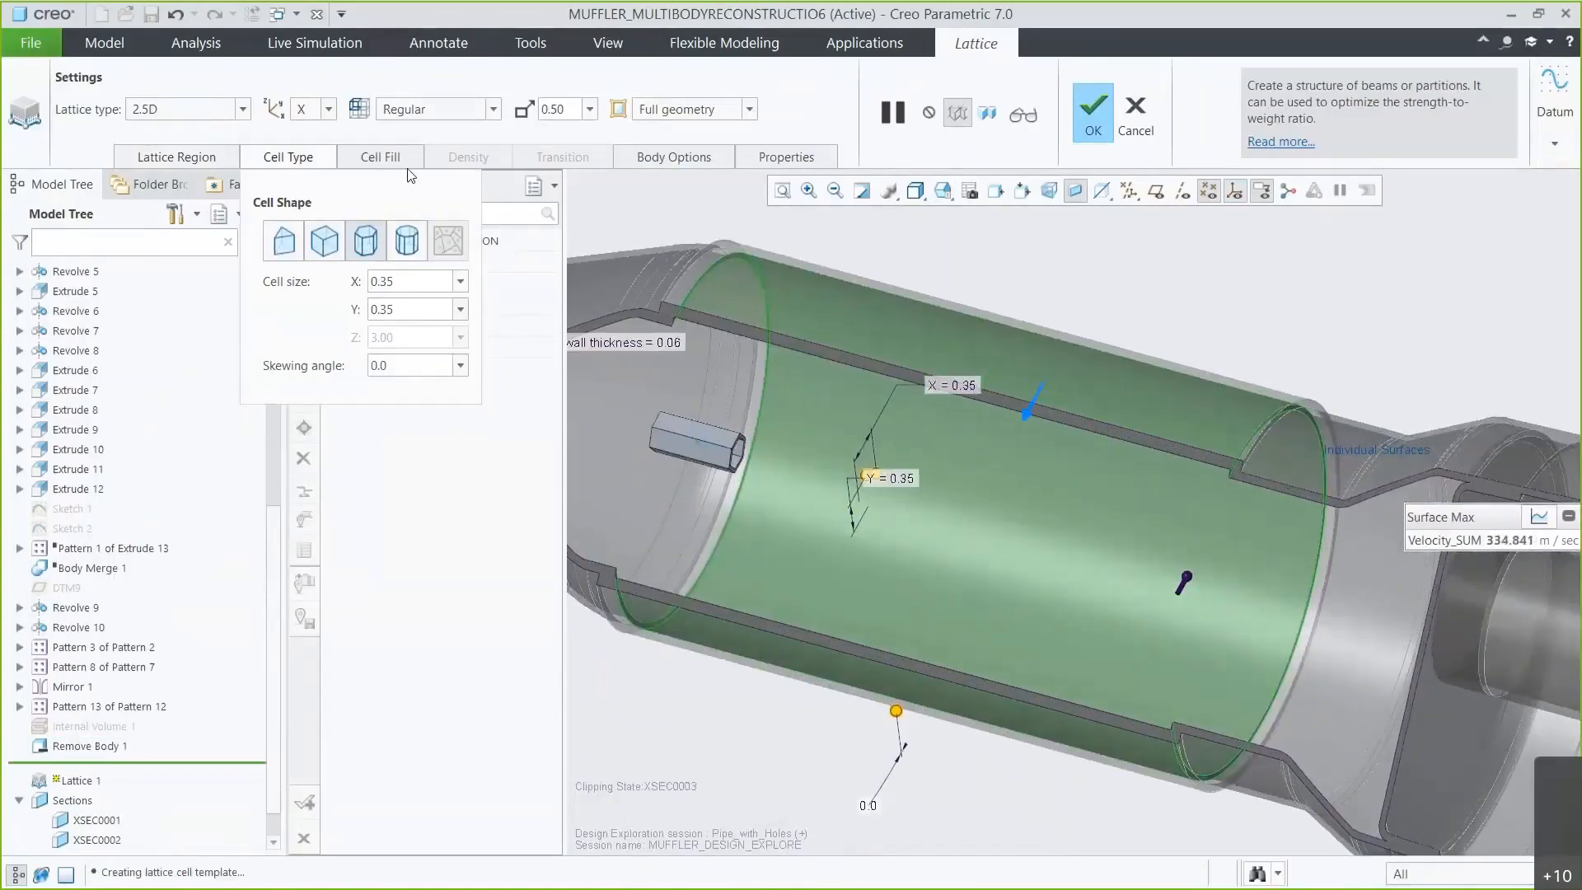
left_click(380, 157)
double_click(473, 233)
type("0.09")
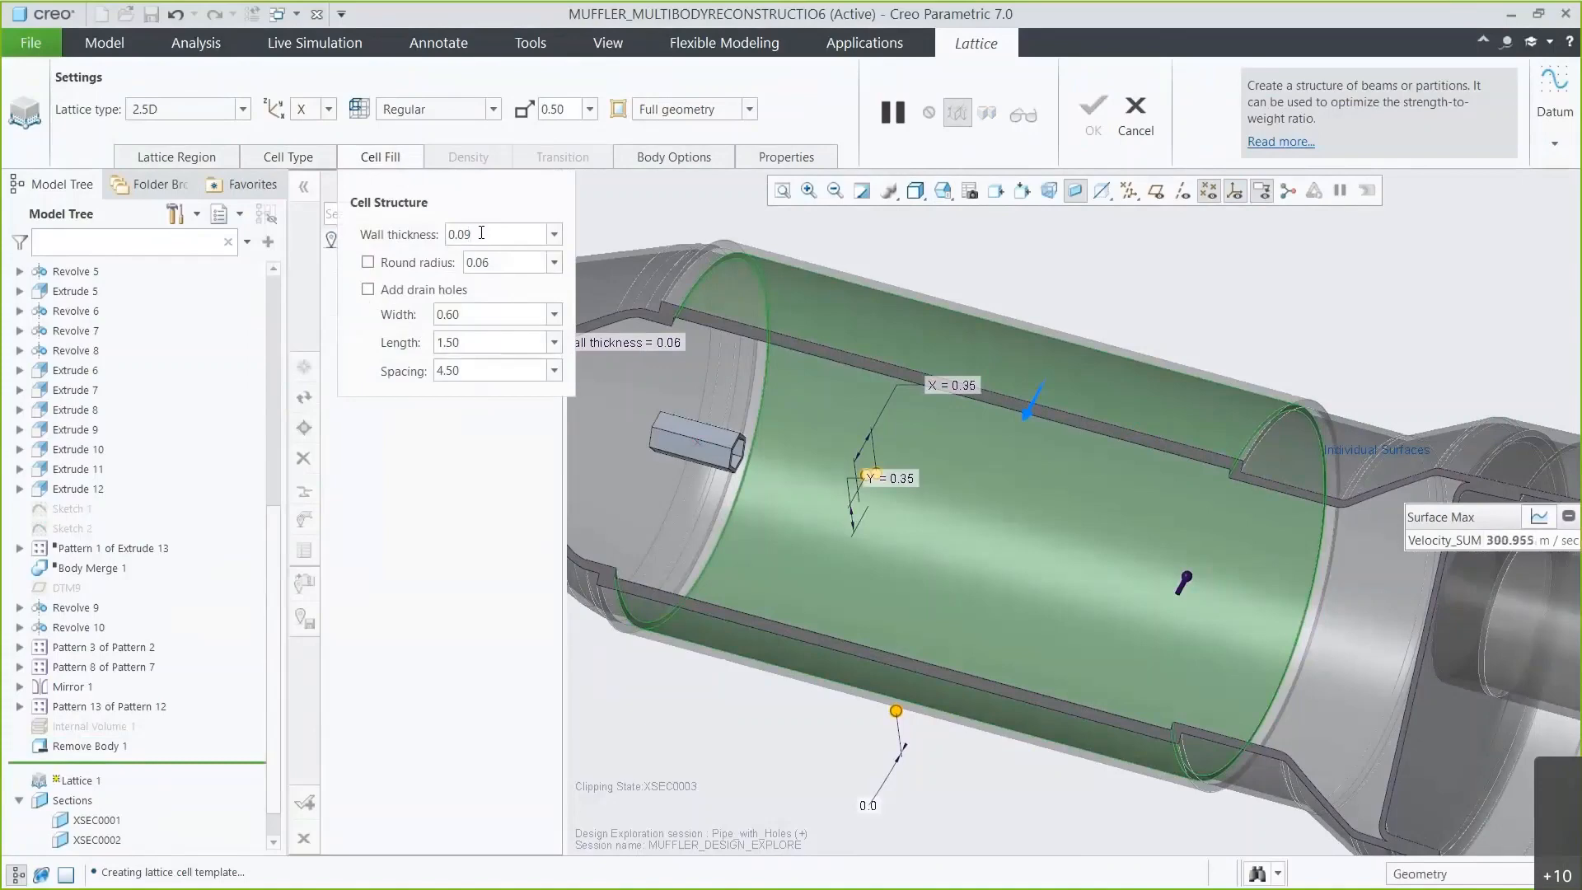
key("Return")
left_click(1029, 123)
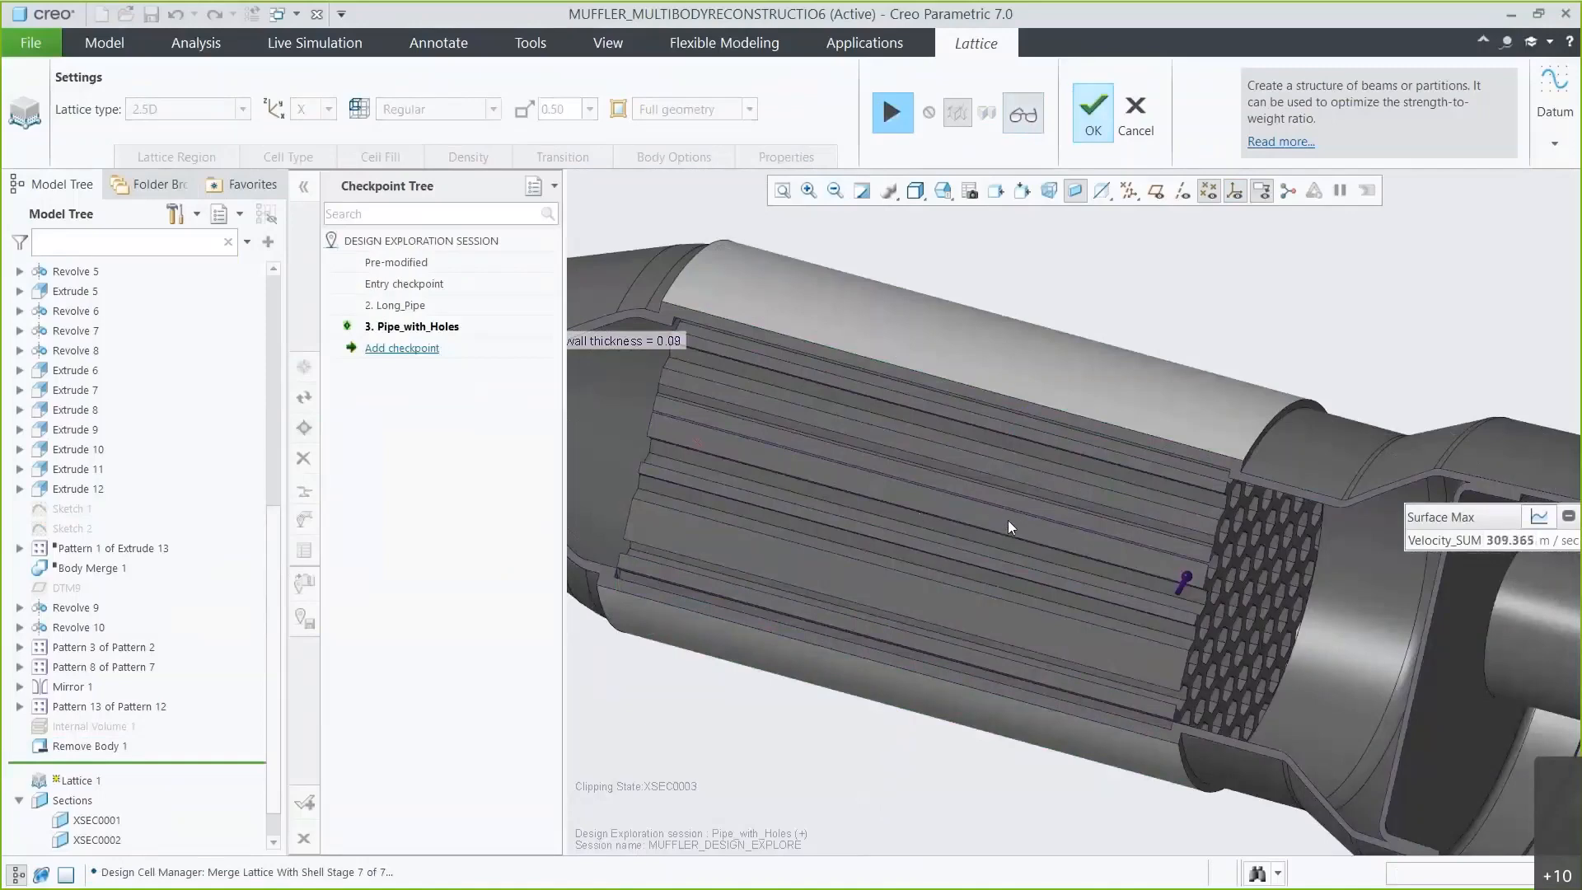
left_click(1095, 120)
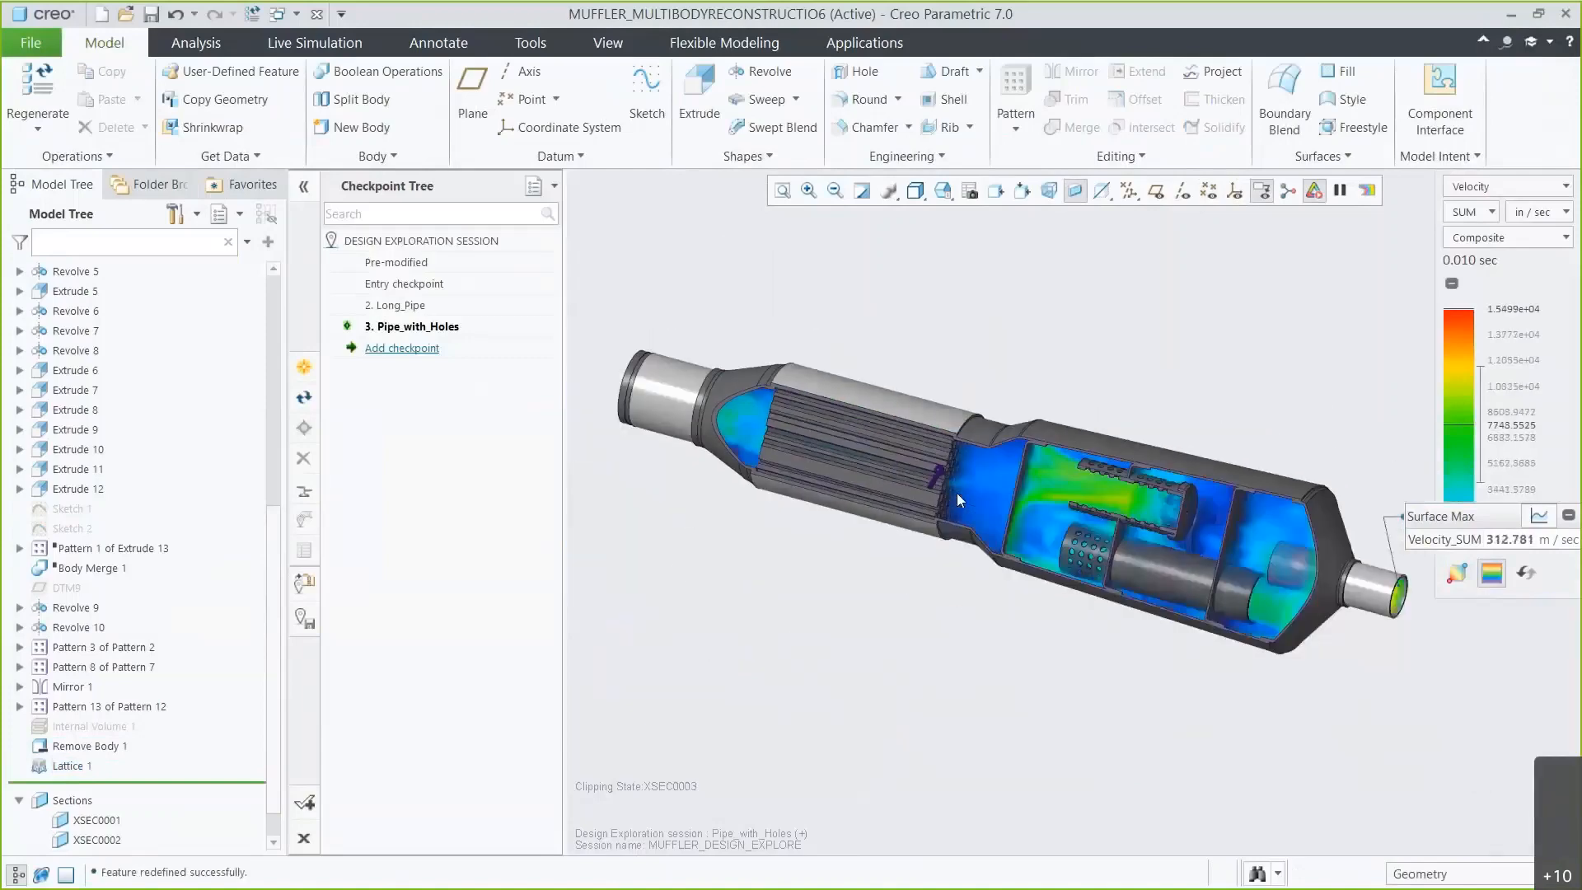
Reorder the suppressed Internal Volume 1 feature to come after Lattice 1 in the model tree.
left_click_drag(106, 724, 103, 765)
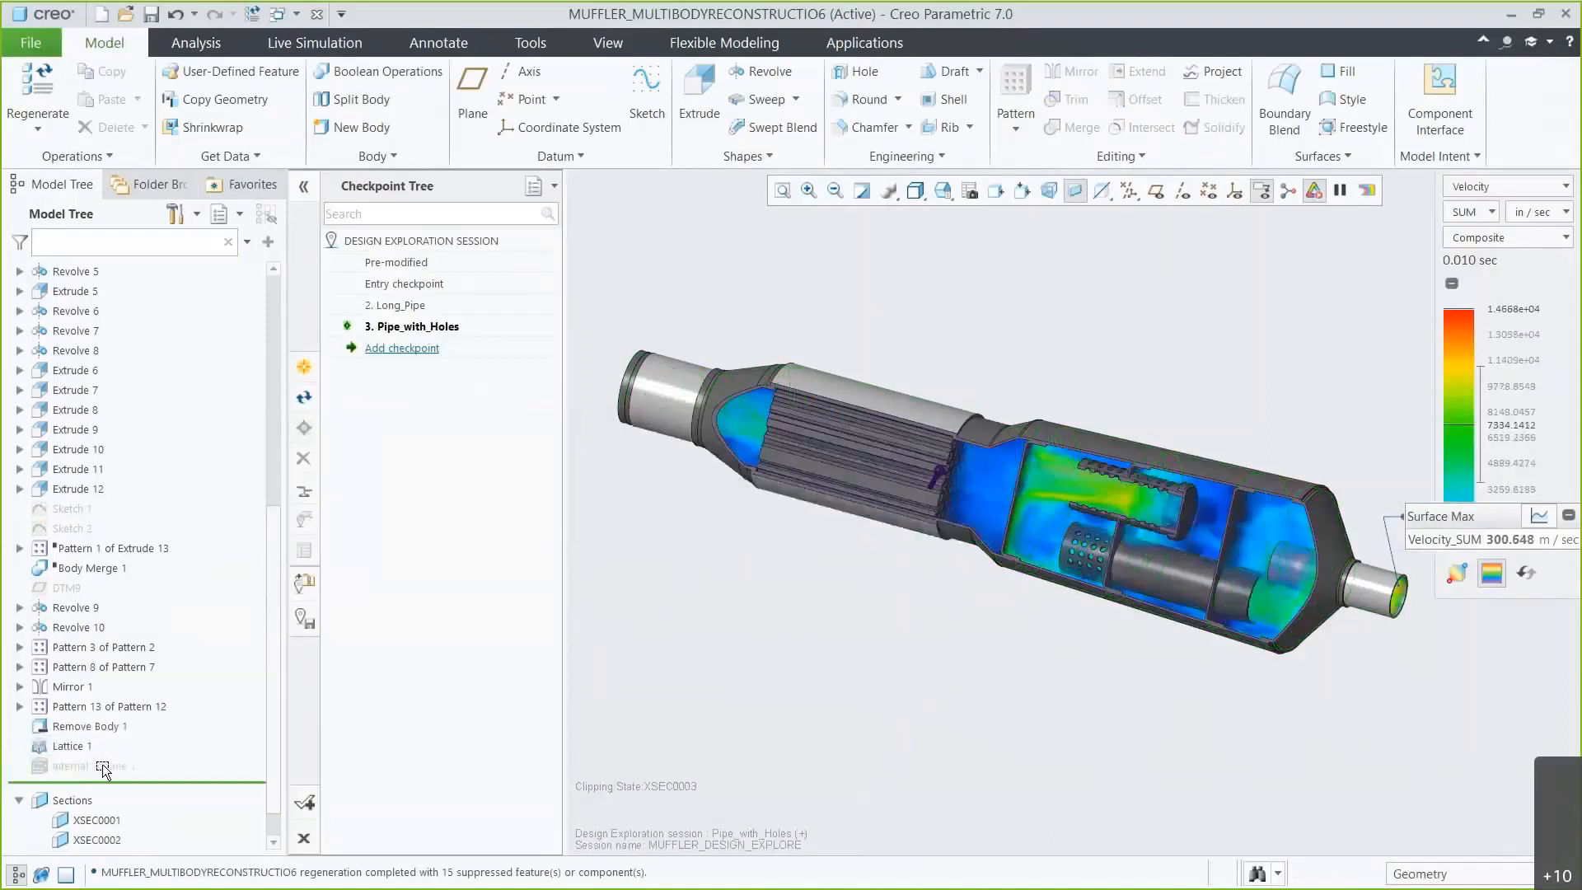
Switch to the Live Simulation environment and display the muffler as a wireframe model.
left_click(324, 47)
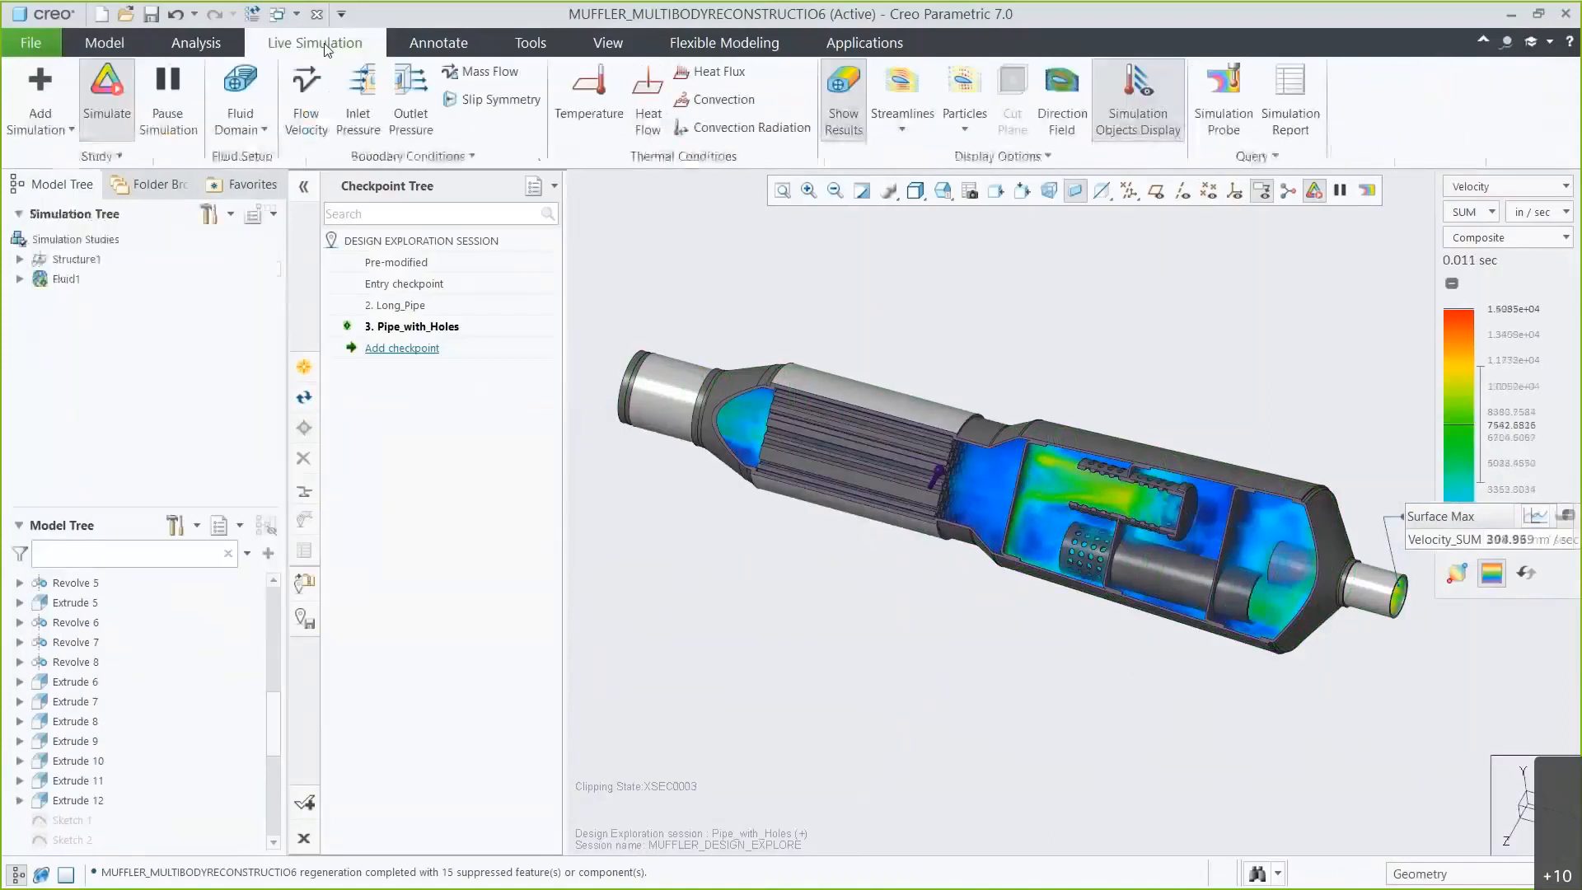
left_click(915, 191)
left_click(942, 323)
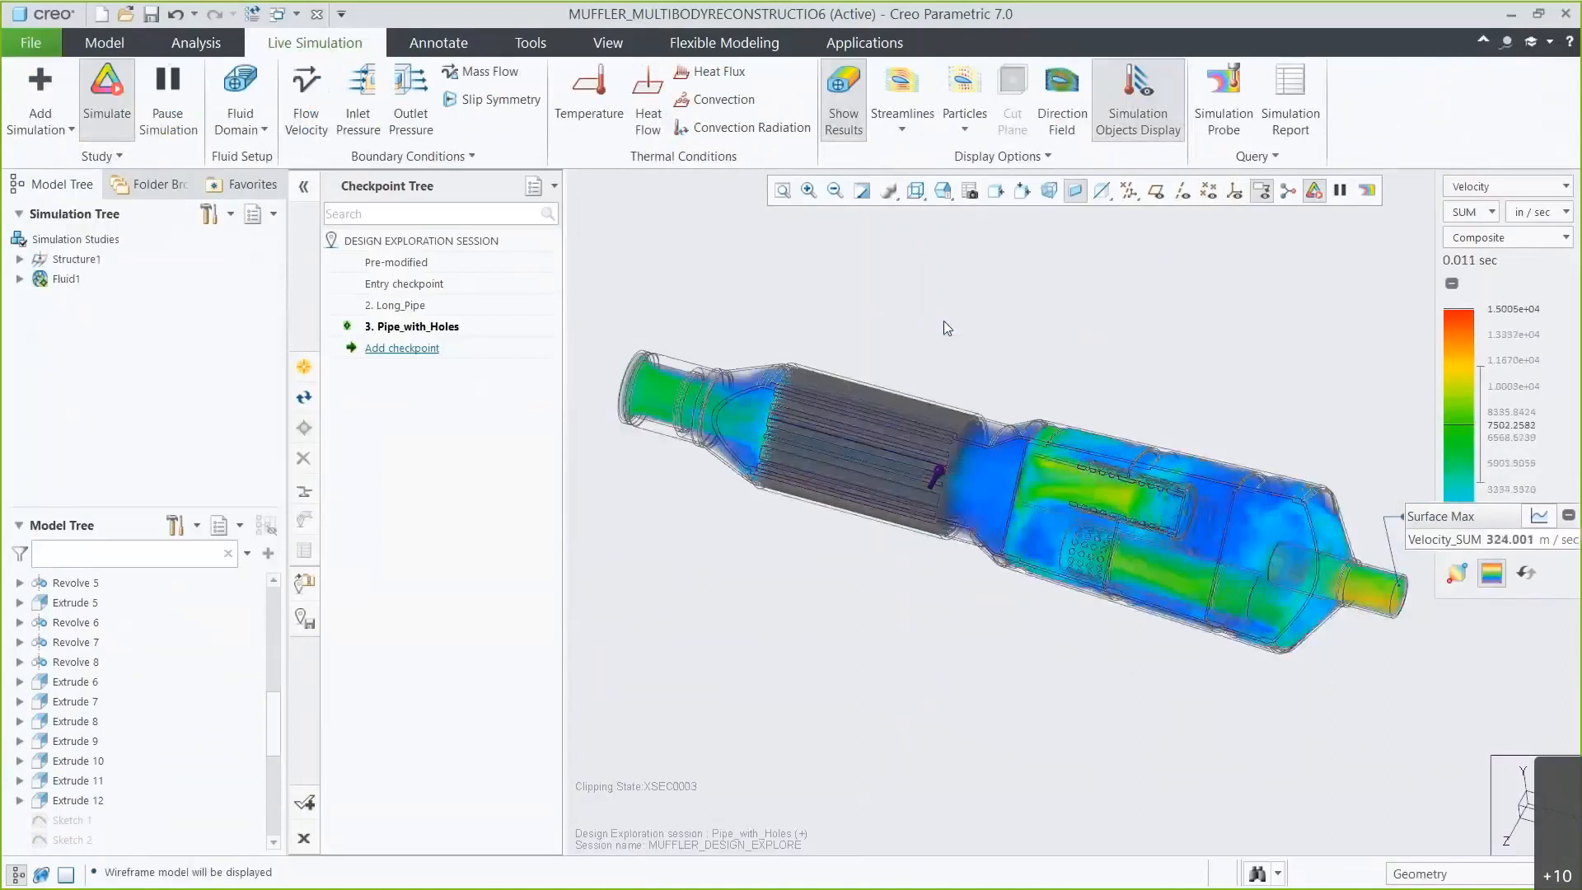
View the pressure results, return to velocity, and set the velocity display mode to Max Value.
left_click(1468, 190)
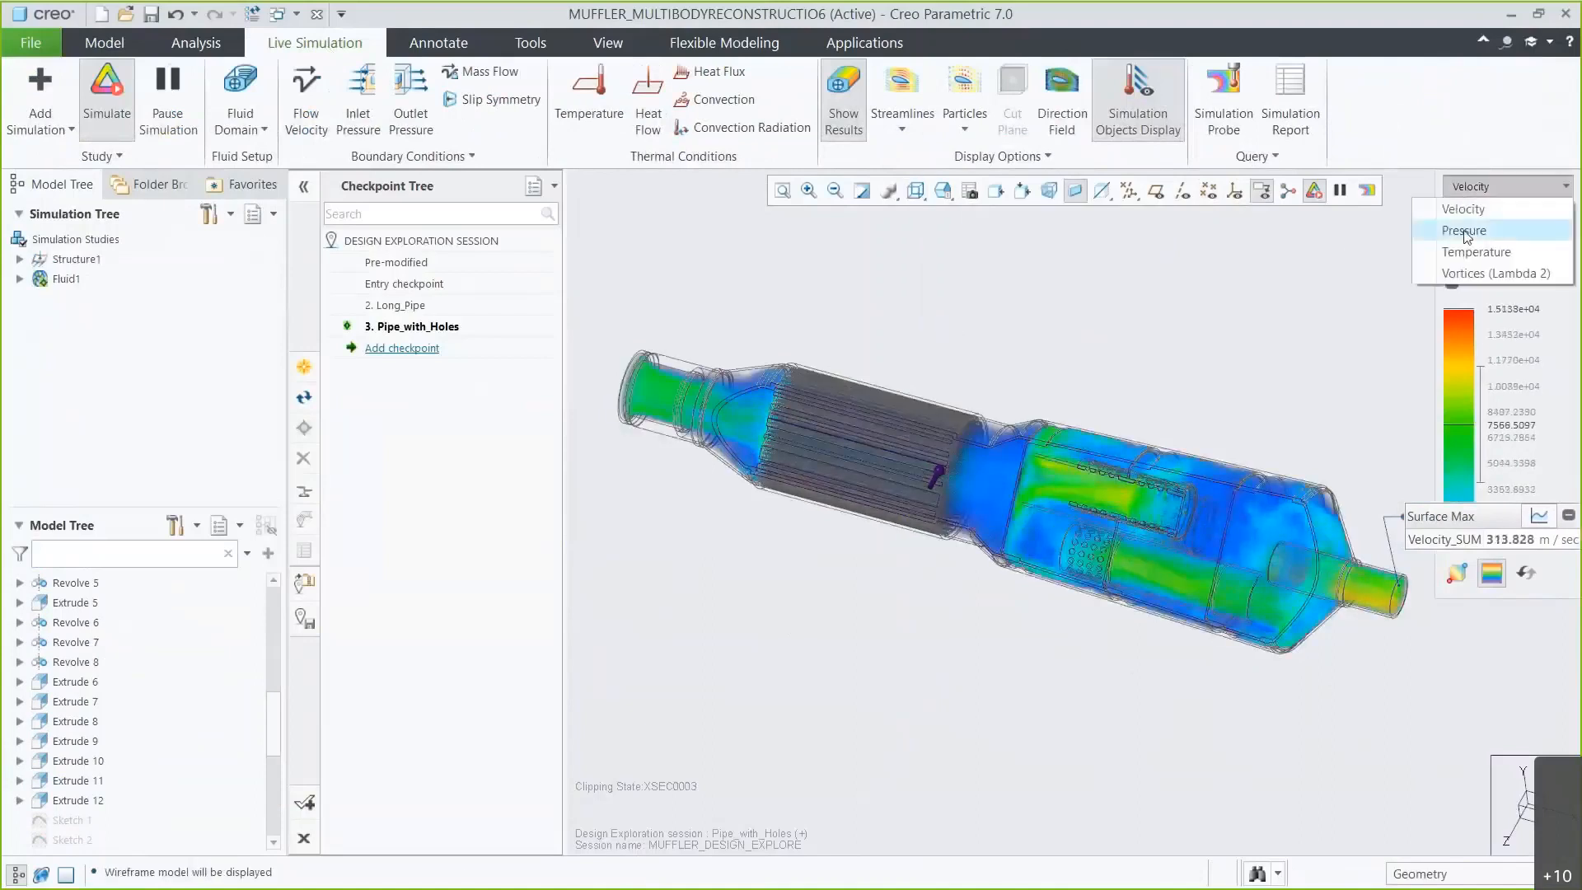
left_click(1463, 230)
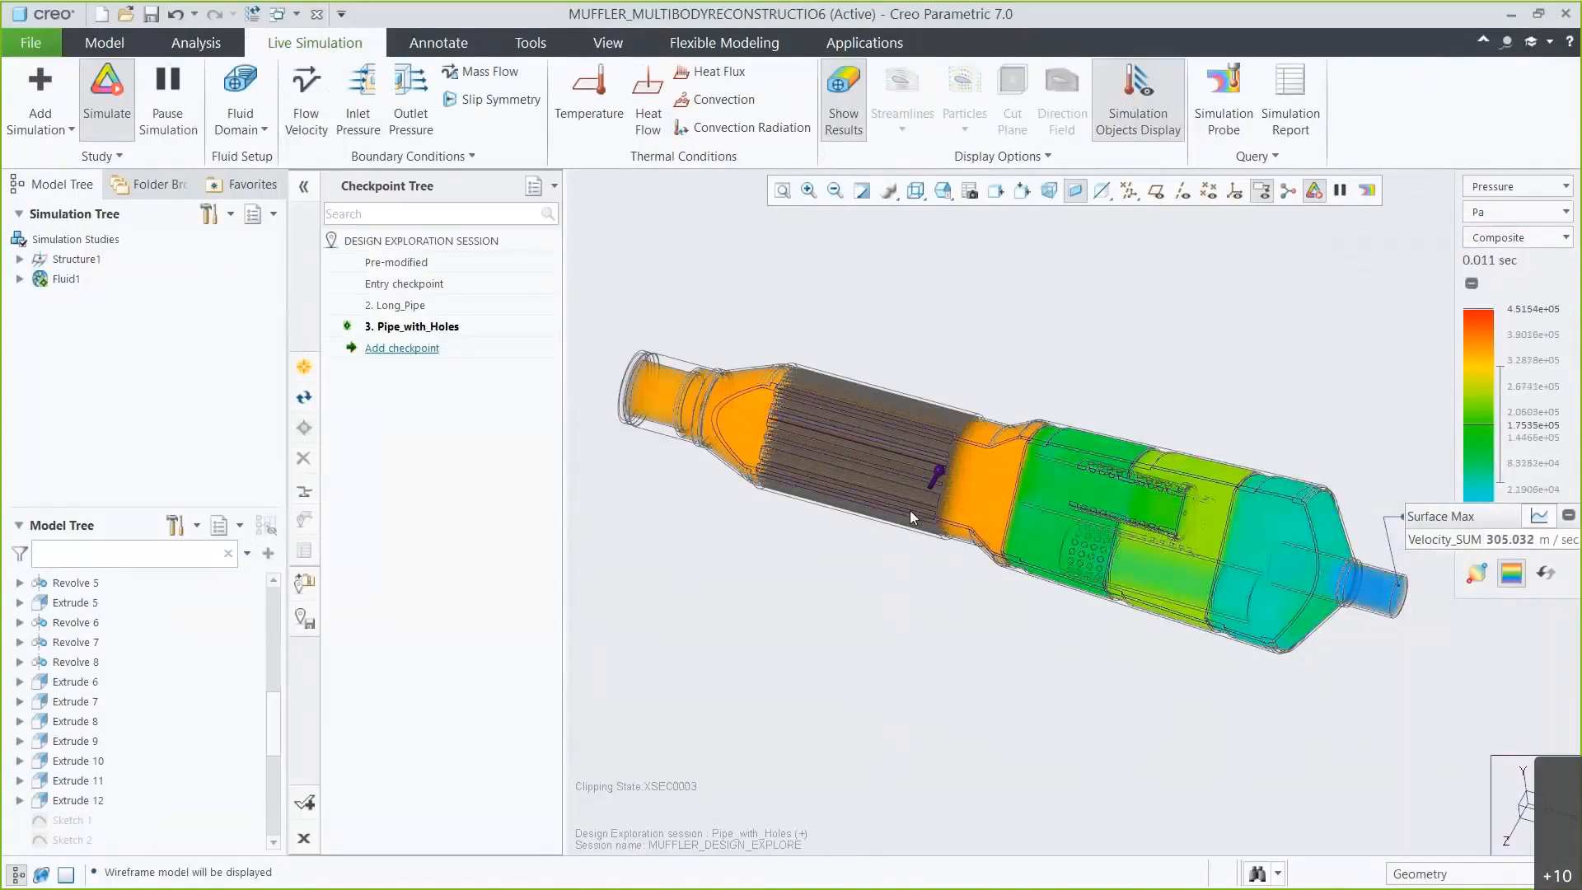
left_click(1491, 187)
left_click(1488, 209)
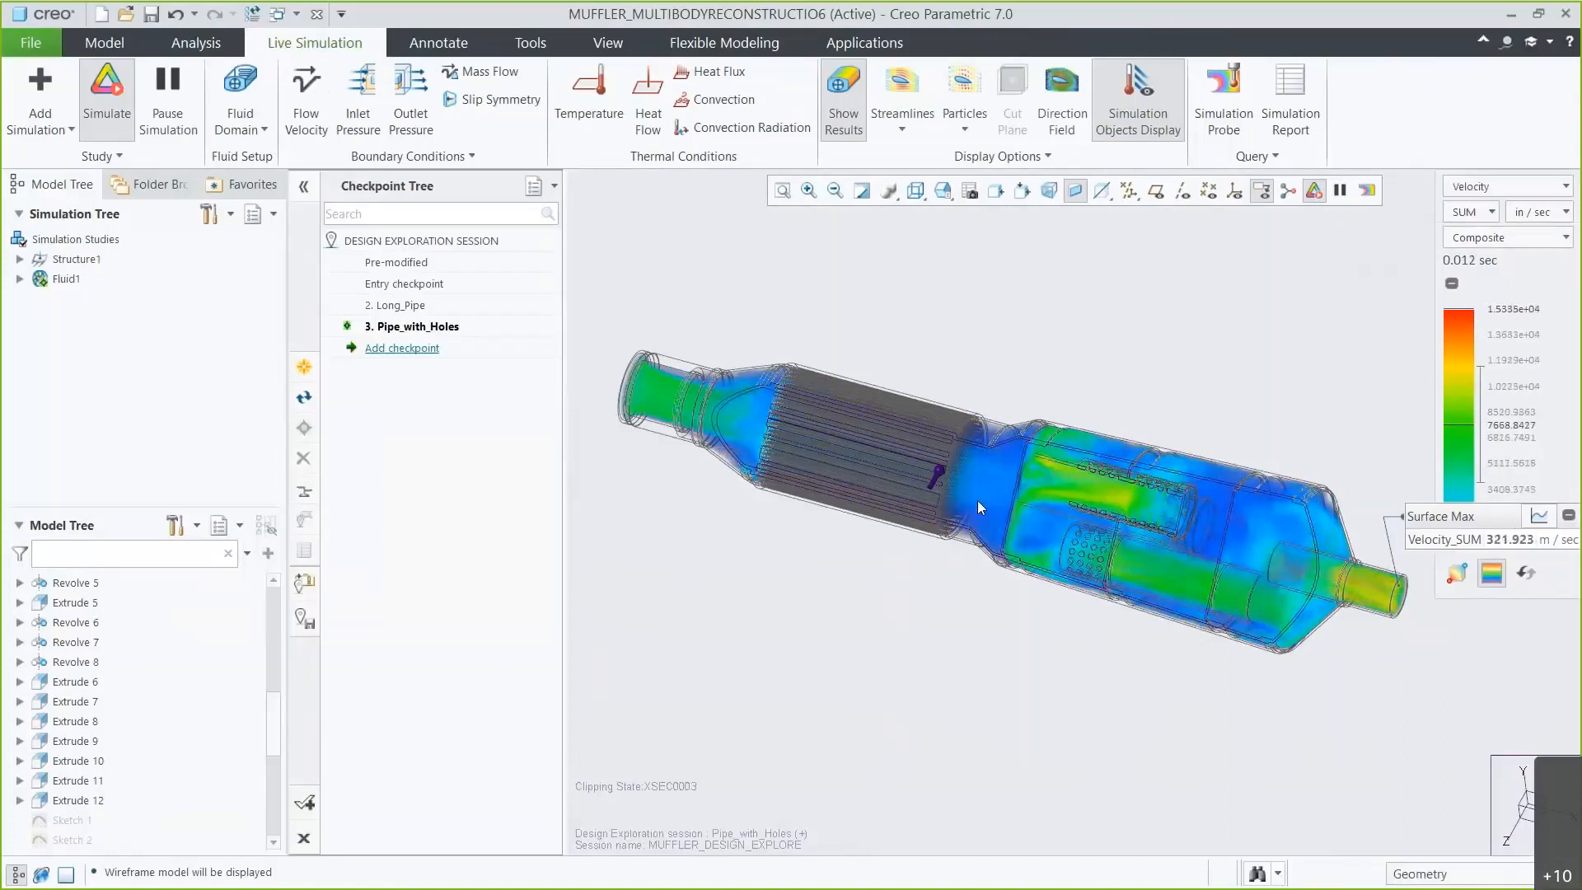
left_click(1508, 237)
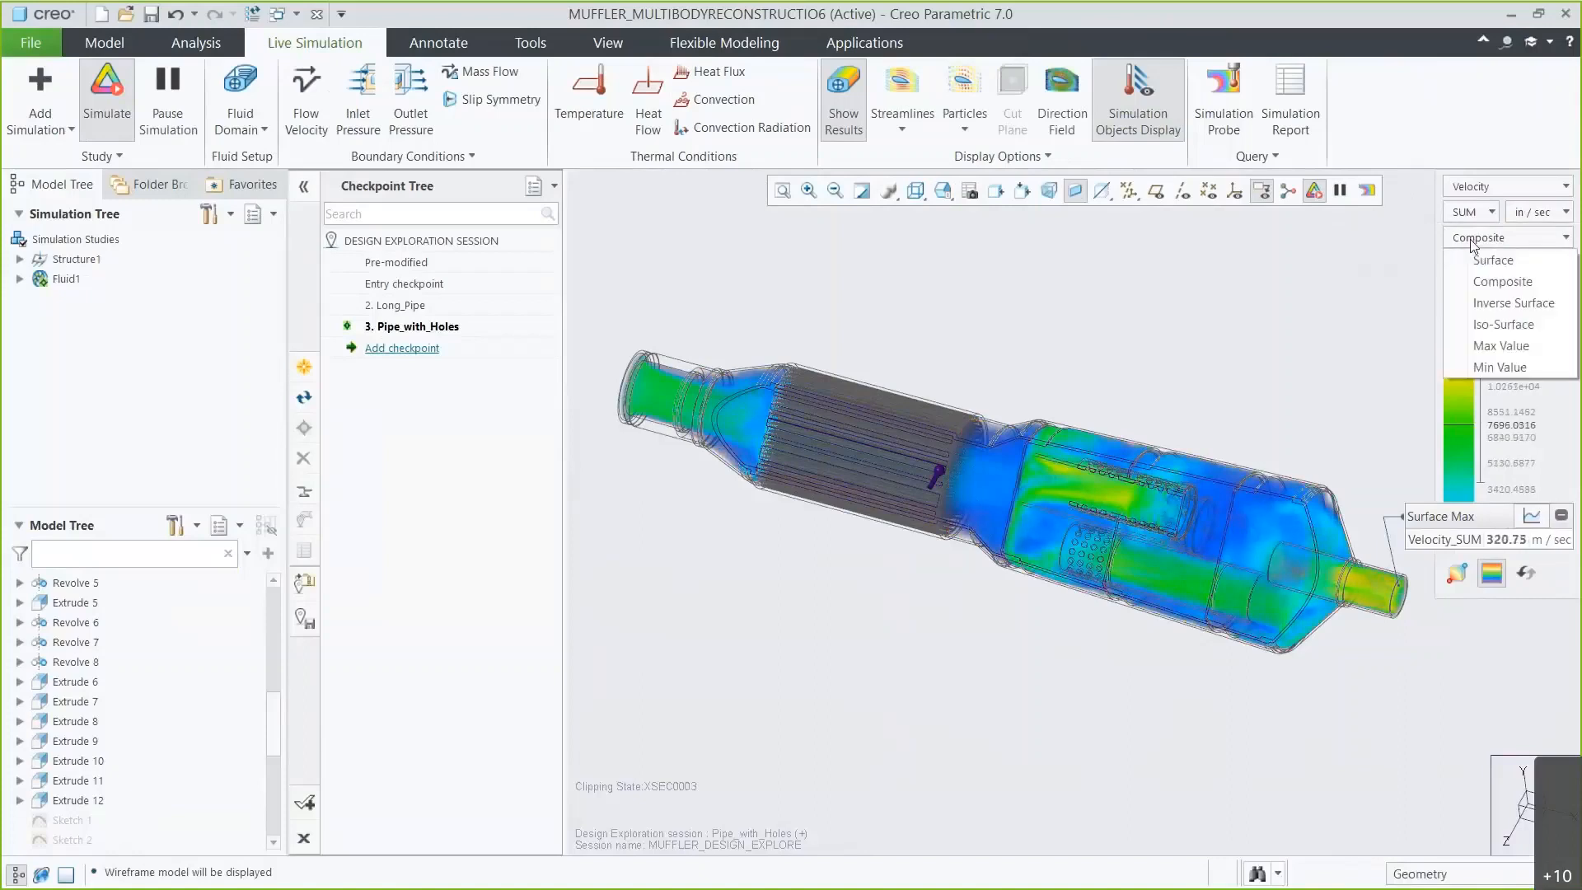
left_click(1464, 345)
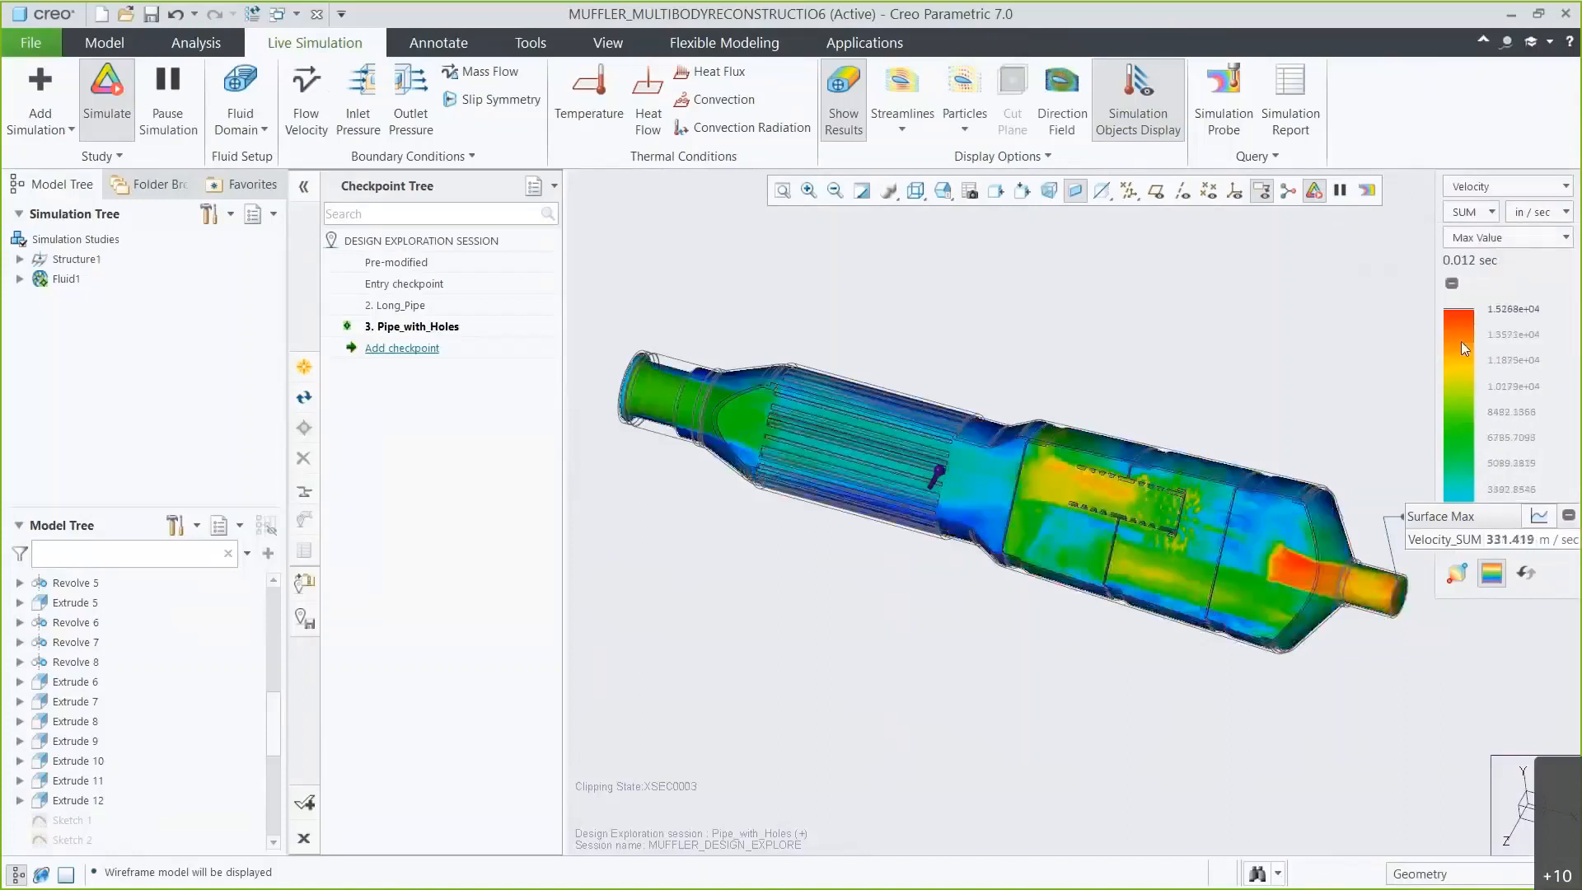
Move the Surface Max probe label above the model and open and close its velocity history graph.
left_click_drag(1456, 519, 1105, 252)
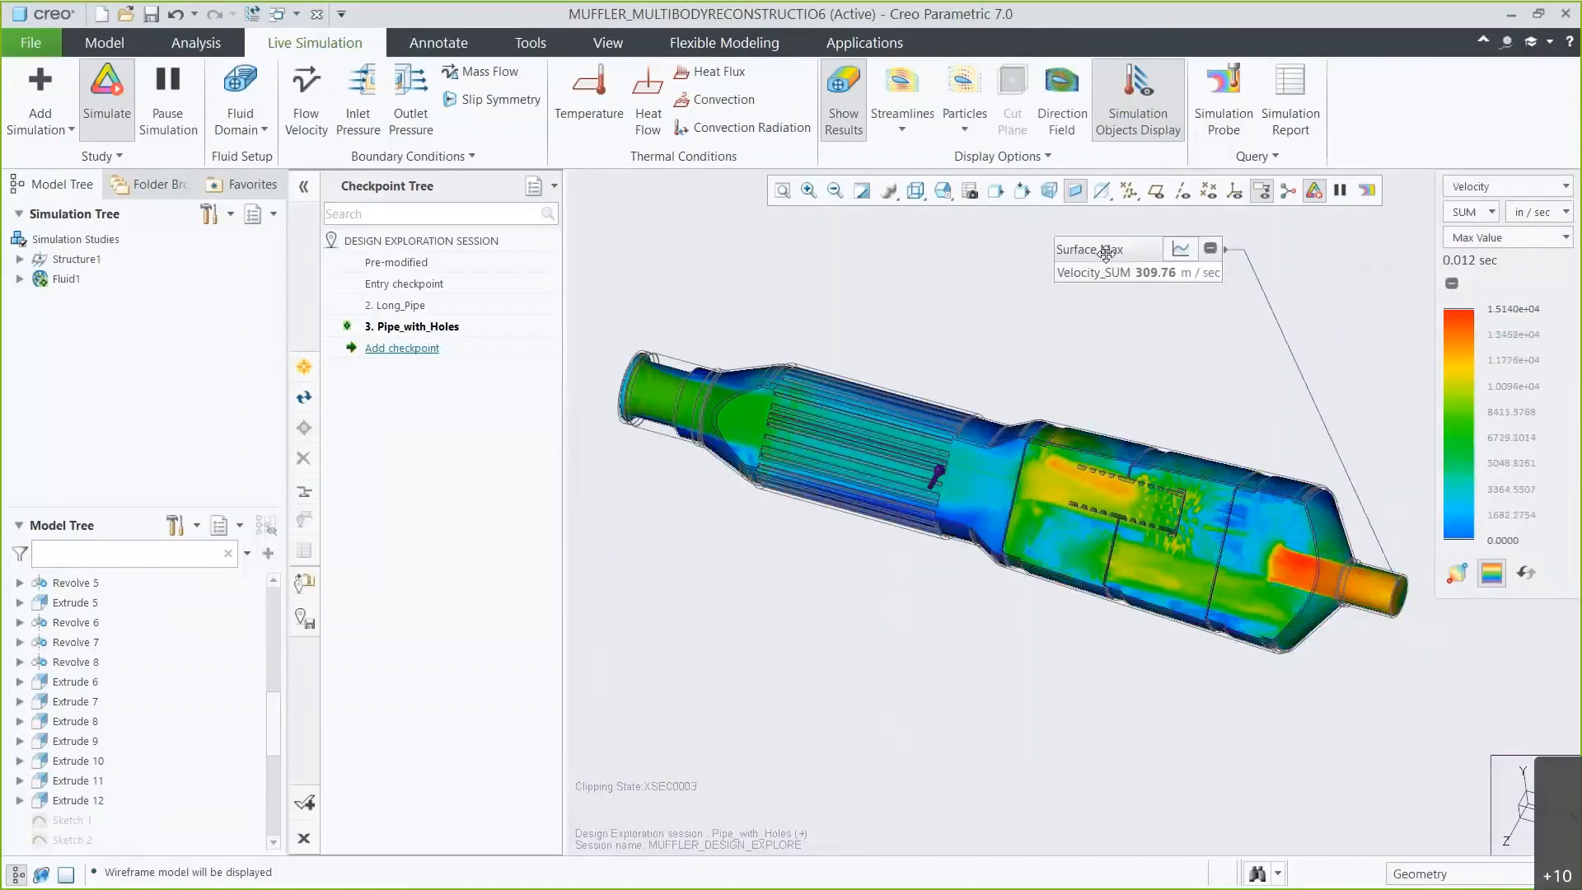
left_click(1181, 248)
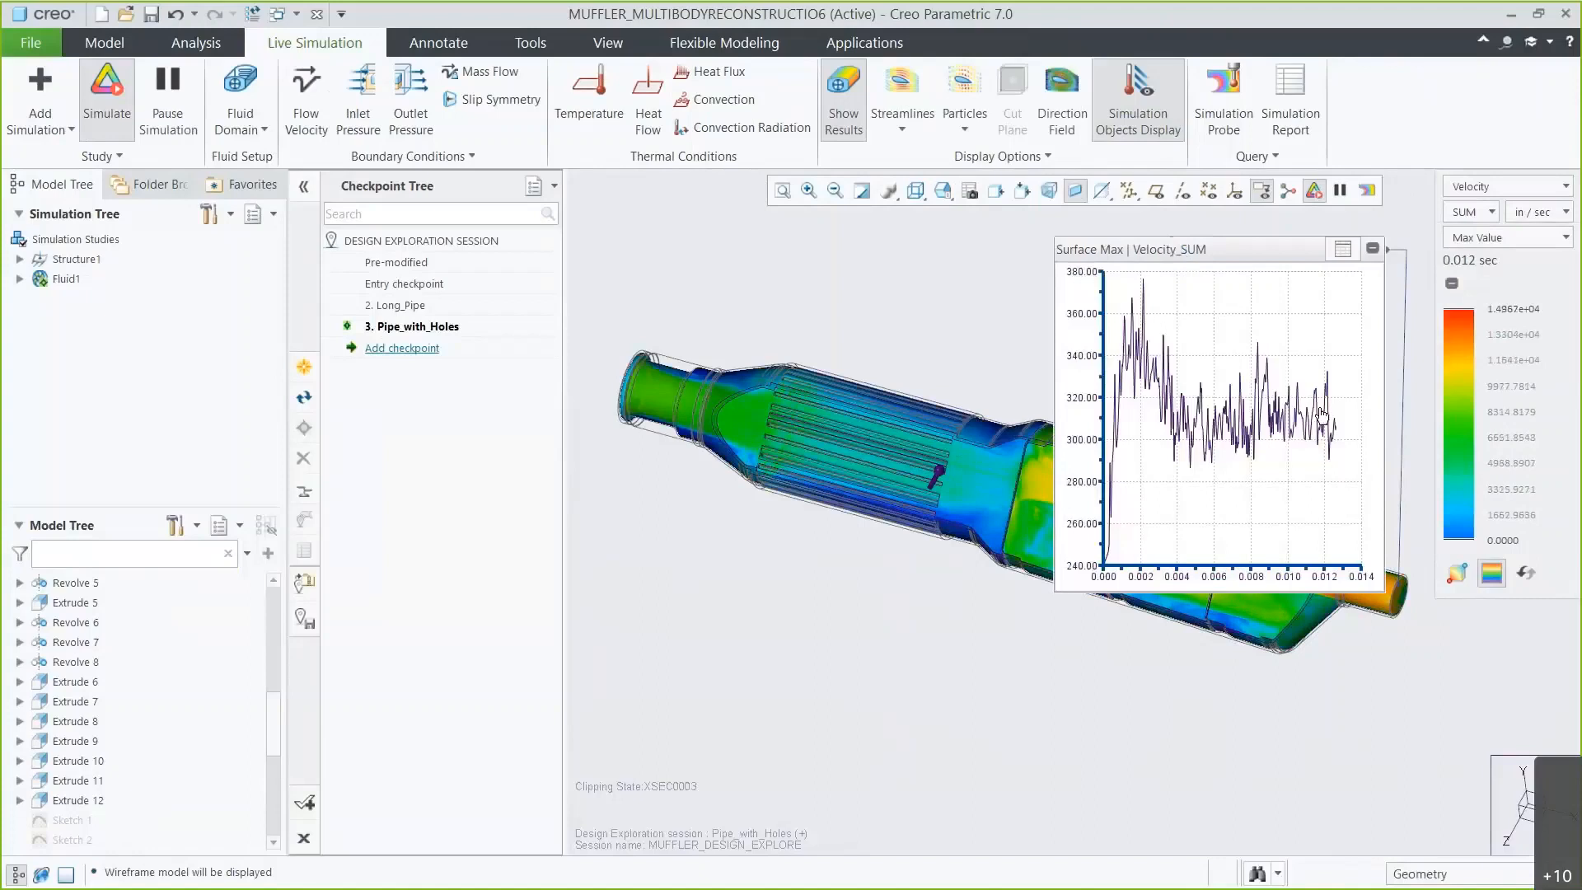
left_click(1340, 250)
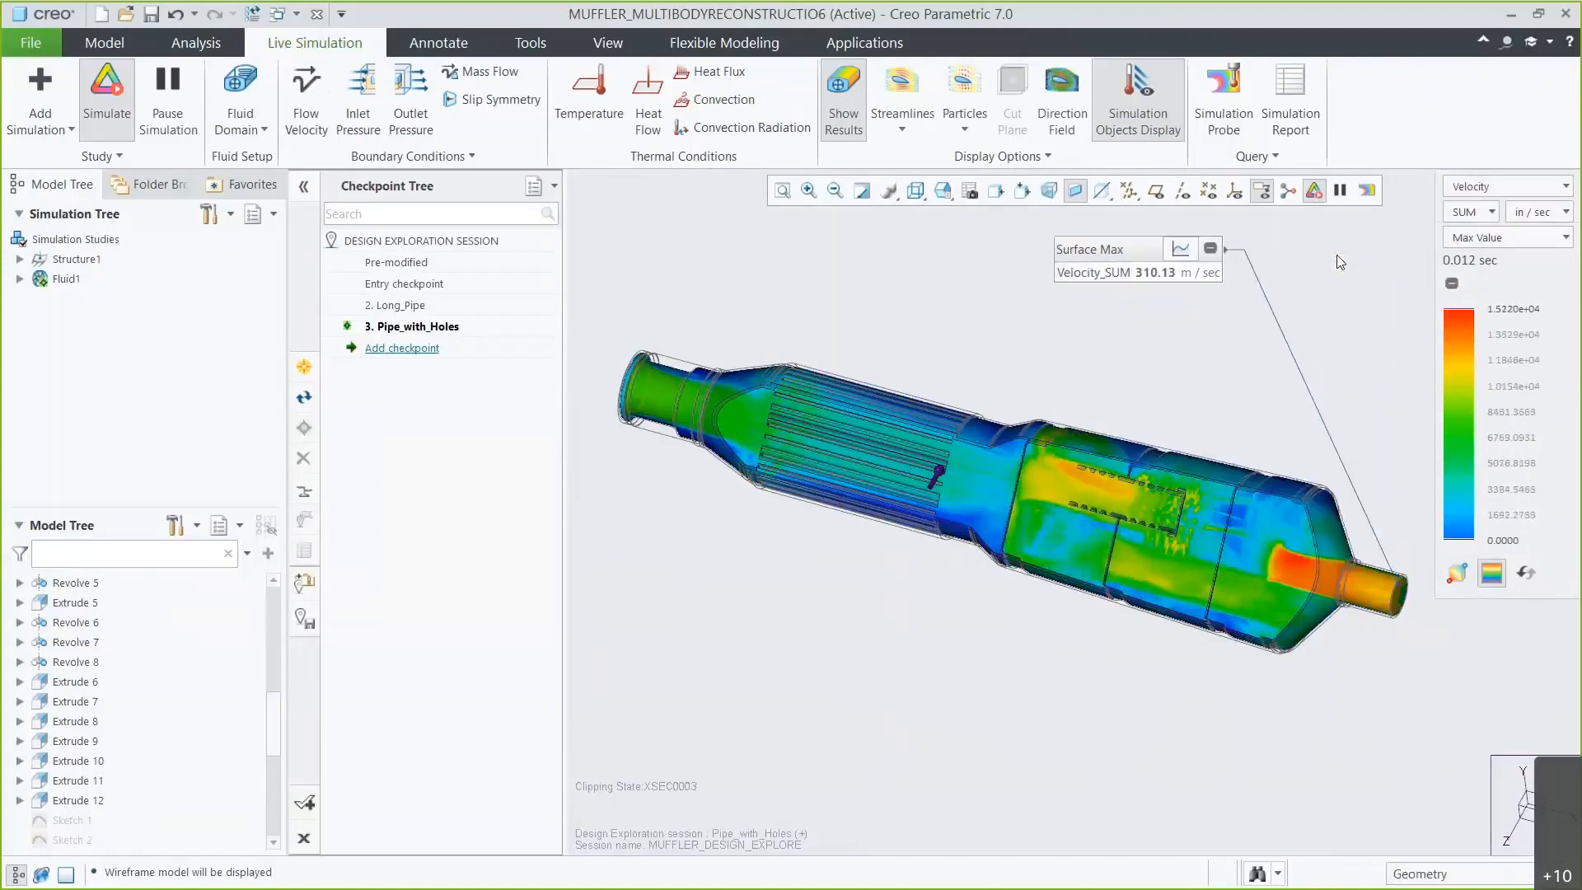
Add a new design exploration checkpoint named Lattice.
left_click(421, 354)
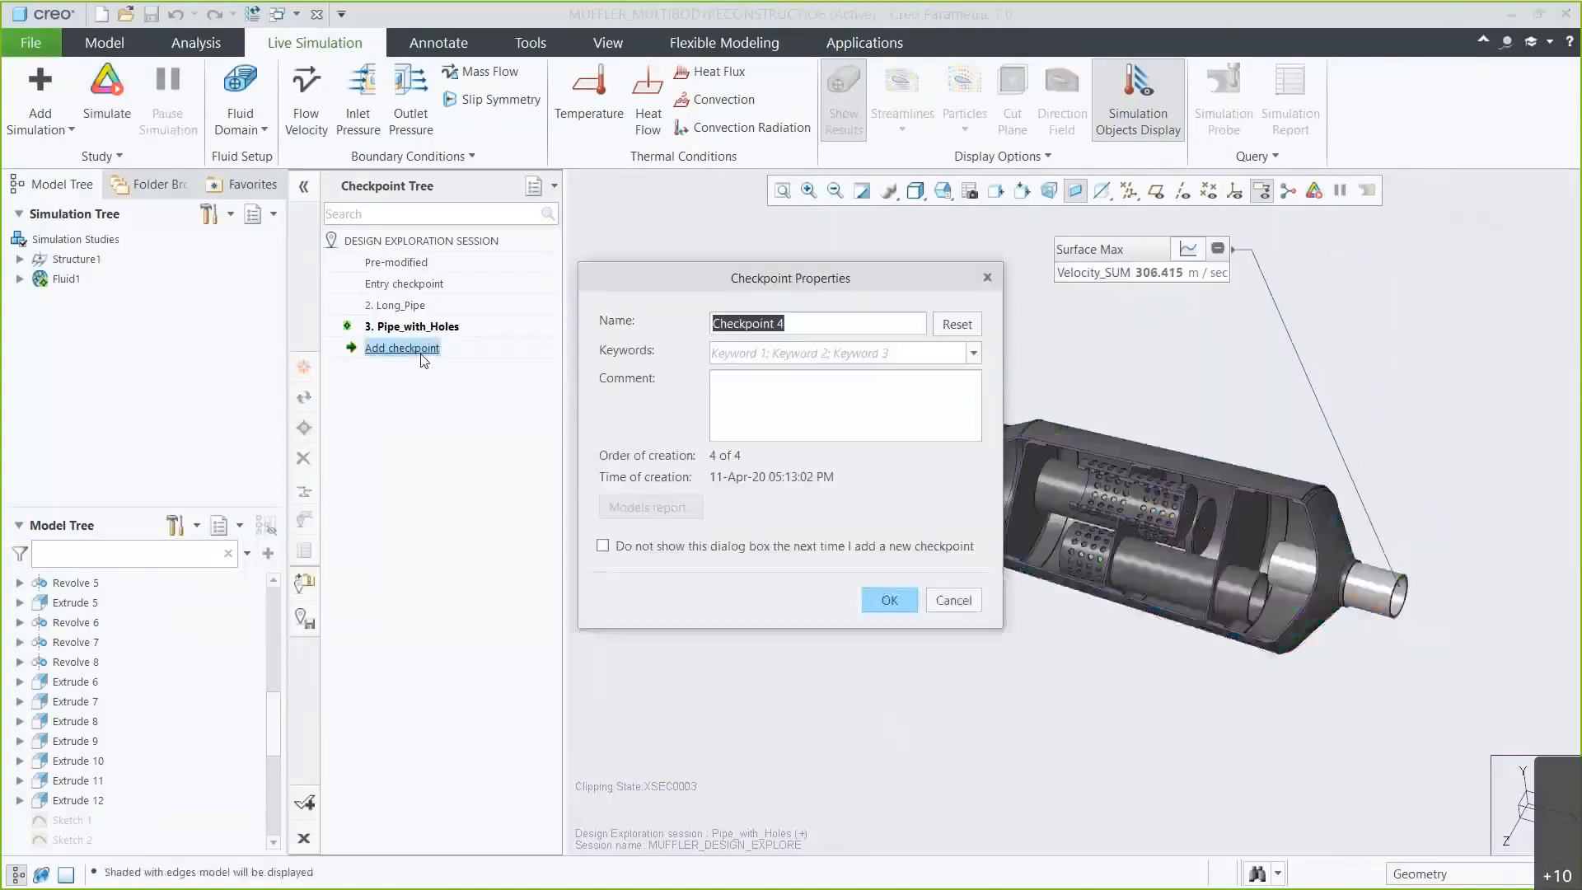
type("Lattice")
left_click(877, 598)
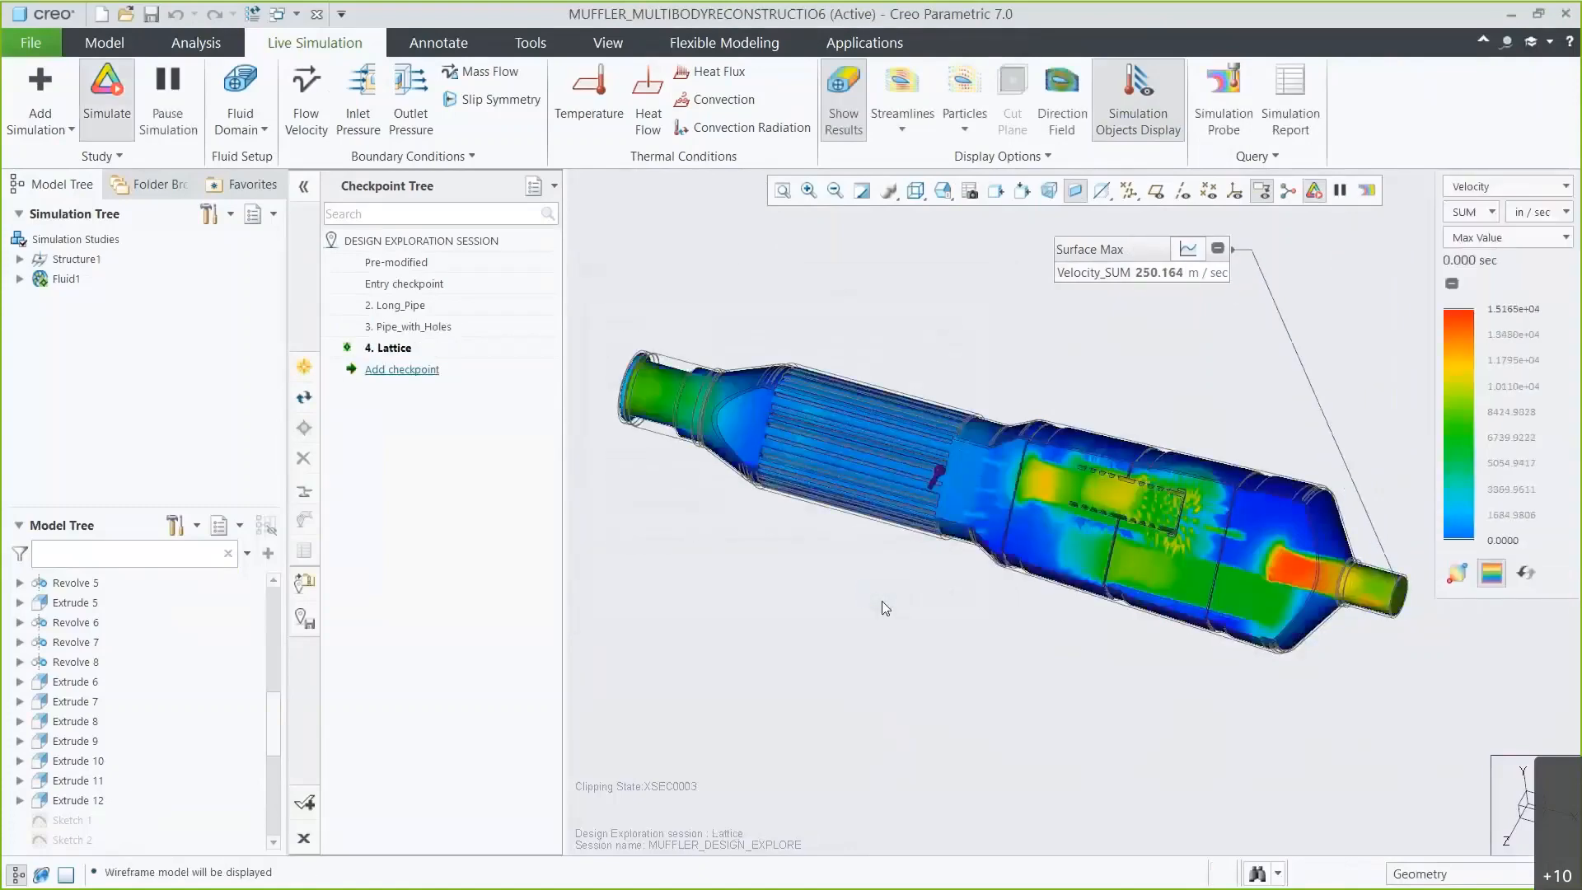
Accept the design exploration session, saving it to C:\Demos\CSL_Demo.
left_click(304, 802)
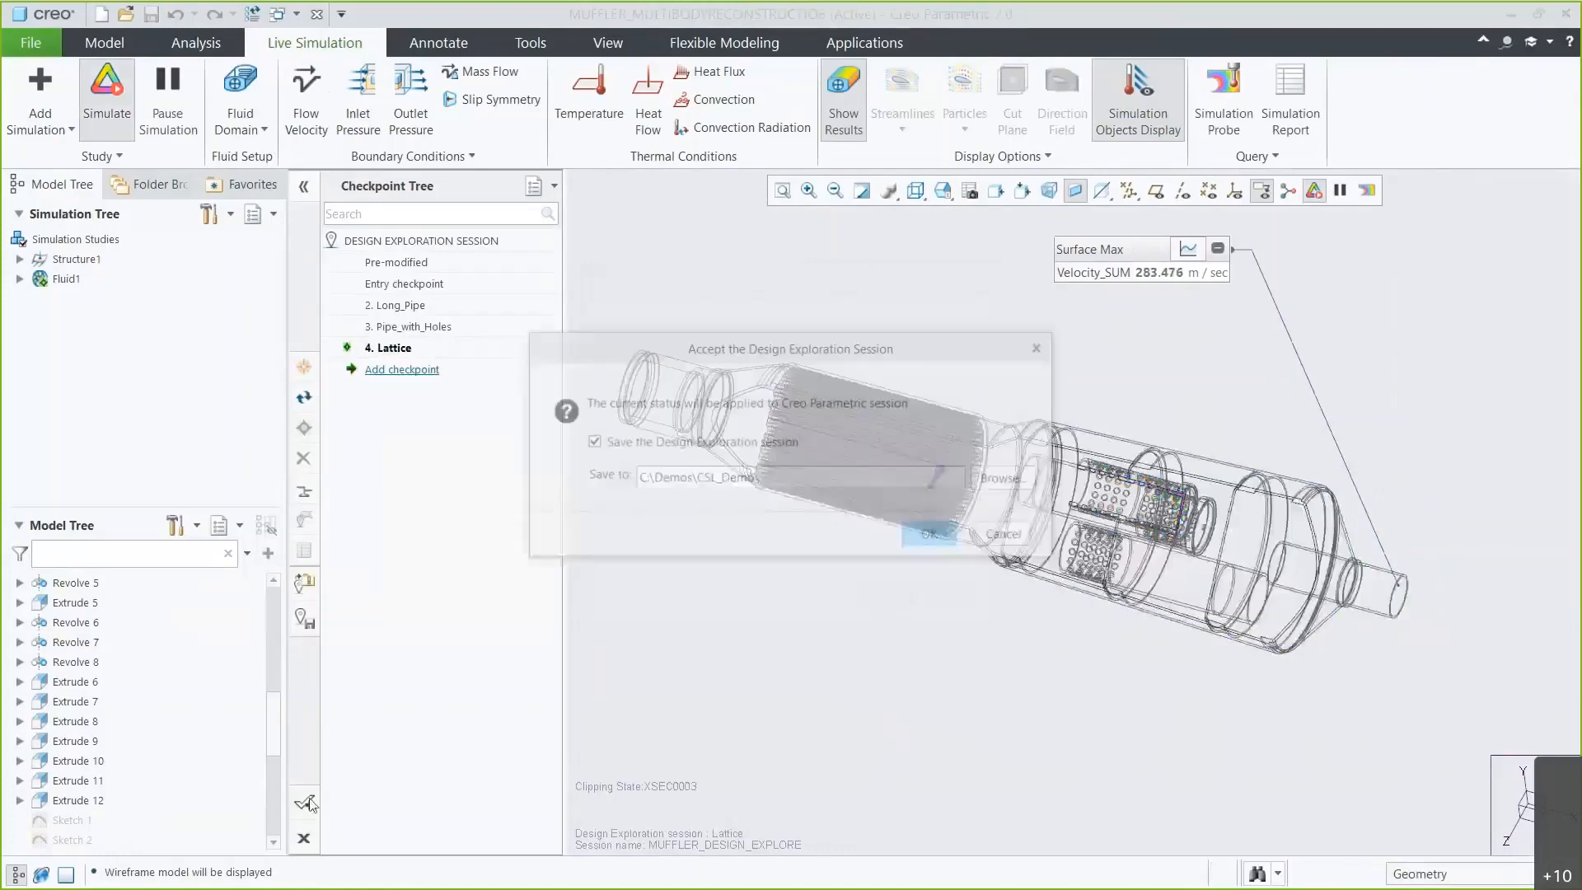
left_click(933, 537)
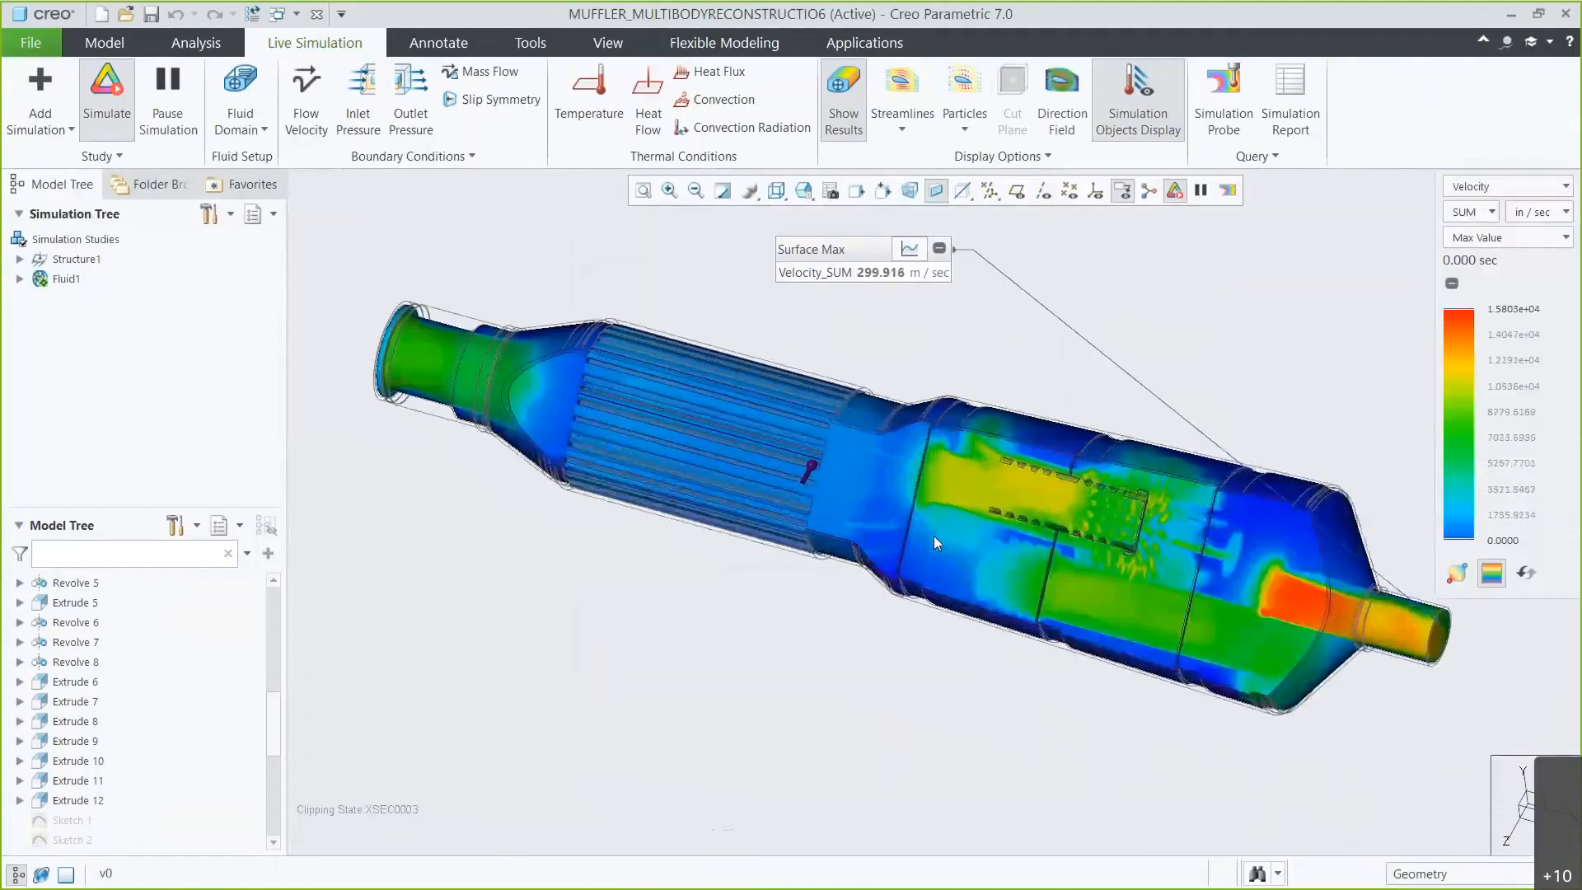
Show the model shaded with edges and orient it to the 08_SKETCH saved view.
left_click(777, 193)
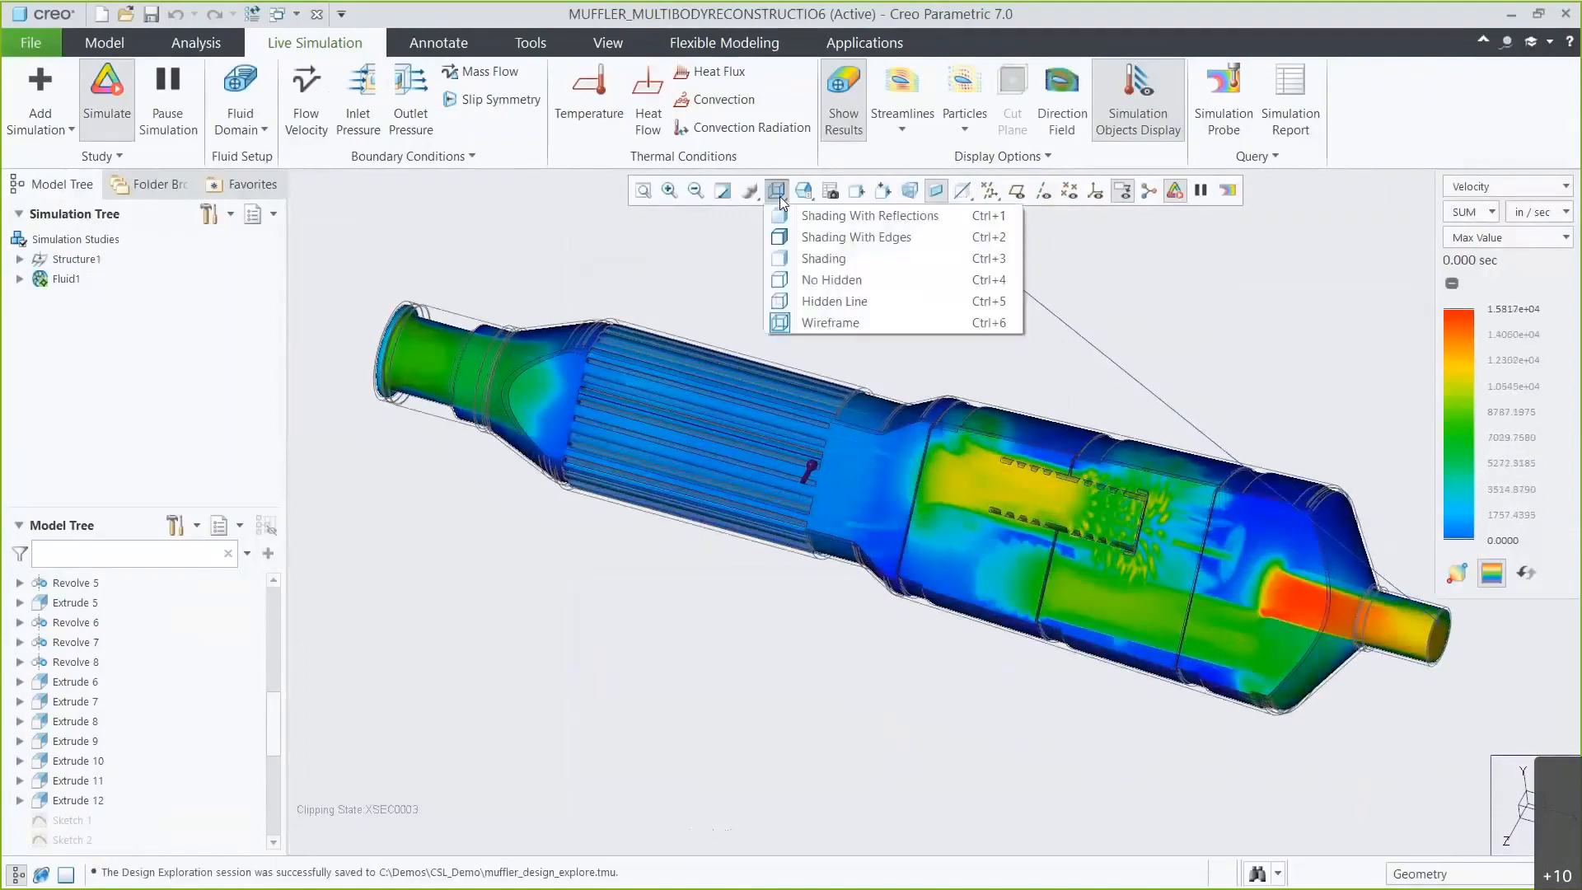
left_click(792, 231)
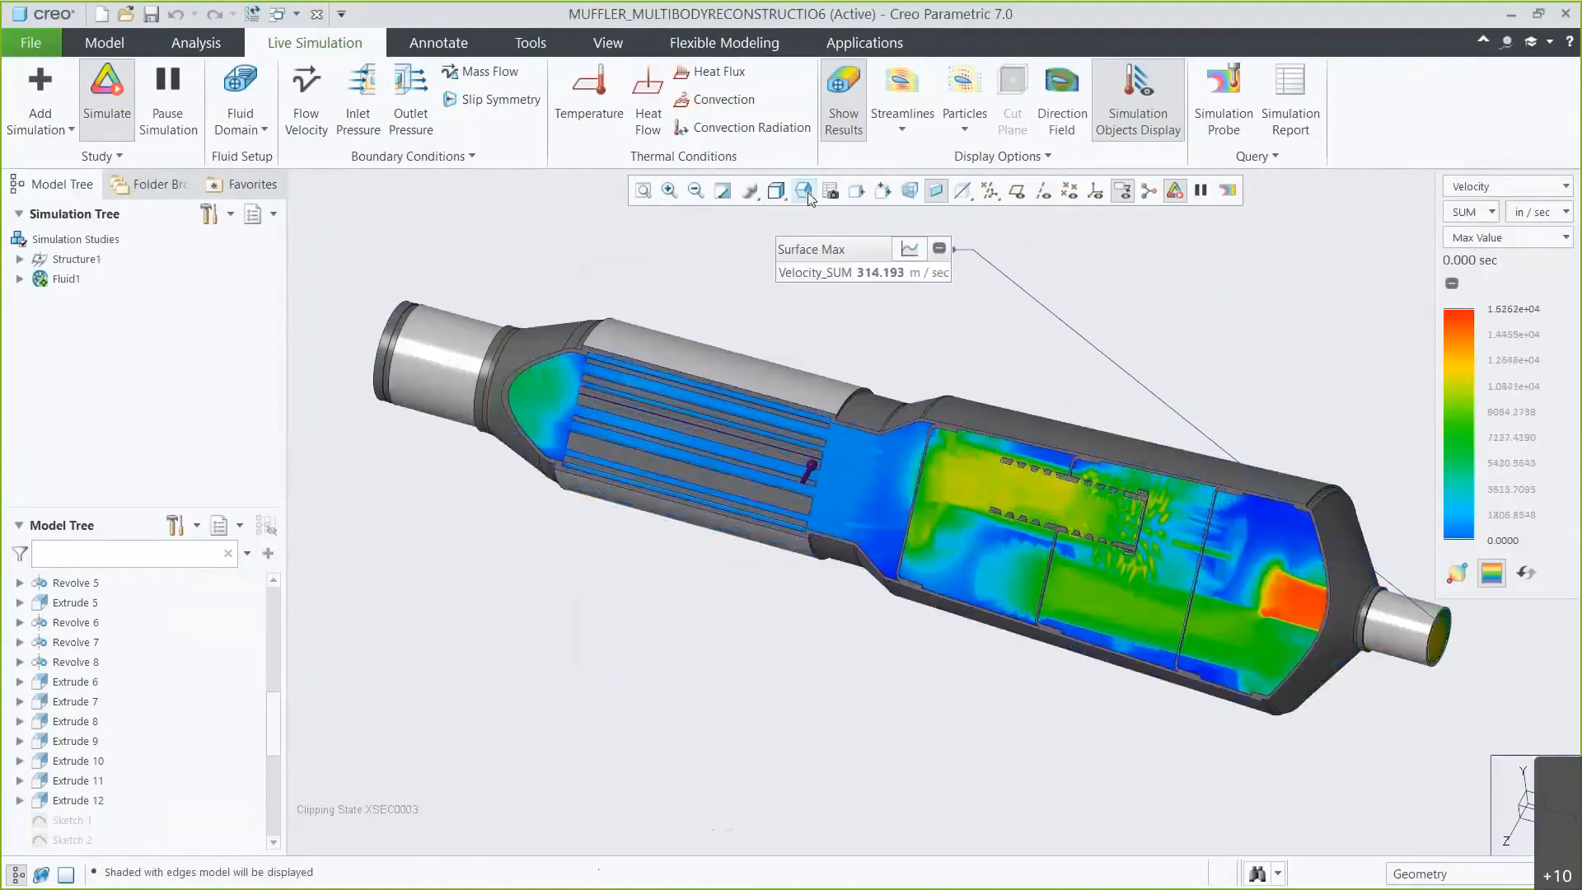
left_click(805, 192)
left_click_drag(1007, 245, 1007, 264)
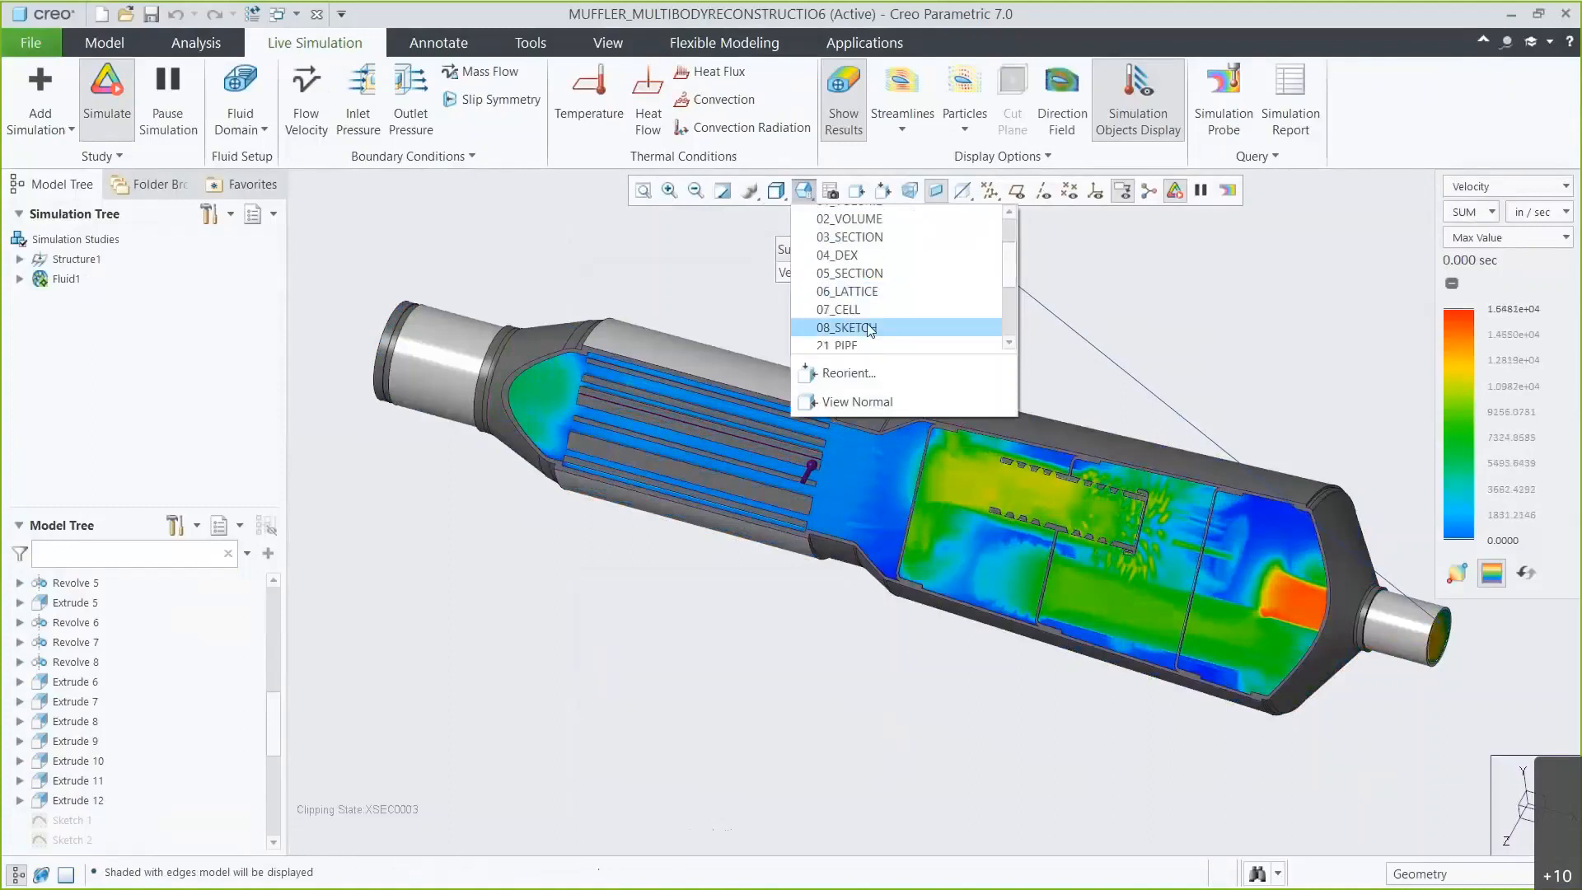
left_click(867, 327)
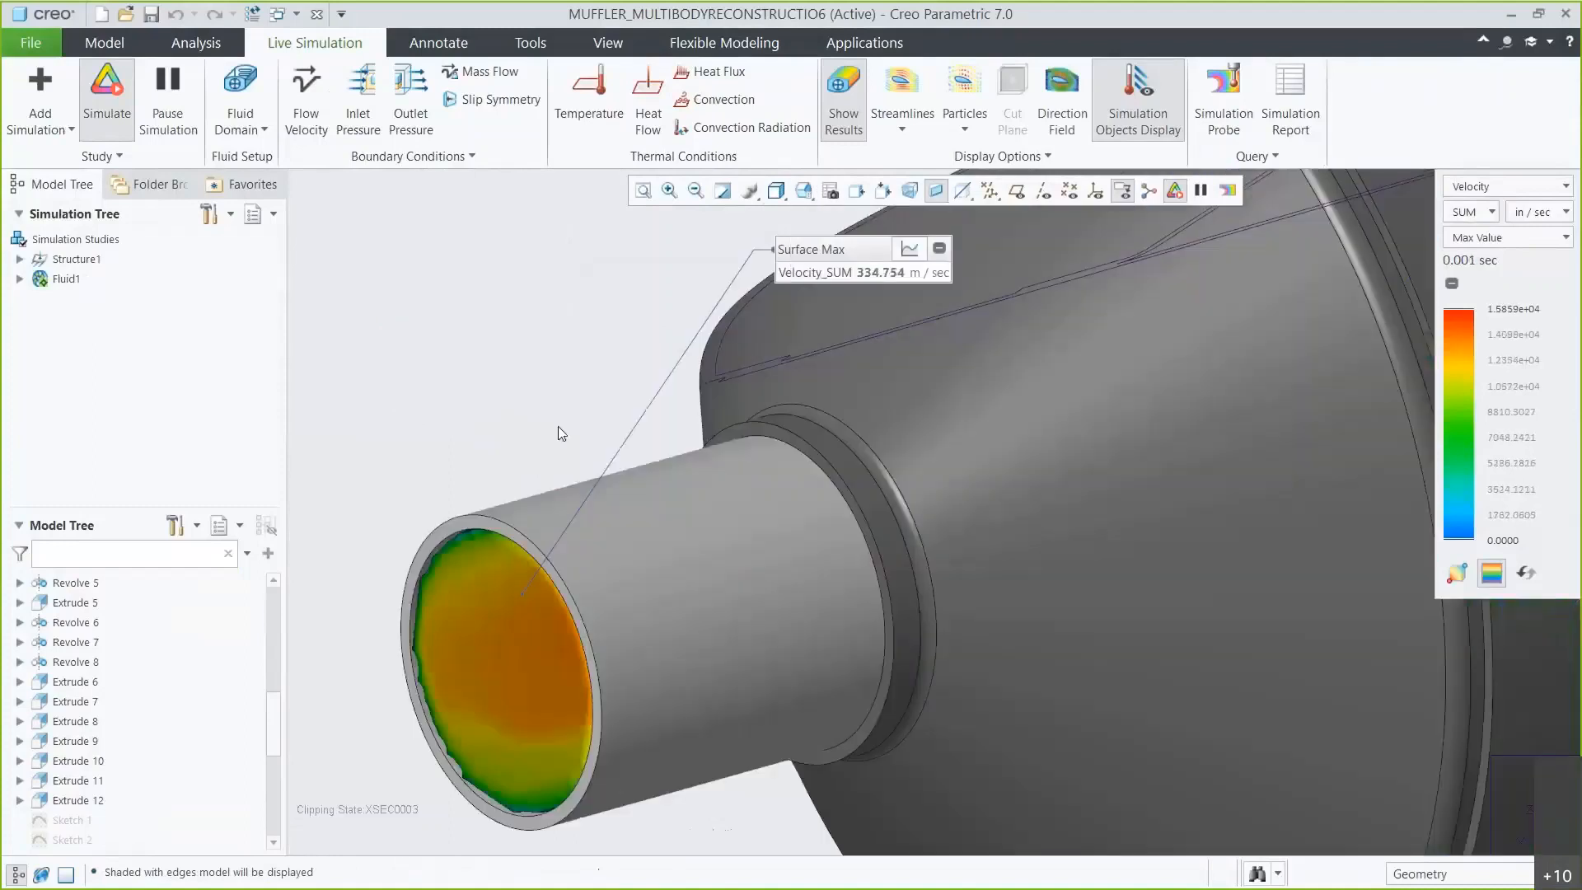
Edit Revolve 5 and drag its dimension handle at the outlet pipe joint to resize it.
left_click(76, 584)
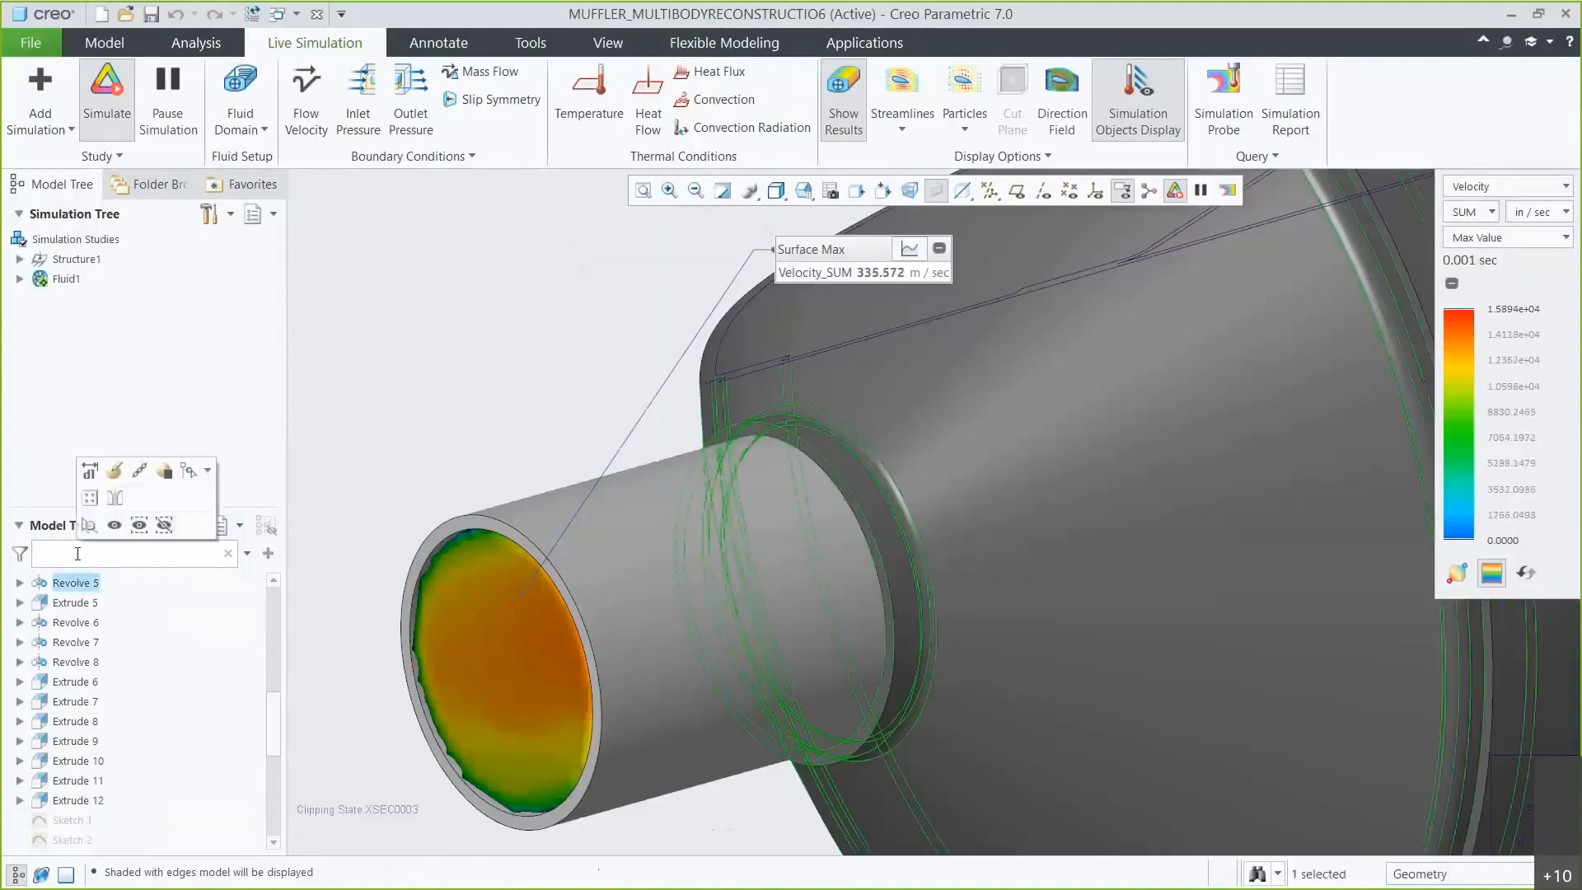
left_click(91, 472)
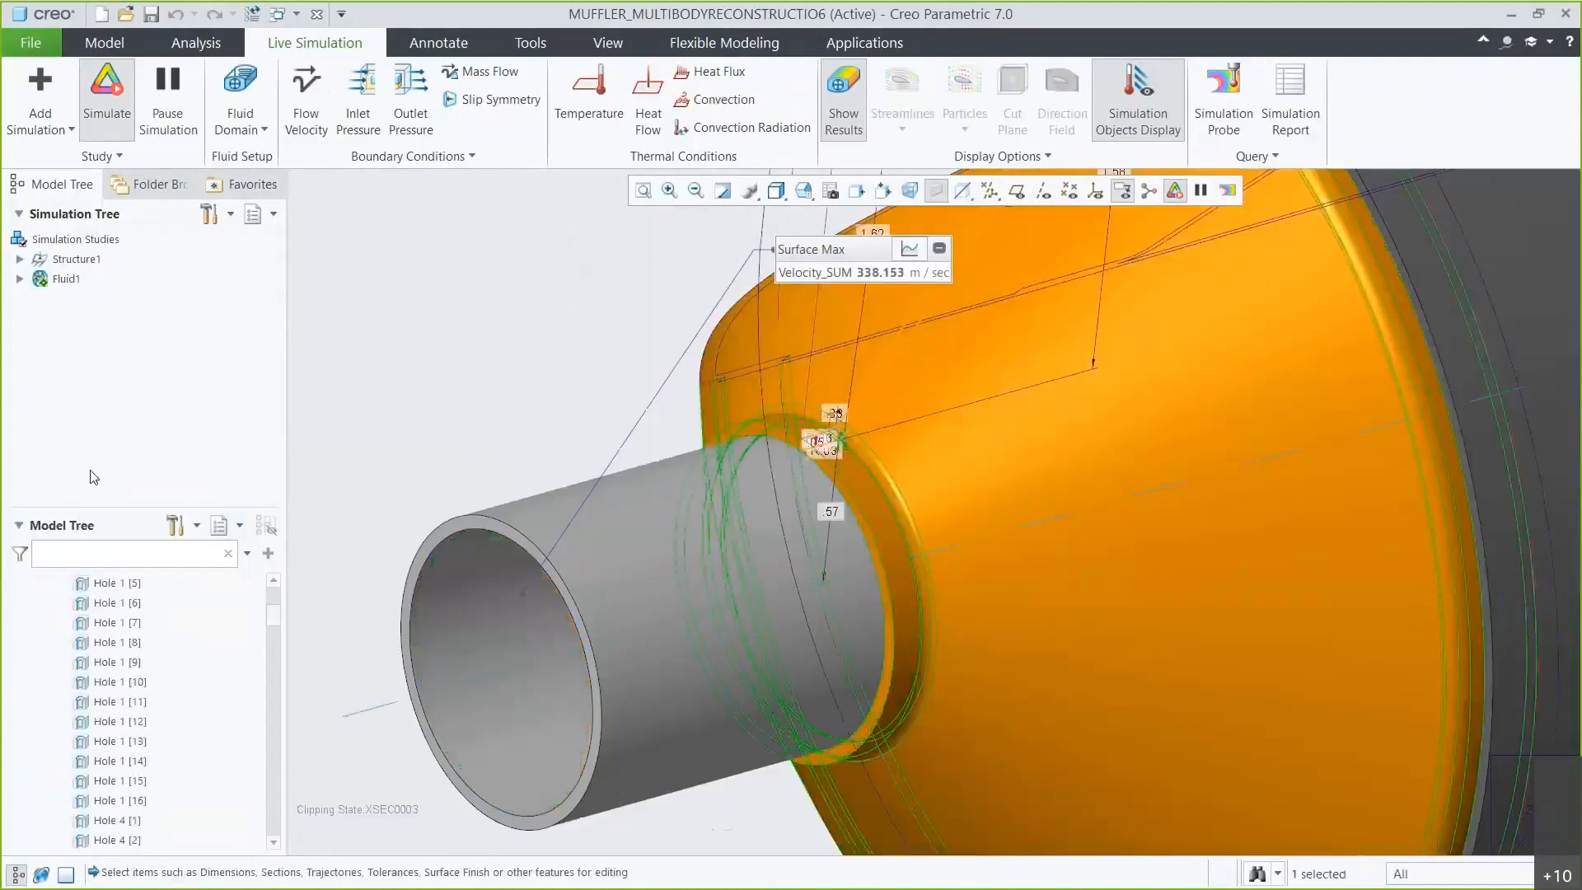
left_click_drag(833, 440, 832, 423)
left_click(834, 427)
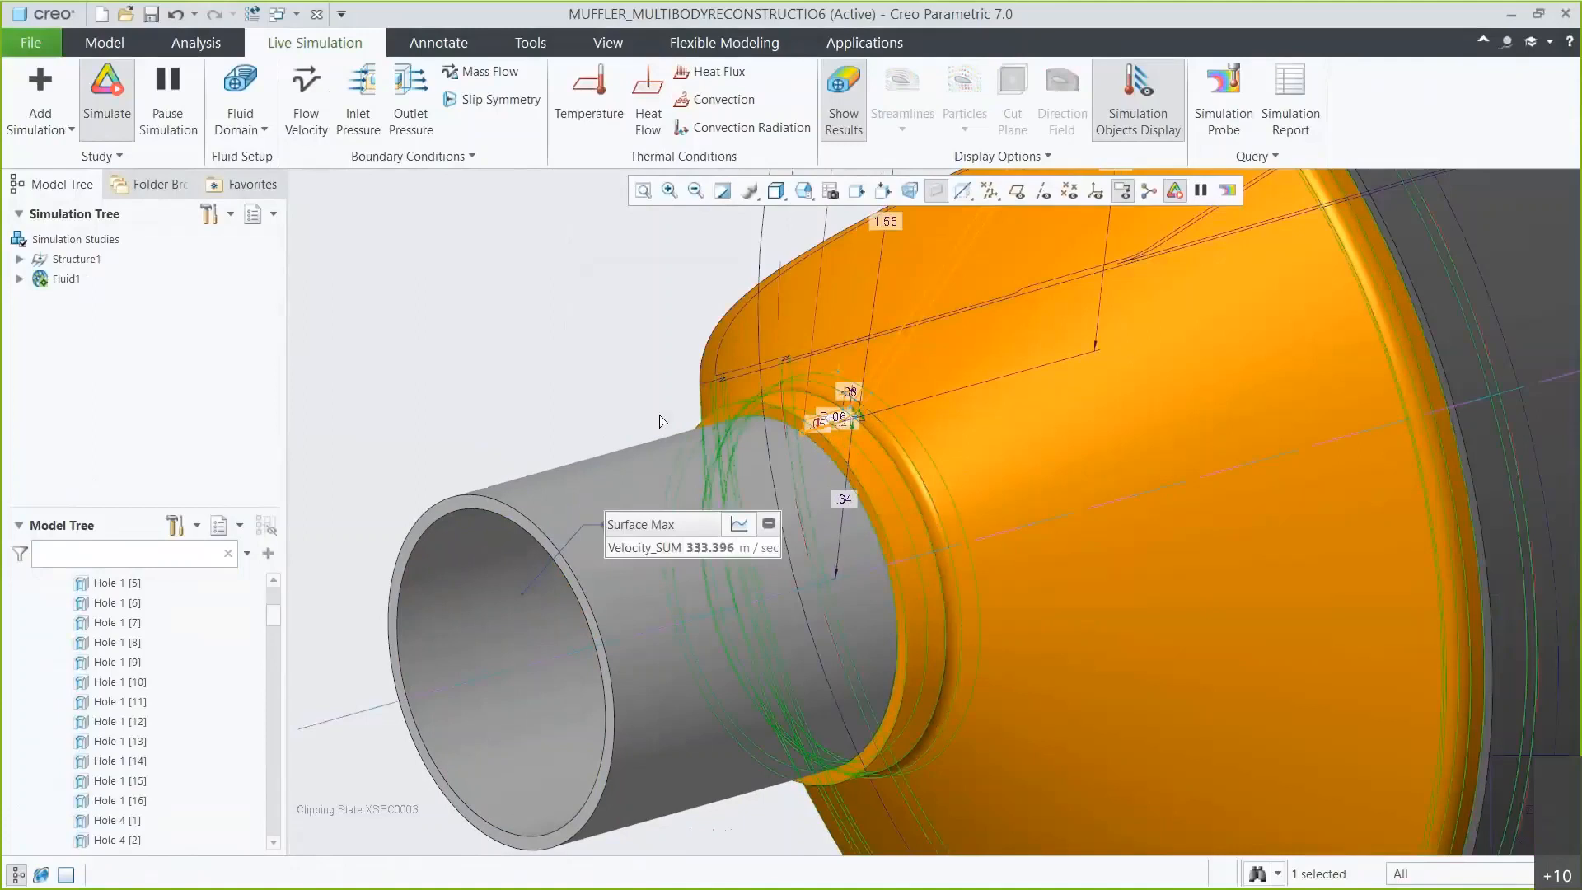
left_click(467, 391)
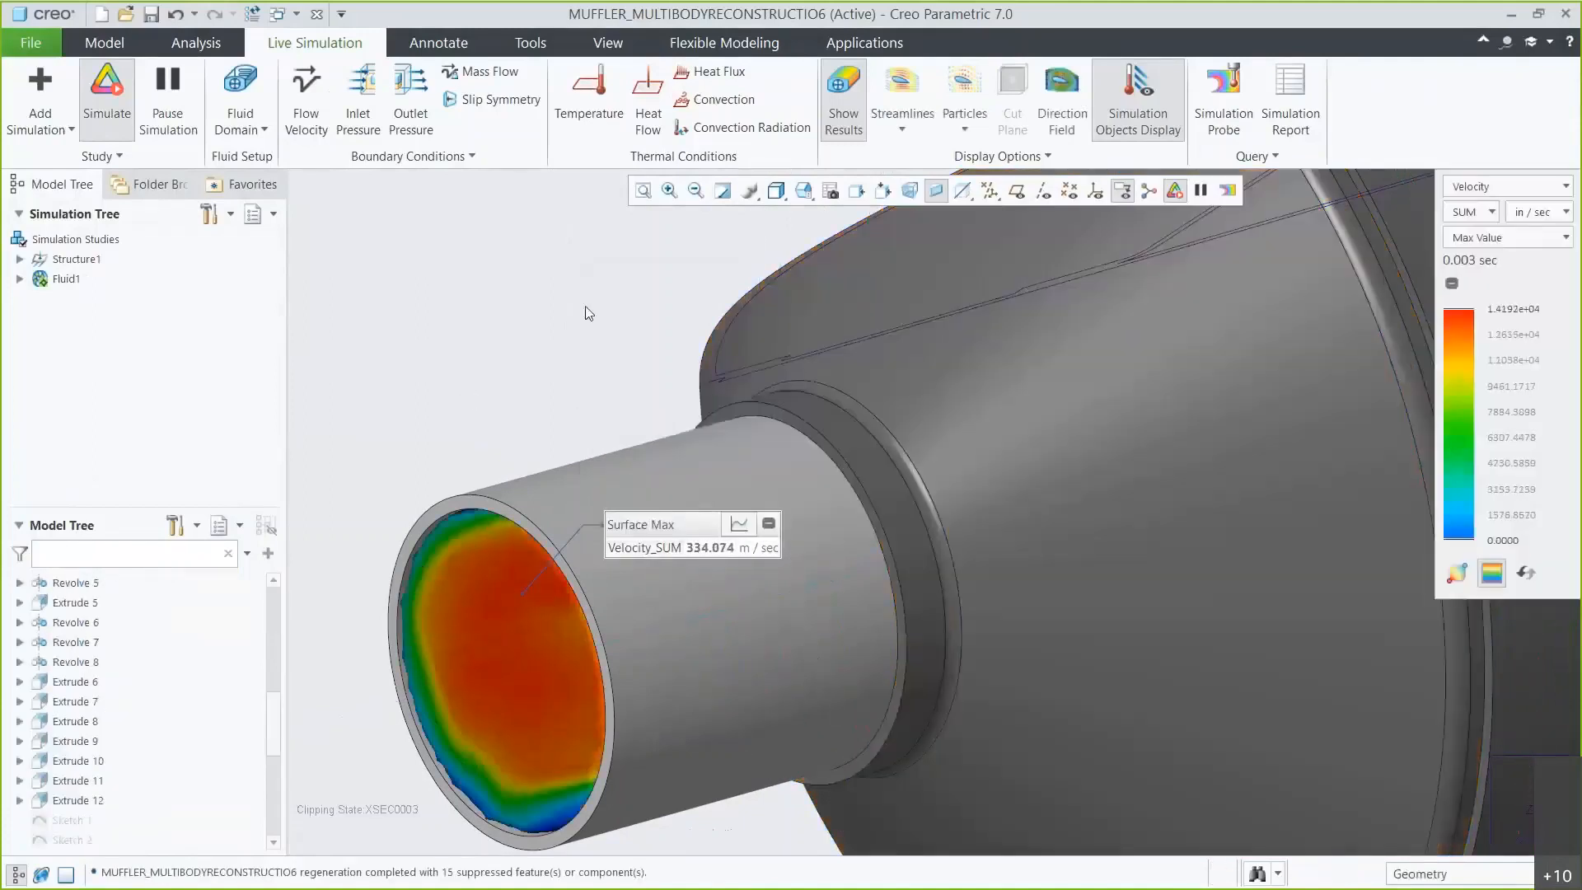
Show the full muffler in wireframe again and move the Surface Max probe label above the model.
left_click(804, 191)
left_click(841, 251)
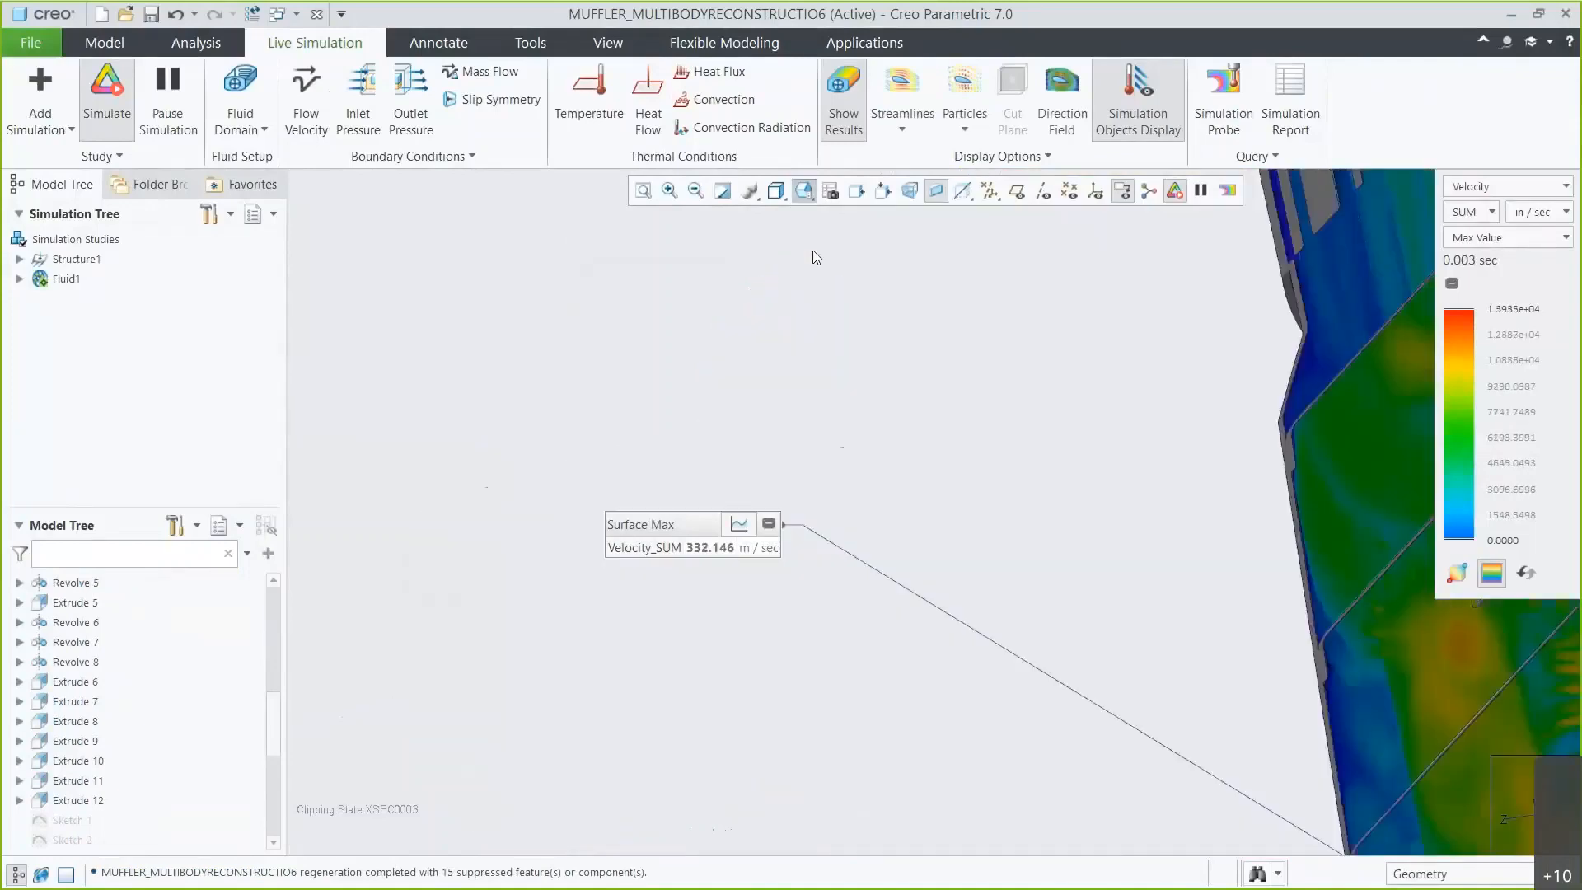
left_click(775, 192)
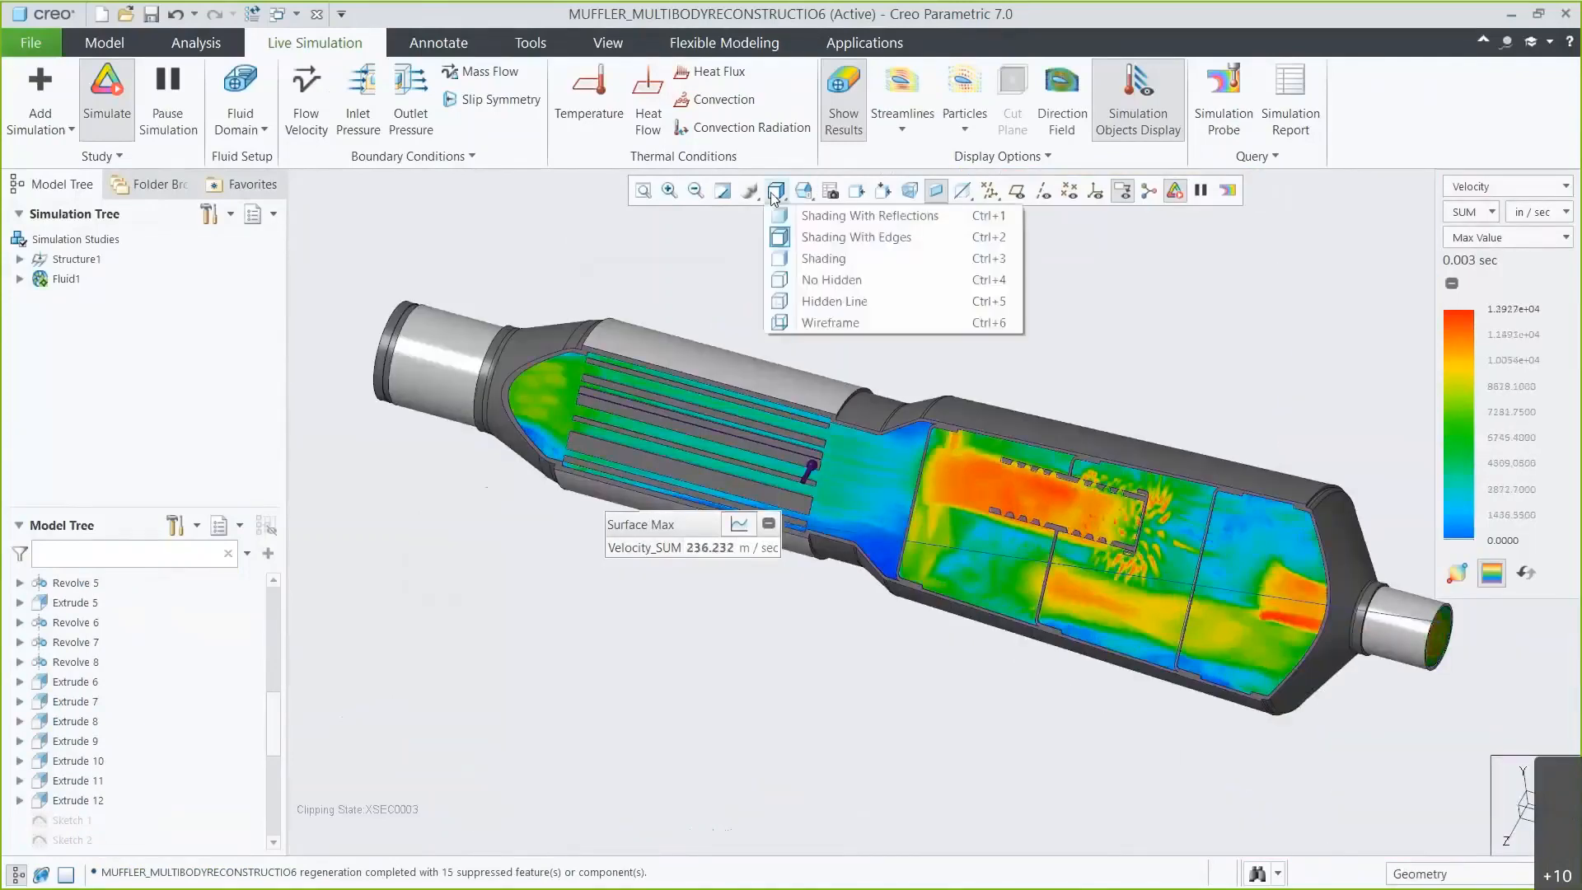
left_click(811, 322)
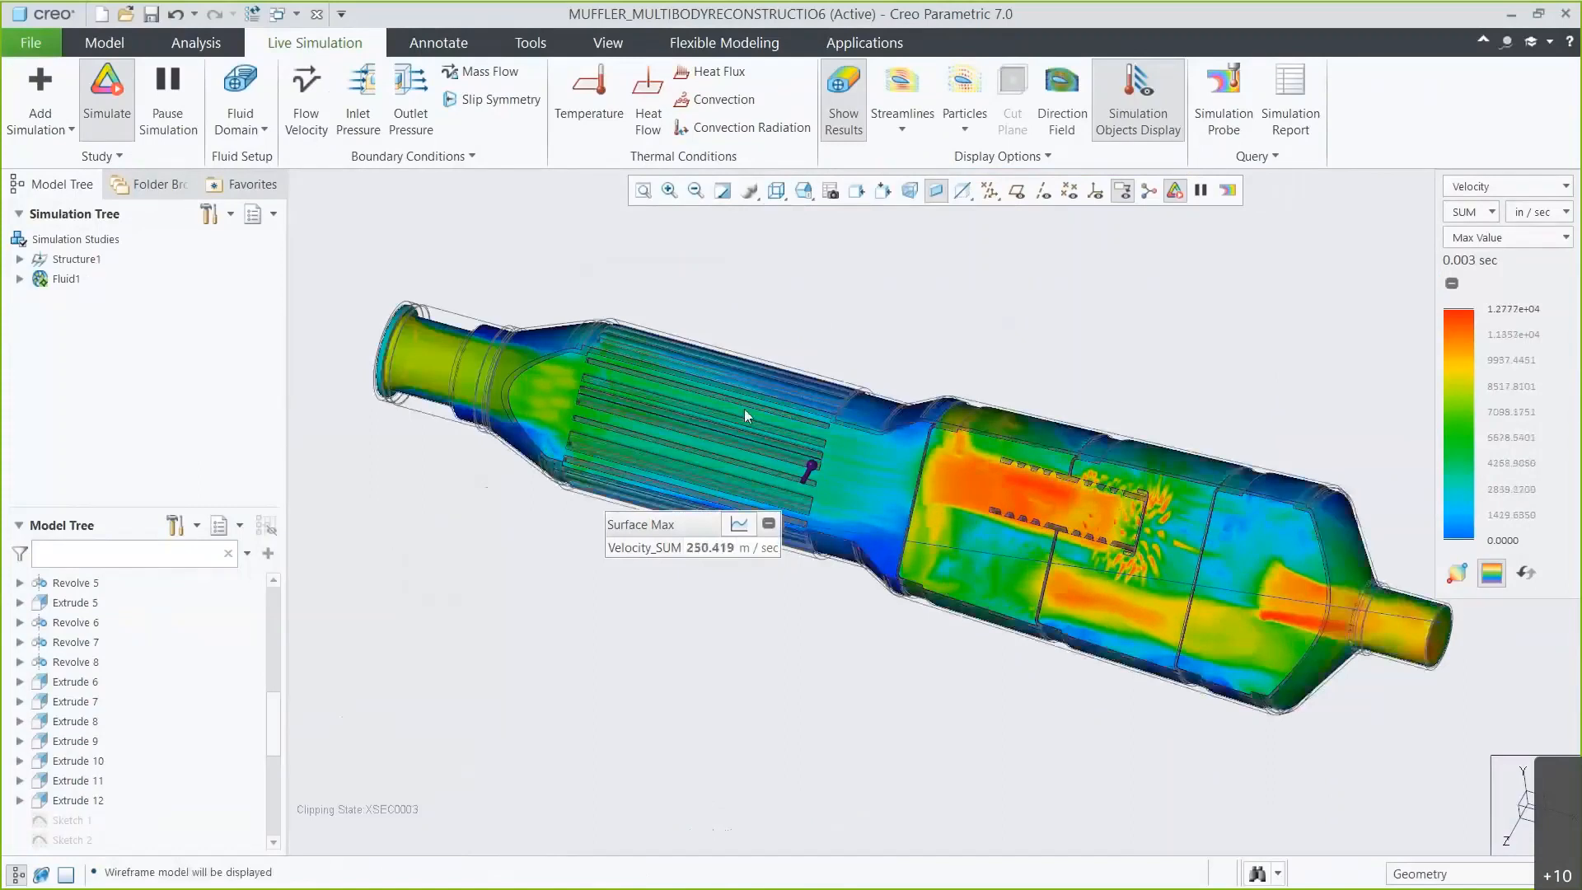
left_click_drag(723, 547, 891, 303)
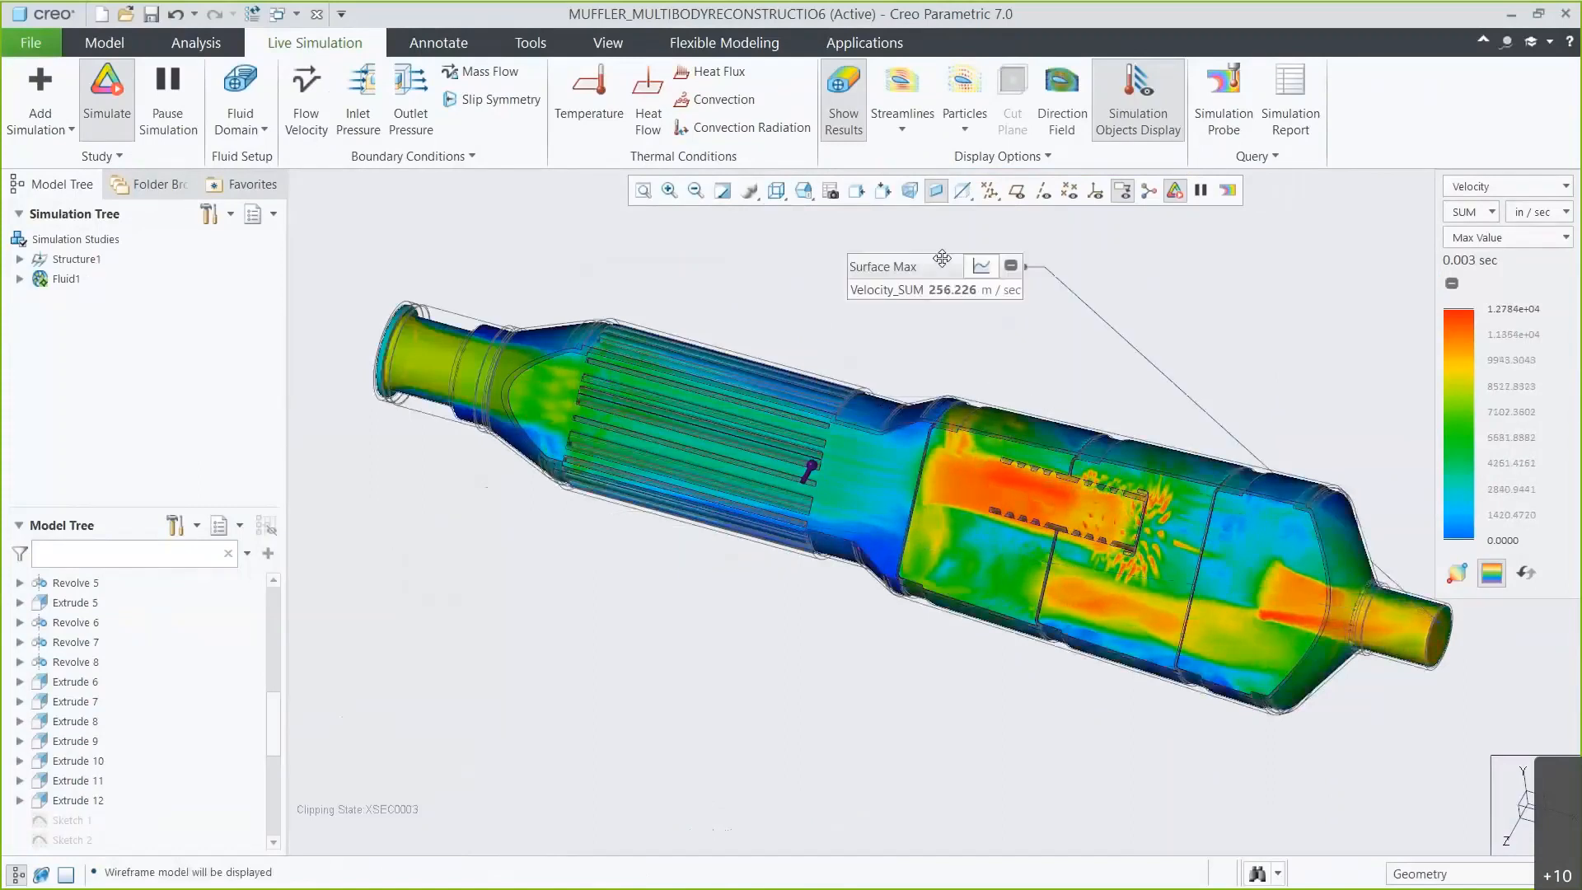
Switch the result display mode to Composite and view the pressure results.
left_click(1445, 238)
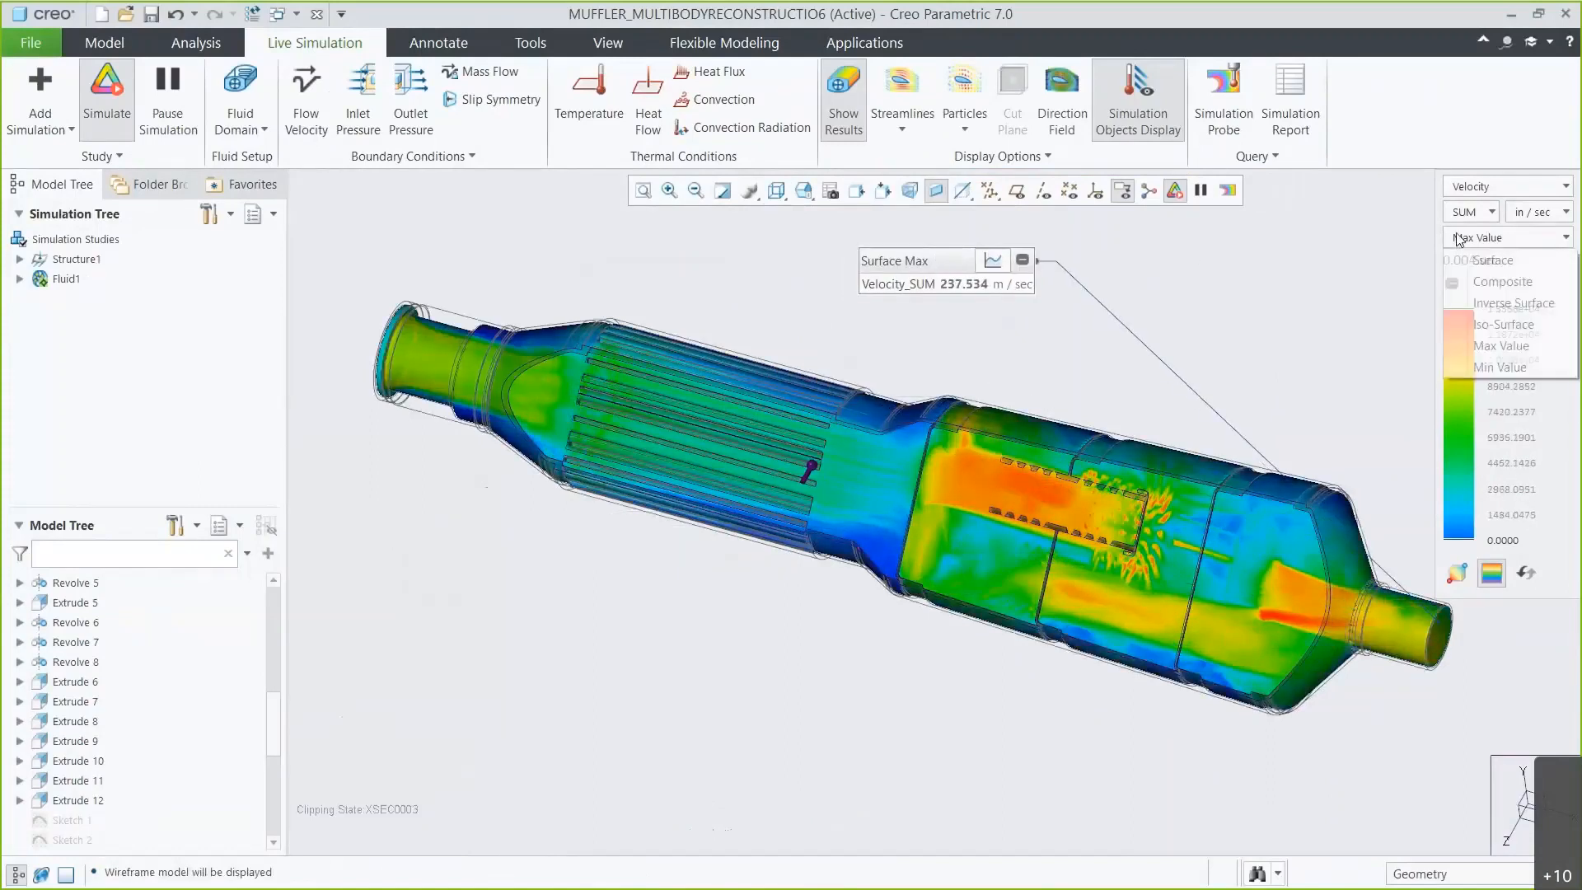
left_click(1469, 280)
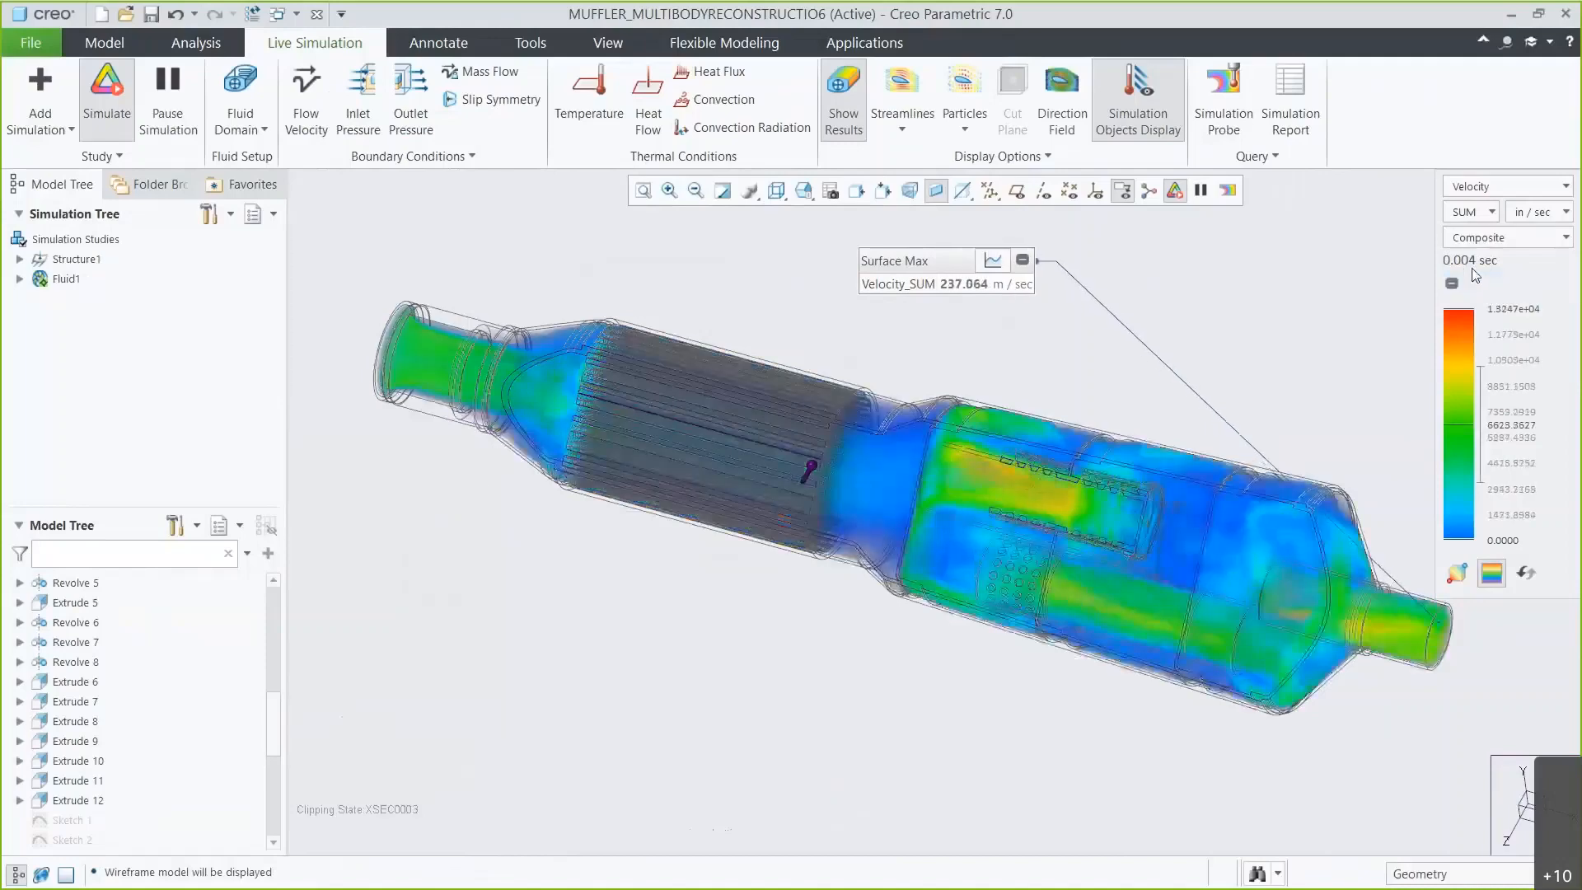
left_click(1496, 187)
left_click(1483, 232)
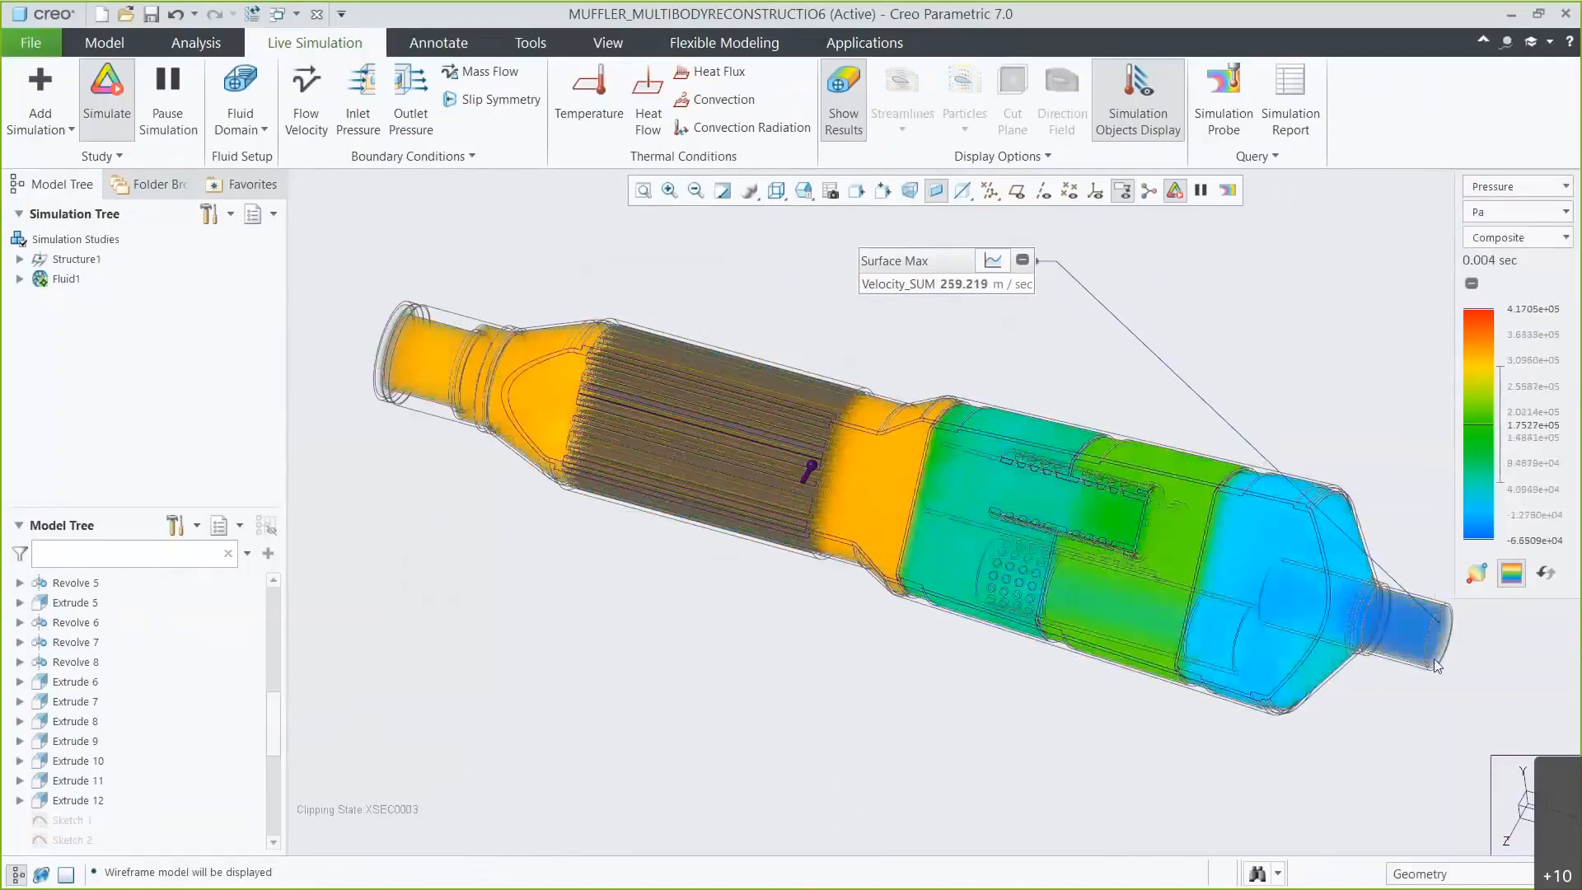
Return to velocity results in Max Value mode and open the Surface Max velocity history graph.
left_click(1523, 187)
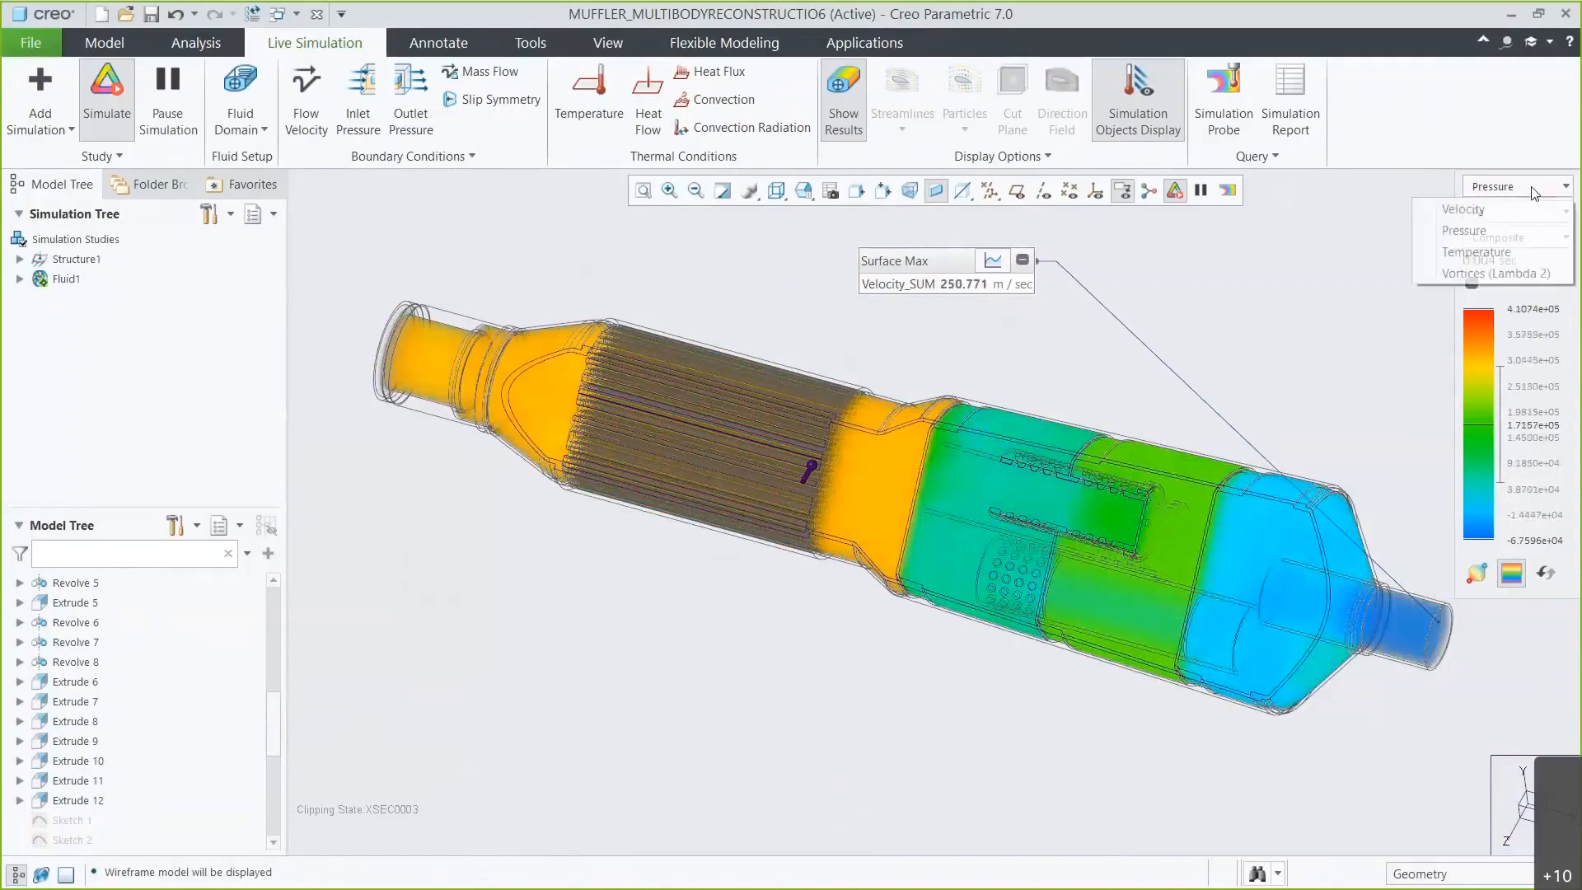
left_click(1525, 203)
left_click(1521, 236)
left_click(1501, 340)
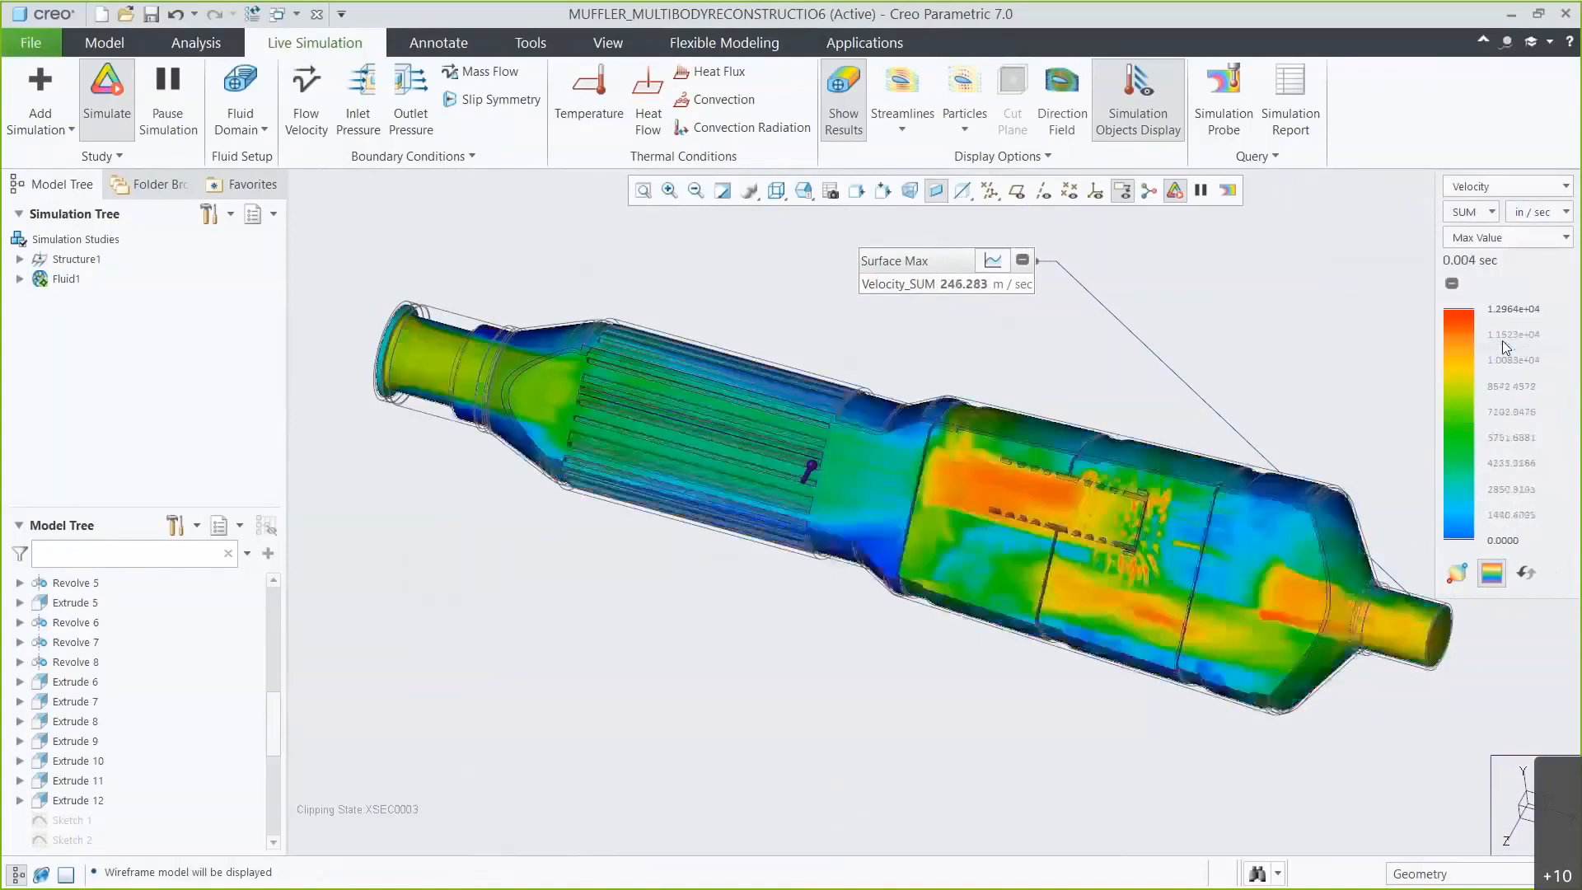
left_click(992, 261)
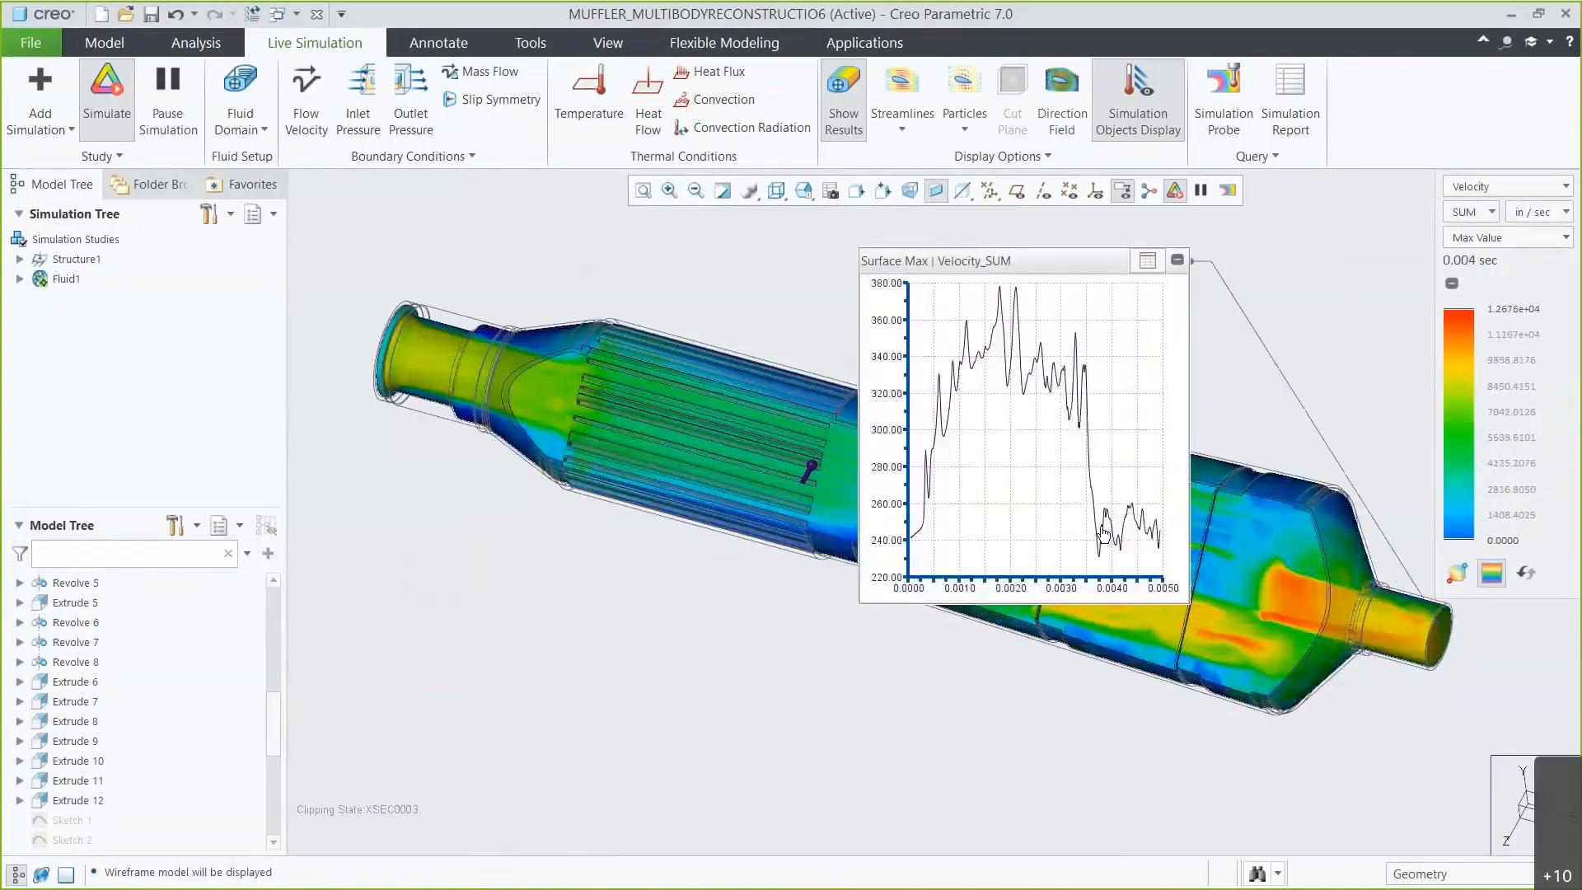